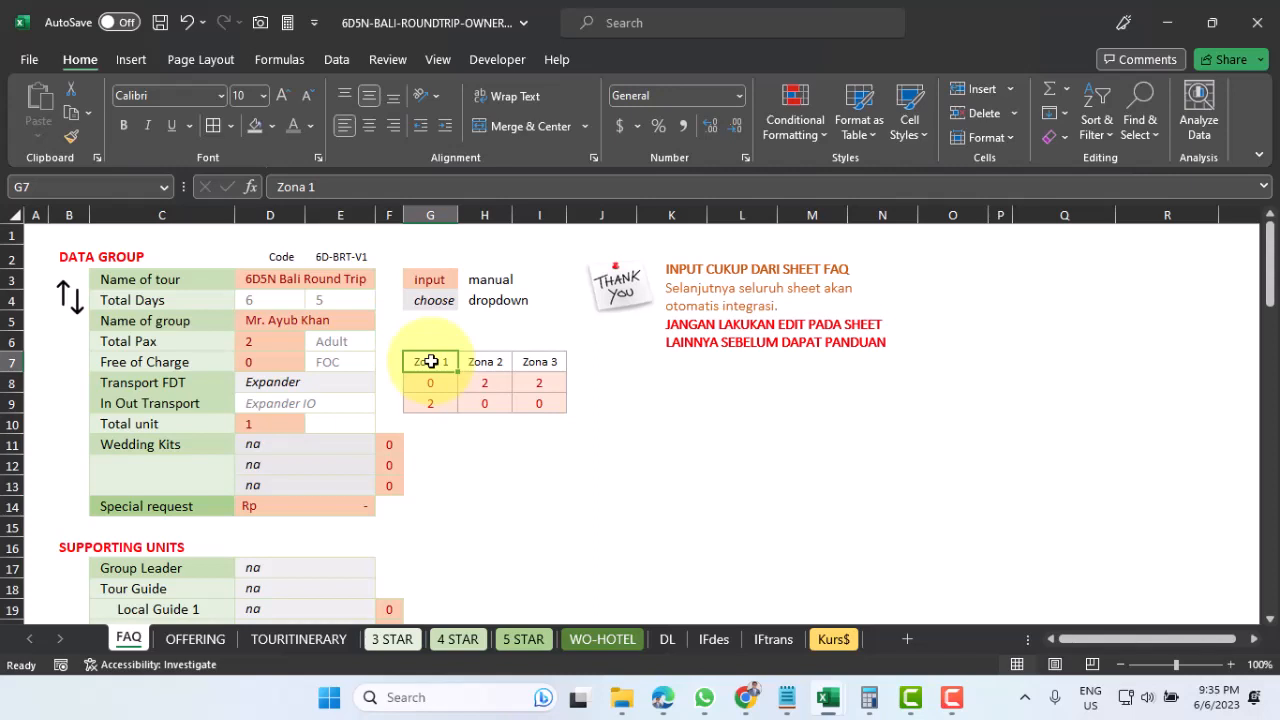
Compare the day 1 to 3 itineraries in the CATALOG 6D5N text box with the matching rows in the Destinations list
{"action": "left_click", "coordinate": [555, 360]}
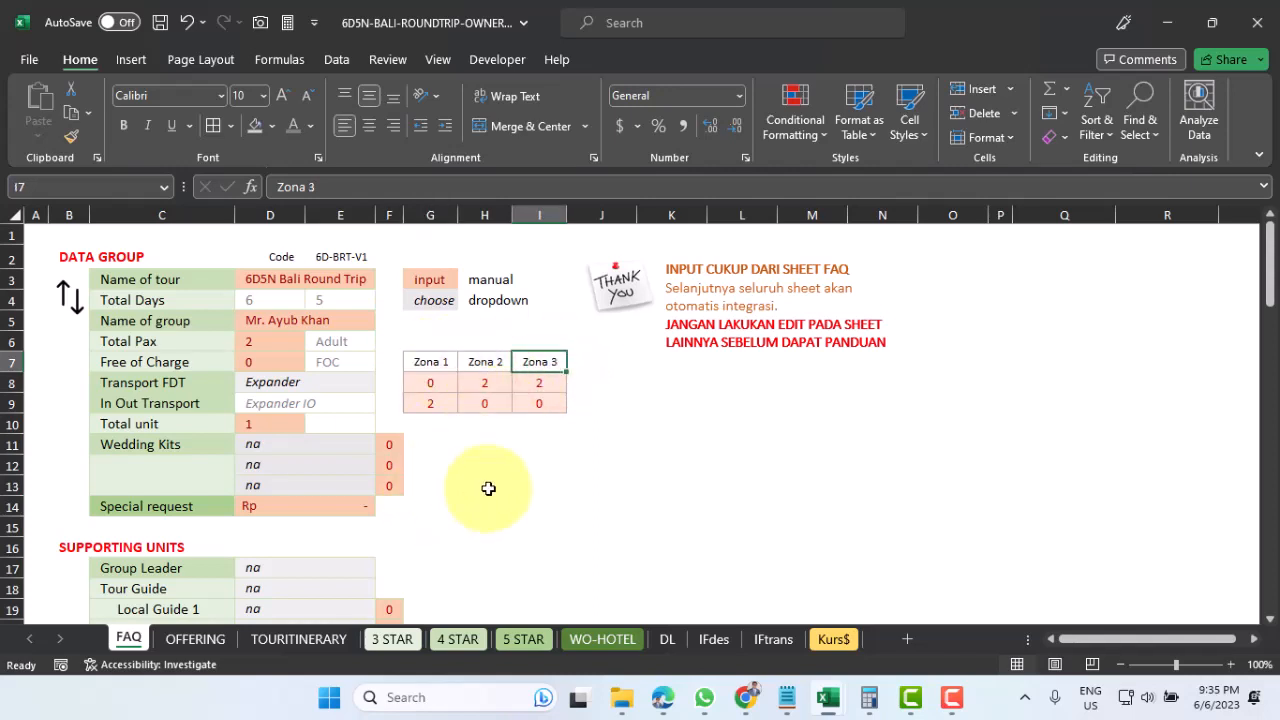
{"action": "scroll", "coordinate": [489, 486], "scroll_direction": "down", "scroll_amount": 10}
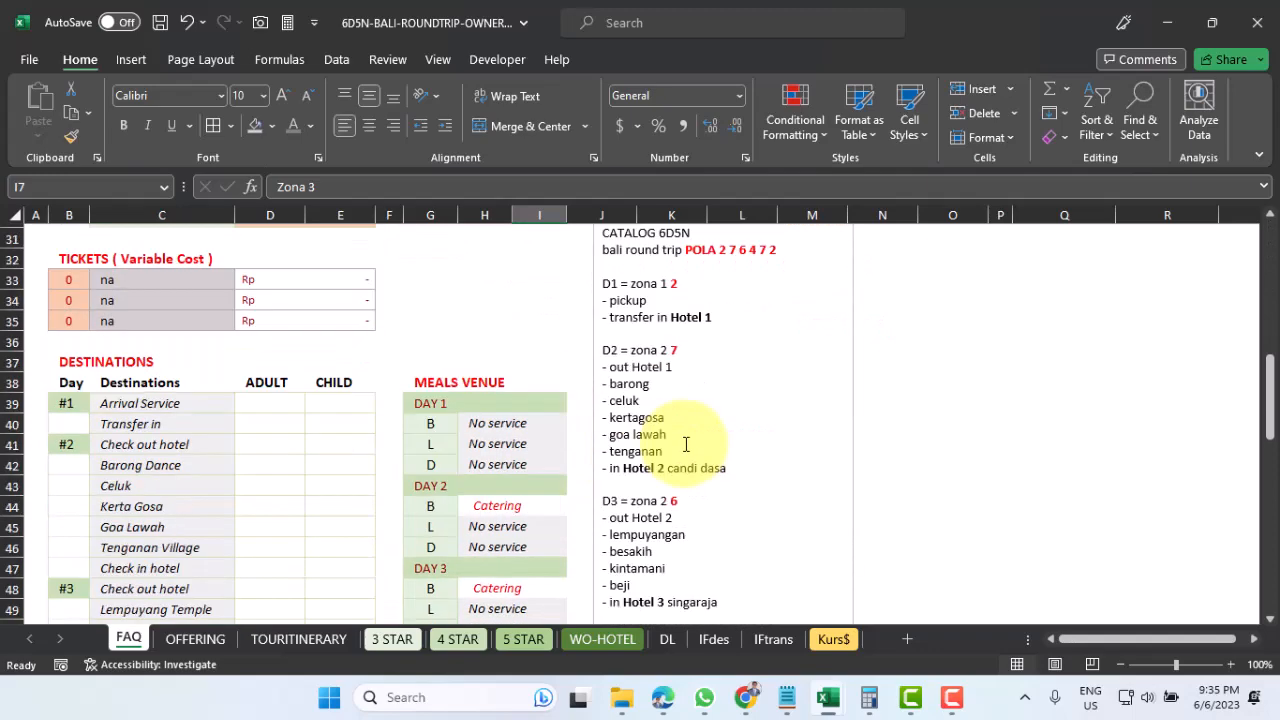
{"action": "scroll", "coordinate": [686, 444], "scroll_direction": "up", "scroll_amount": 1}
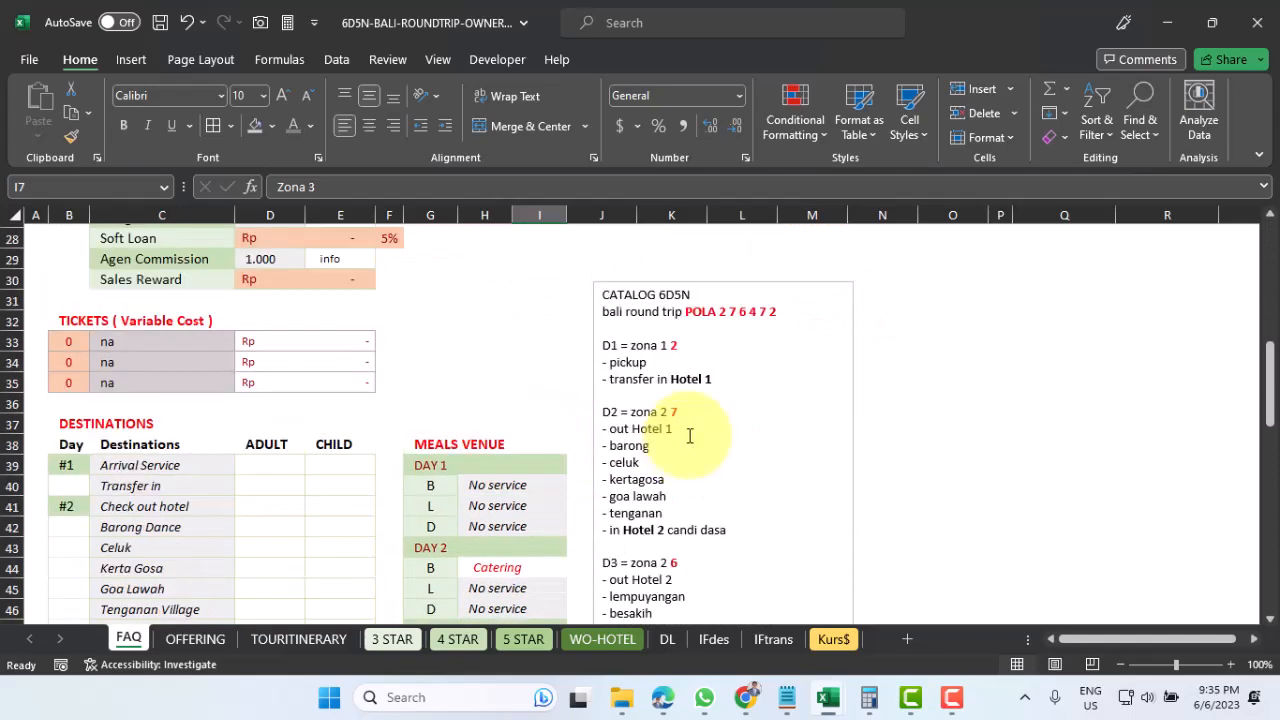
{"action": "left_click", "coordinate": [650, 281]}
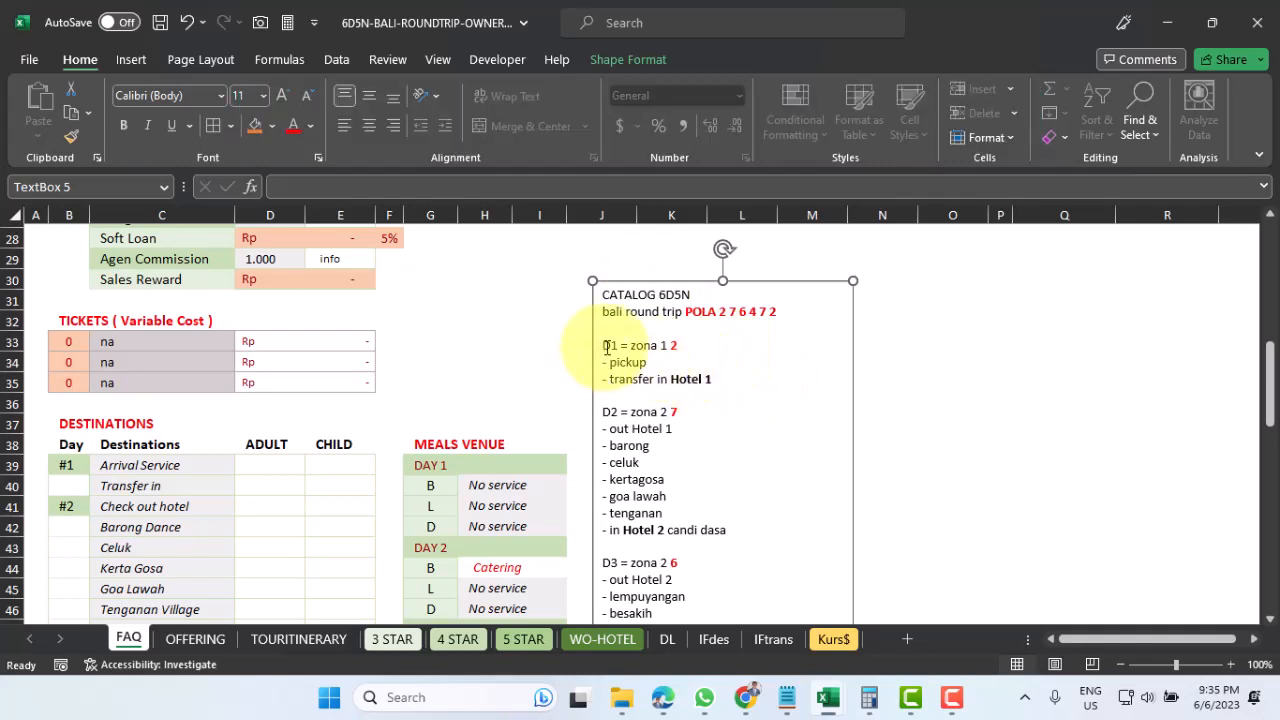
{"action": "left_click_drag", "start_coordinate": [605, 364], "coordinate": [654, 377]}
{"action": "left_click_drag", "start_coordinate": [153, 468], "coordinate": [137, 480]}
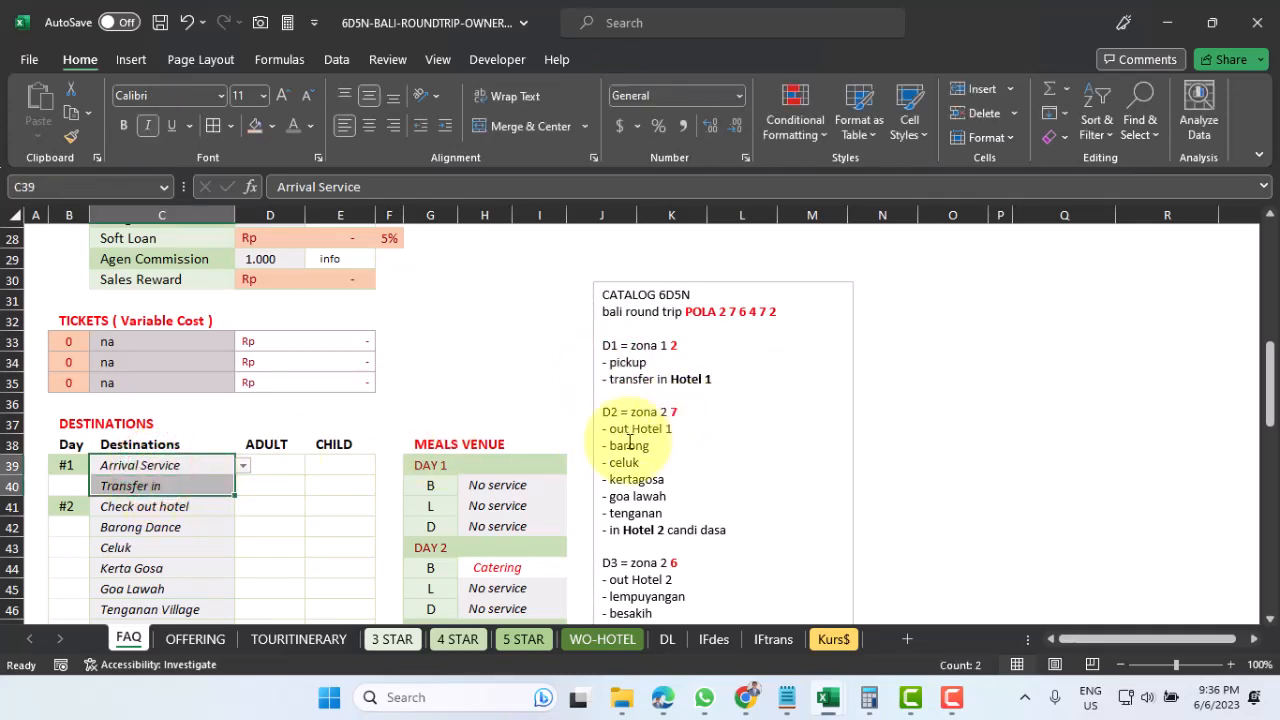
{"action": "scroll", "coordinate": [220, 514], "scroll_direction": "down", "scroll_amount": 2}
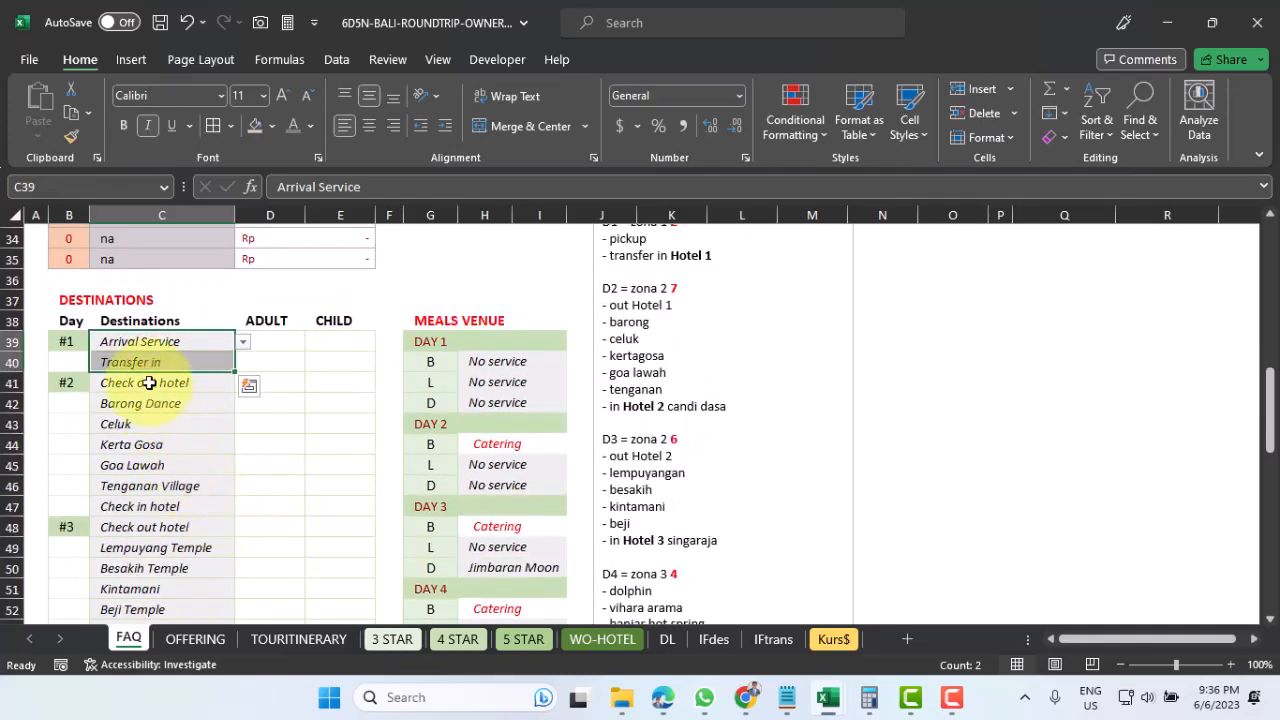
{"action": "left_click_drag", "start_coordinate": [143, 382], "coordinate": [138, 505]}
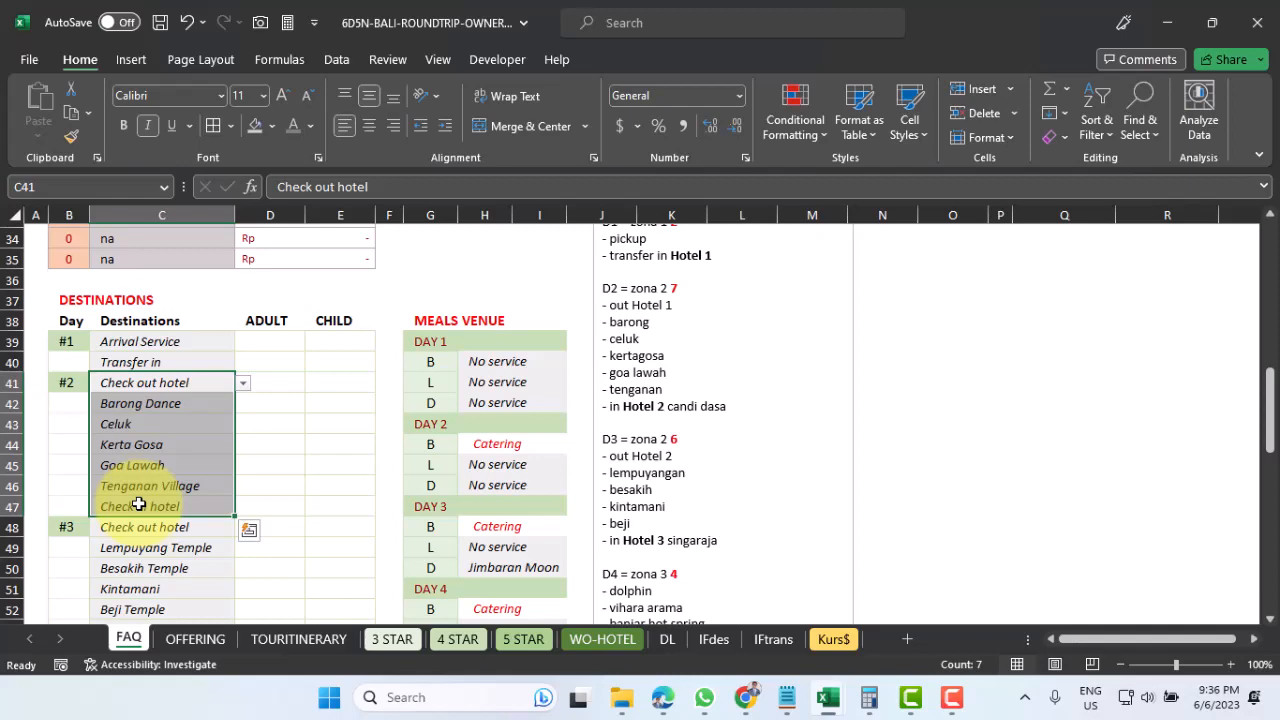
{"action": "scroll", "coordinate": [720, 451], "scroll_direction": "down", "scroll_amount": 2}
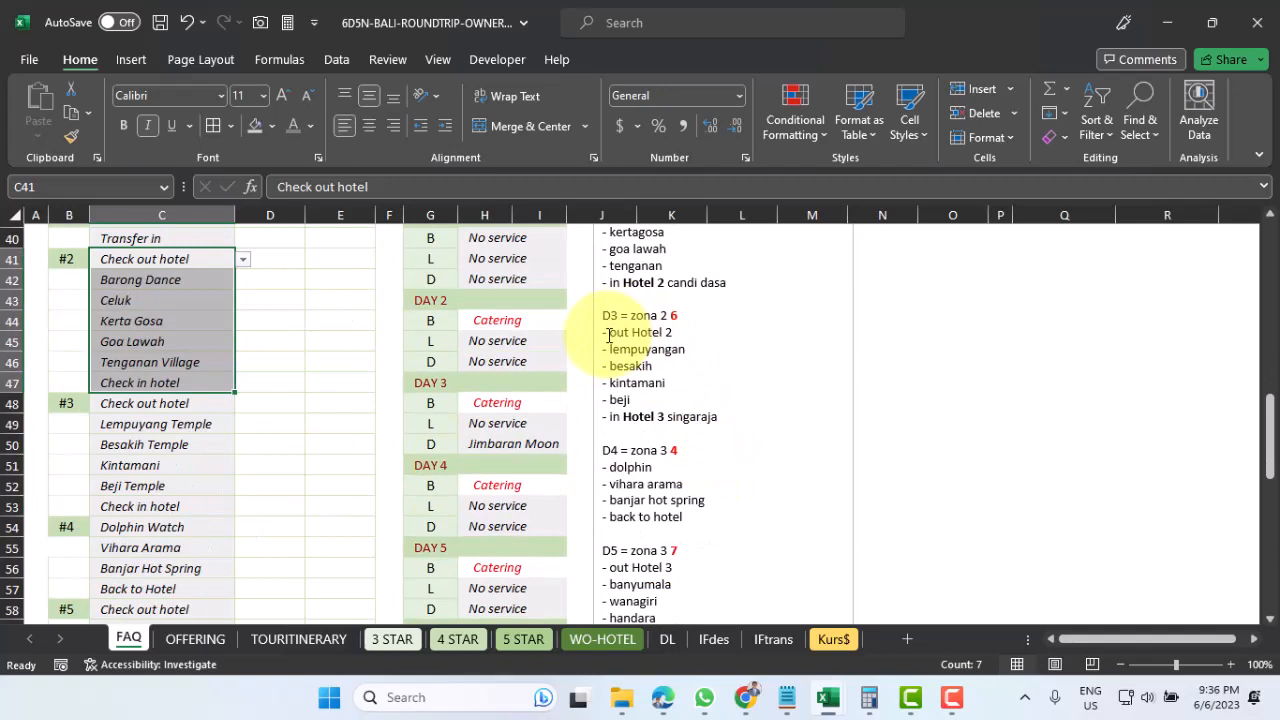
{"action": "left_click", "coordinate": [601, 315]}
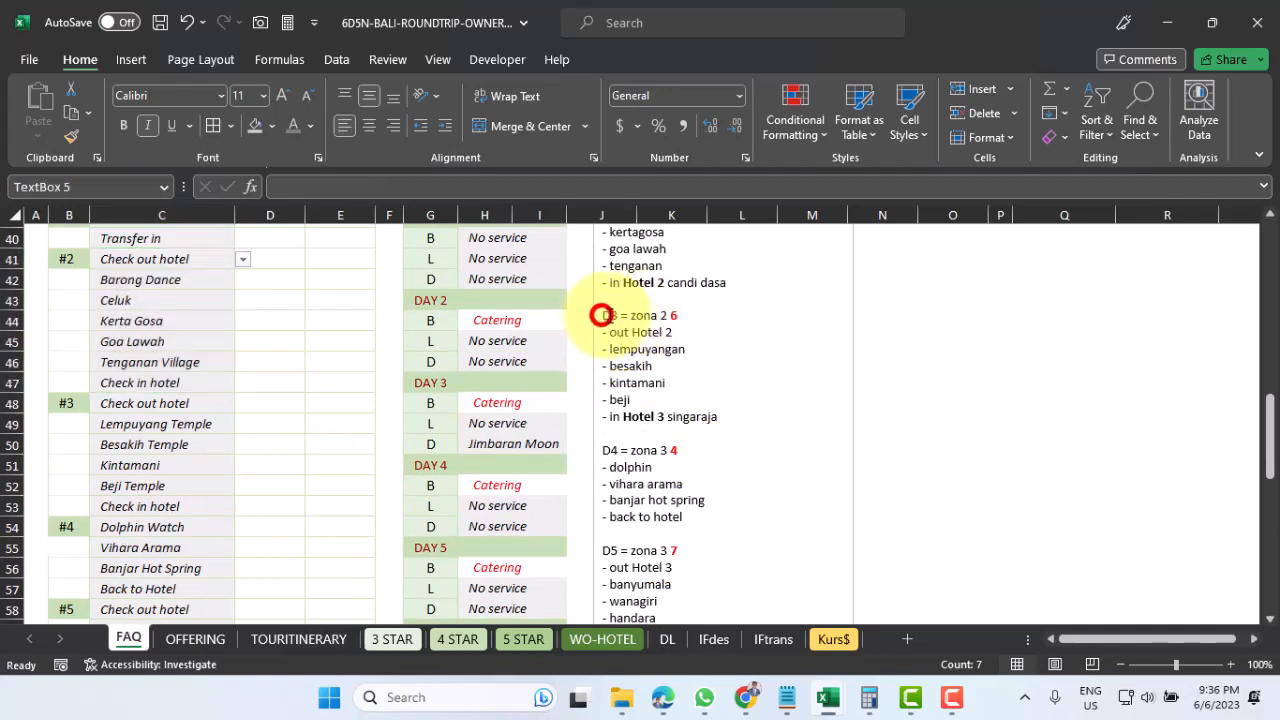
{"action": "double_click", "coordinate": [601, 315]}
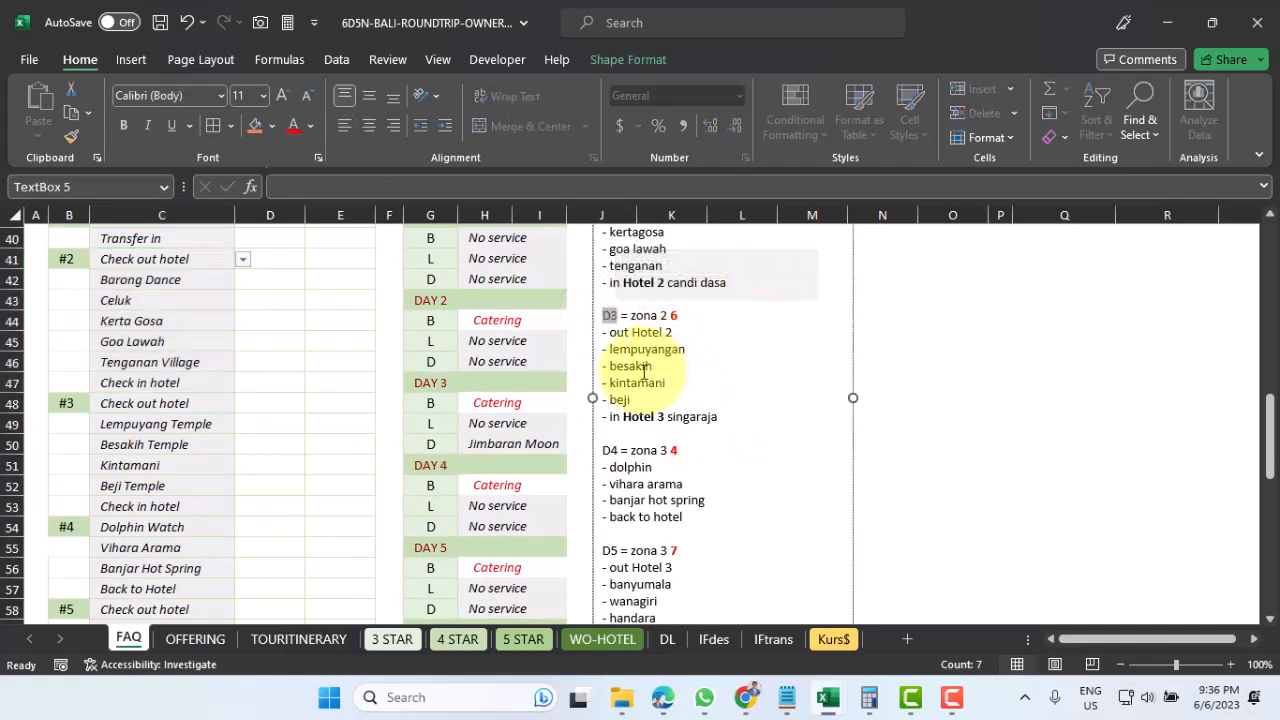
{"action": "left_click_drag", "start_coordinate": [122, 405], "coordinate": [125, 506]}
Examine which zone the 6D5N catalog assigns to each day, D1 to D6, alongside the day 1 and 2 destination rows
{"action": "scroll", "coordinate": [783, 493], "scroll_direction": "up", "scroll_amount": 3}
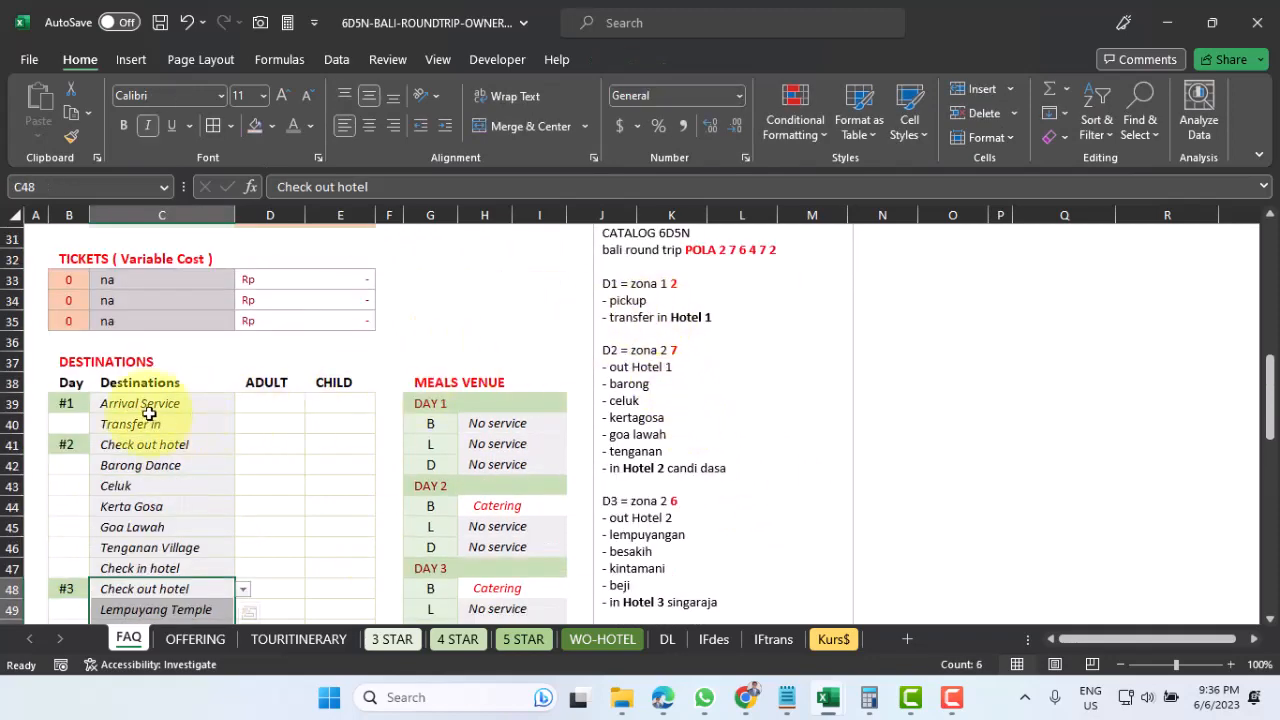
{"action": "left_click_drag", "start_coordinate": [127, 404], "coordinate": [130, 422]}
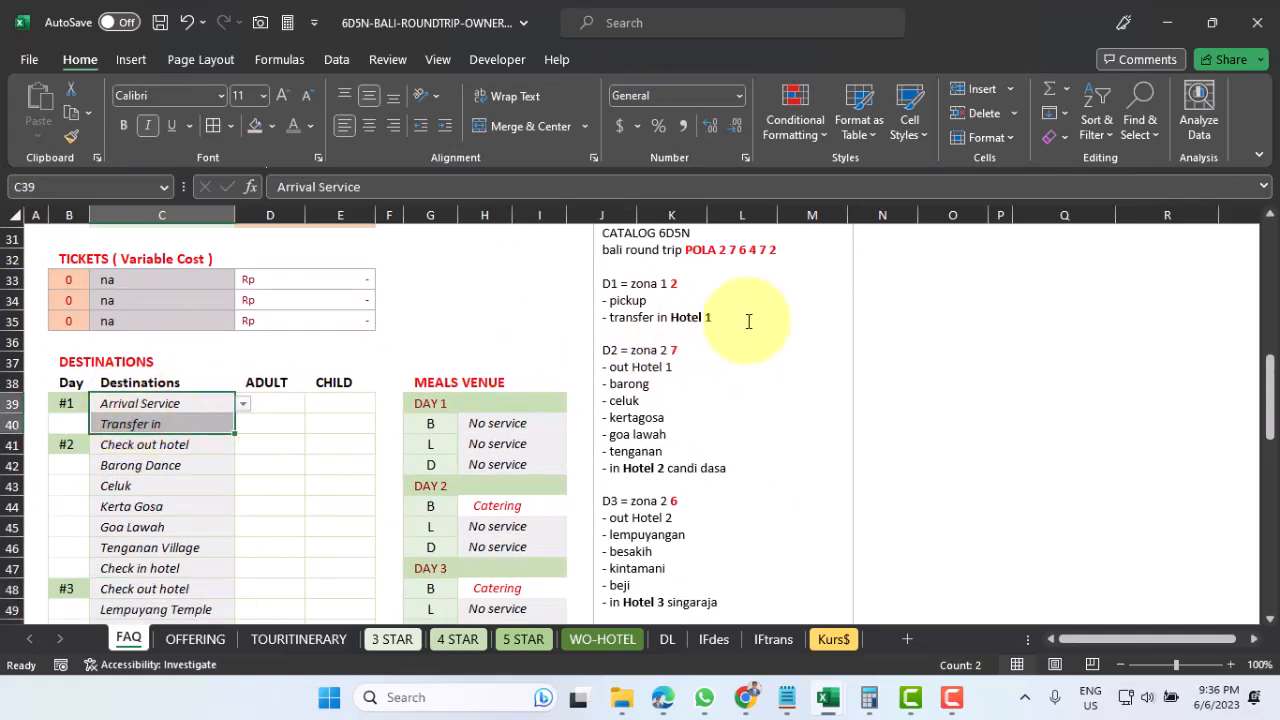
{"action": "left_click", "coordinate": [662, 284]}
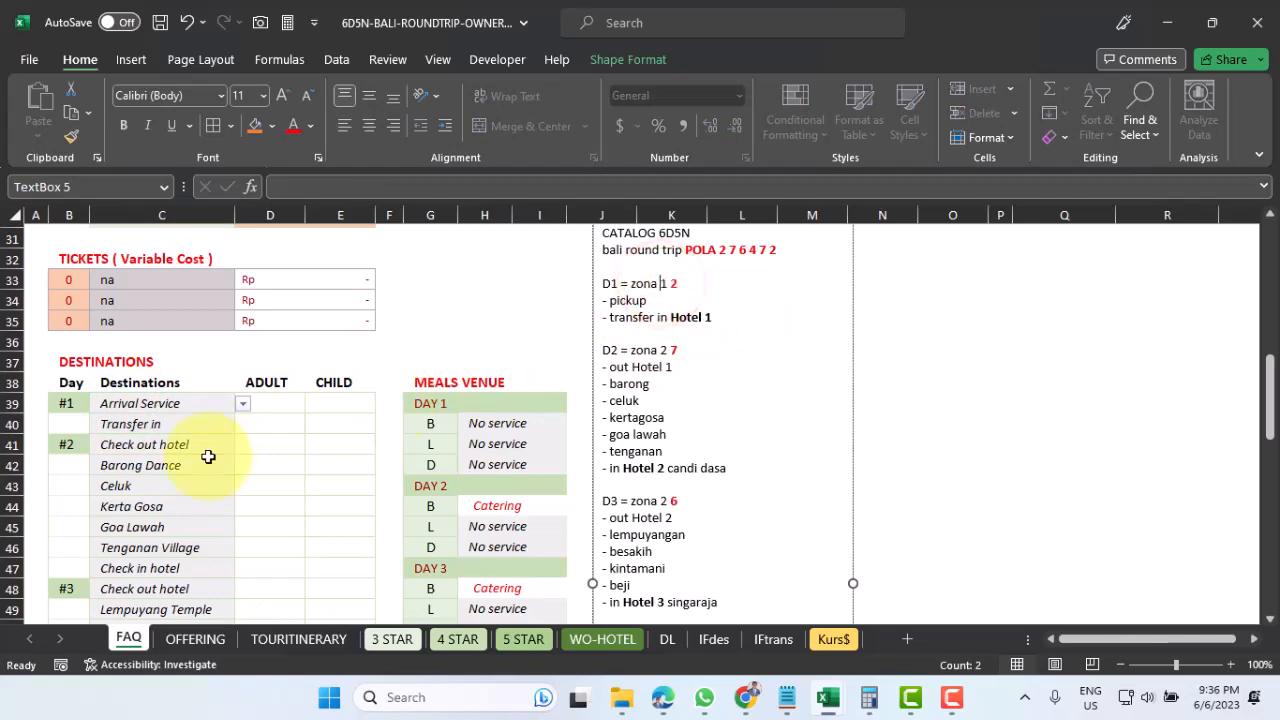
{"action": "left_click_drag", "start_coordinate": [137, 444], "coordinate": [126, 568]}
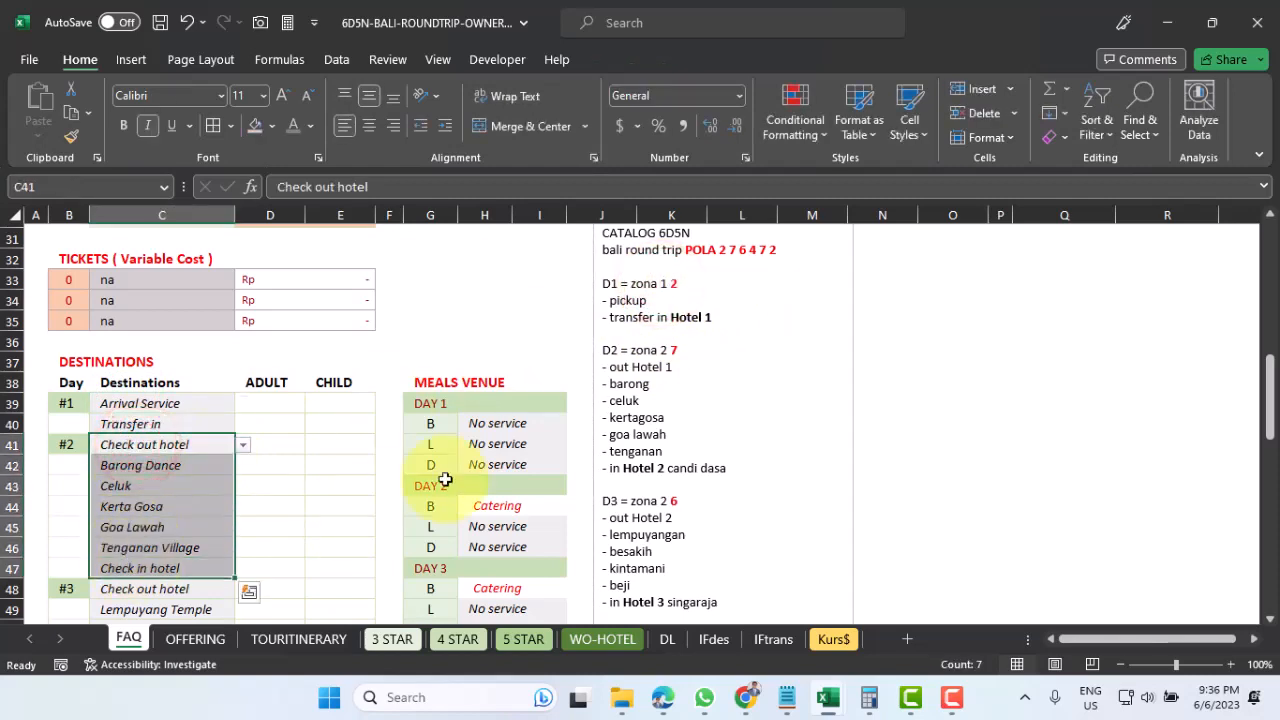
{"action": "left_click", "coordinate": [661, 350]}
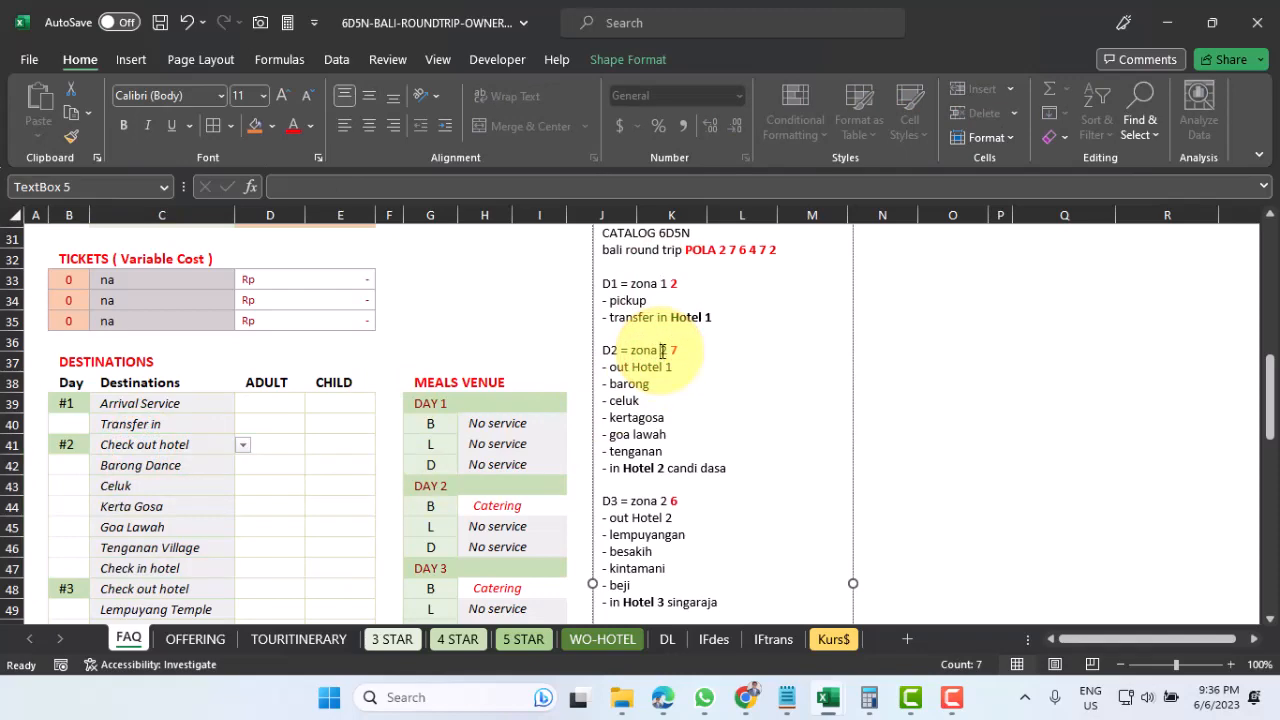
{"action": "scroll", "coordinate": [661, 350], "scroll_direction": "down", "scroll_amount": 3}
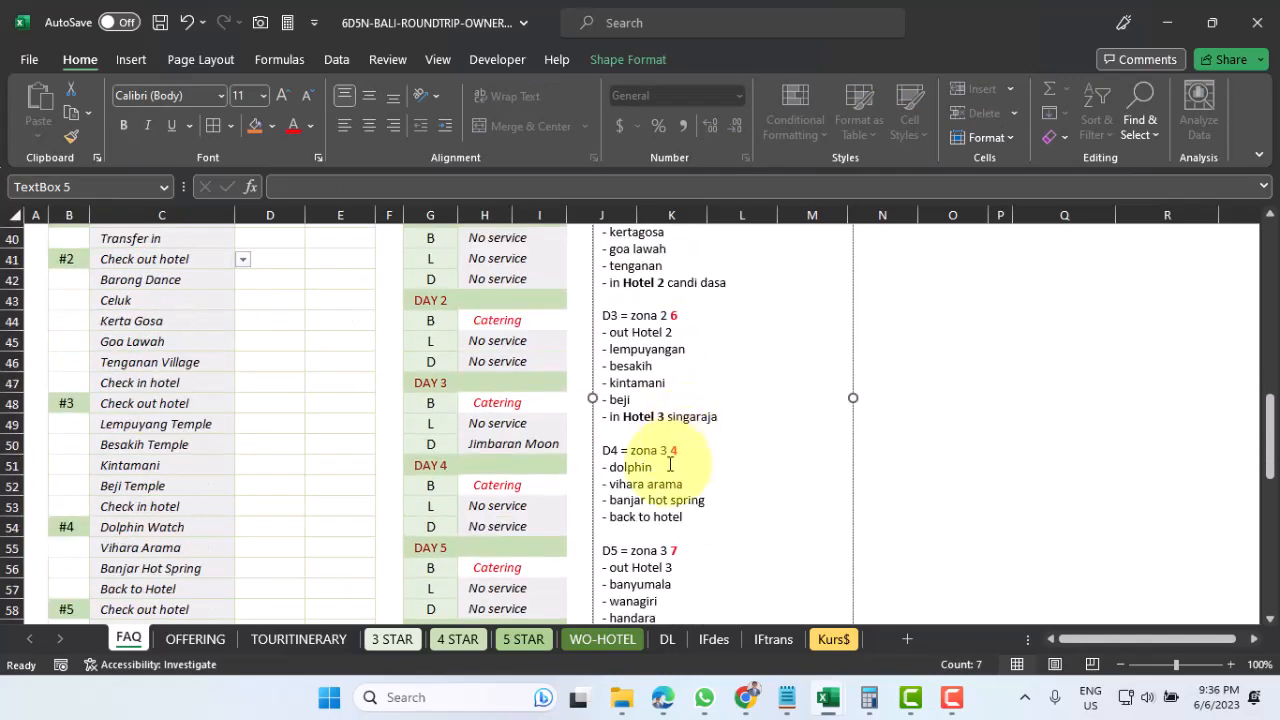
{"action": "left_click", "coordinate": [636, 449]}
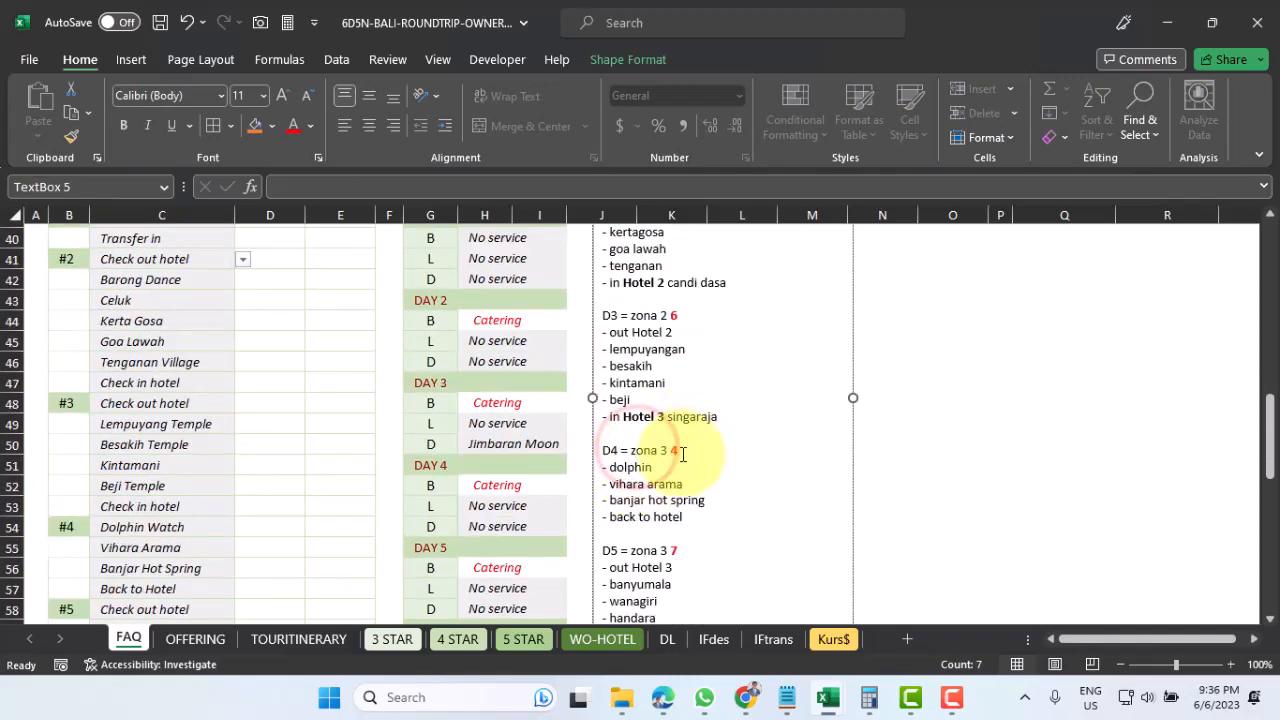
{"action": "scroll", "coordinate": [676, 456], "scroll_direction": "up", "scroll_amount": 4}
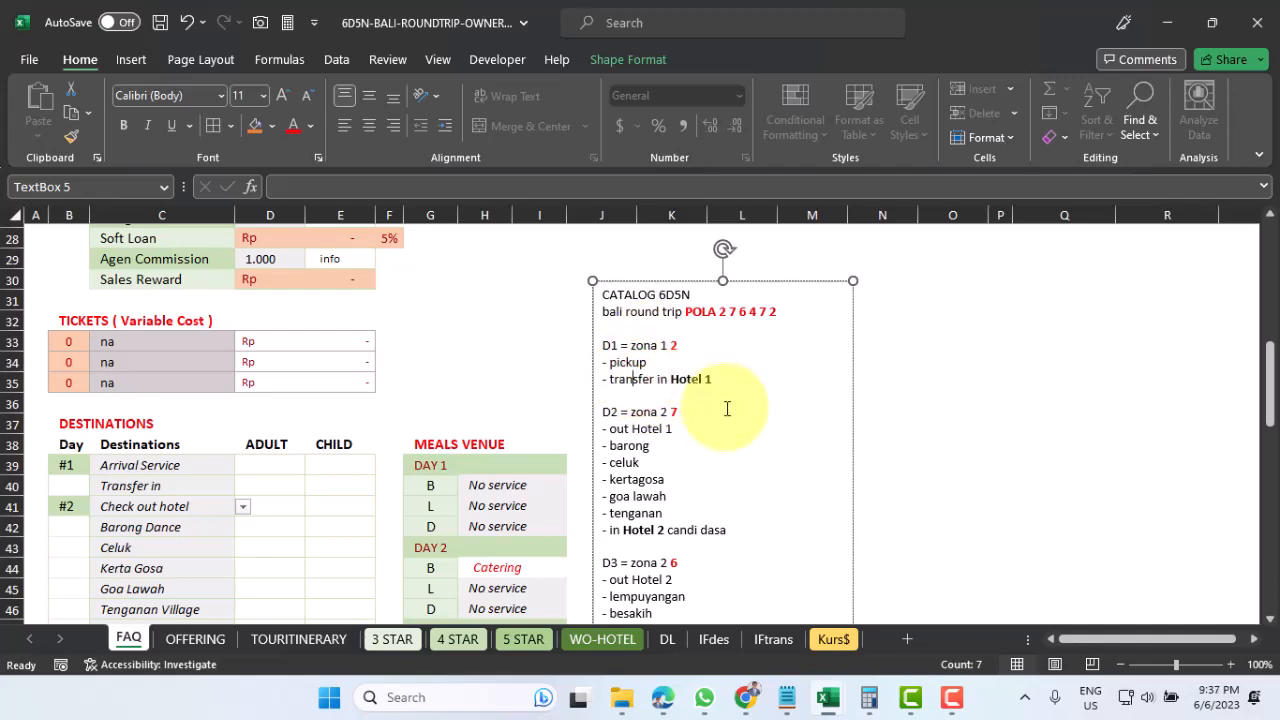
{"action": "scroll", "coordinate": [729, 406], "scroll_direction": "down", "scroll_amount": 6}
{"action": "scroll", "coordinate": [727, 408], "scroll_direction": "down", "scroll_amount": 2}
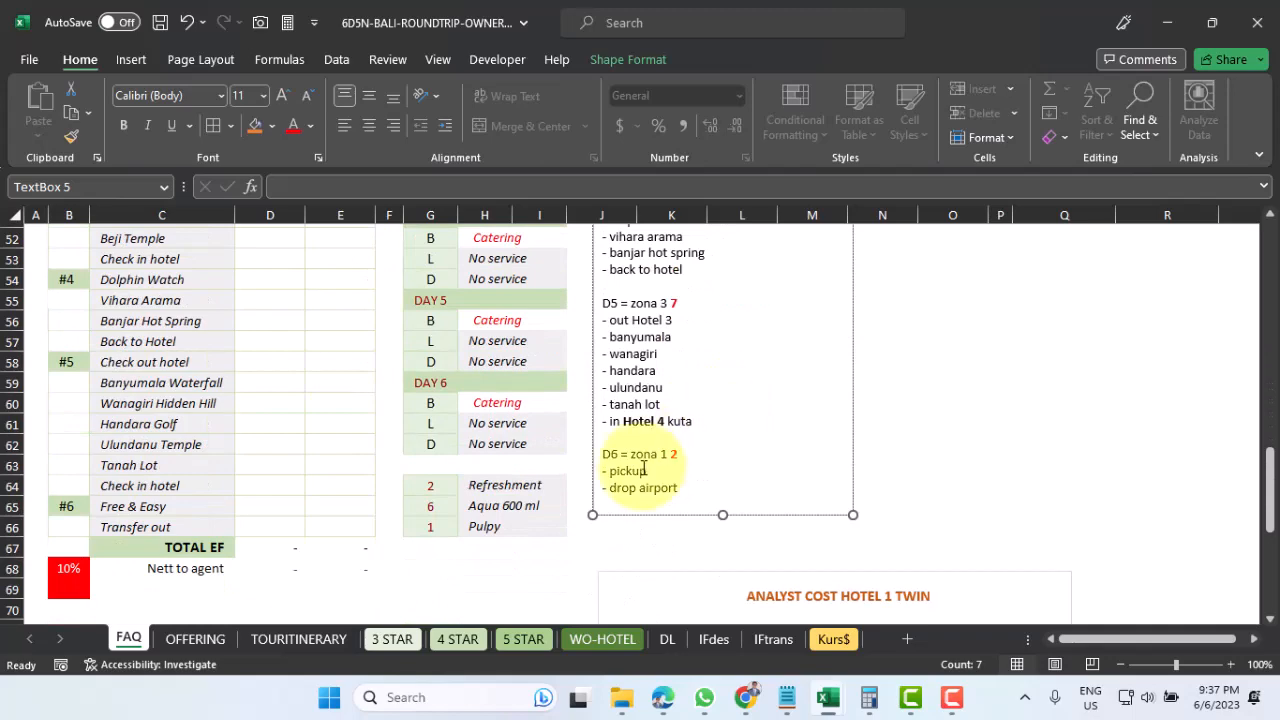
Check the In Out Transport values in row 9 under Zona 1, Zona 2 and Zona 3
{"action": "scroll", "coordinate": [641, 469], "scroll_direction": "up", "scroll_amount": 17}
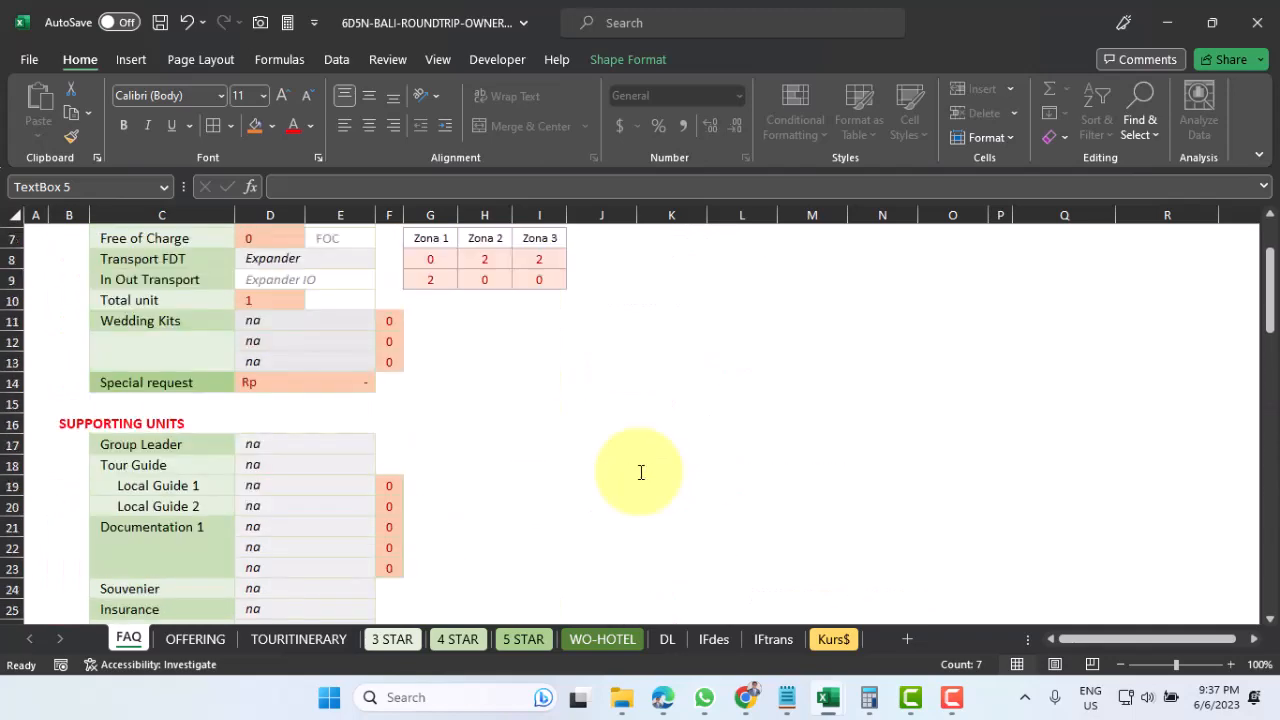
{"action": "left_click", "coordinate": [430, 402]}
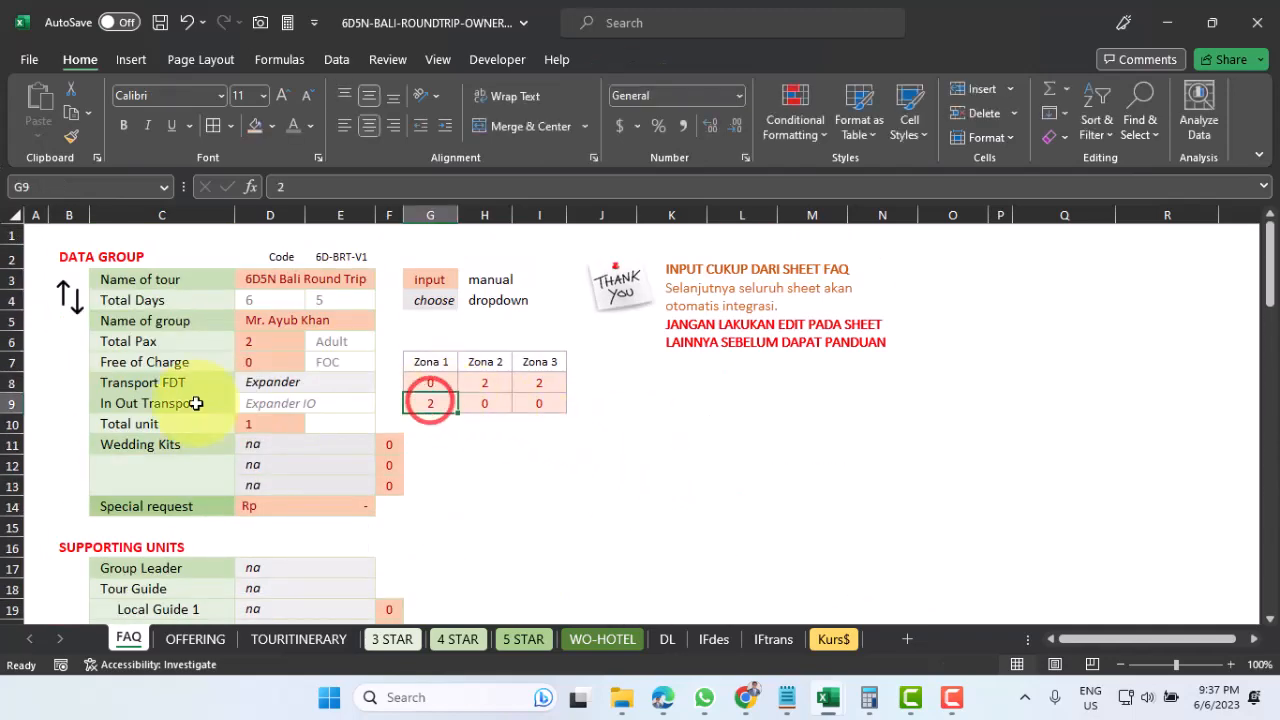
{"action": "left_click", "coordinate": [430, 361]}
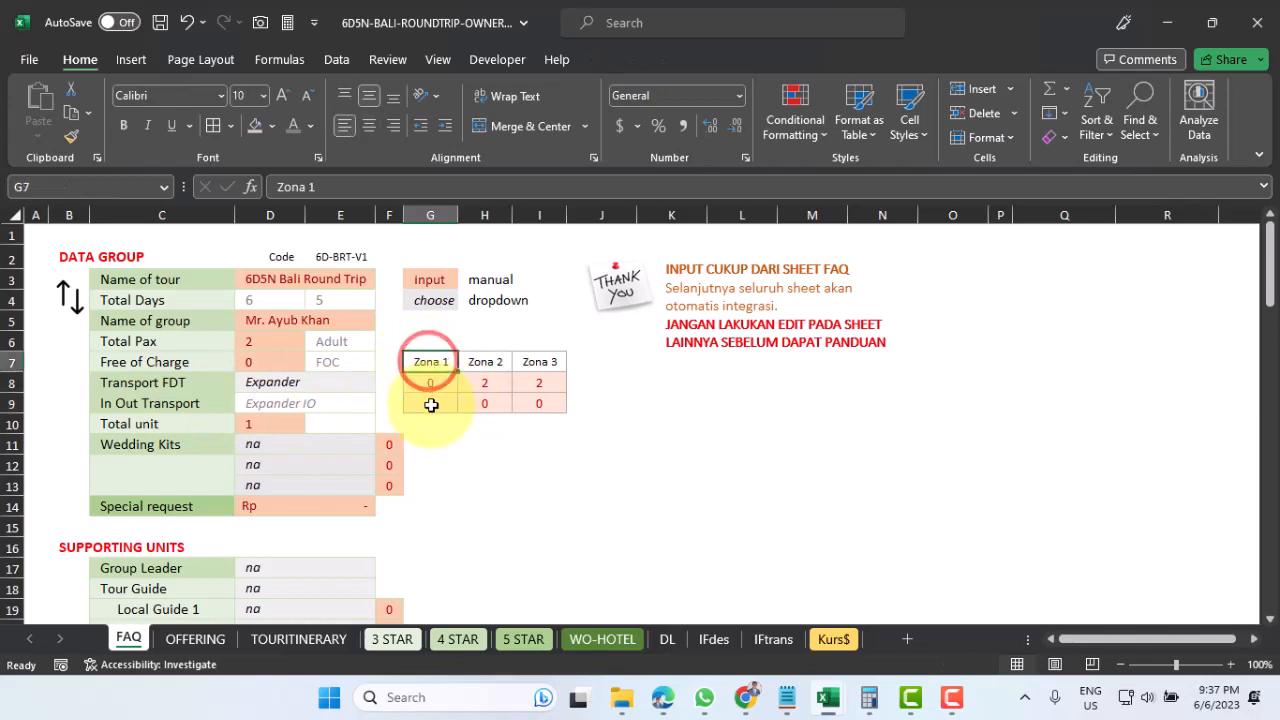
{"action": "left_click", "coordinate": [430, 402]}
{"action": "left_click", "coordinate": [487, 402]}
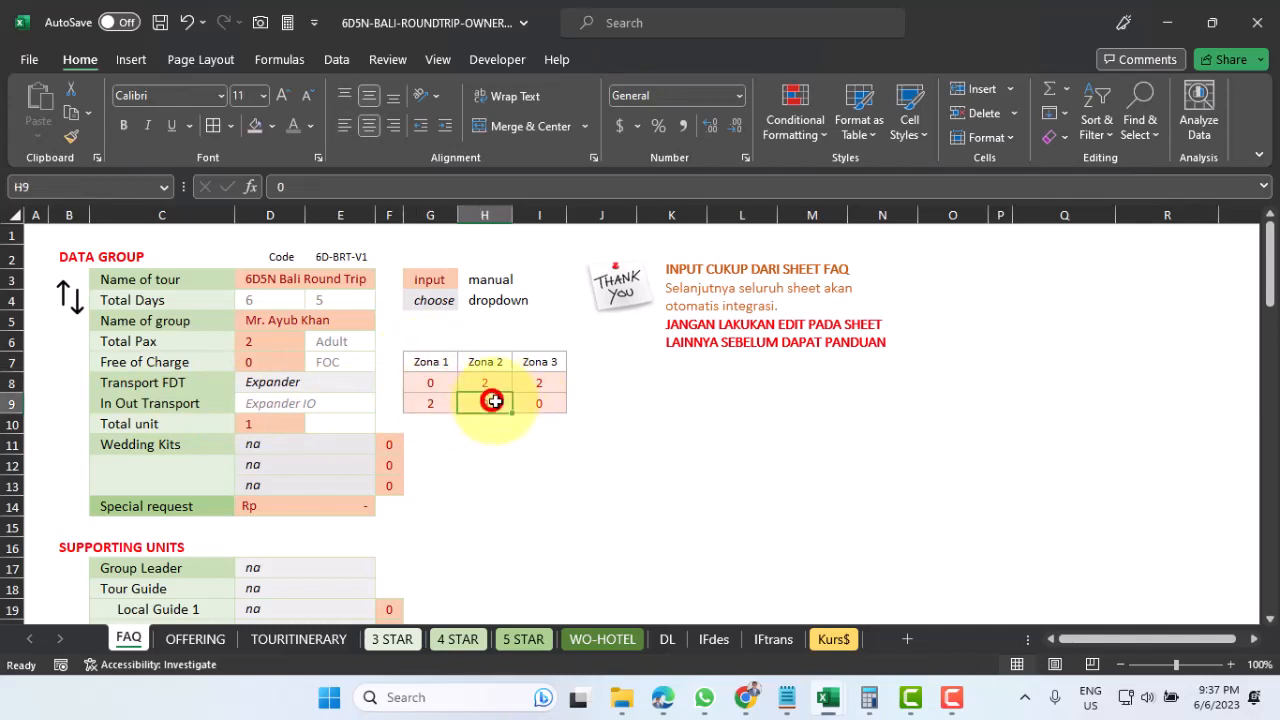
{"action": "left_click", "coordinate": [539, 401]}
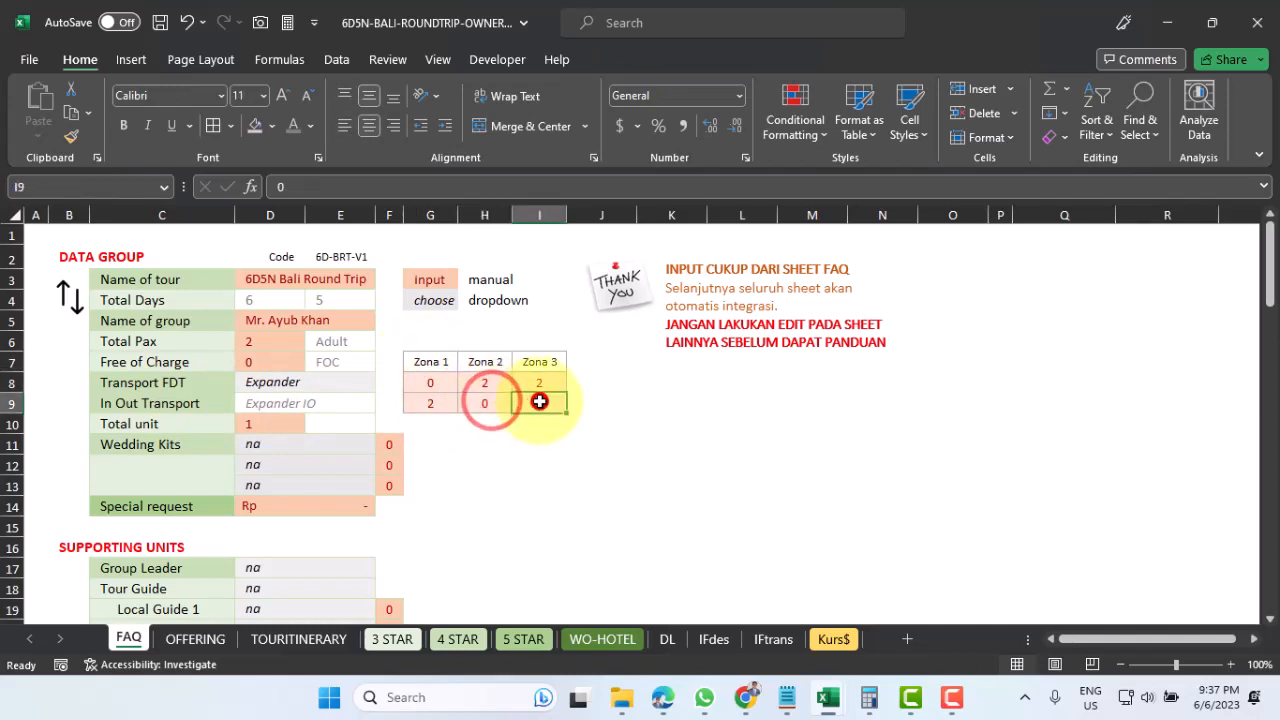
Check the Zona 1 value for Transport FDT, and review the catalog's zone assignments for D2 through D5
{"action": "left_click", "coordinate": [437, 382]}
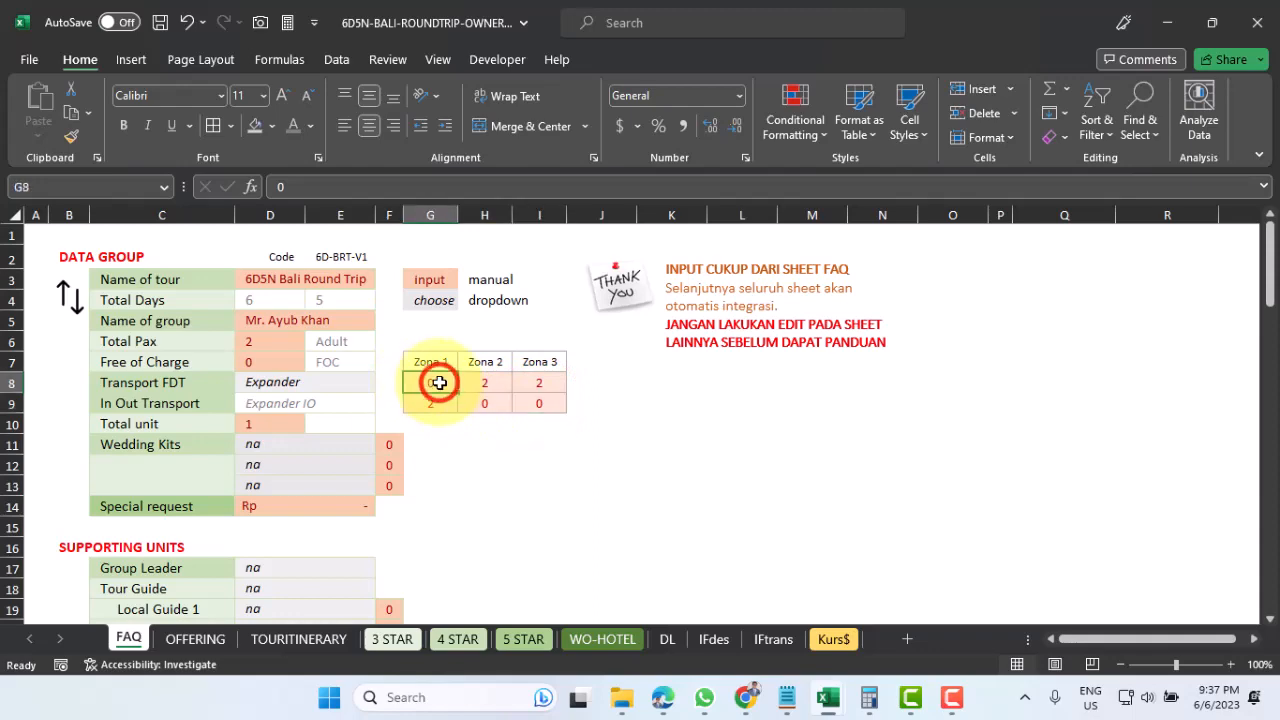
{"action": "scroll", "coordinate": [620, 454], "scroll_direction": "down", "scroll_amount": 10}
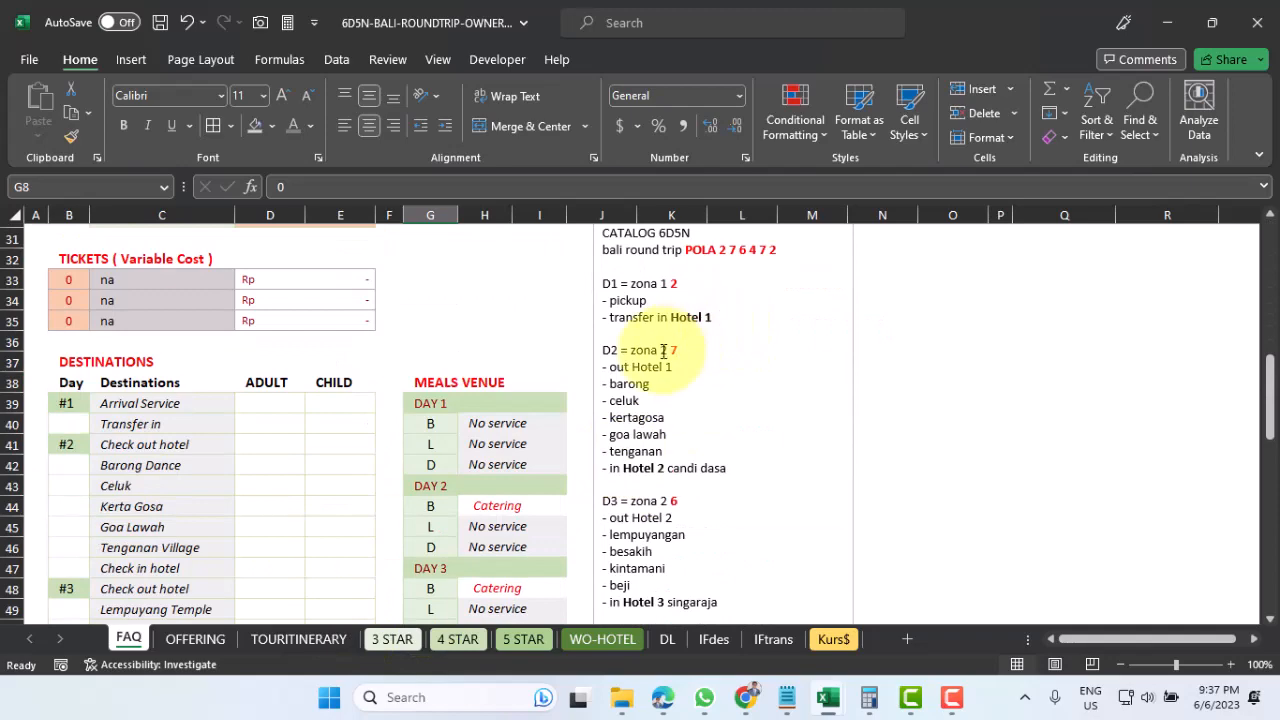
{"action": "left_click", "coordinate": [663, 350]}
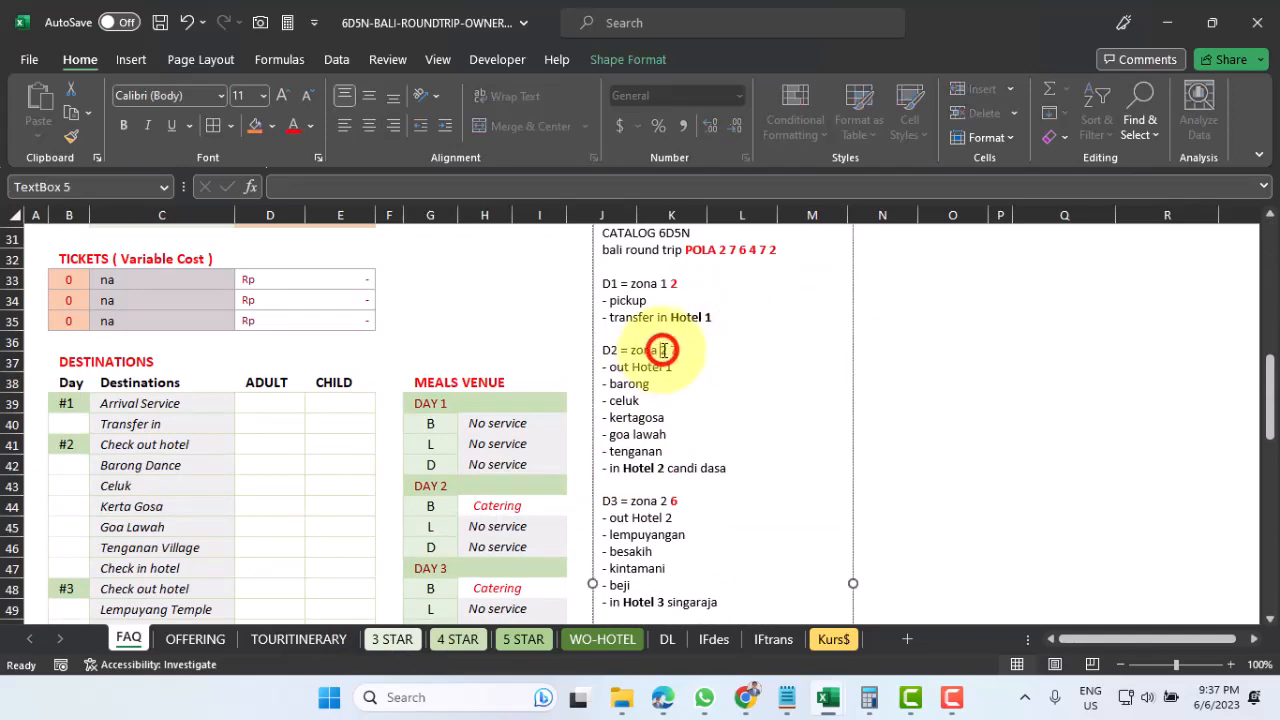
{"action": "left_click", "coordinate": [659, 500]}
{"action": "scroll", "coordinate": [661, 500], "scroll_direction": "down", "scroll_amount": 2}
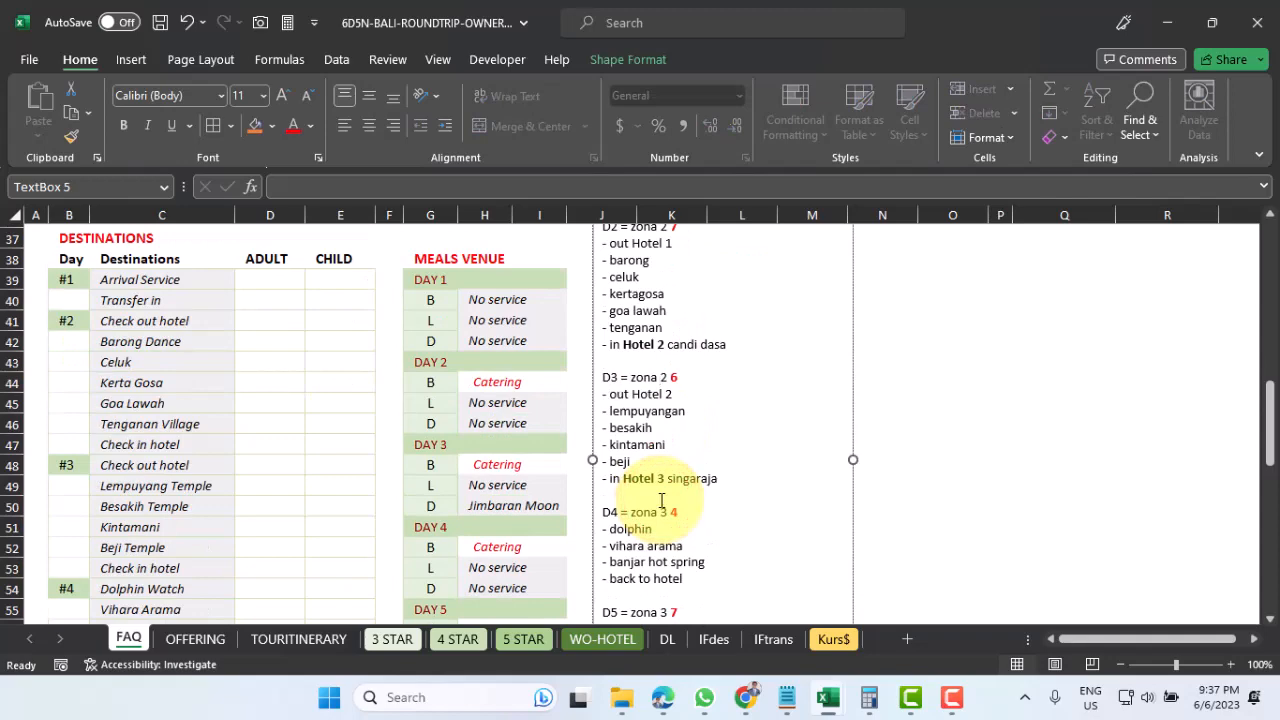
{"action": "scroll", "coordinate": [661, 500], "scroll_direction": "down", "scroll_amount": 2}
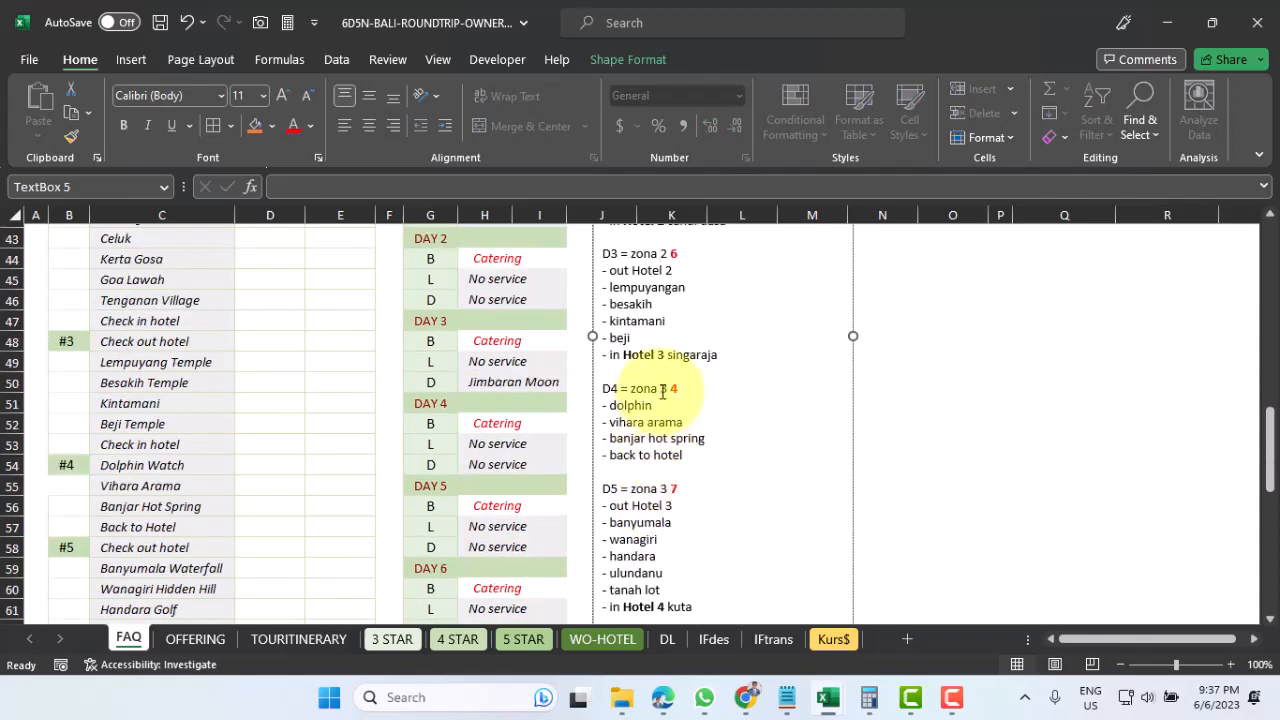
{"action": "left_click", "coordinate": [661, 390]}
{"action": "scroll", "coordinate": [662, 392], "scroll_direction": "down", "scroll_amount": 1}
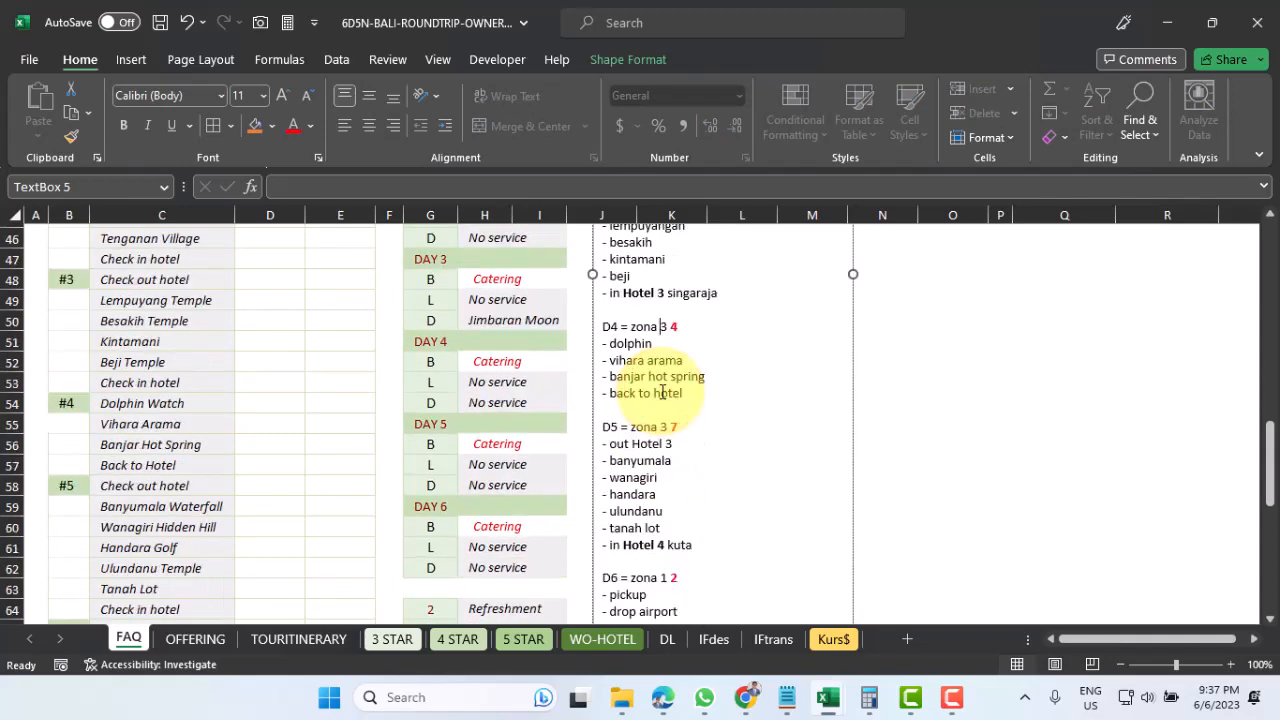
{"action": "left_click", "coordinate": [661, 427]}
{"action": "scroll", "coordinate": [663, 424], "scroll_direction": "down", "scroll_amount": 1}
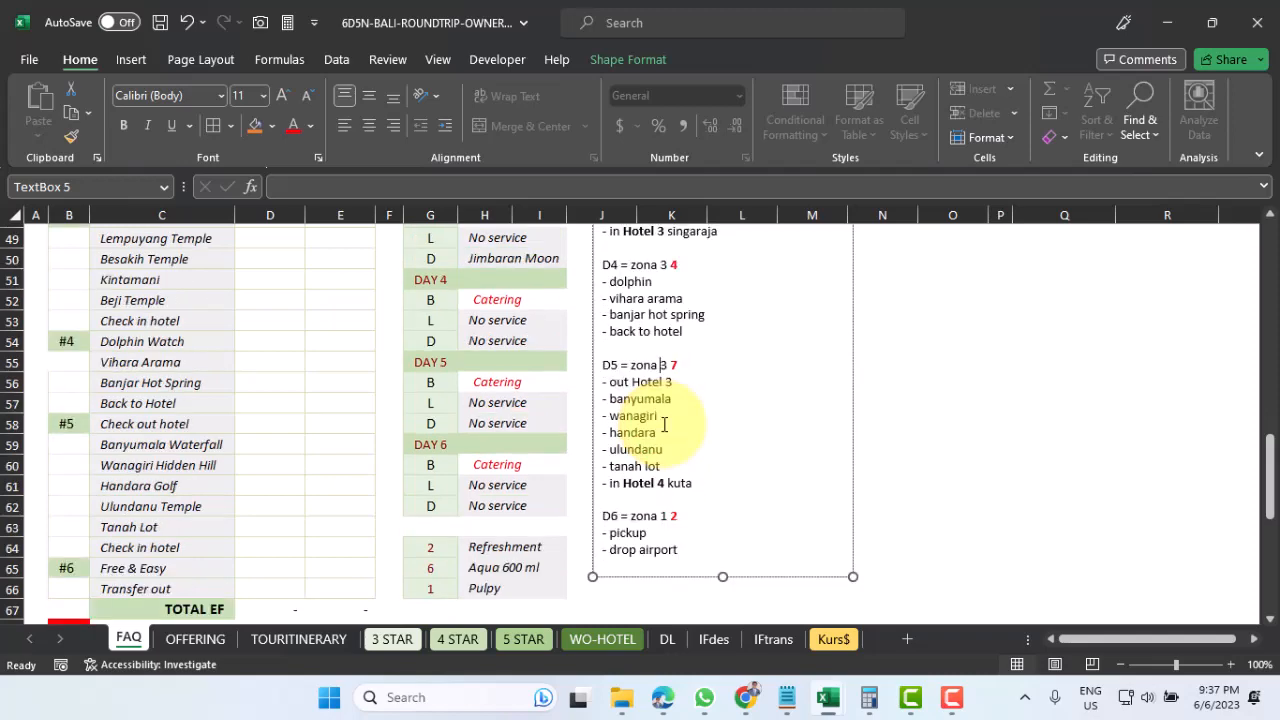
Check the Transport FDT values for Zona 2 and Zona 3 against the In Out Transport value for Zona 1
{"action": "scroll", "coordinate": [663, 424], "scroll_direction": "up", "scroll_amount": 16}
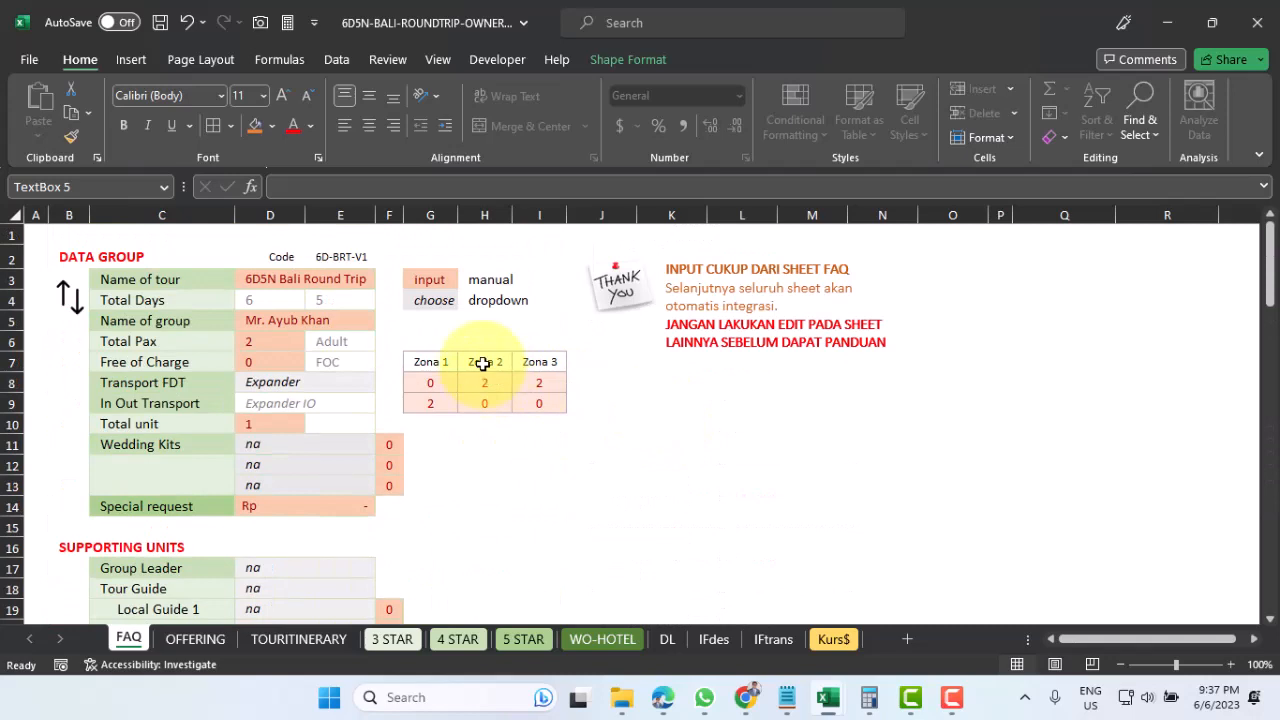
{"action": "left_click", "coordinate": [482, 364]}
{"action": "left_click", "coordinate": [487, 385]}
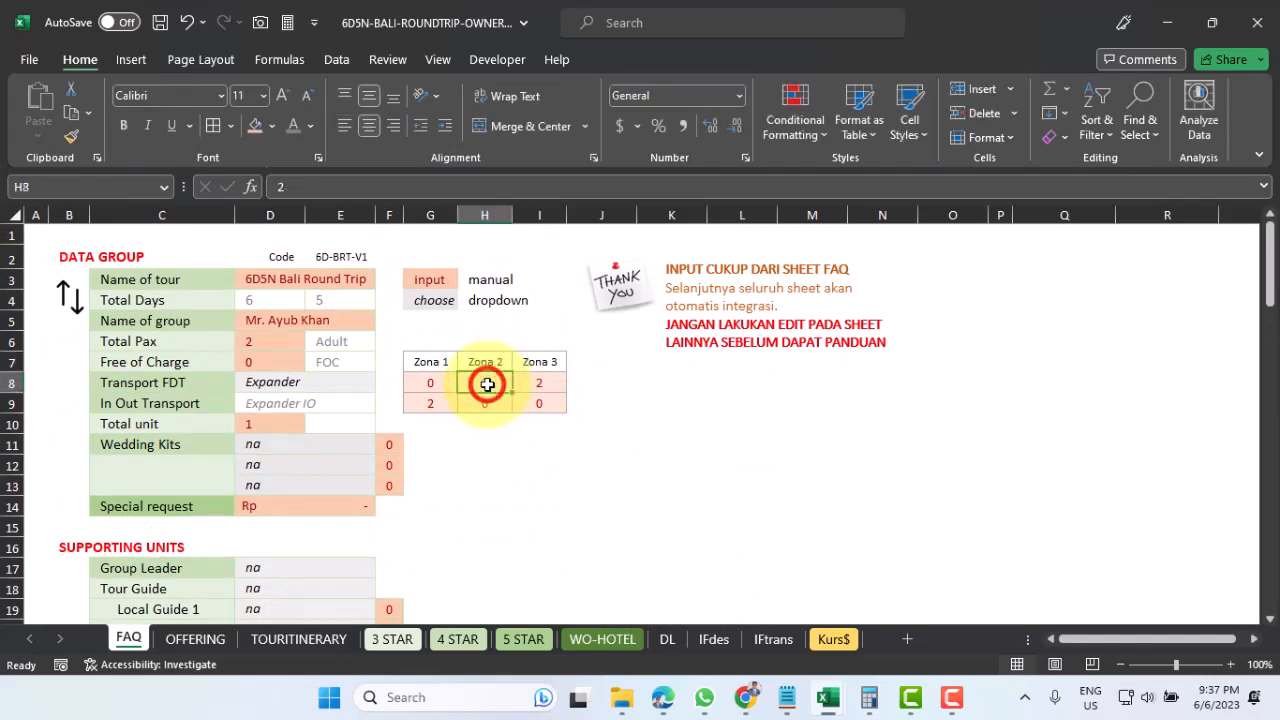
{"action": "left_click", "coordinate": [541, 382]}
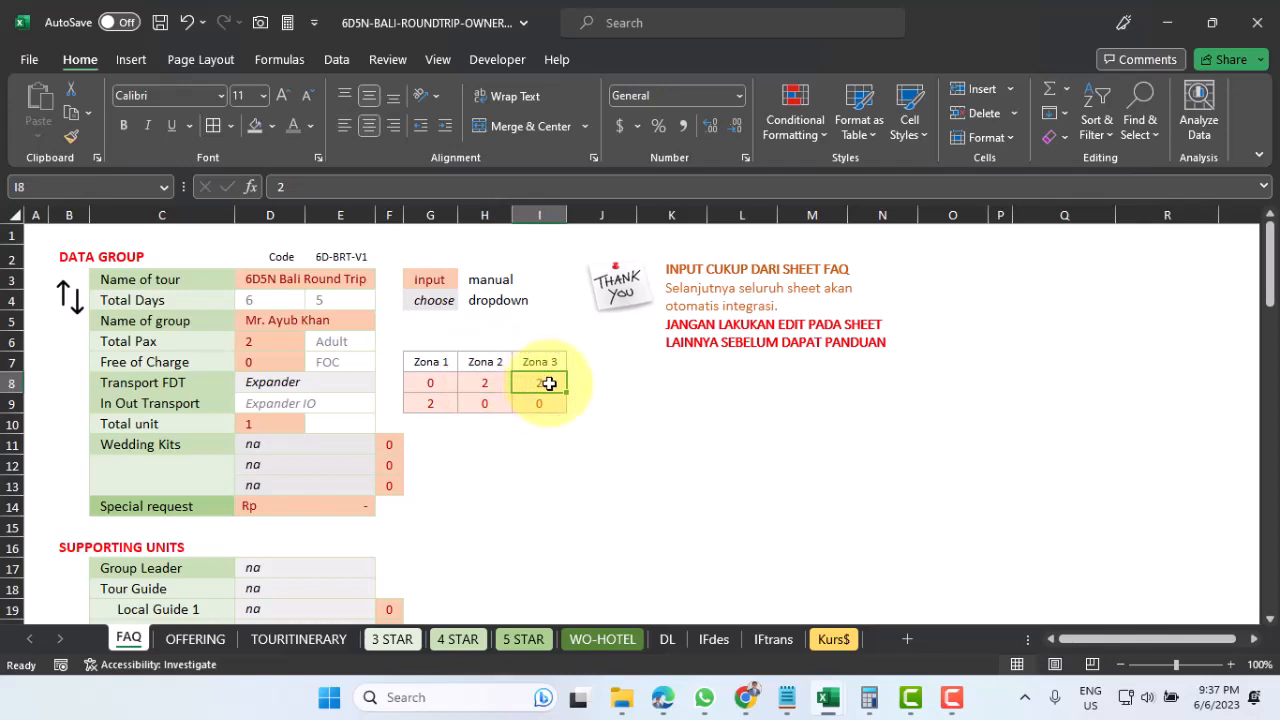
{"action": "left_click", "coordinate": [443, 403]}
{"action": "left_click", "coordinate": [482, 385]}
{"action": "left_click", "coordinate": [543, 386]}
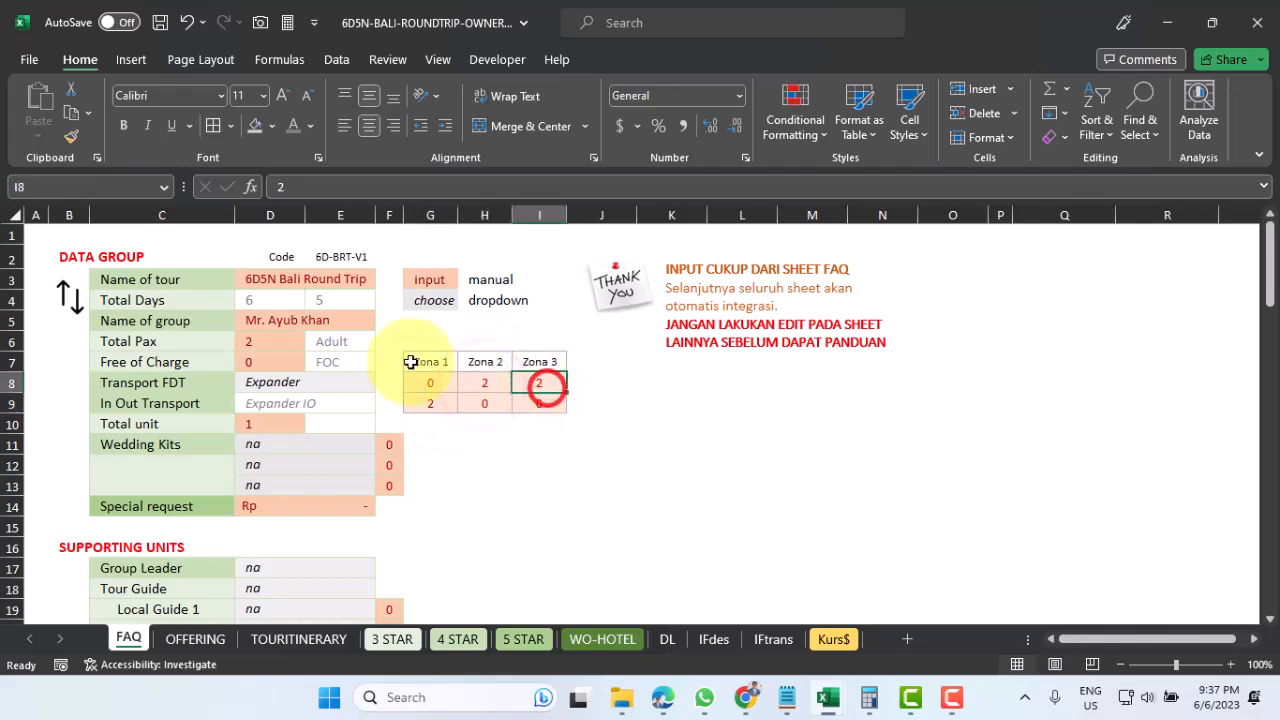
Compare the Total Days value with the In Out Transport entry for Zona 1 and the Transport FDT entries for Zona 2 and Zona 3
{"action": "left_click", "coordinate": [260, 302]}
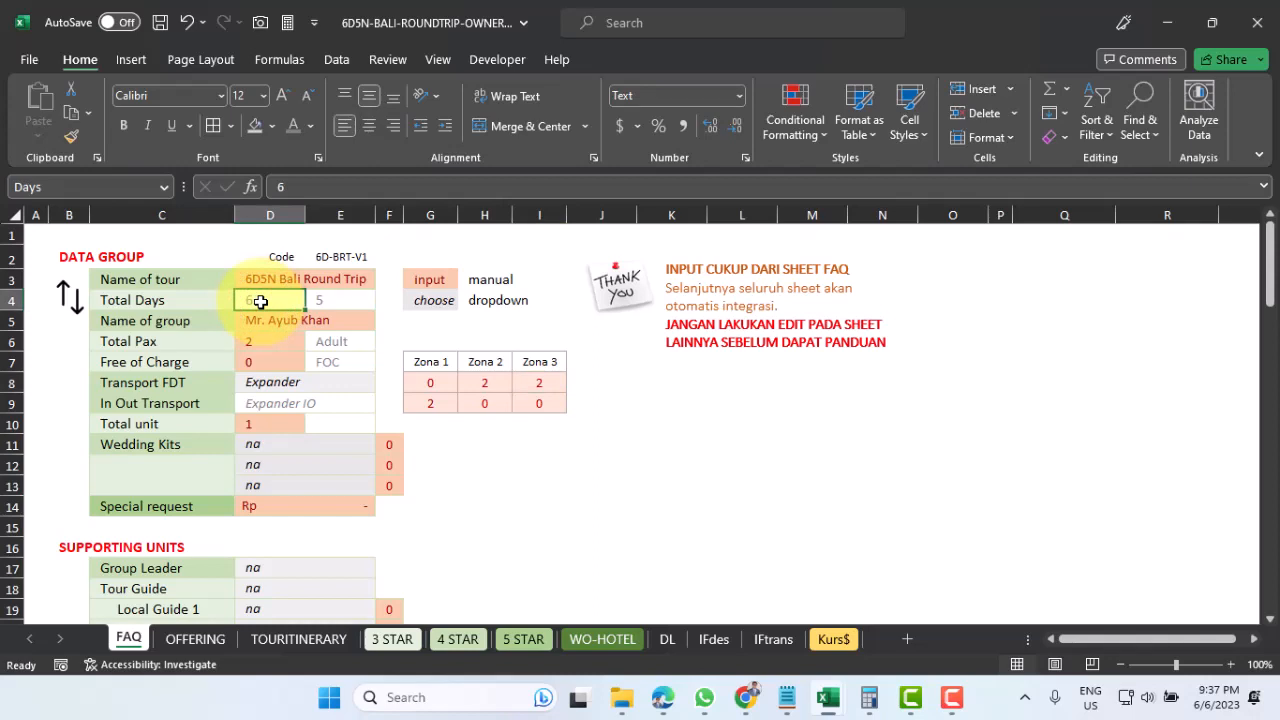
{"action": "key", "text": "Right"}
{"action": "left_click", "coordinate": [257, 304]}
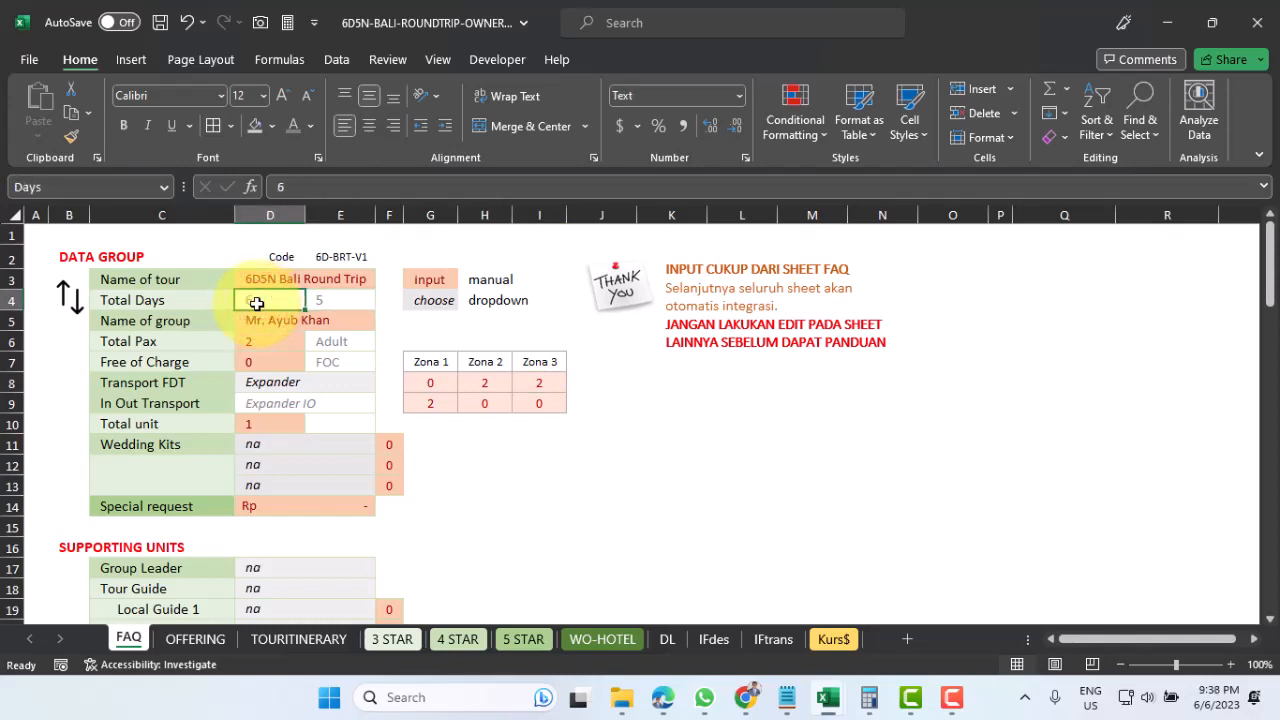
{"action": "left_click", "coordinate": [429, 405]}
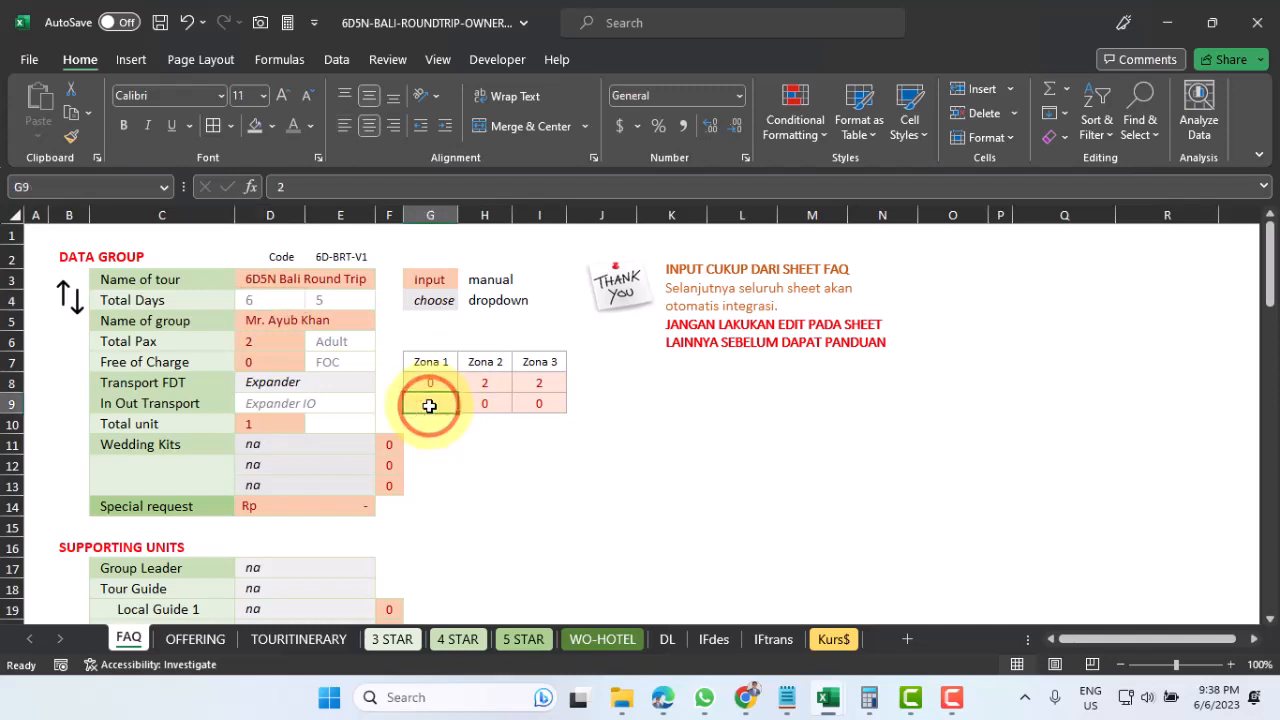
{"action": "left_click", "coordinate": [489, 381]}
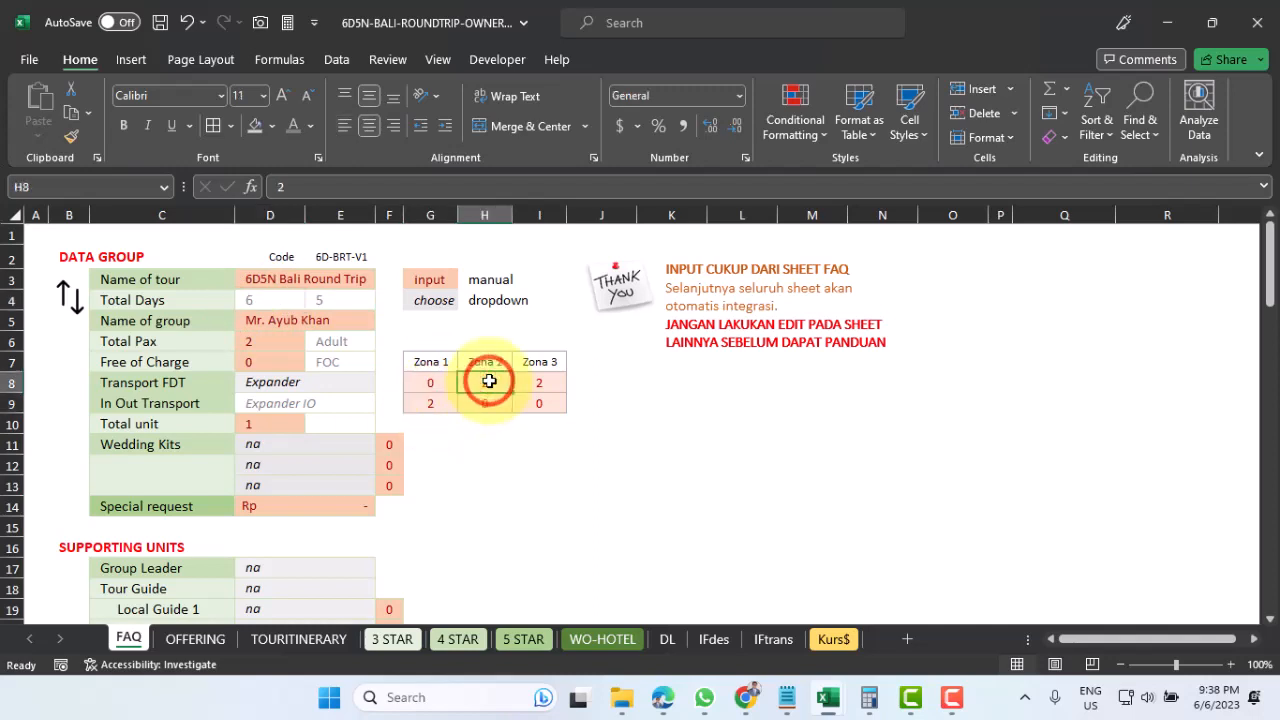
{"action": "left_click", "coordinate": [541, 381]}
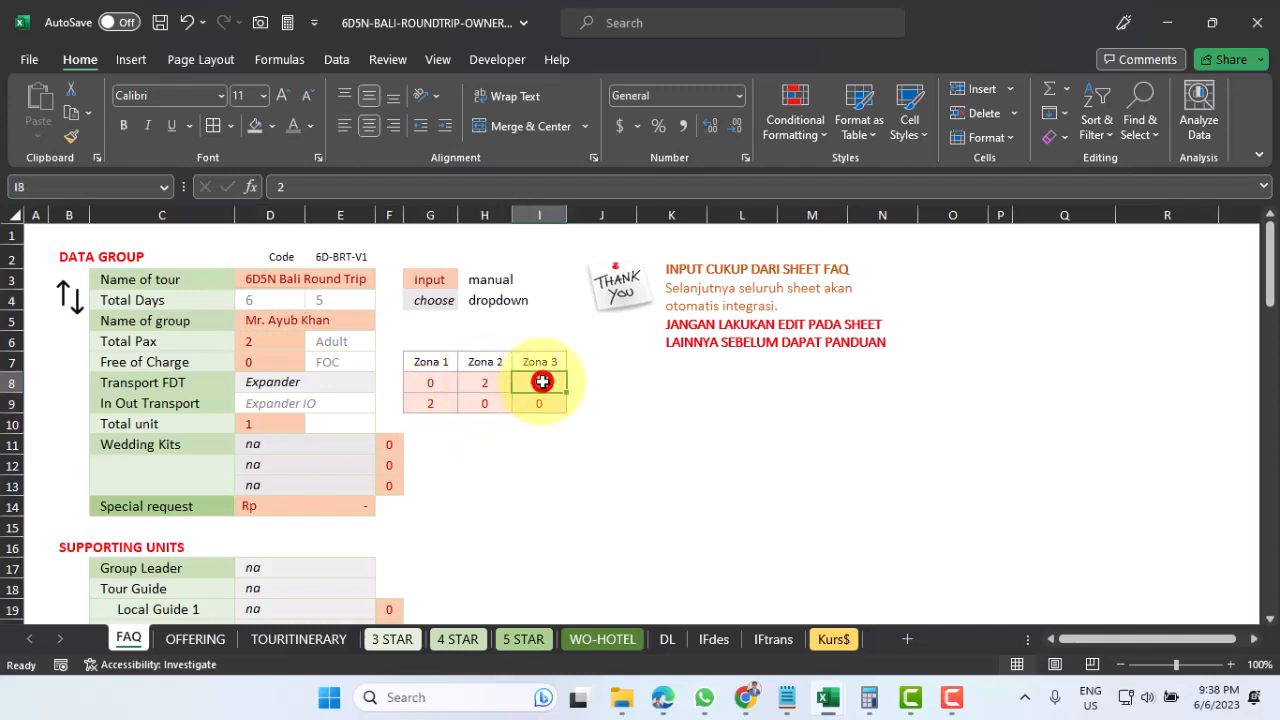
{"action": "left_click", "coordinate": [252, 300]}
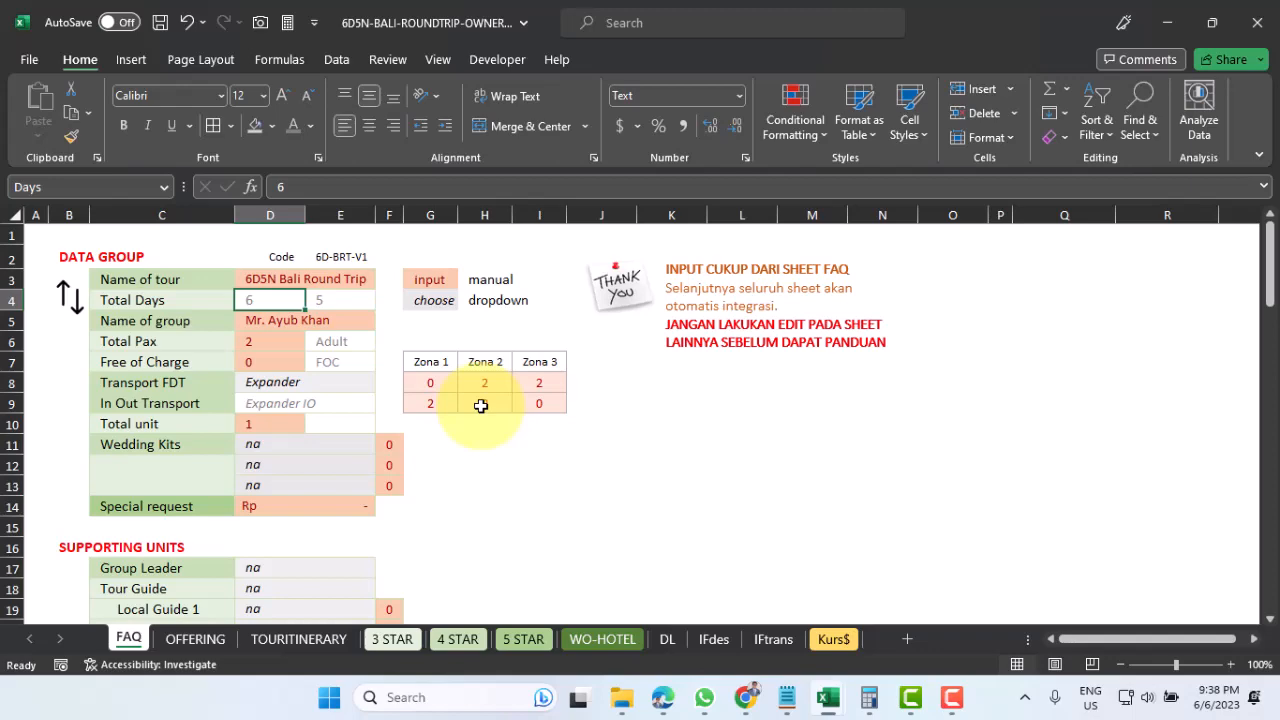
Review the hotel check-in and check-out lines for D1 and D2 in the 6D5N catalog text box
{"action": "scroll", "coordinate": [481, 405], "scroll_direction": "down", "scroll_amount": 10}
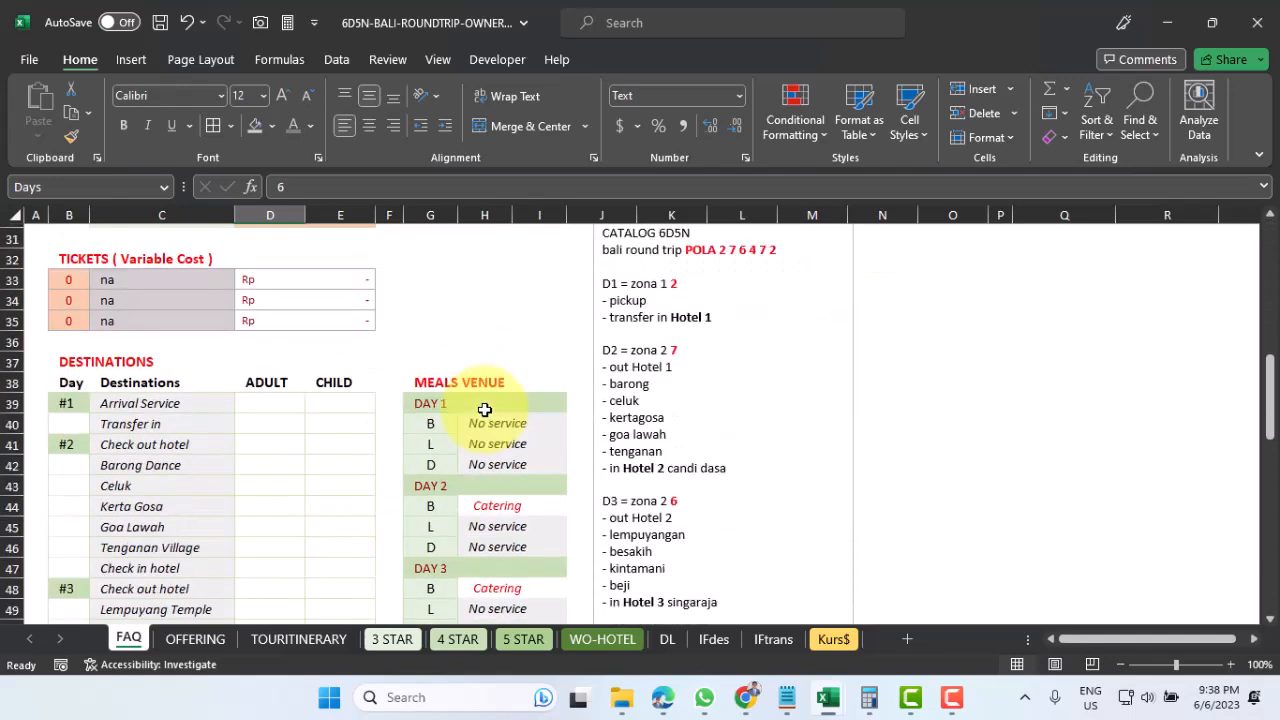
{"action": "left_click", "coordinate": [612, 283]}
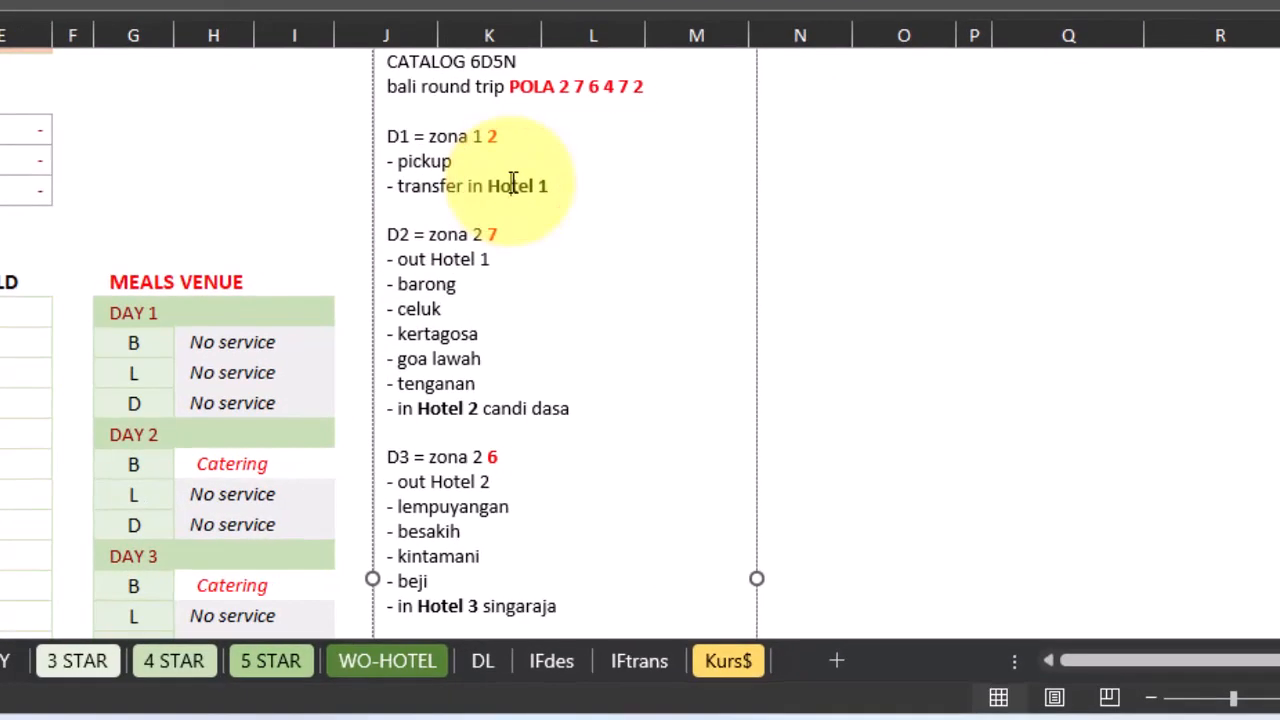
{"action": "left_click", "coordinate": [512, 185]}
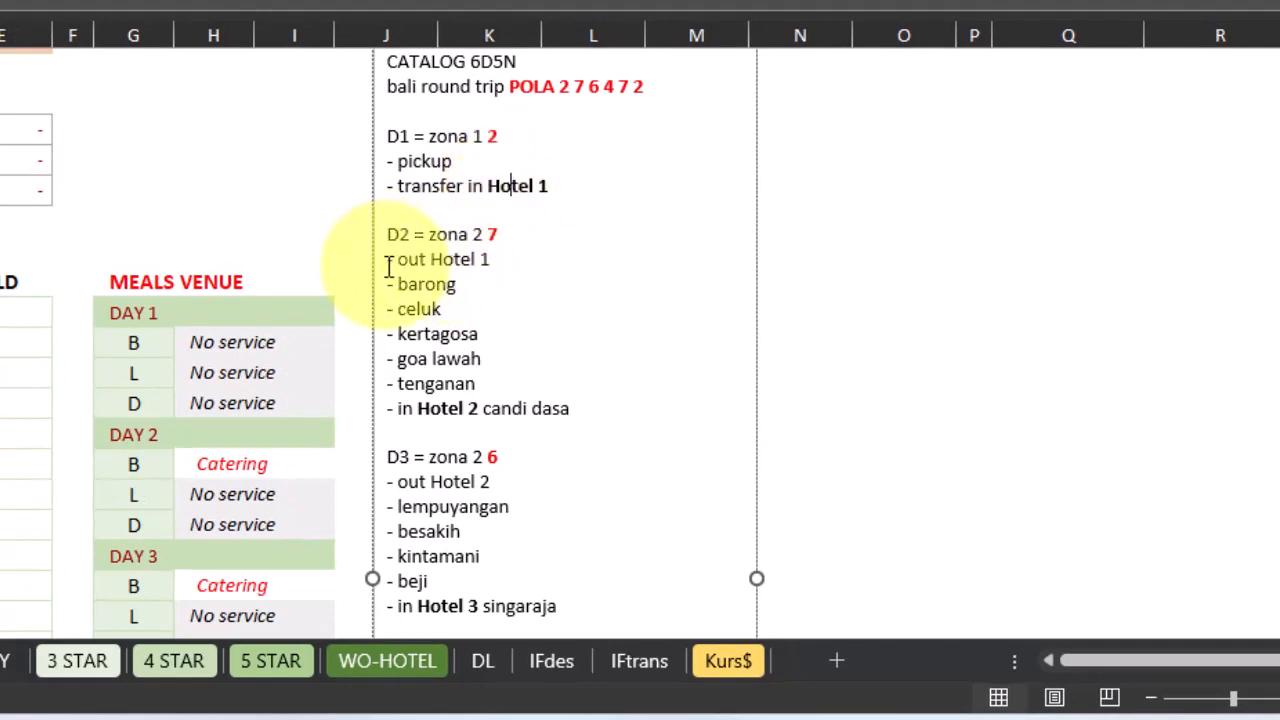
{"action": "left_click_drag", "start_coordinate": [400, 260], "coordinate": [430, 258]}
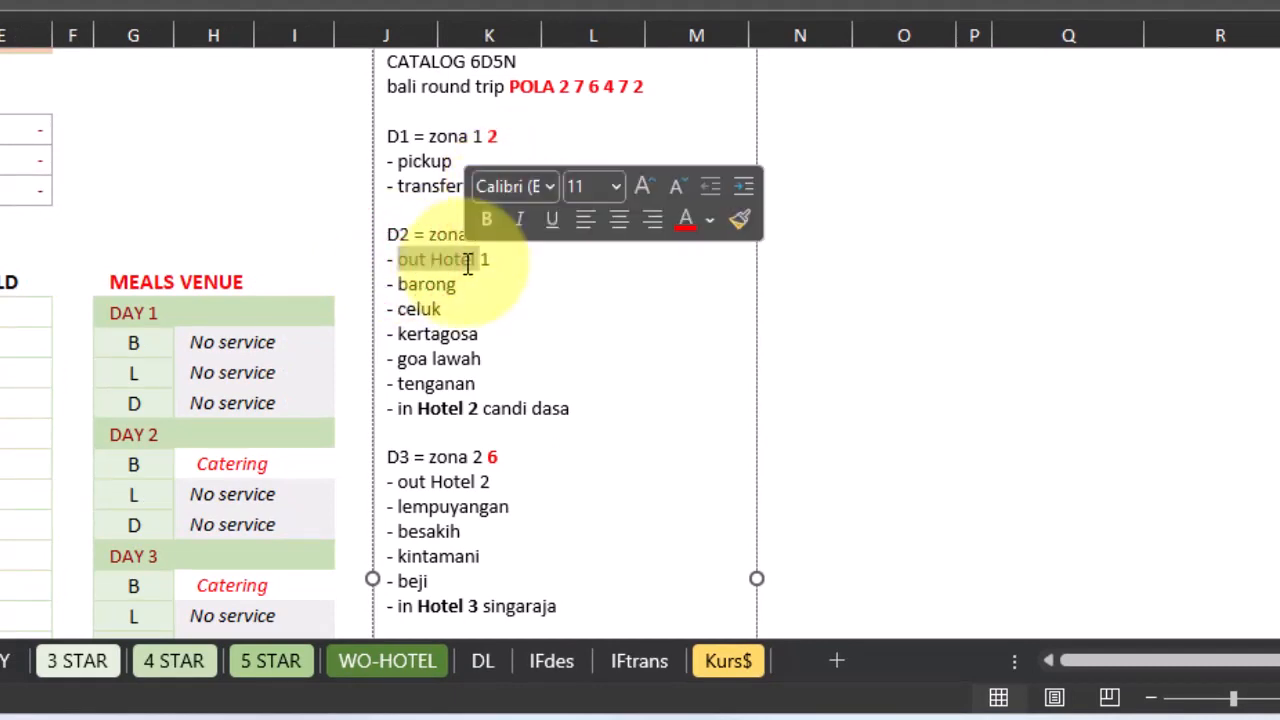
{"action": "left_click_drag", "start_coordinate": [425, 410], "coordinate": [469, 413]}
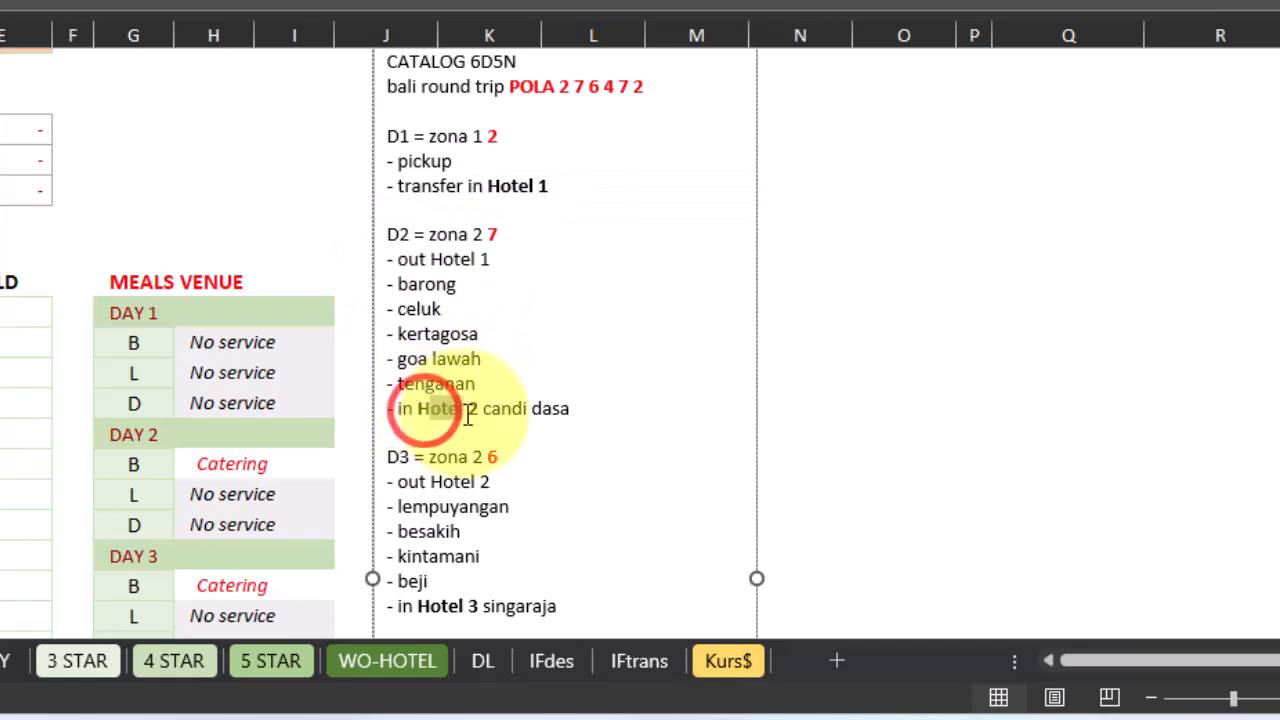
{"action": "left_click", "coordinate": [548, 413]}
{"action": "scroll", "coordinate": [549, 413], "scroll_direction": "down", "scroll_amount": 2}
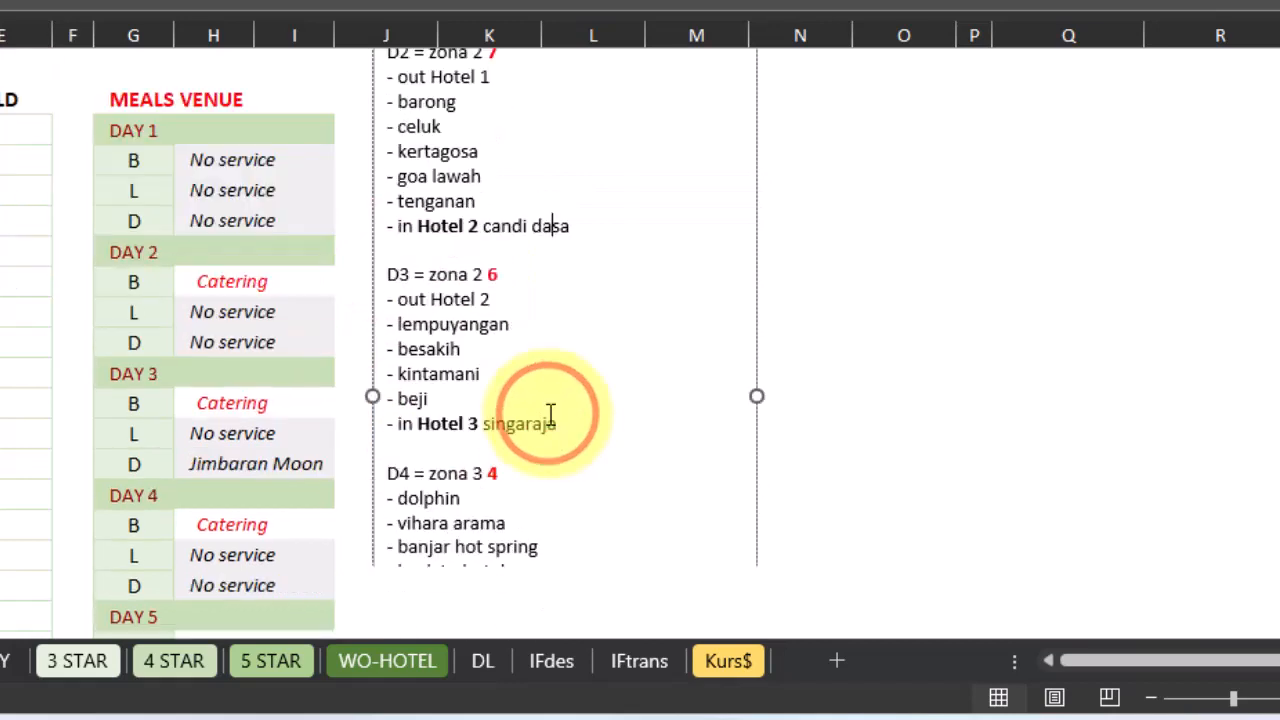
Review the hotel lines for D3, D4 and D5 in the catalog, including where Hotel 3 and Hotel 4 are located
{"action": "left_click", "coordinate": [428, 300]}
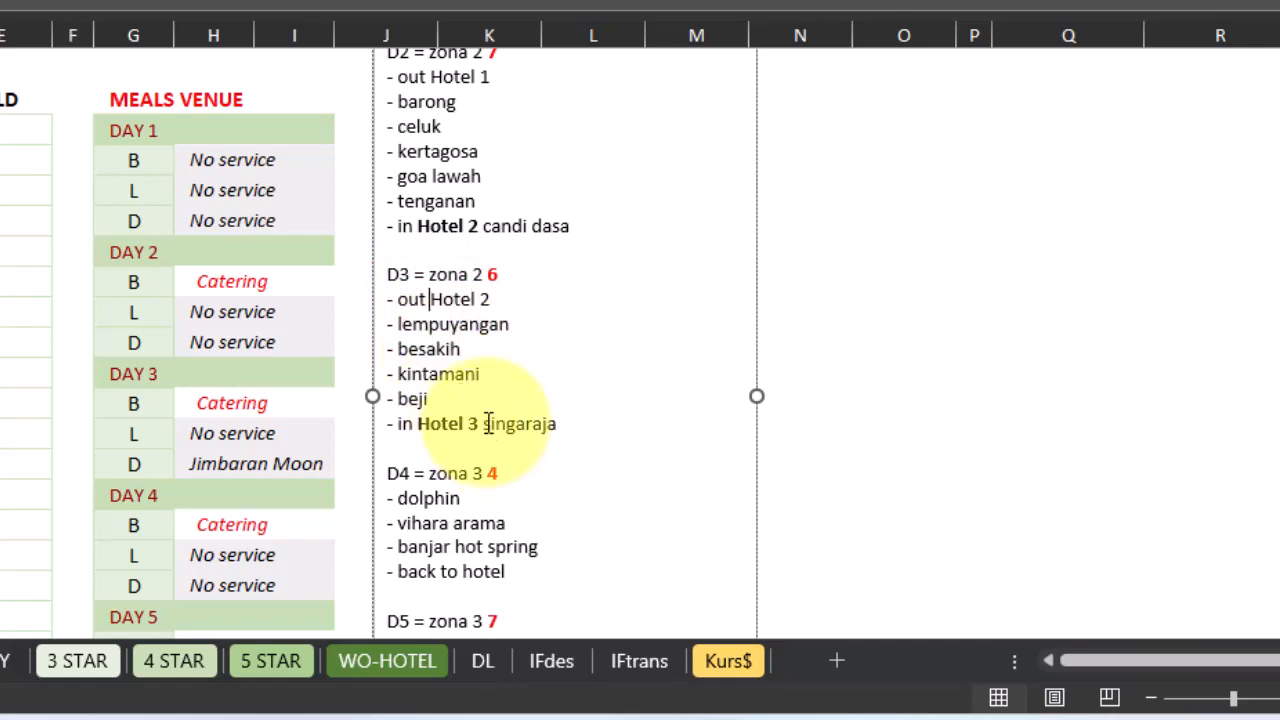
{"action": "left_click_drag", "start_coordinate": [484, 423], "coordinate": [543, 425]}
{"action": "scroll", "coordinate": [543, 426], "scroll_direction": "down", "scroll_amount": 2}
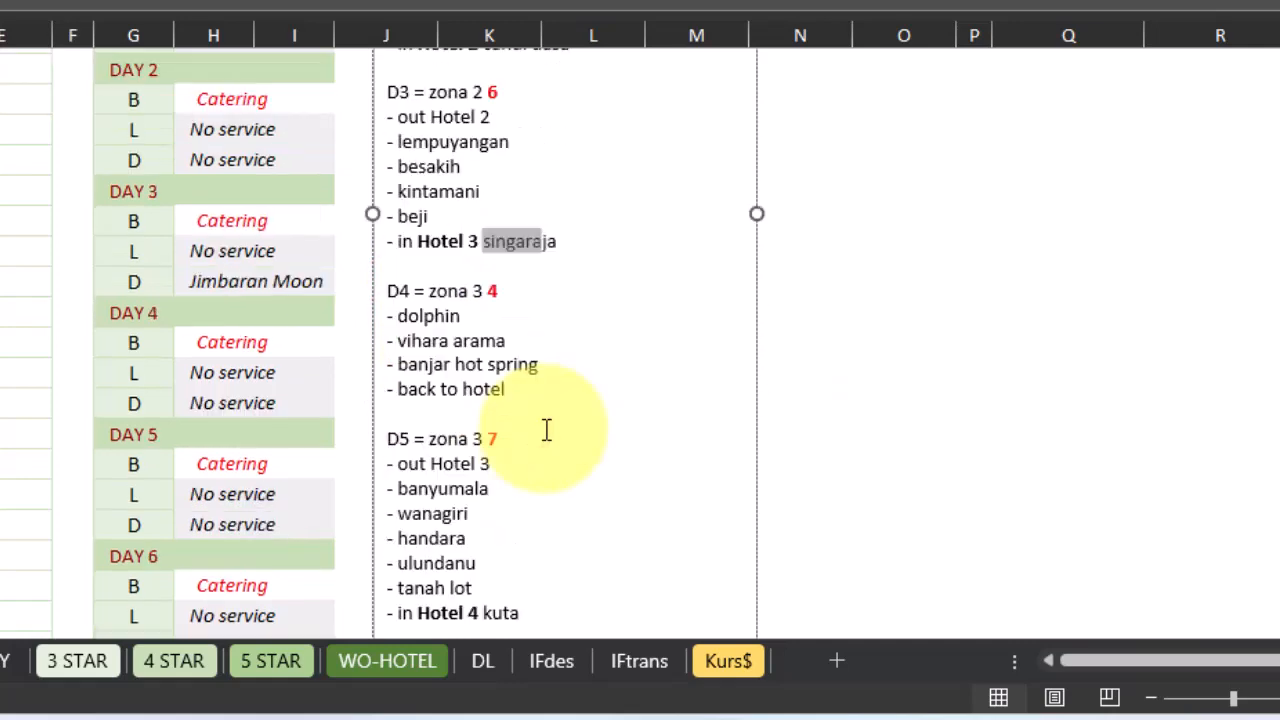
{"action": "left_click", "coordinate": [462, 389]}
{"action": "scroll", "coordinate": [476, 393], "scroll_direction": "down", "scroll_amount": 1}
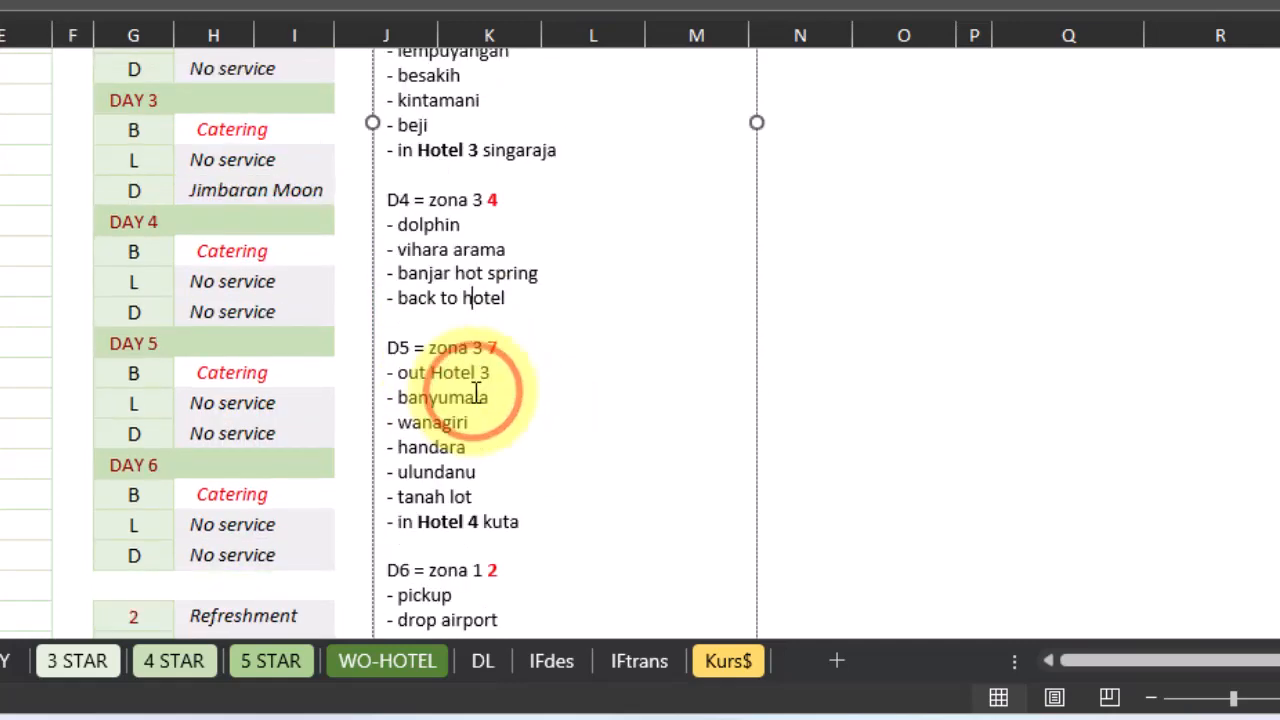
{"action": "left_click", "coordinate": [476, 393]}
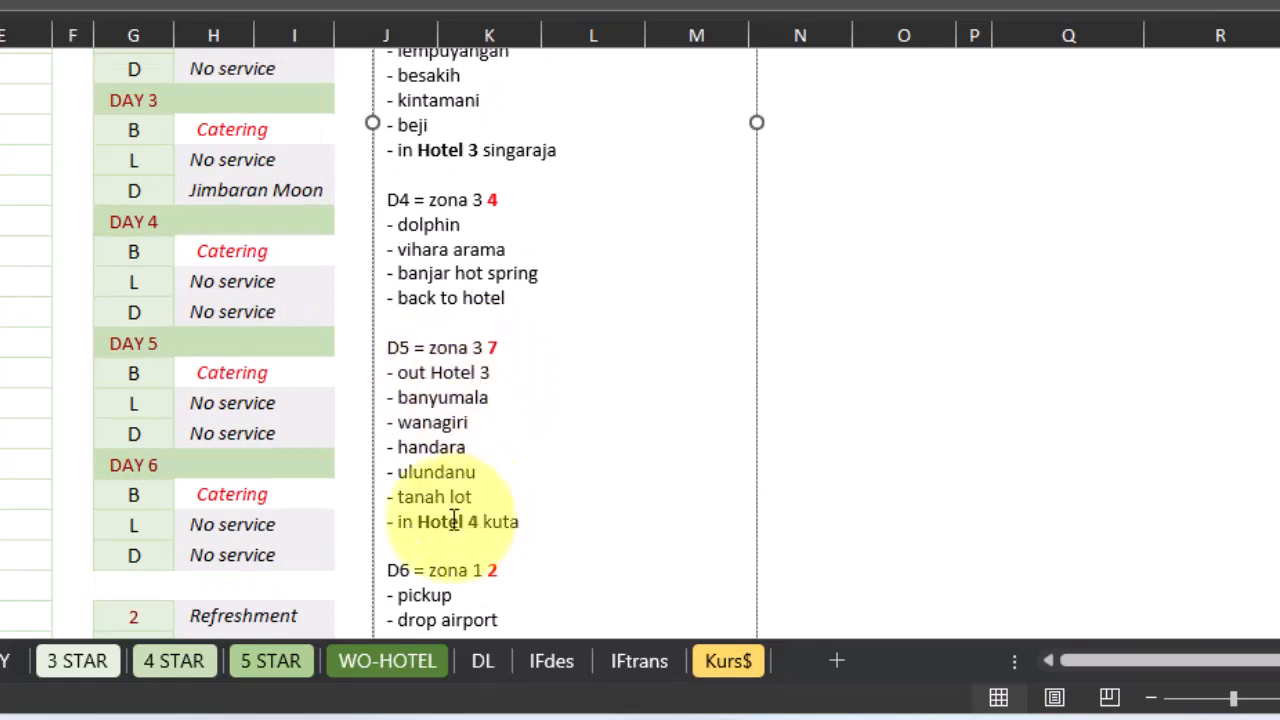
{"action": "left_click_drag", "start_coordinate": [420, 521], "coordinate": [505, 523]}
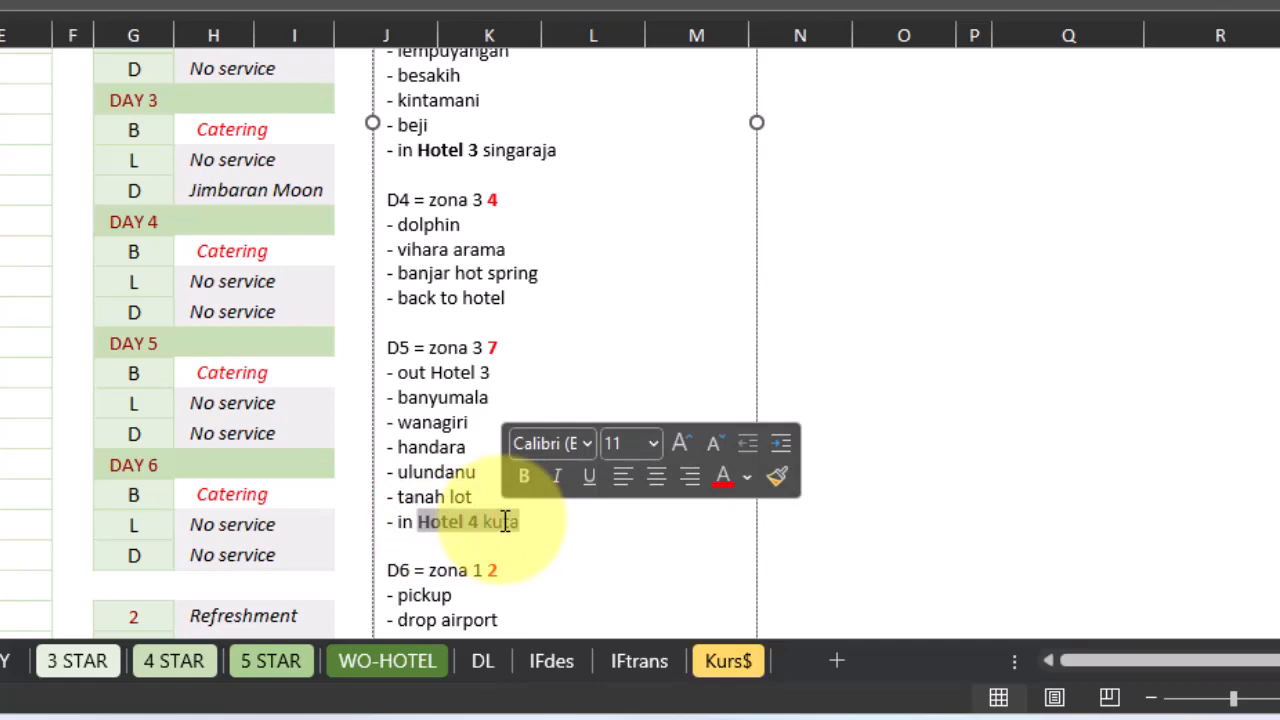
Add KUTA after Hotel 1 in the catalog's D1 transfer line, and compare it with the Hotel 4 line under D5
{"action": "scroll", "coordinate": [505, 521], "scroll_direction": "up", "scroll_amount": 6}
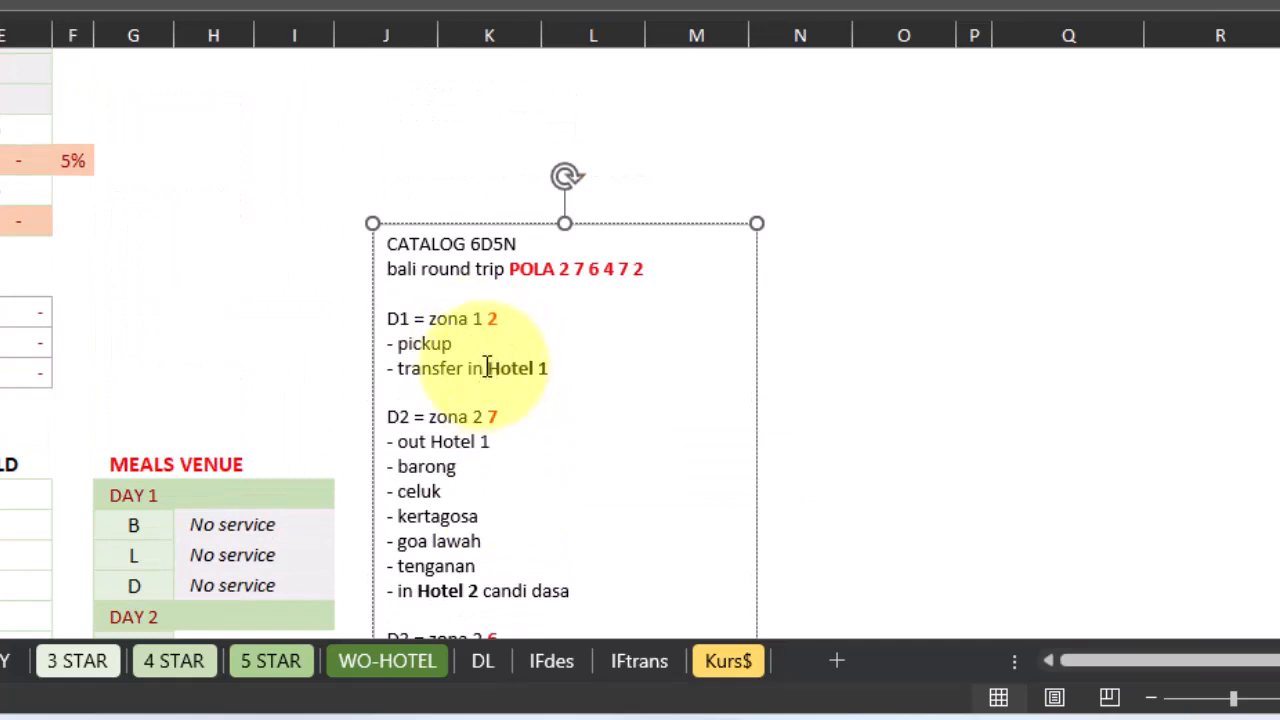
{"action": "left_click_drag", "start_coordinate": [487, 368], "coordinate": [553, 368]}
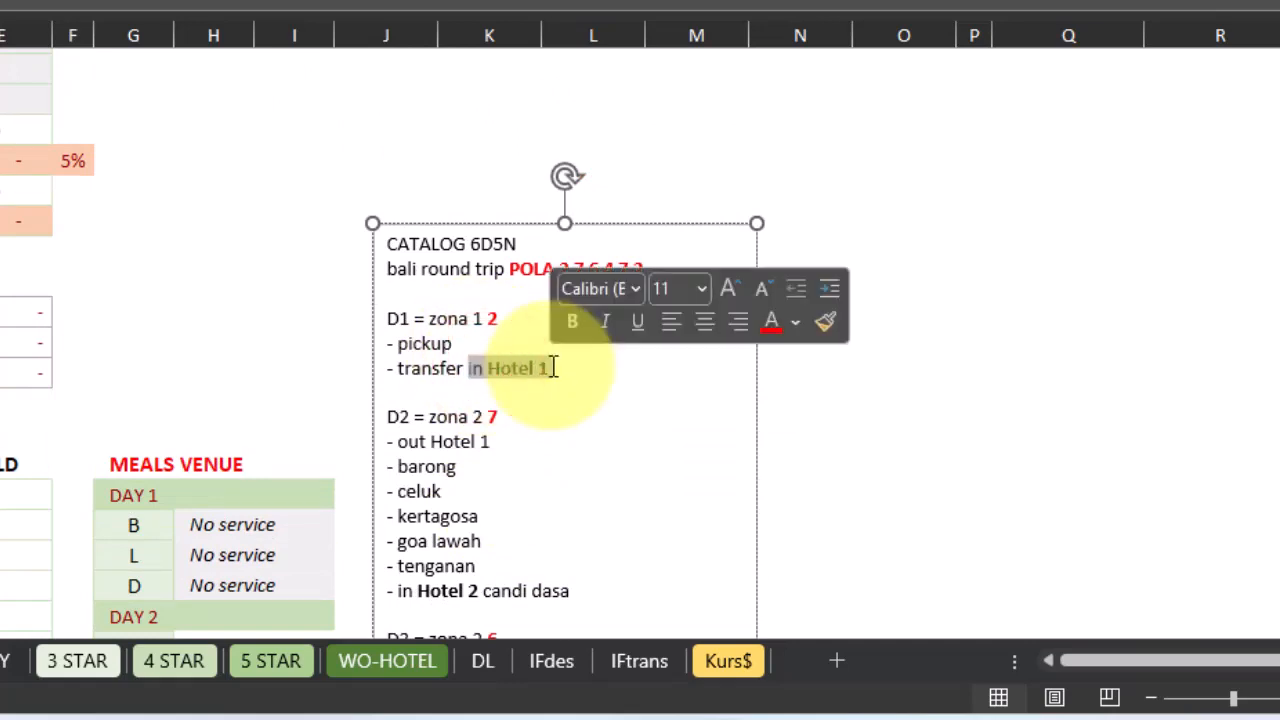
{"action": "left_click", "coordinate": [552, 368]}
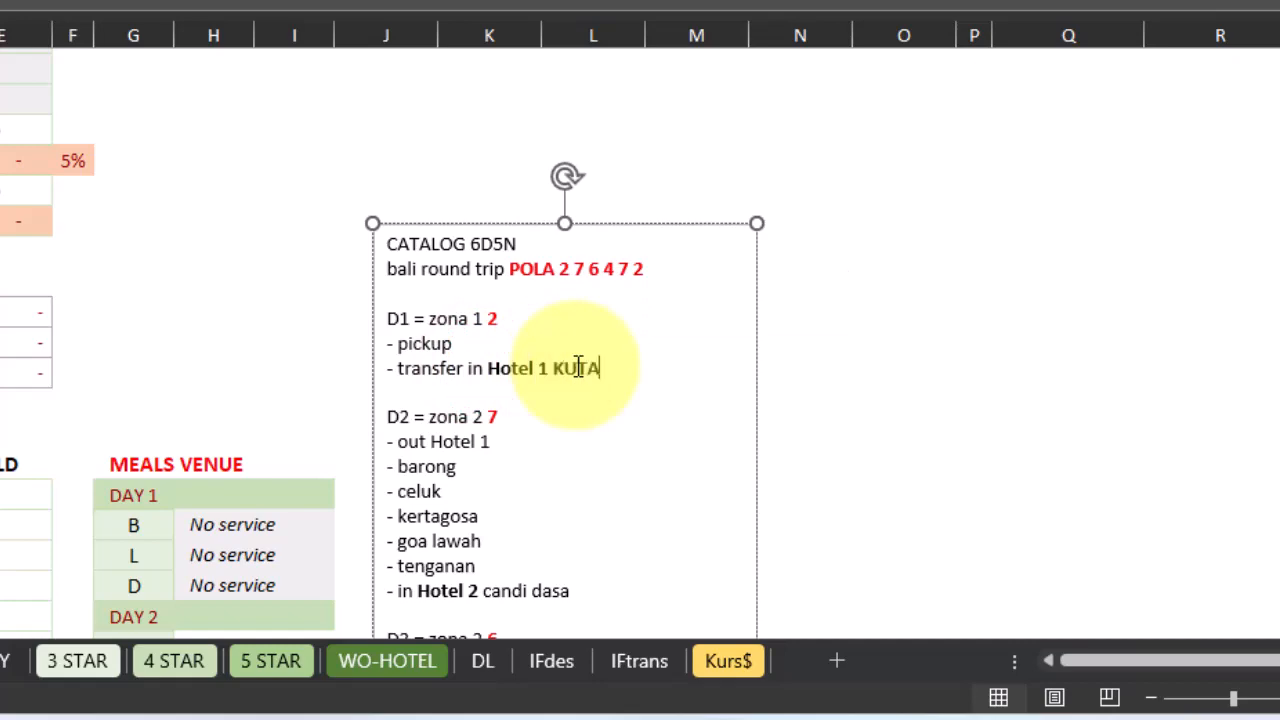
{"action": "scroll", "coordinate": [622, 408], "scroll_direction": "down", "scroll_amount": 5}
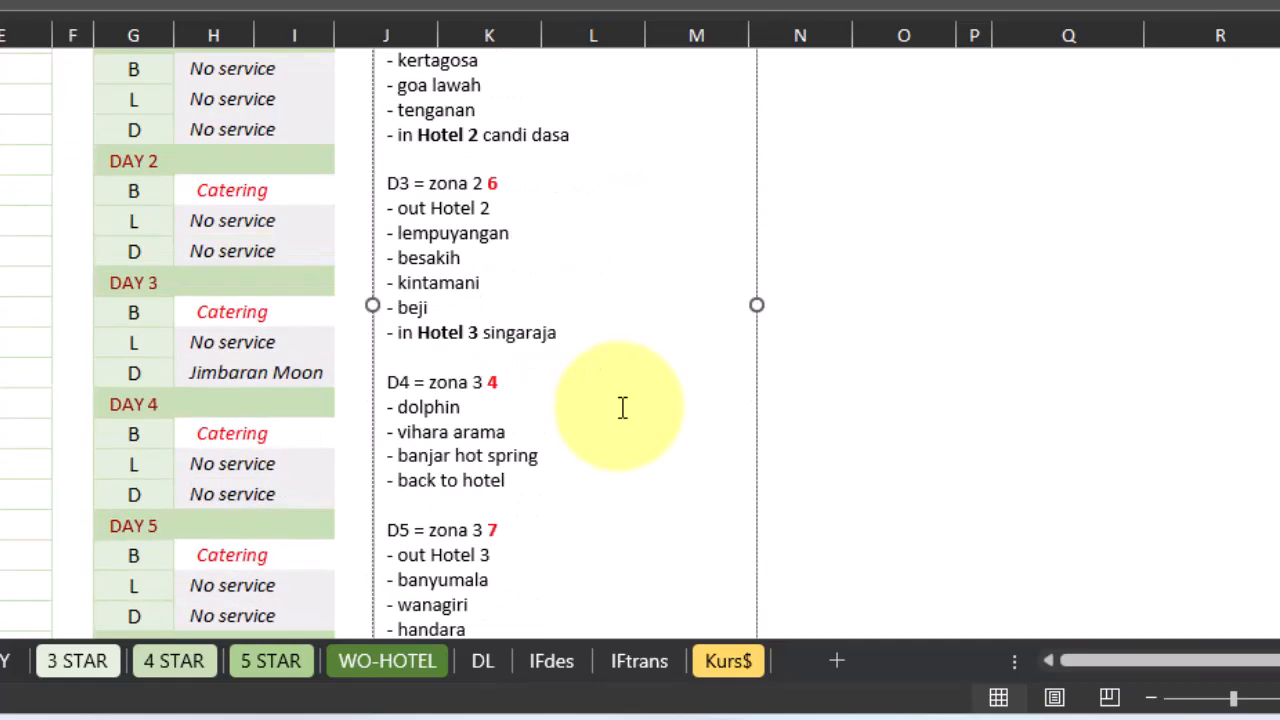
{"action": "scroll", "coordinate": [622, 408], "scroll_direction": "down", "scroll_amount": 3}
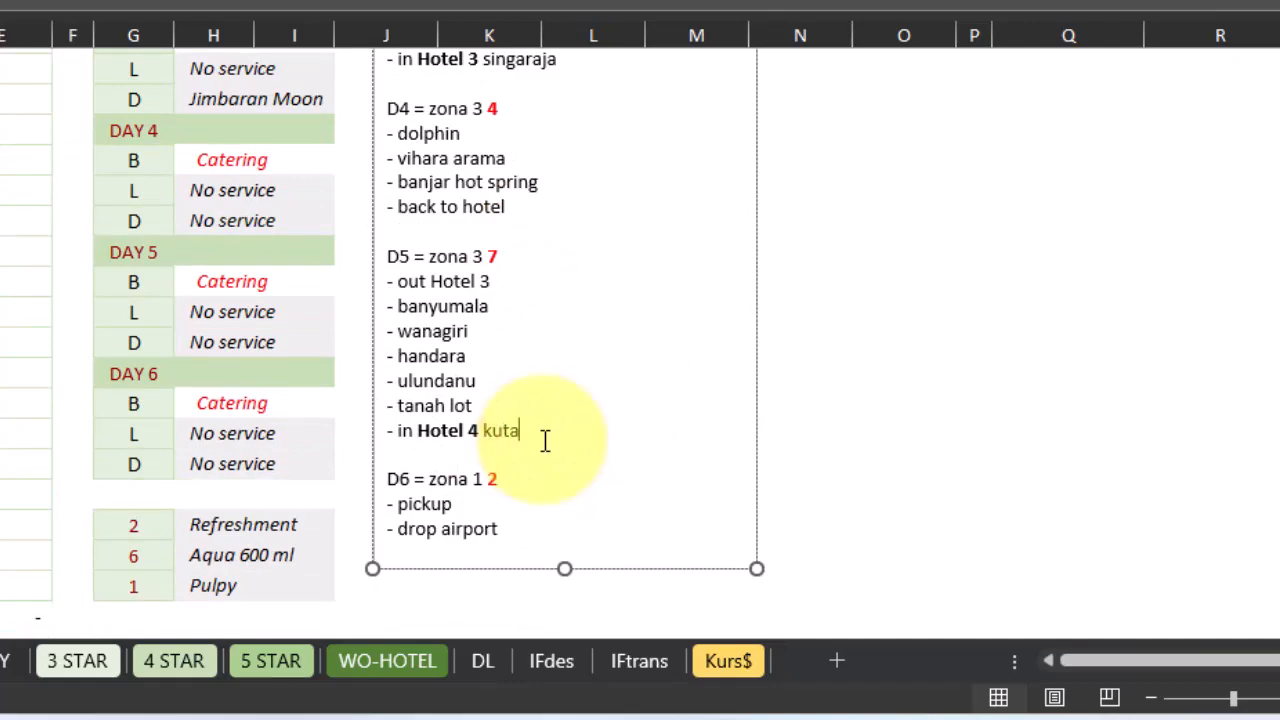
Browse the hotel options for the first Kuta stay in row 73 of the Tour Fare table, and check its night count
{"action": "scroll", "coordinate": [545, 440], "scroll_direction": "up", "scroll_amount": 7}
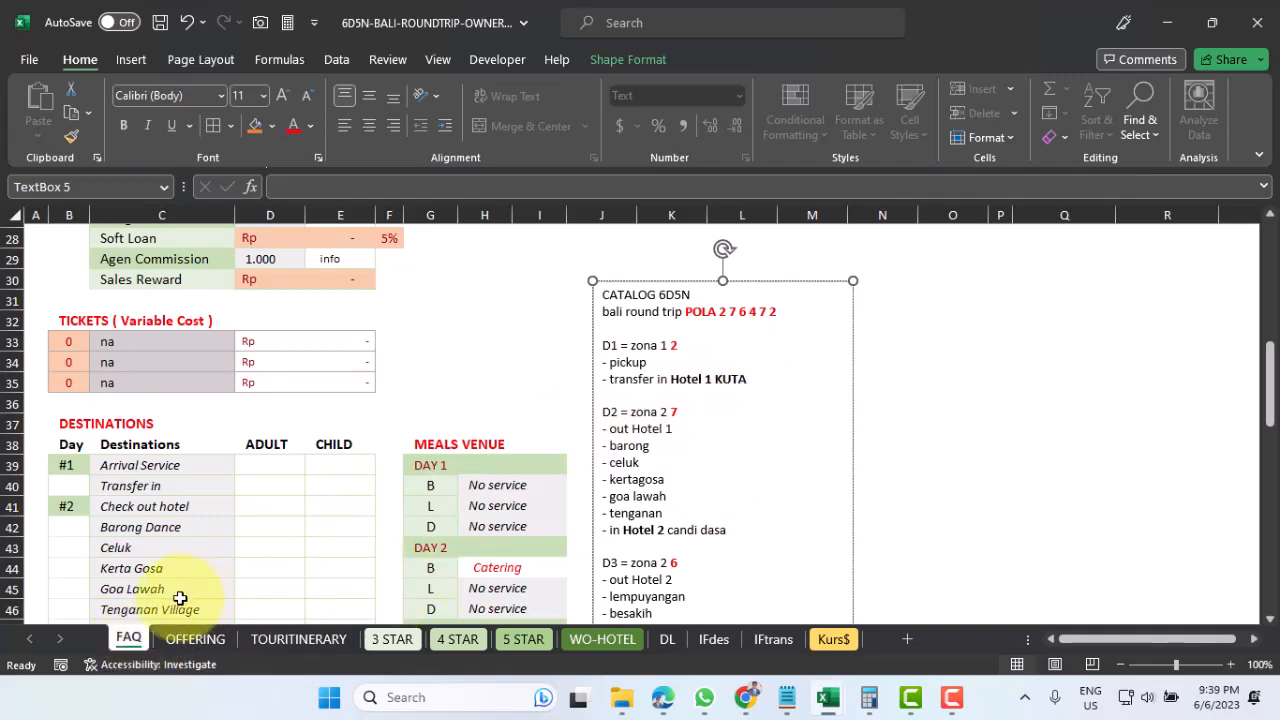
{"action": "scroll", "coordinate": [125, 535], "scroll_direction": "down", "scroll_amount": 6}
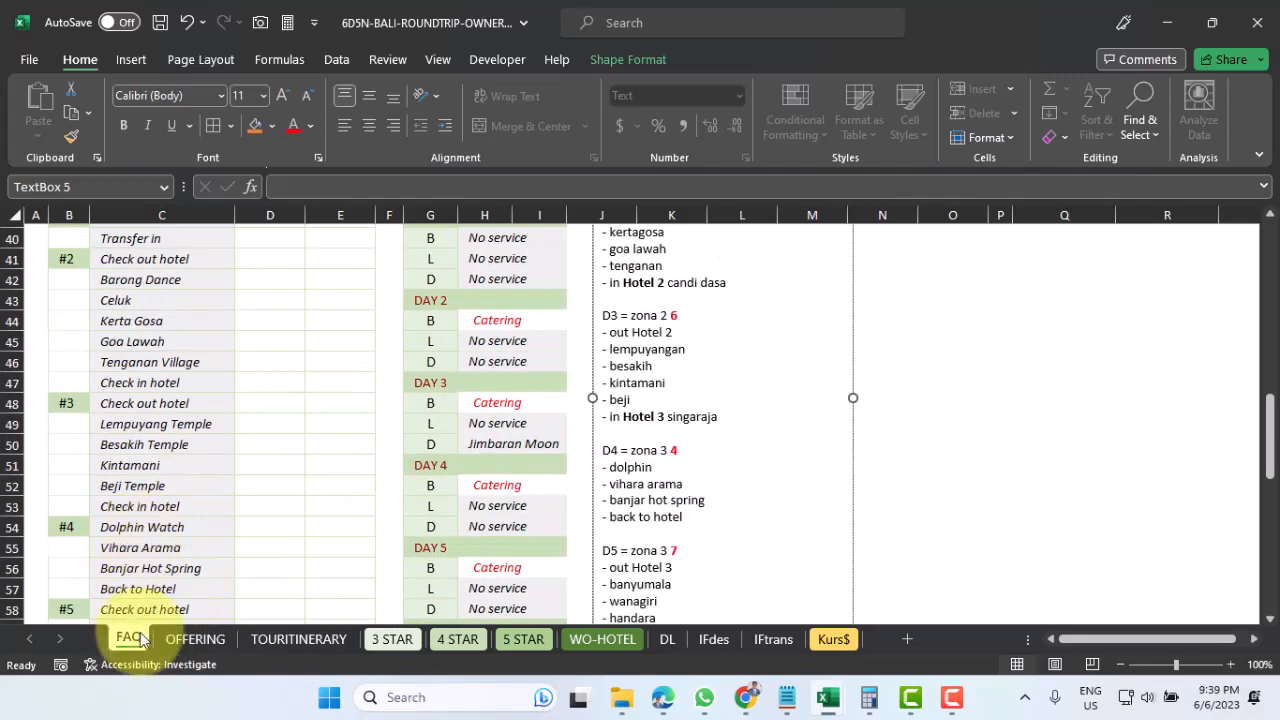
{"action": "scroll", "coordinate": [128, 620], "scroll_direction": "down", "scroll_amount": 5}
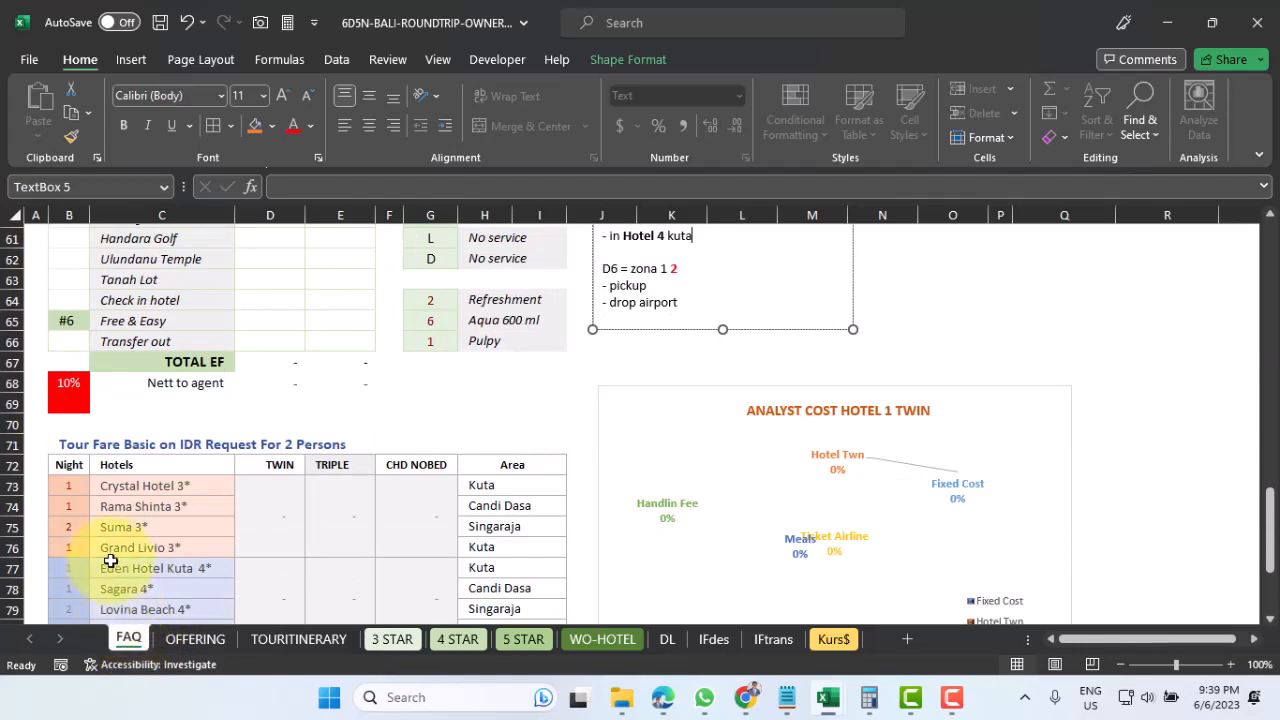
{"action": "left_click", "coordinate": [142, 487]}
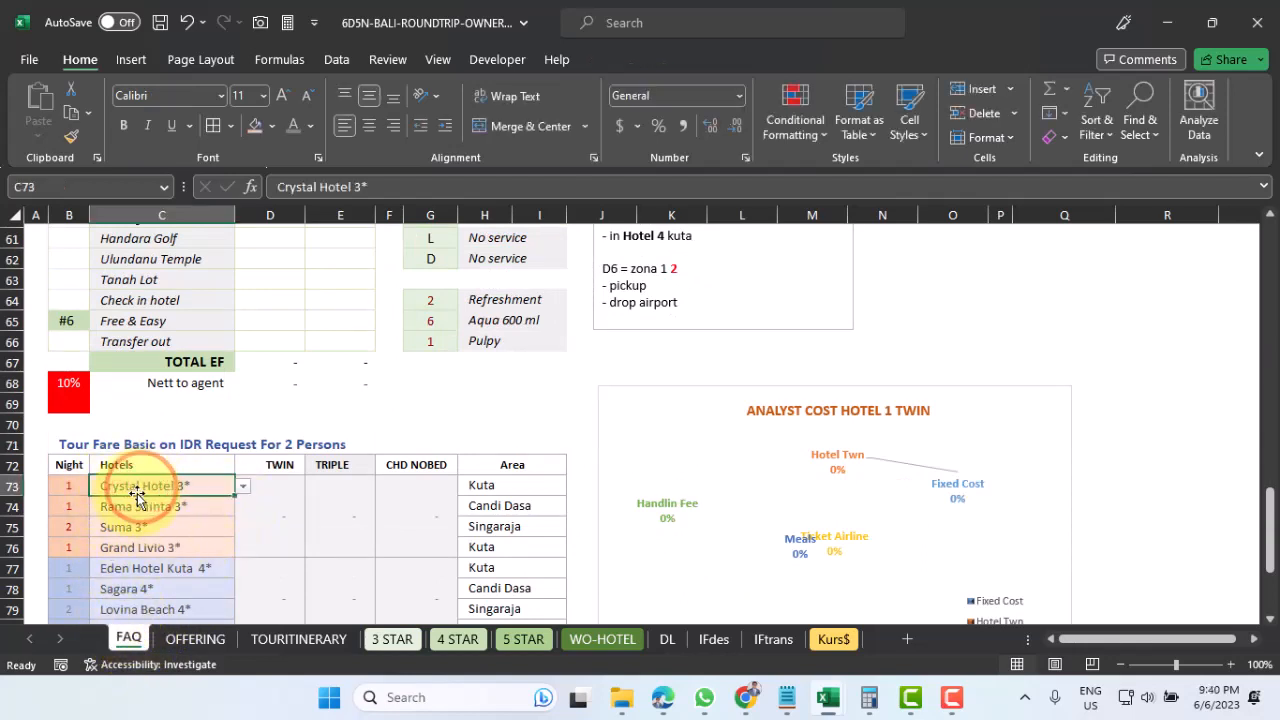
{"action": "left_click", "coordinate": [241, 487]}
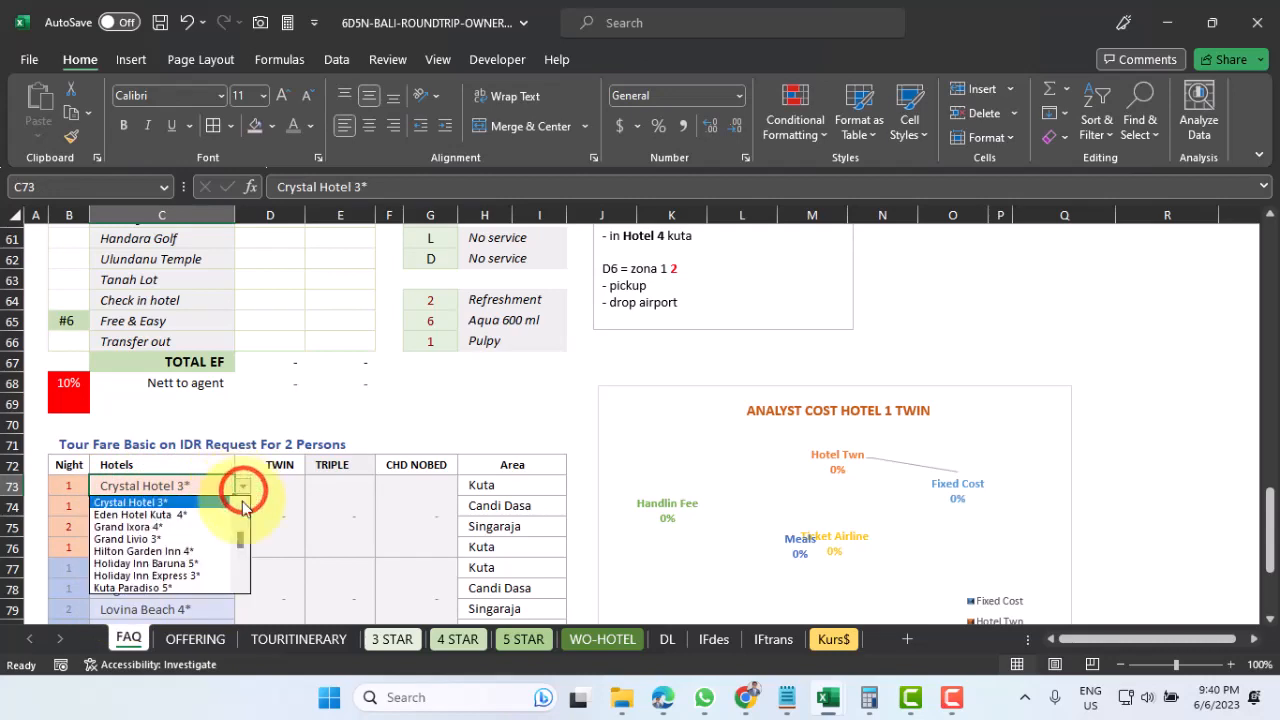
{"action": "left_click_drag", "start_coordinate": [240, 535], "coordinate": [240, 577]}
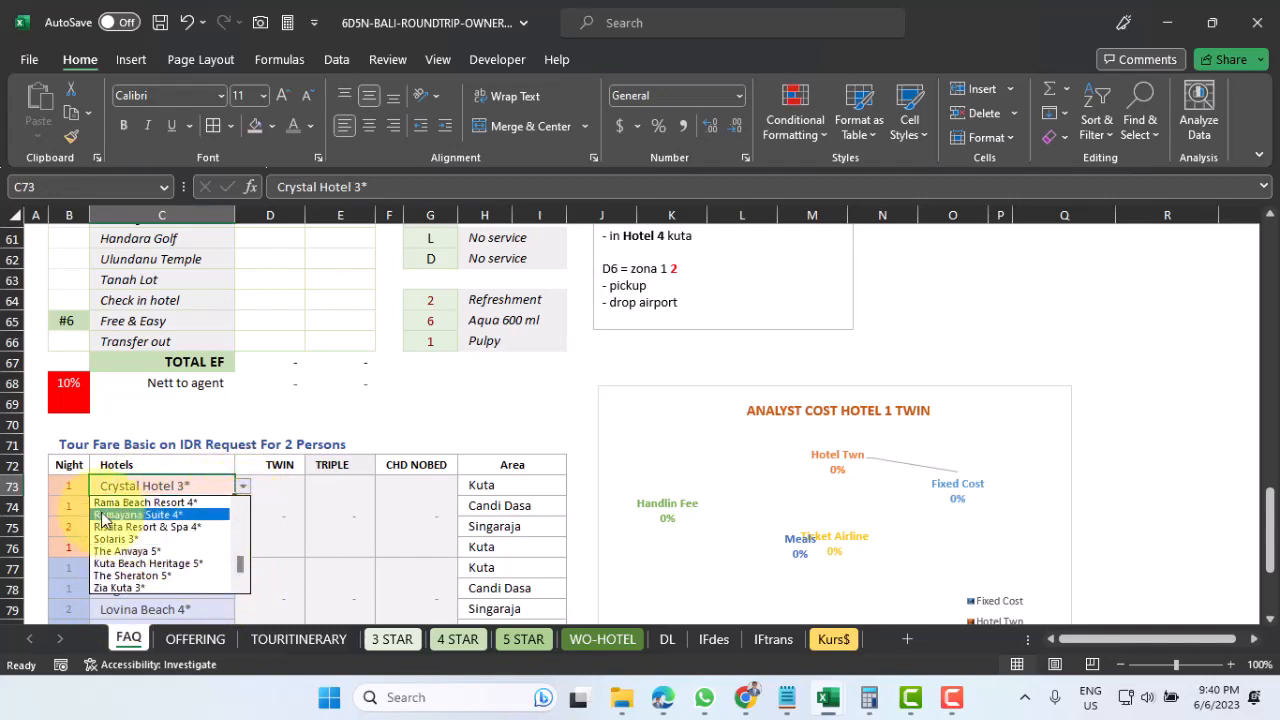
{"action": "left_click", "coordinate": [68, 487]}
{"action": "left_click", "coordinate": [70, 488]}
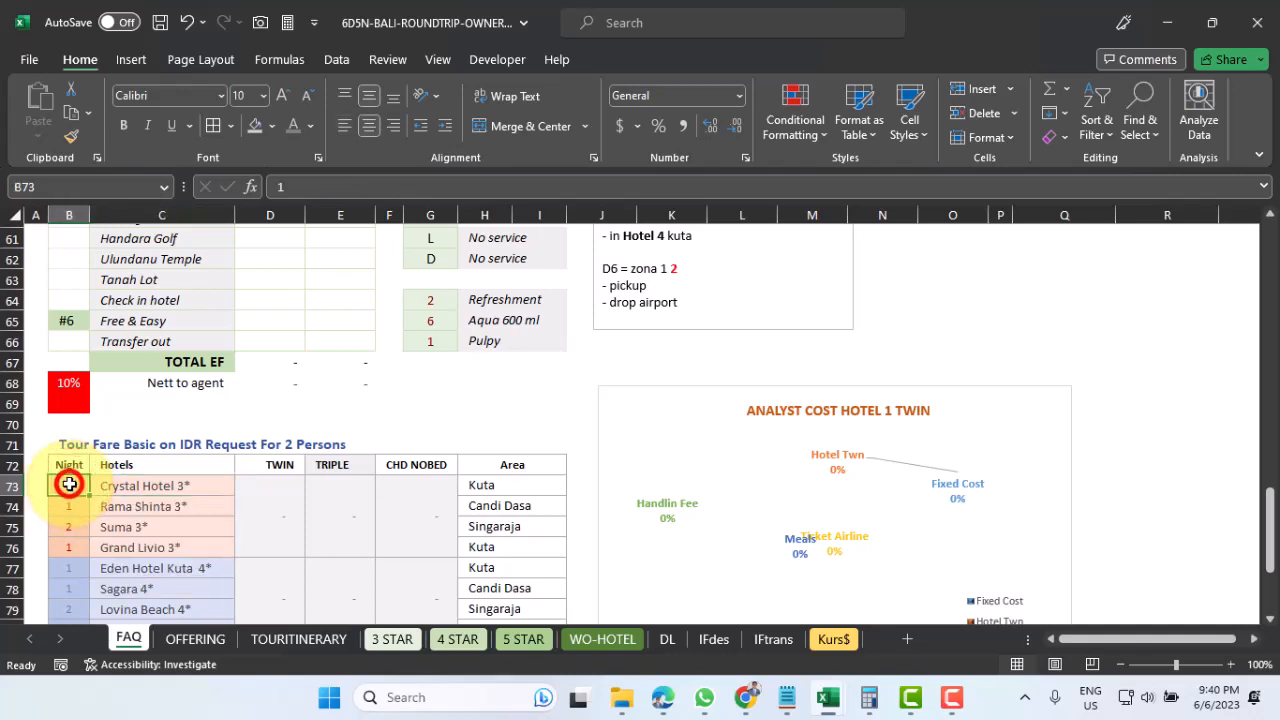
Check the second Kuta hotel in row 76 and compare its night count with the first Kuta stay in row 73
{"action": "left_click", "coordinate": [150, 548]}
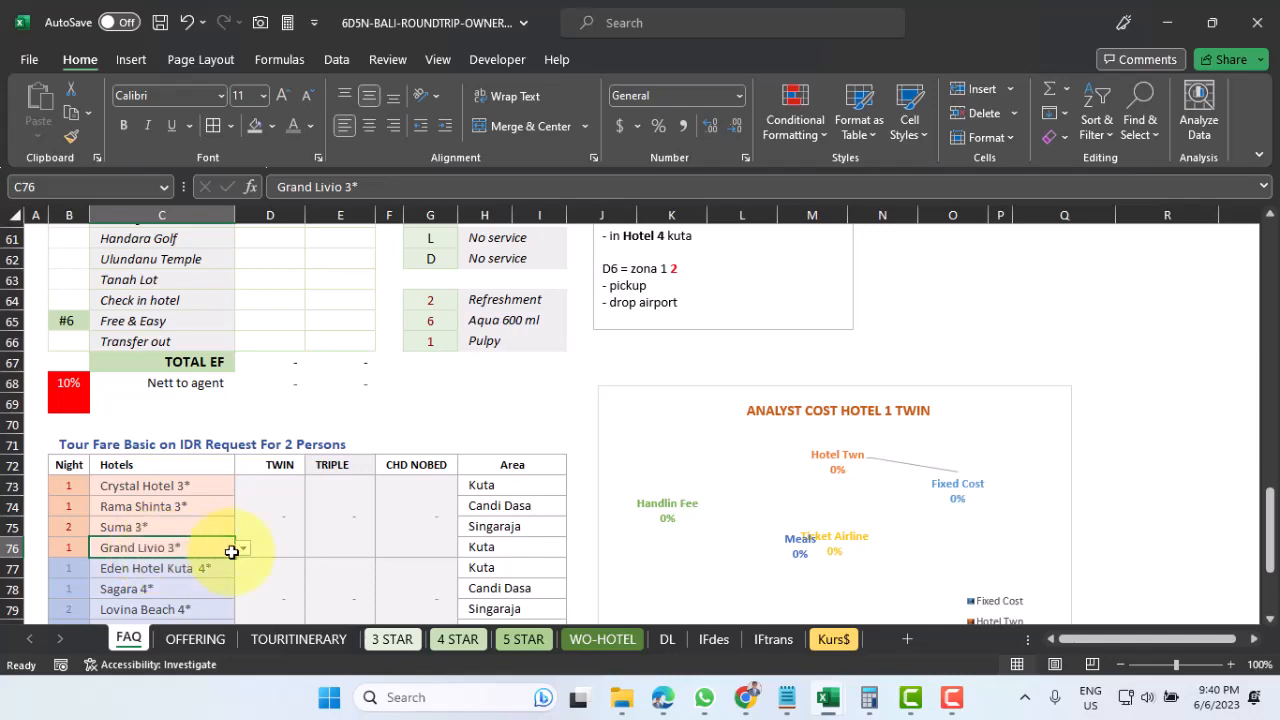
{"action": "left_click", "coordinate": [68, 547]}
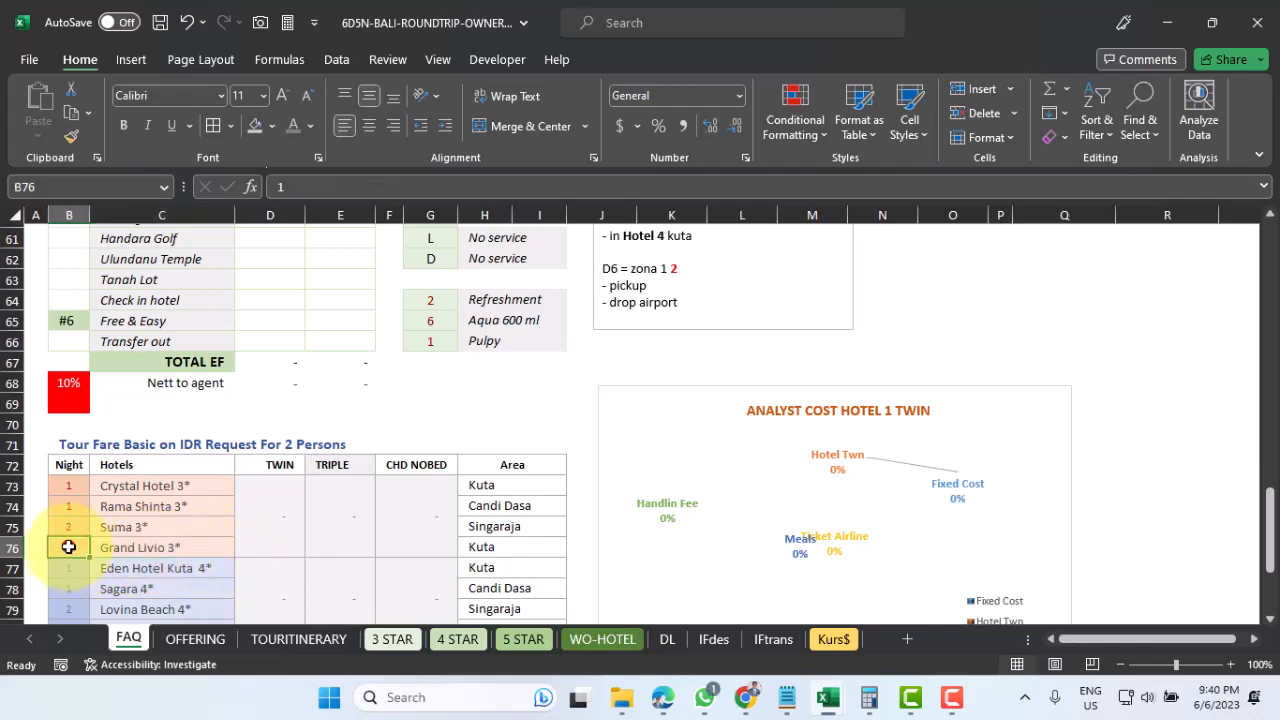
{"action": "left_click", "coordinate": [67, 487]}
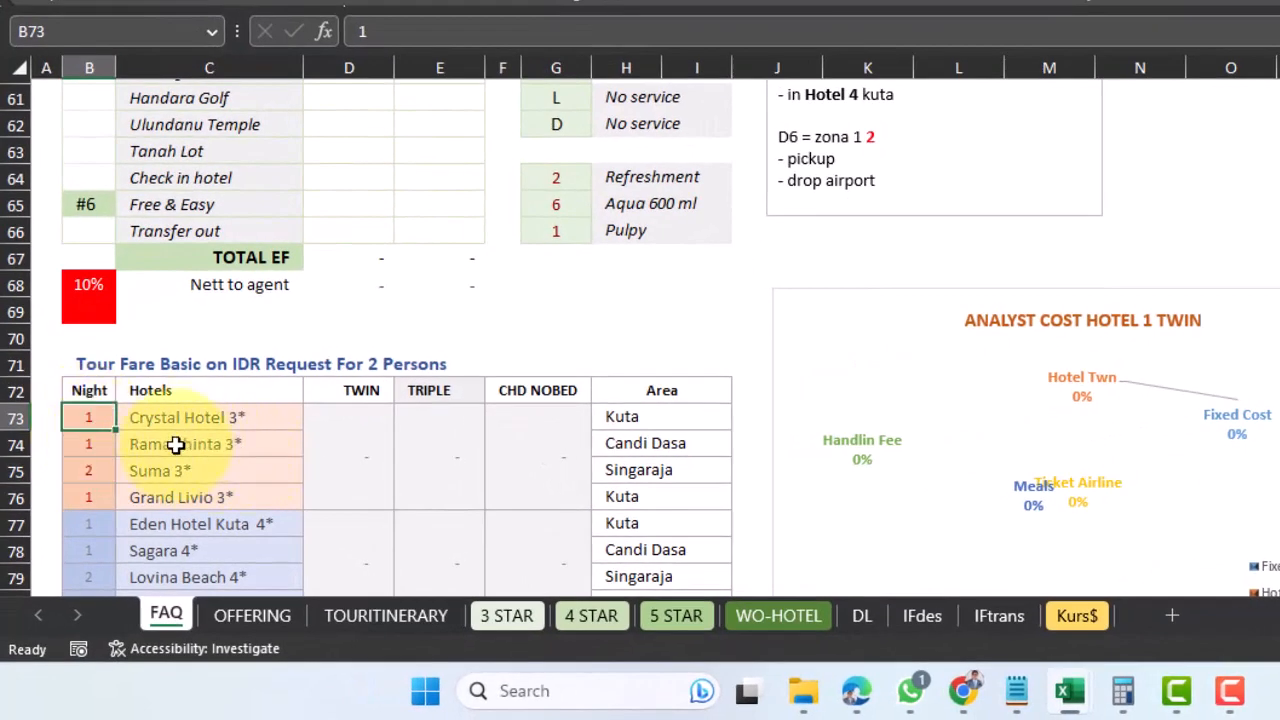
Check the night count, hotel and area of the row 74 stay against the Hotel 2 line in the catalog
{"action": "left_click", "coordinate": [135, 444]}
{"action": "left_click", "coordinate": [95, 443]}
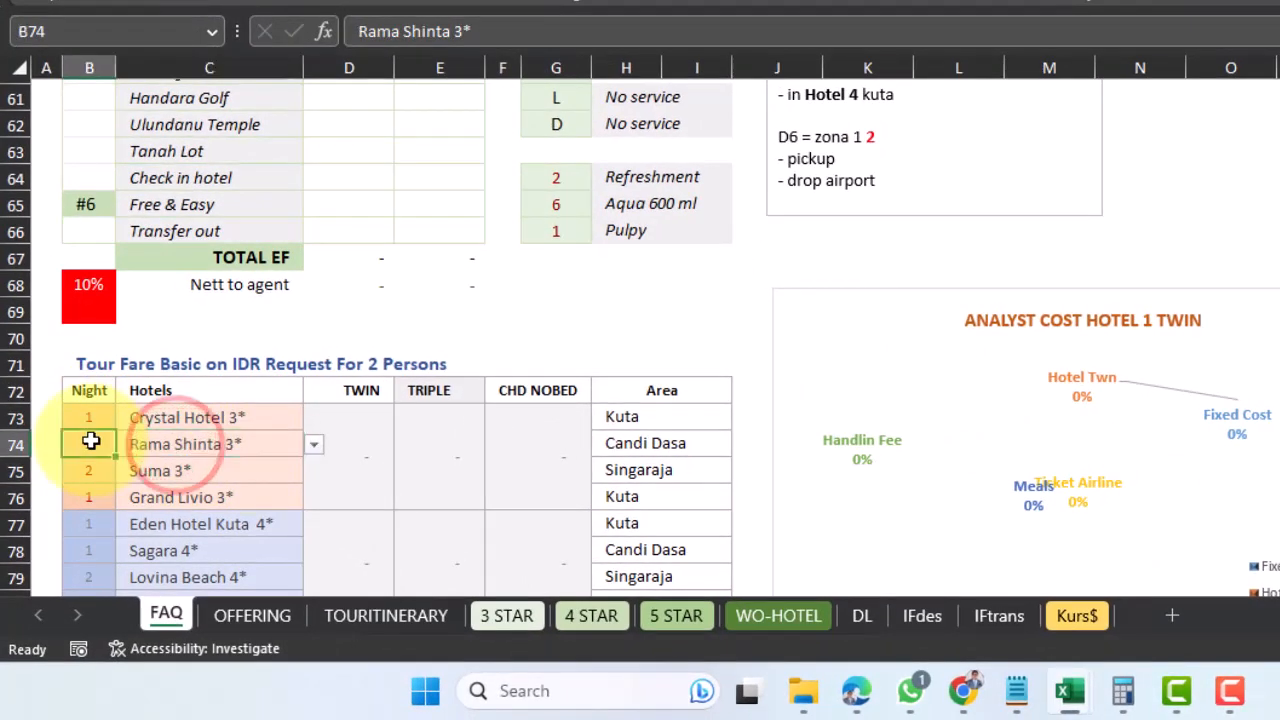
{"action": "left_click", "coordinate": [222, 444]}
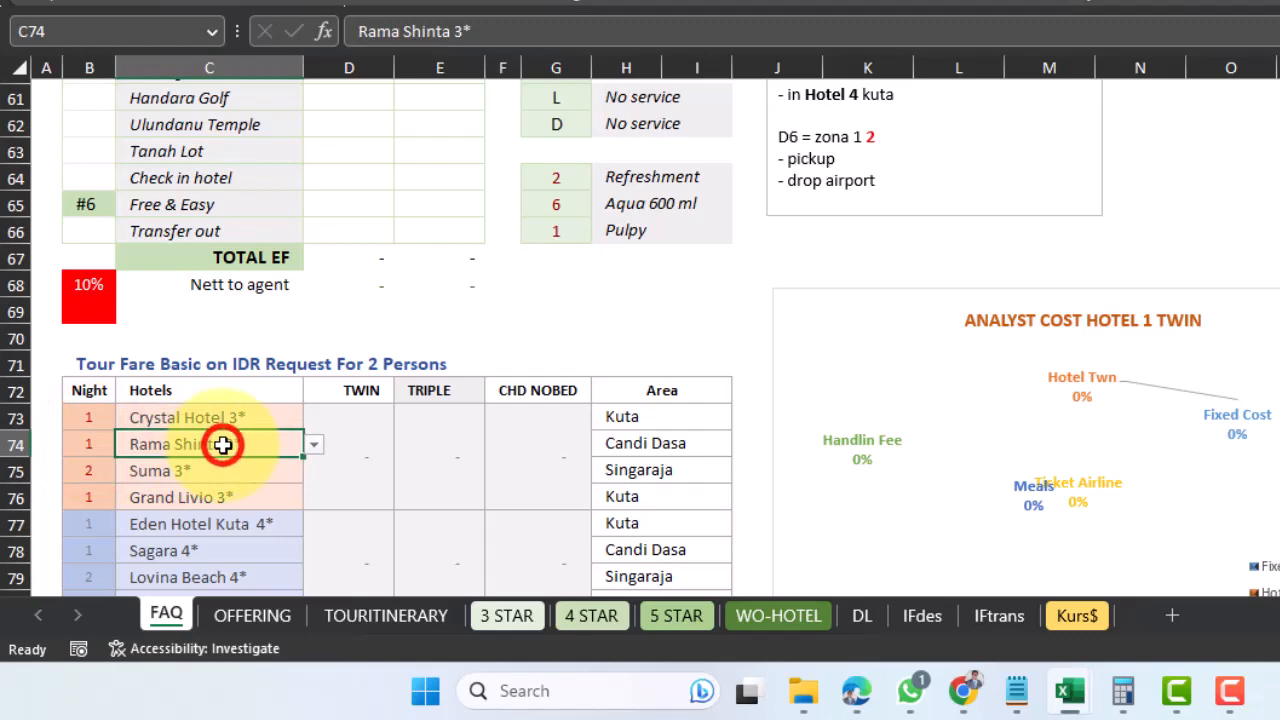
{"action": "left_click", "coordinate": [655, 443]}
{"action": "scroll", "coordinate": [655, 443], "scroll_direction": "up", "scroll_amount": 8}
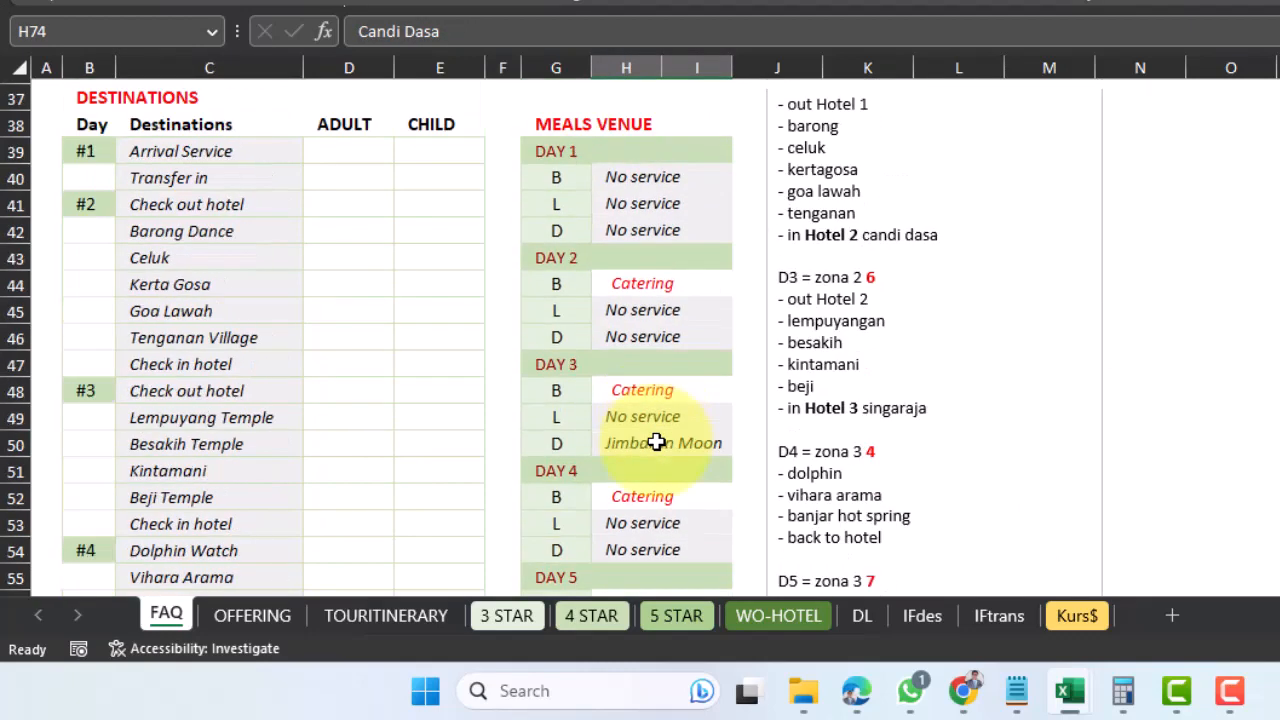
Compare the catalog's D2 check-in and D3 check-out for Hotel 2 with the night count in row 74
{"action": "scroll", "coordinate": [845, 360], "scroll_direction": "up", "scroll_amount": 1}
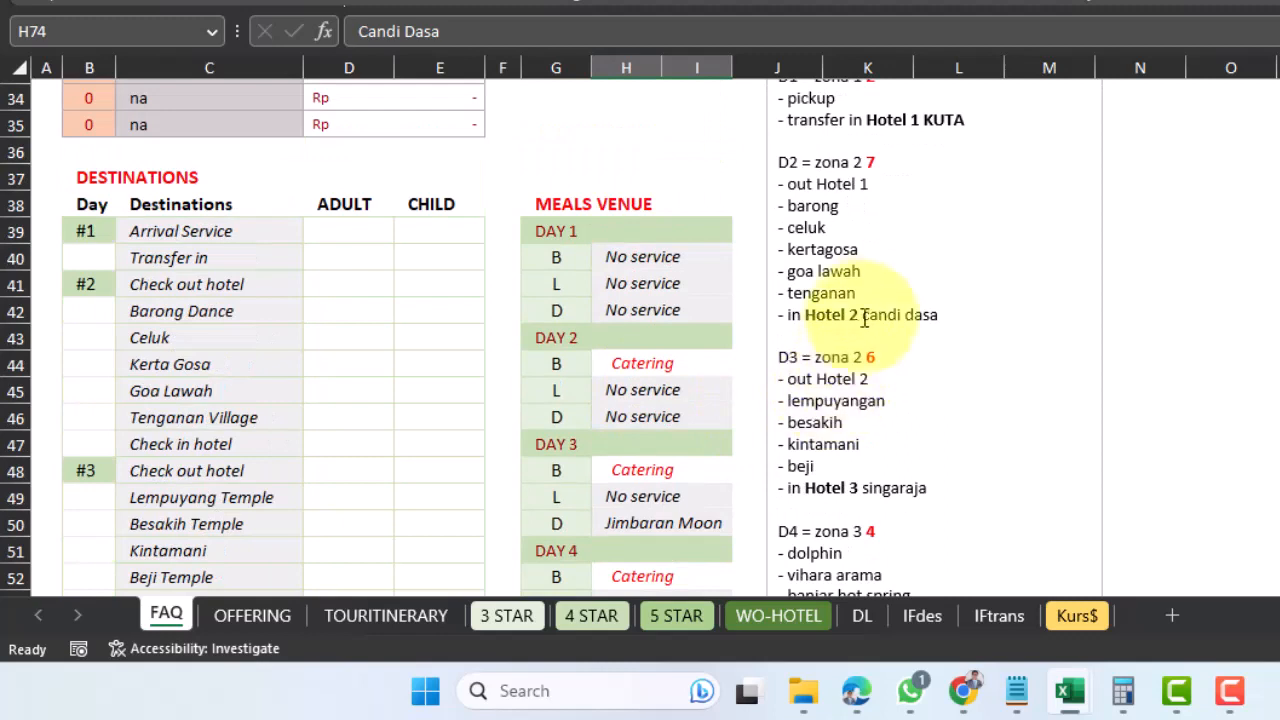
{"action": "left_click", "coordinate": [853, 184]}
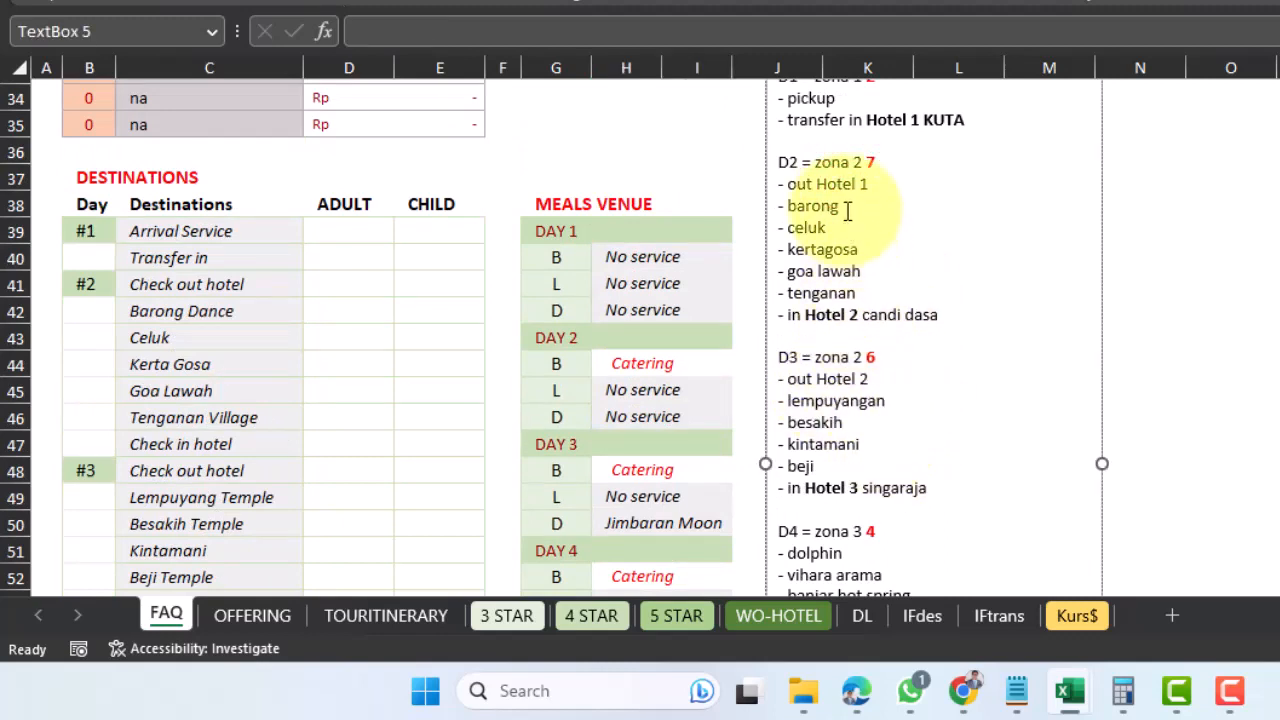
{"action": "left_click", "coordinate": [861, 378]}
{"action": "scroll", "coordinate": [420, 471], "scroll_direction": "down", "scroll_amount": 9}
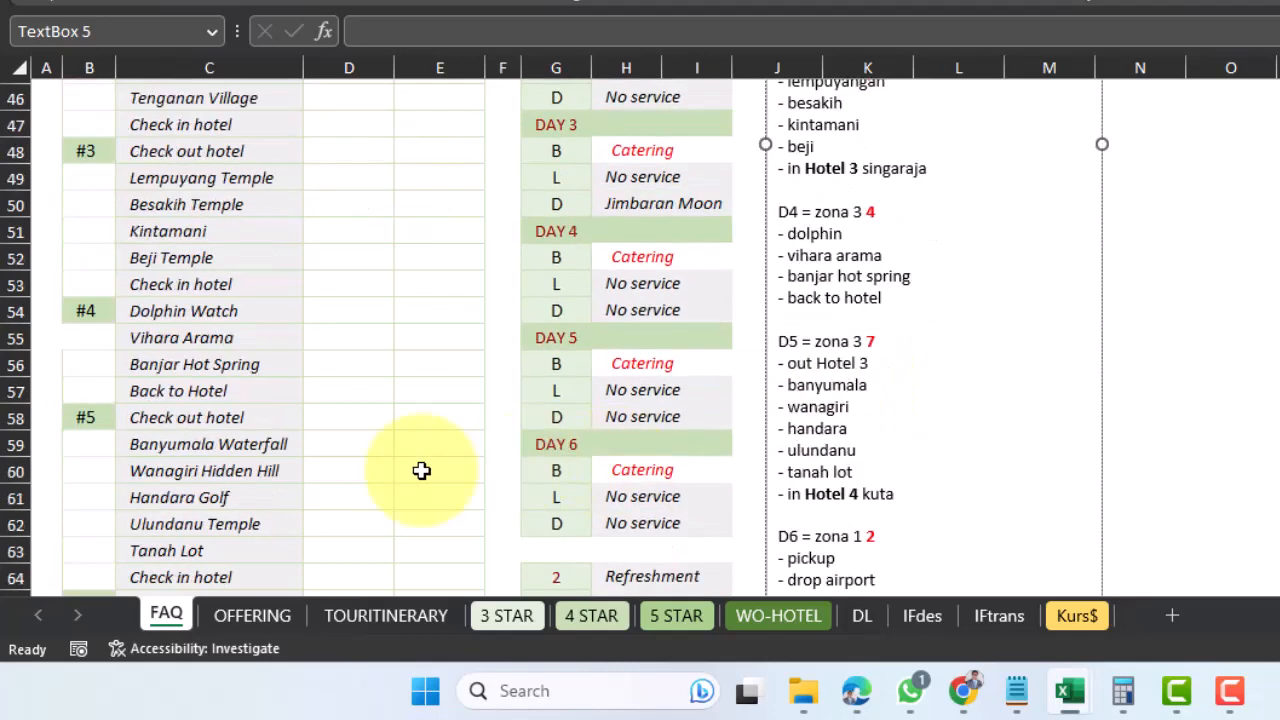
{"action": "left_click", "coordinate": [95, 446]}
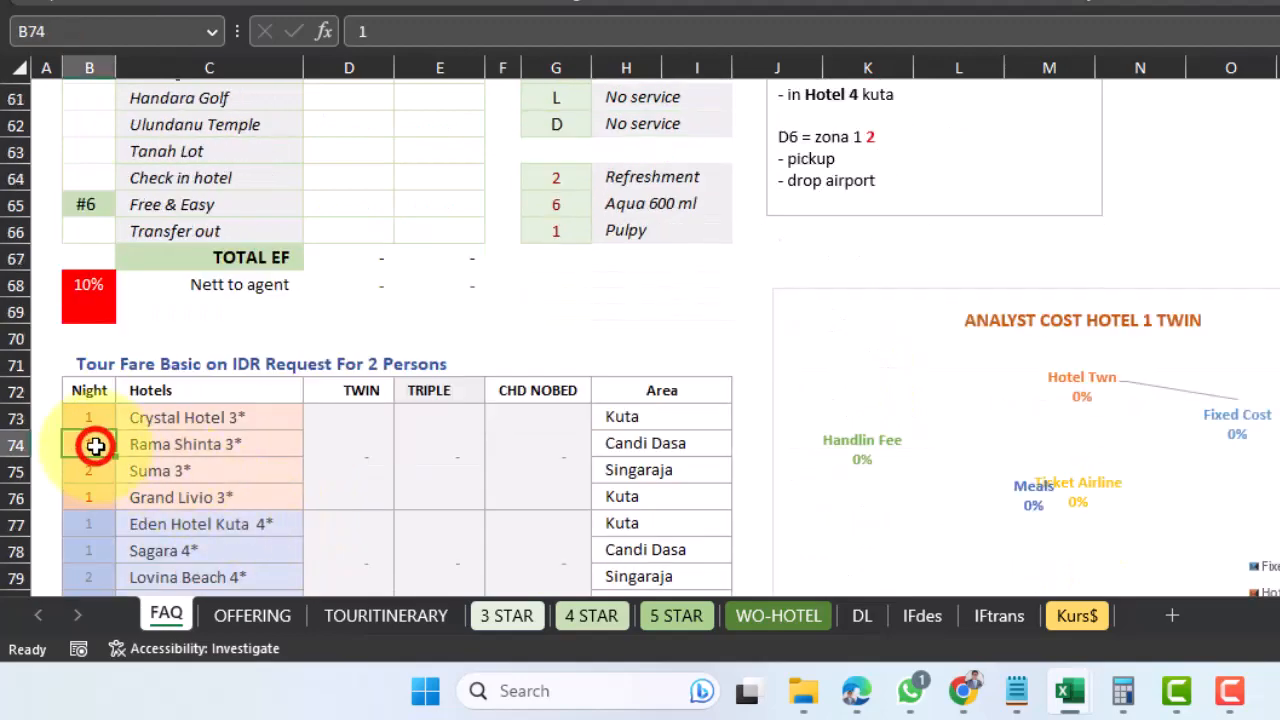
Check the Singaraja stay in row 75 against the catalog's Hotel 3 line under D3, the D4 back to hotel line and its night count
{"action": "left_click", "coordinate": [643, 470]}
{"action": "scroll", "coordinate": [815, 425], "scroll_direction": "up", "scroll_amount": 10}
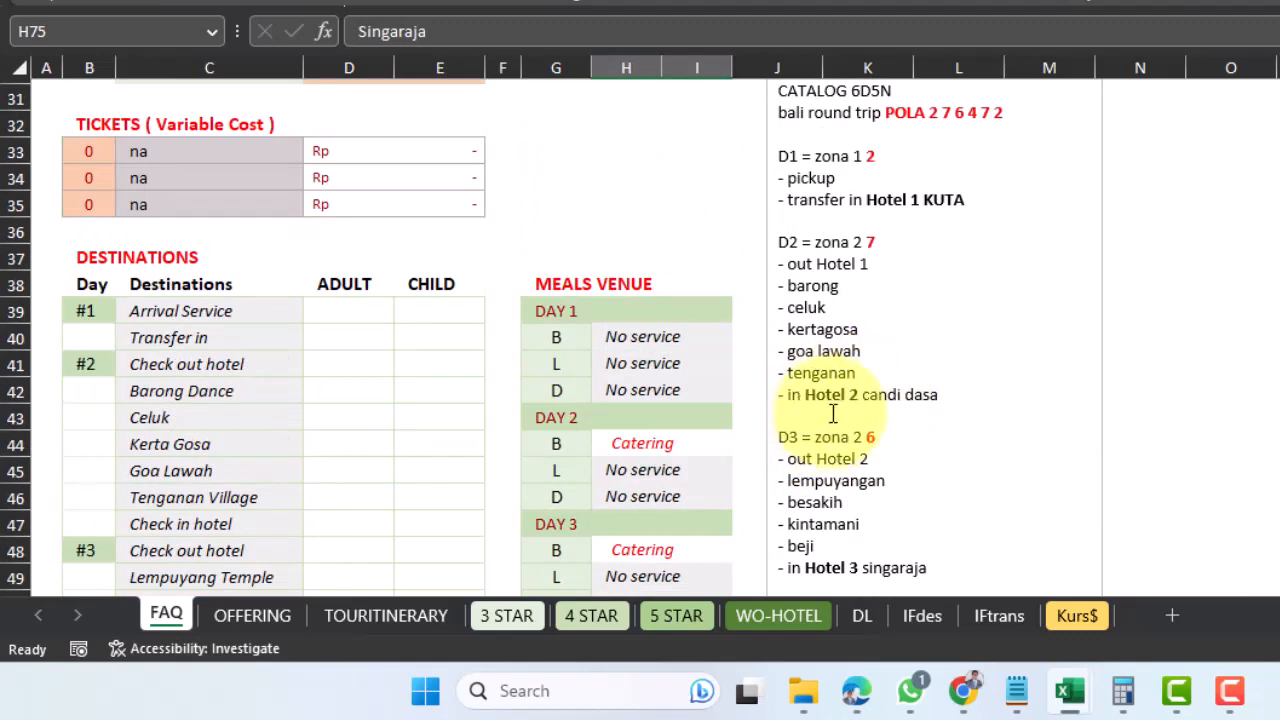
{"action": "scroll", "coordinate": [829, 414], "scroll_direction": "down", "scroll_amount": 1}
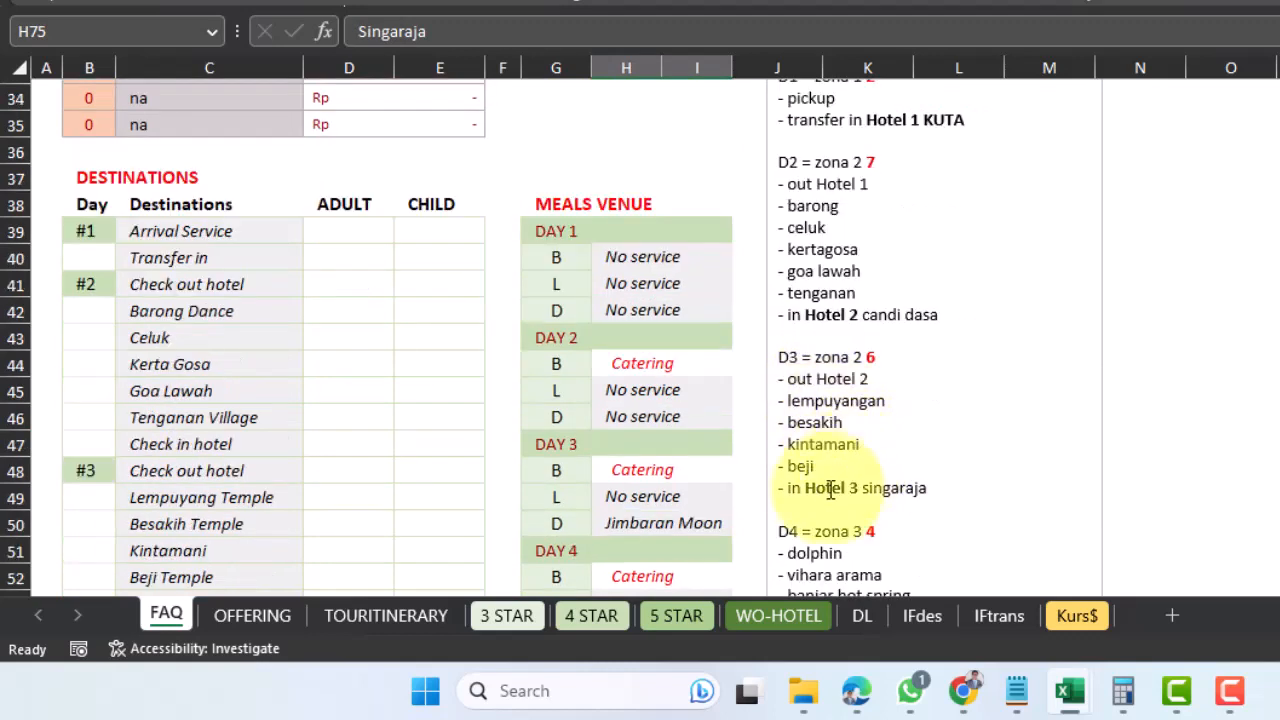
{"action": "left_click_drag", "start_coordinate": [812, 488], "coordinate": [880, 457]}
{"action": "scroll", "coordinate": [877, 490], "scroll_direction": "down", "scroll_amount": 2}
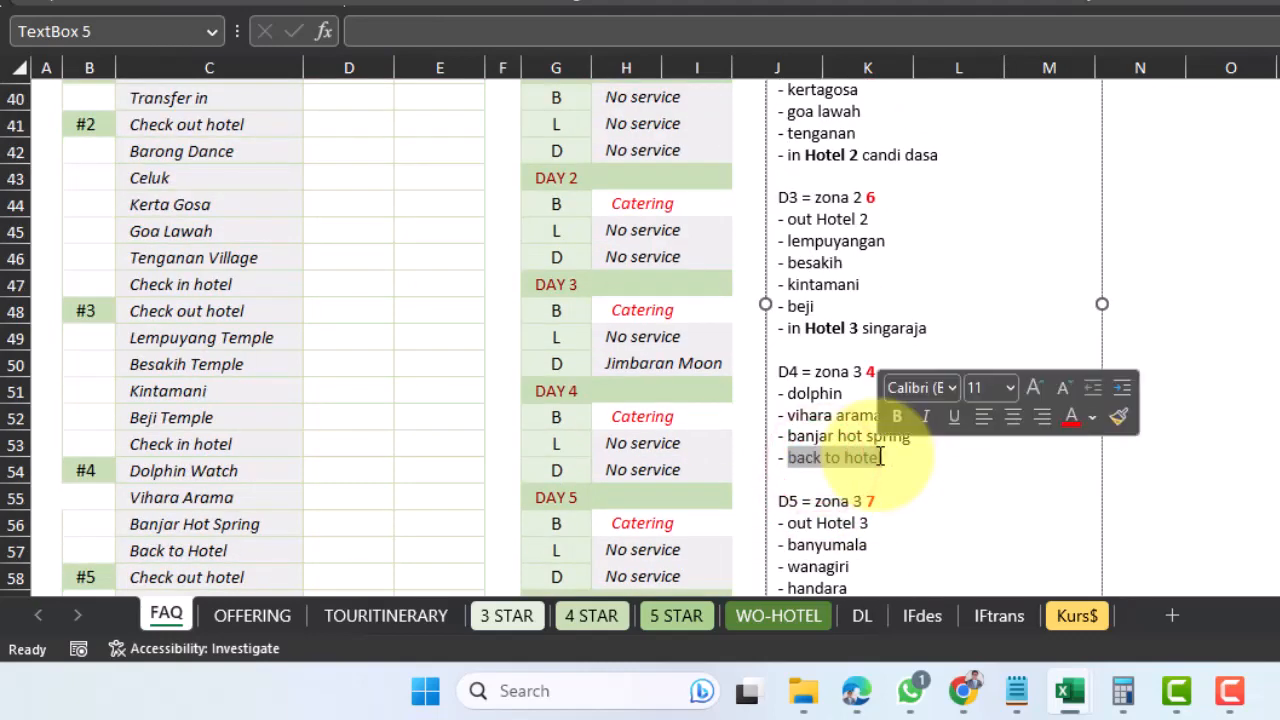
{"action": "scroll", "coordinate": [877, 451], "scroll_direction": "down", "scroll_amount": 2}
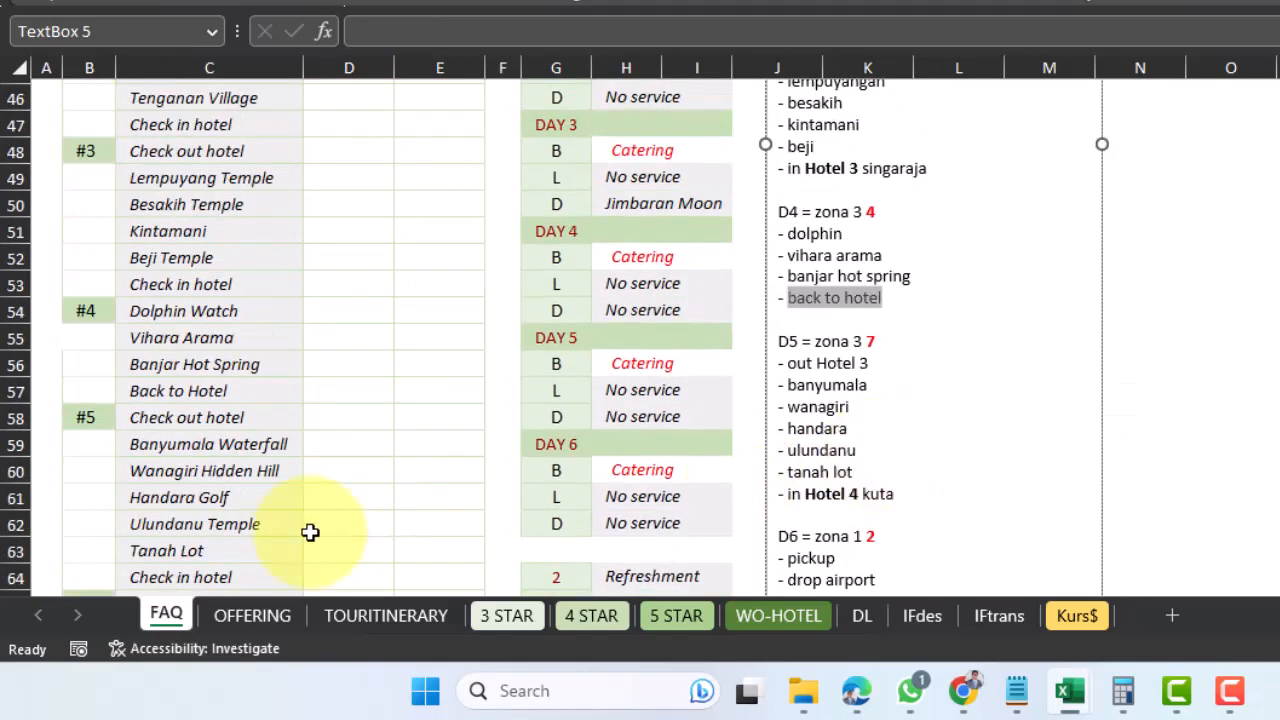
{"action": "scroll", "coordinate": [144, 524], "scroll_direction": "down", "scroll_amount": 5}
{"action": "left_click", "coordinate": [101, 470]}
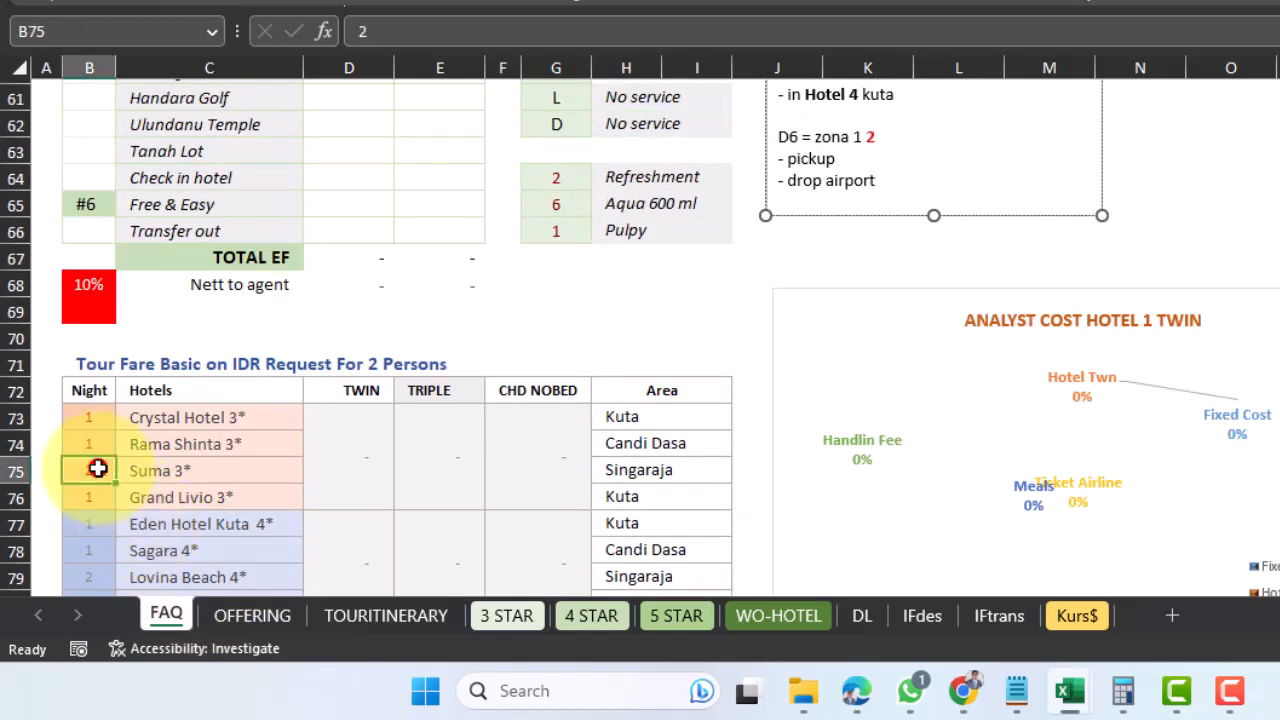
Check the combined nights of the four 3-star hotels in B73:B76, and go back to the group name in the Data Group section
{"action": "left_click_drag", "start_coordinate": [89, 417], "coordinate": [85, 497]}
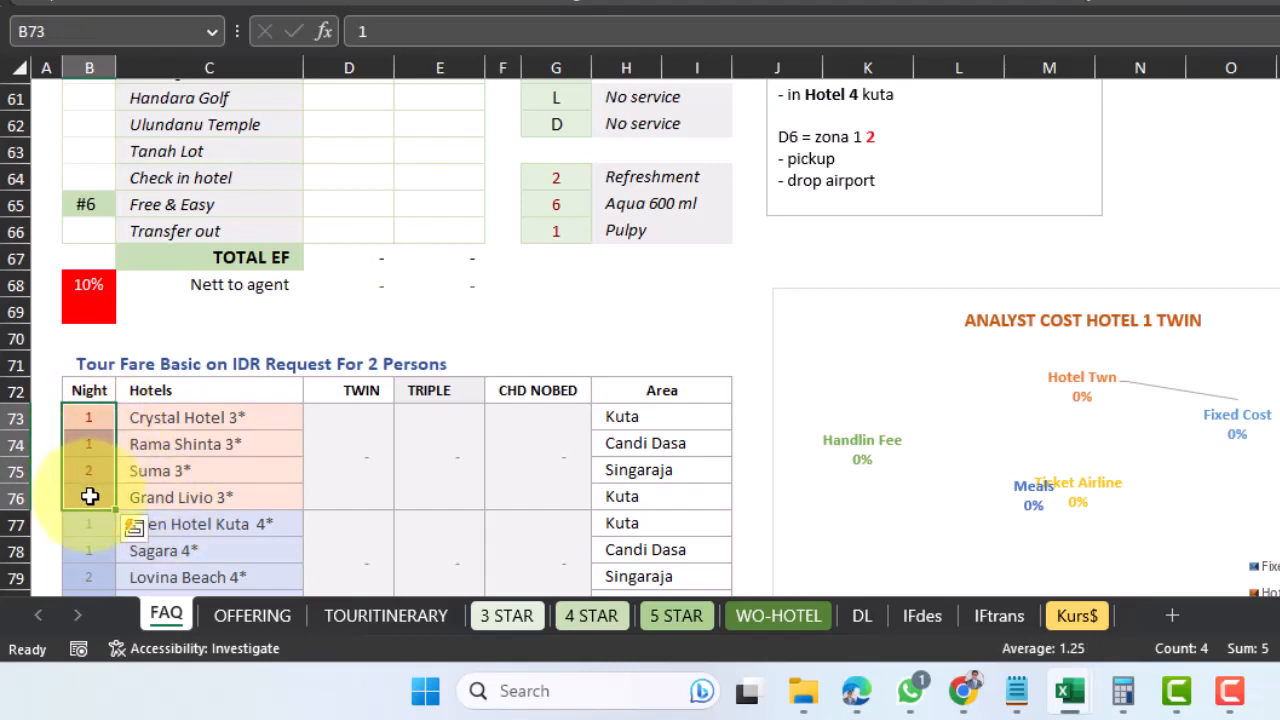
{"action": "scroll", "coordinate": [591, 354], "scroll_direction": "up", "scroll_amount": 12}
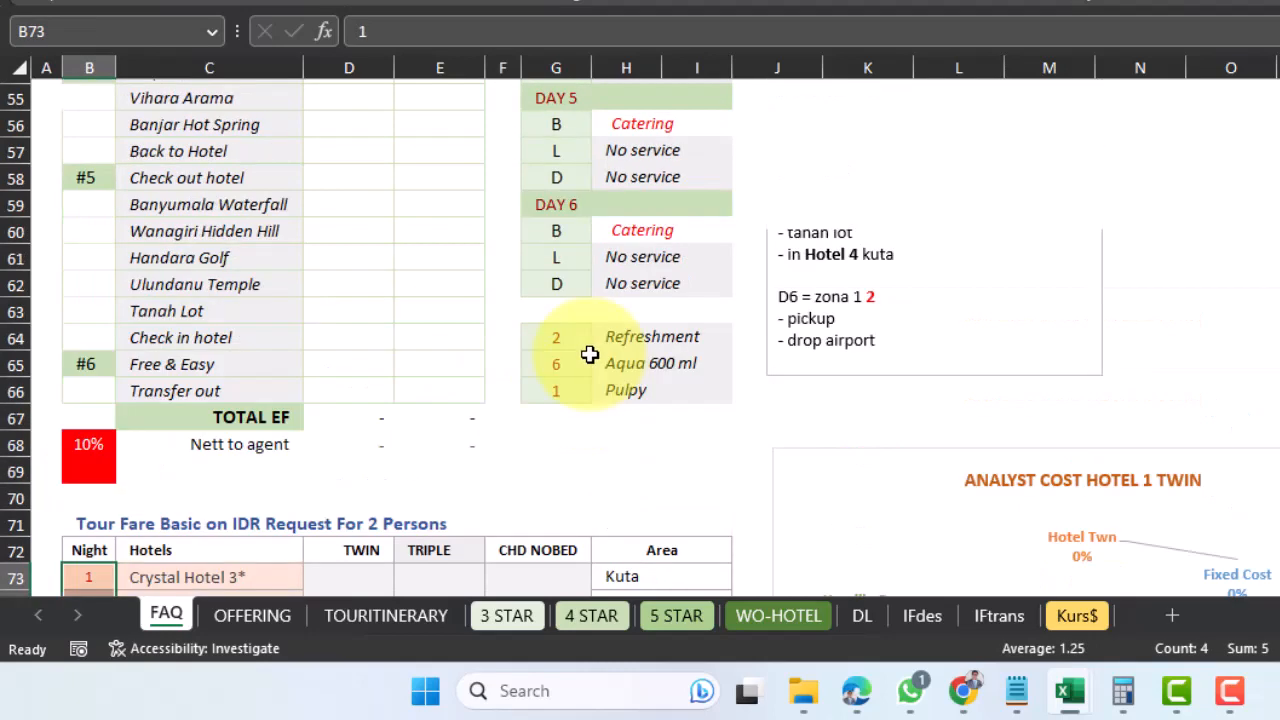
{"action": "scroll", "coordinate": [591, 354], "scroll_direction": "up", "scroll_amount": 8}
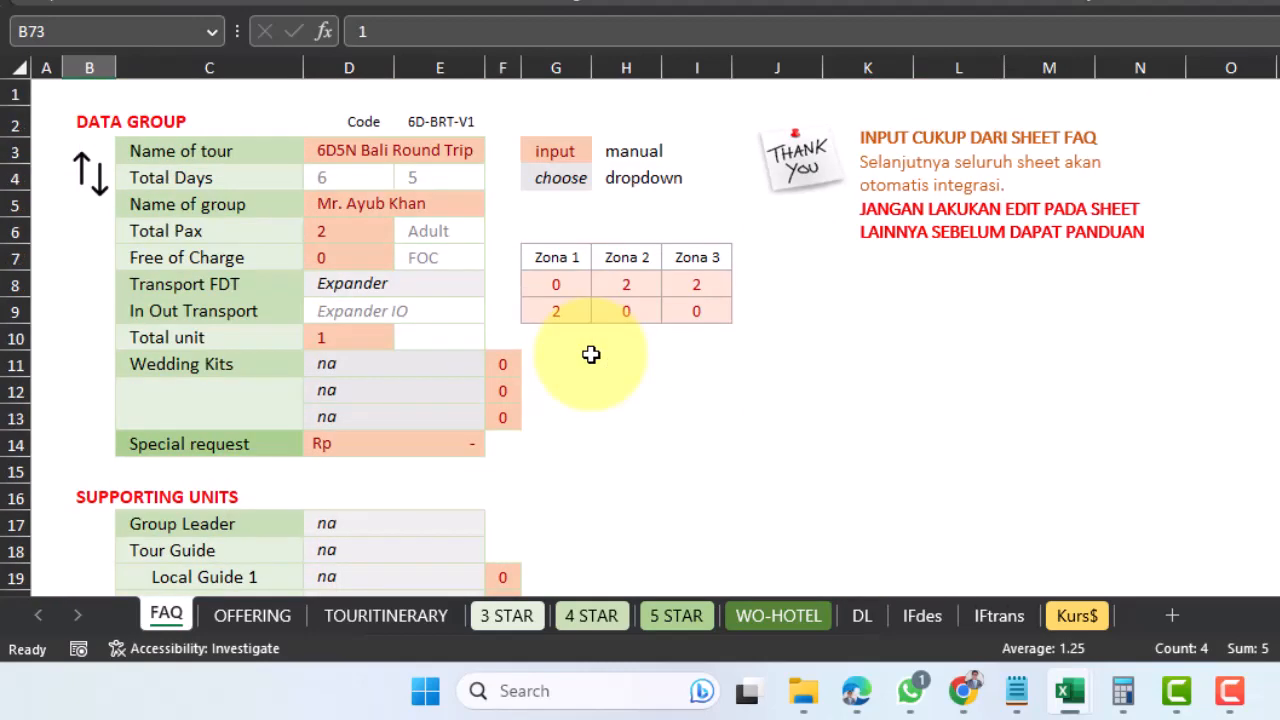
{"action": "left_click", "coordinate": [355, 196]}
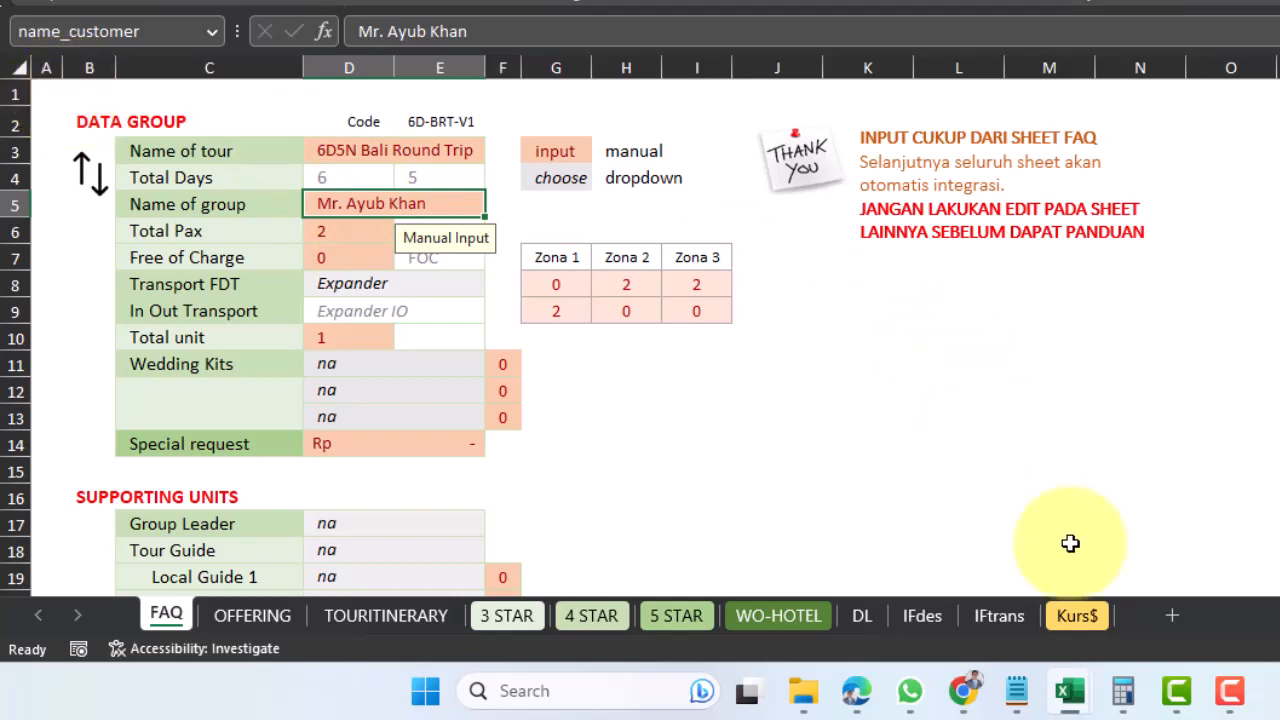
Switch to the CONFITARIFF-NEASIA-HOLIDAY.xlsx workbook and inspect the ZONA 1 transport rate column and the ROH hotel rate column
{"action": "mouse_move", "coordinate": [1078, 697]}
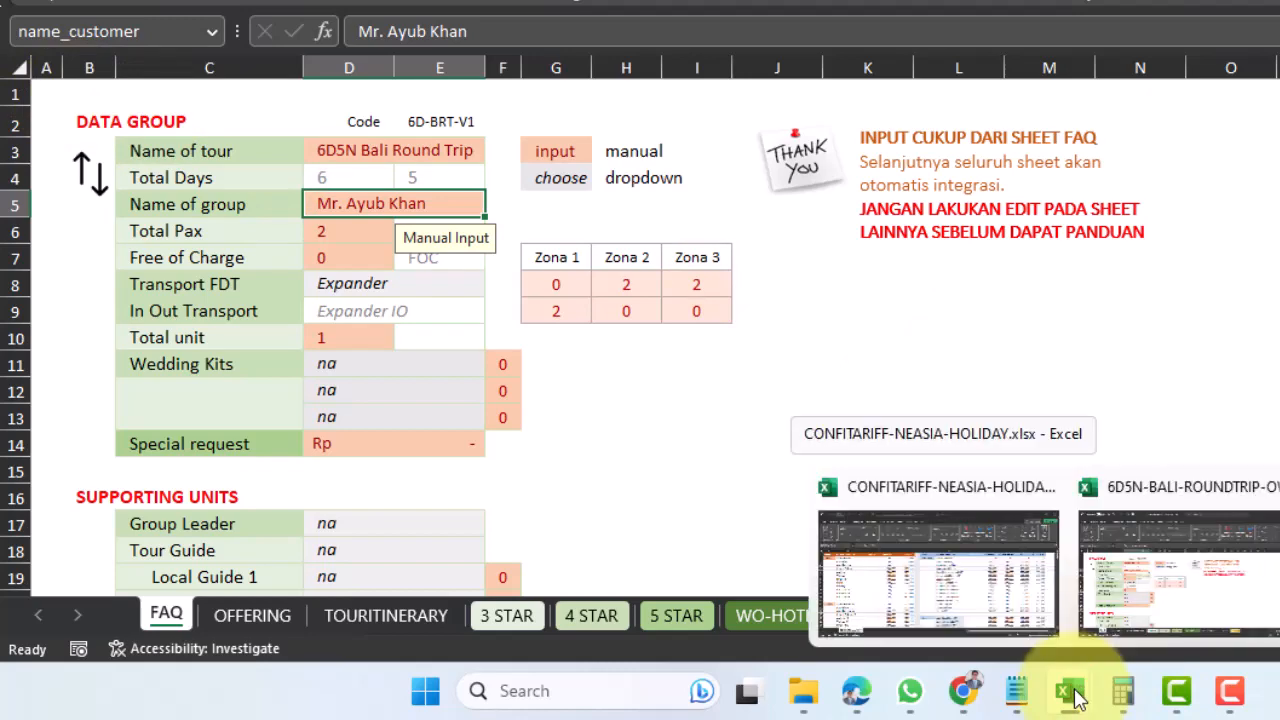
{"action": "left_click", "coordinate": [951, 579]}
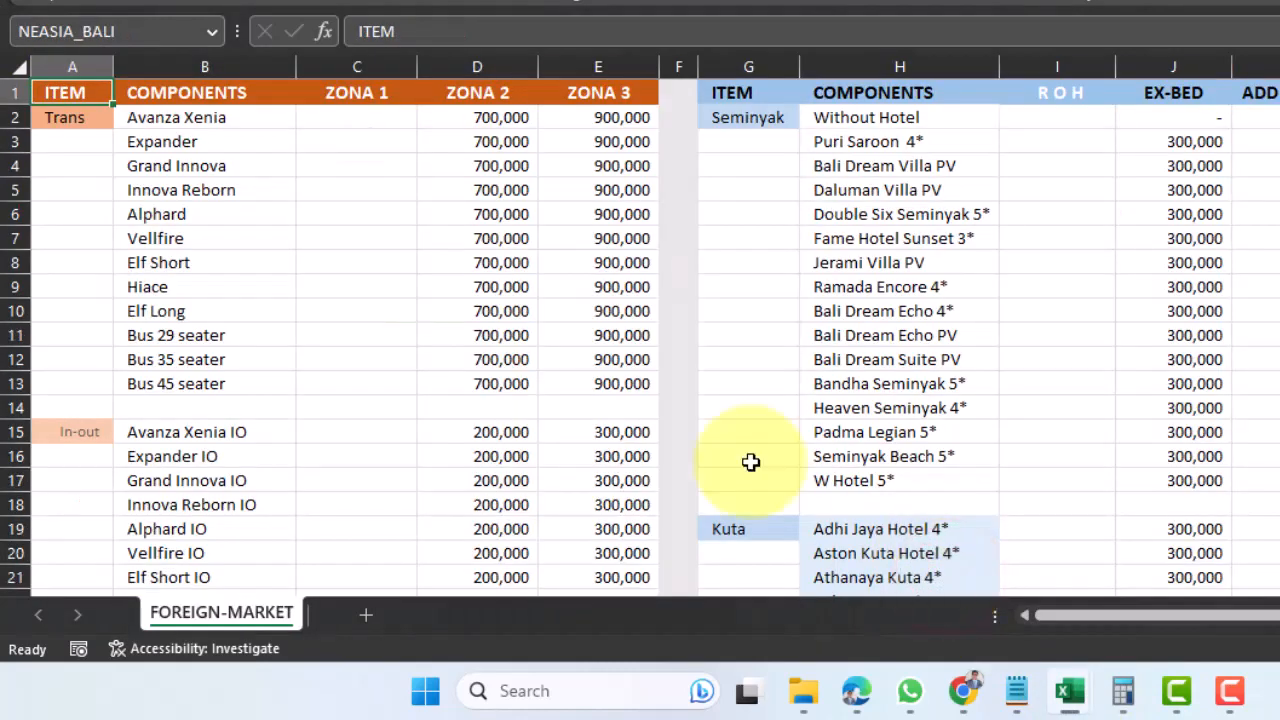
{"action": "left_click", "coordinate": [370, 66]}
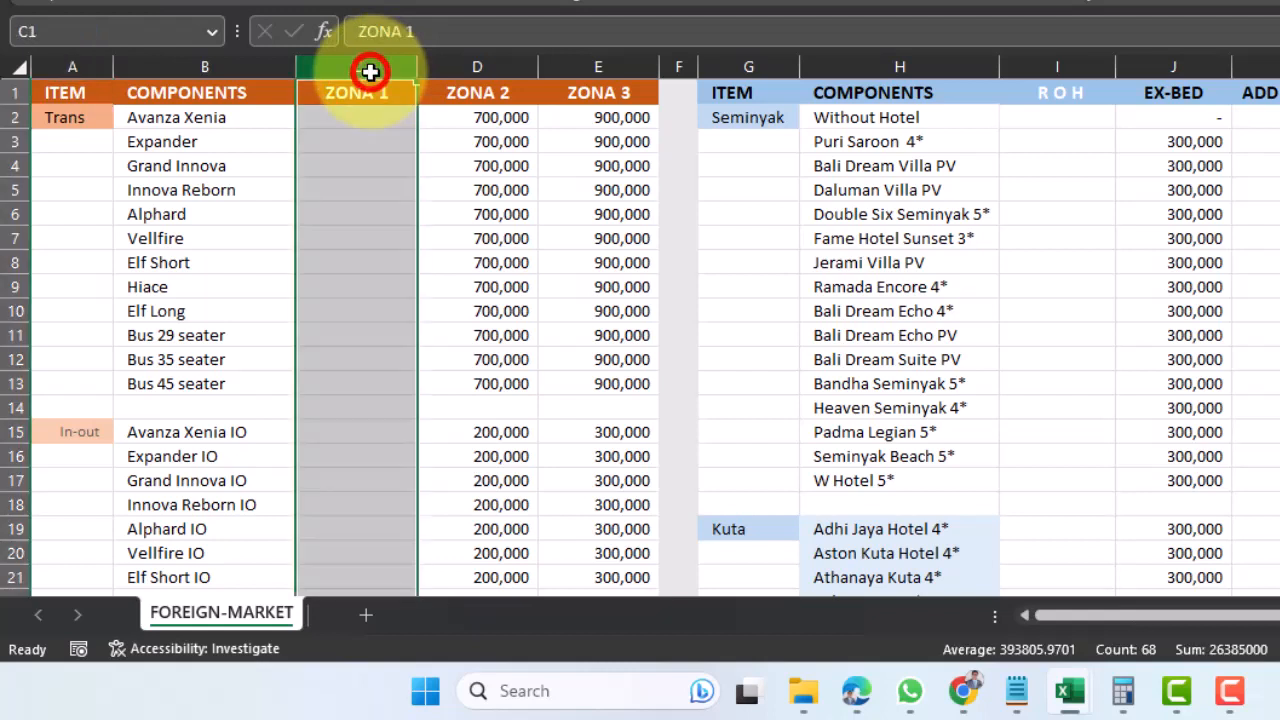
{"action": "left_click", "coordinate": [1054, 66]}
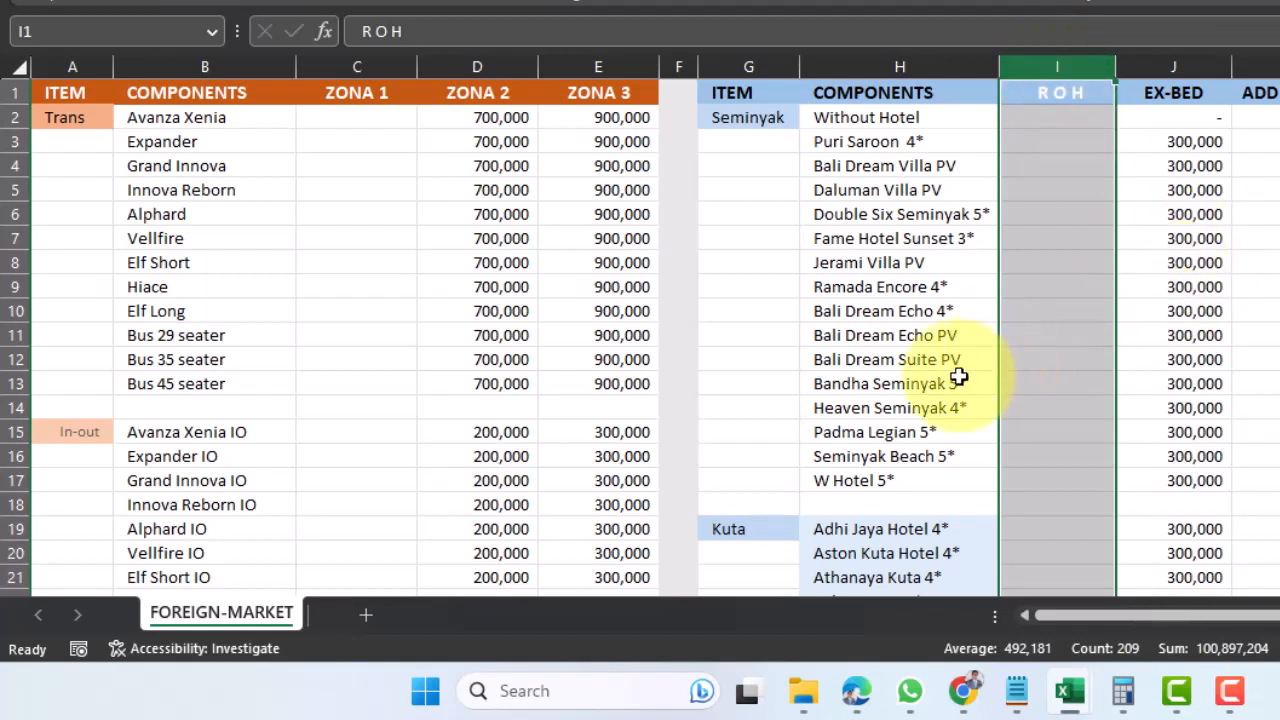
{"action": "left_click", "coordinate": [1054, 210]}
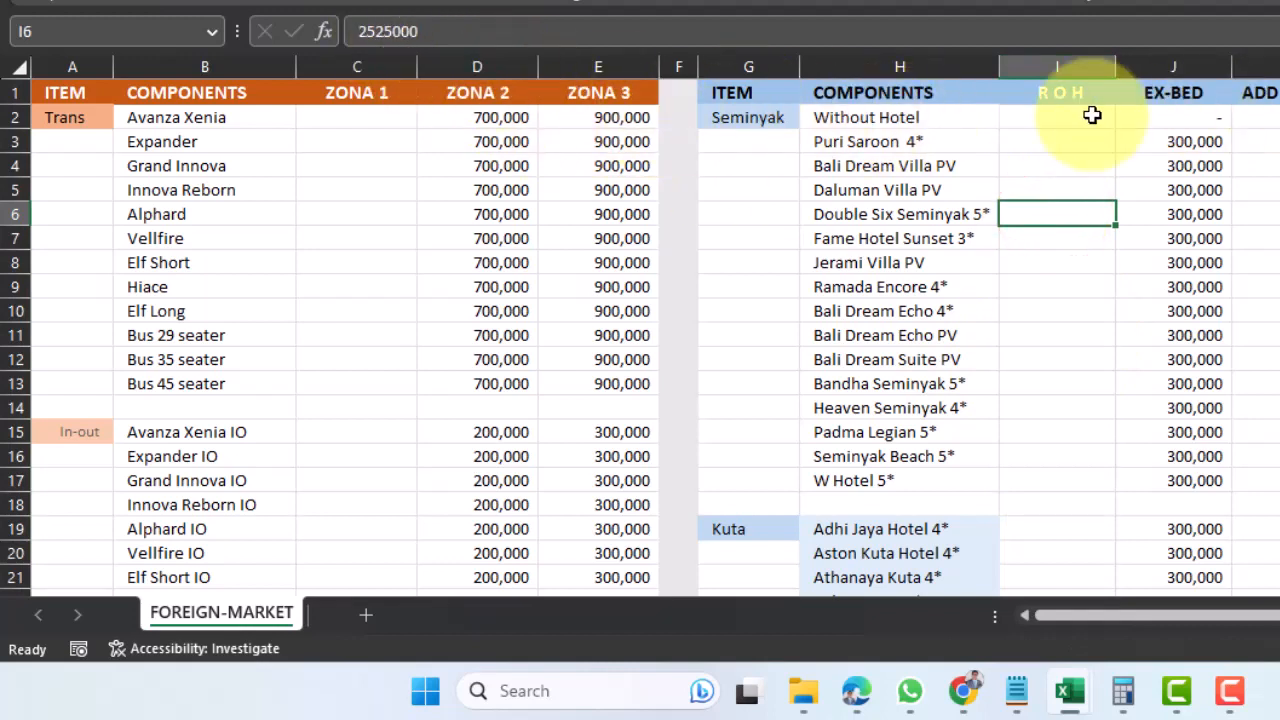
{"action": "left_click", "coordinate": [356, 66]}
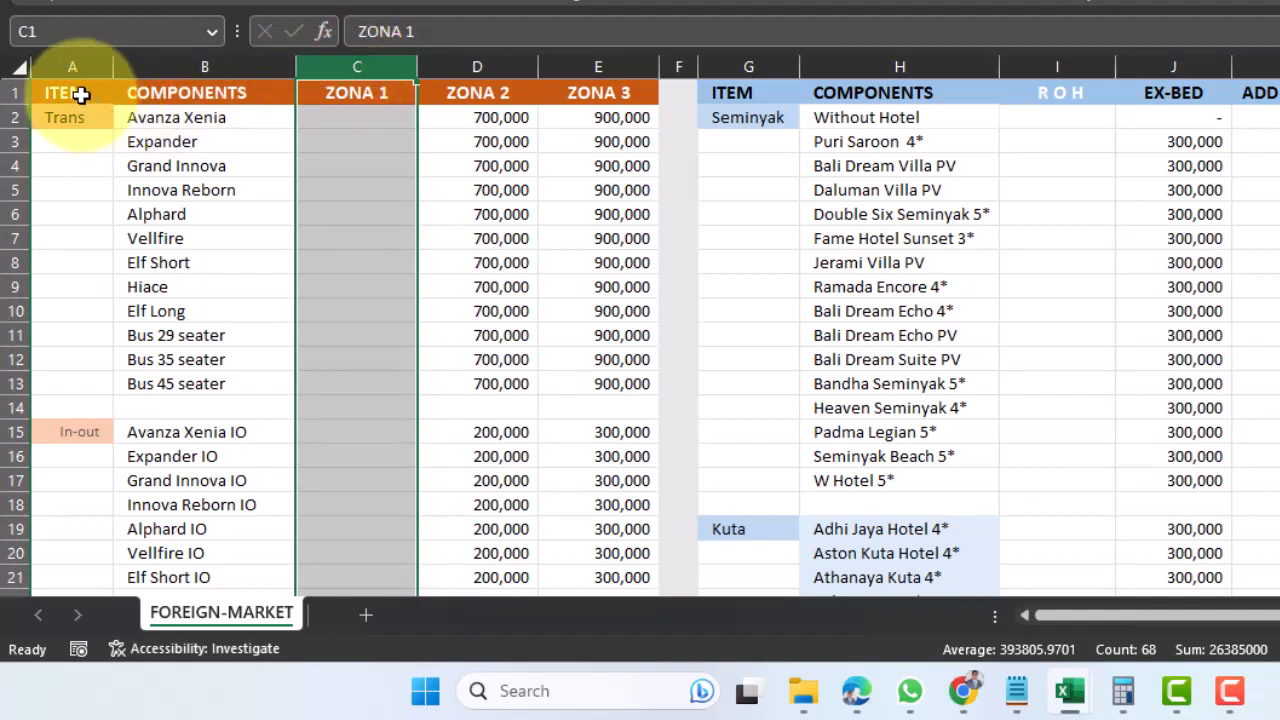
Review the transport tariff table's header row and its Trans, In-out, Tolpar and Driver Tip item groups
{"action": "left_click_drag", "start_coordinate": [66, 93], "coordinate": [585, 94]}
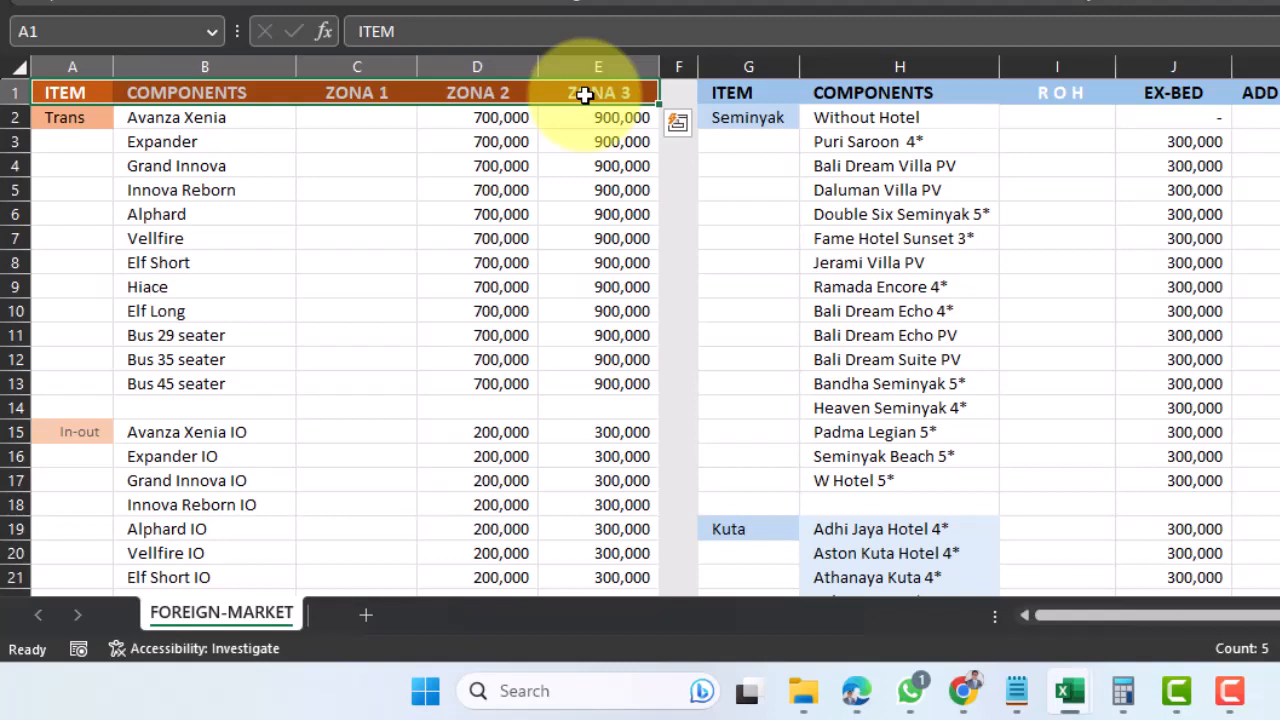
{"action": "left_click", "coordinate": [184, 119]}
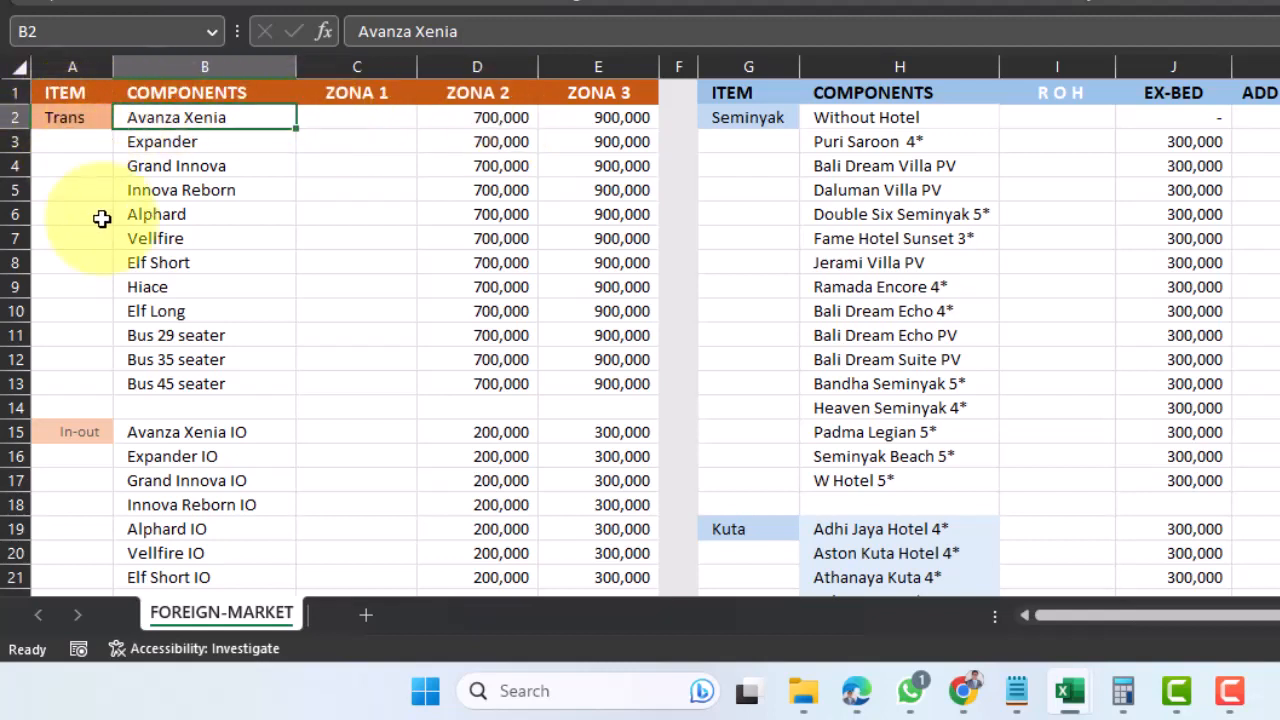
{"action": "left_click", "coordinate": [68, 118]}
{"action": "left_click", "coordinate": [82, 425]}
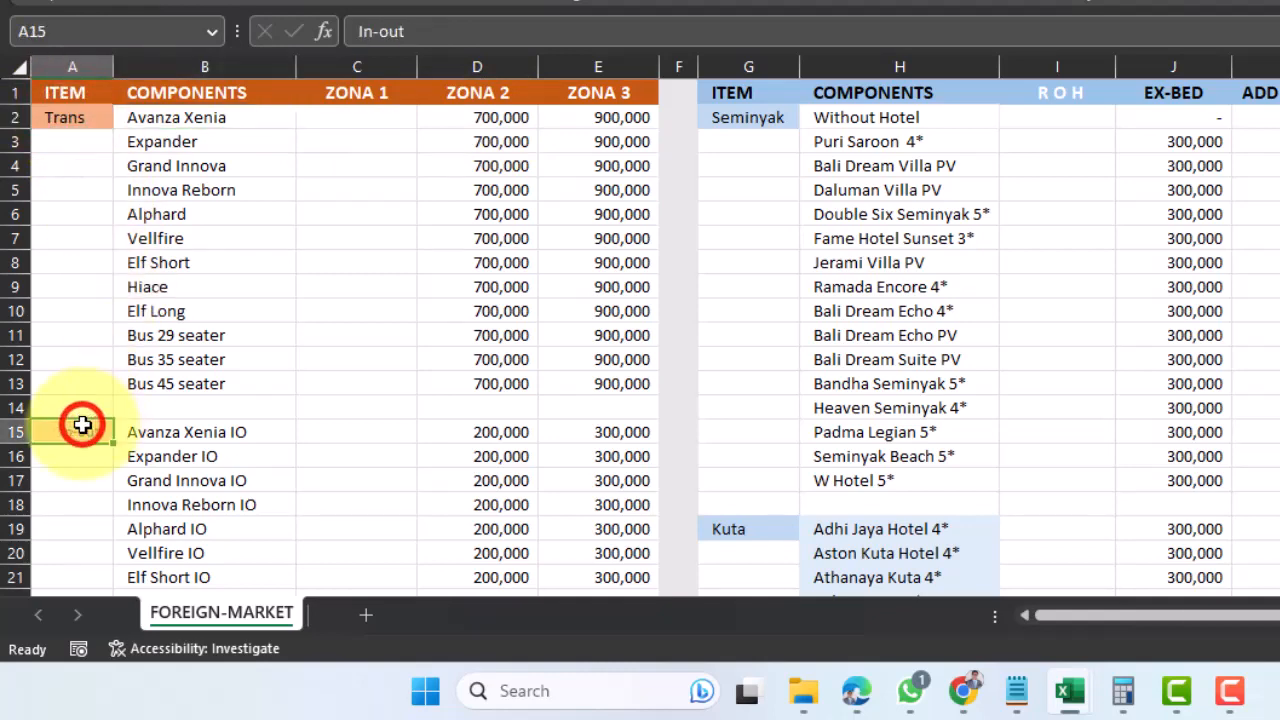
{"action": "scroll", "coordinate": [82, 425], "scroll_direction": "down", "scroll_amount": 5}
{"action": "left_click", "coordinate": [80, 385]}
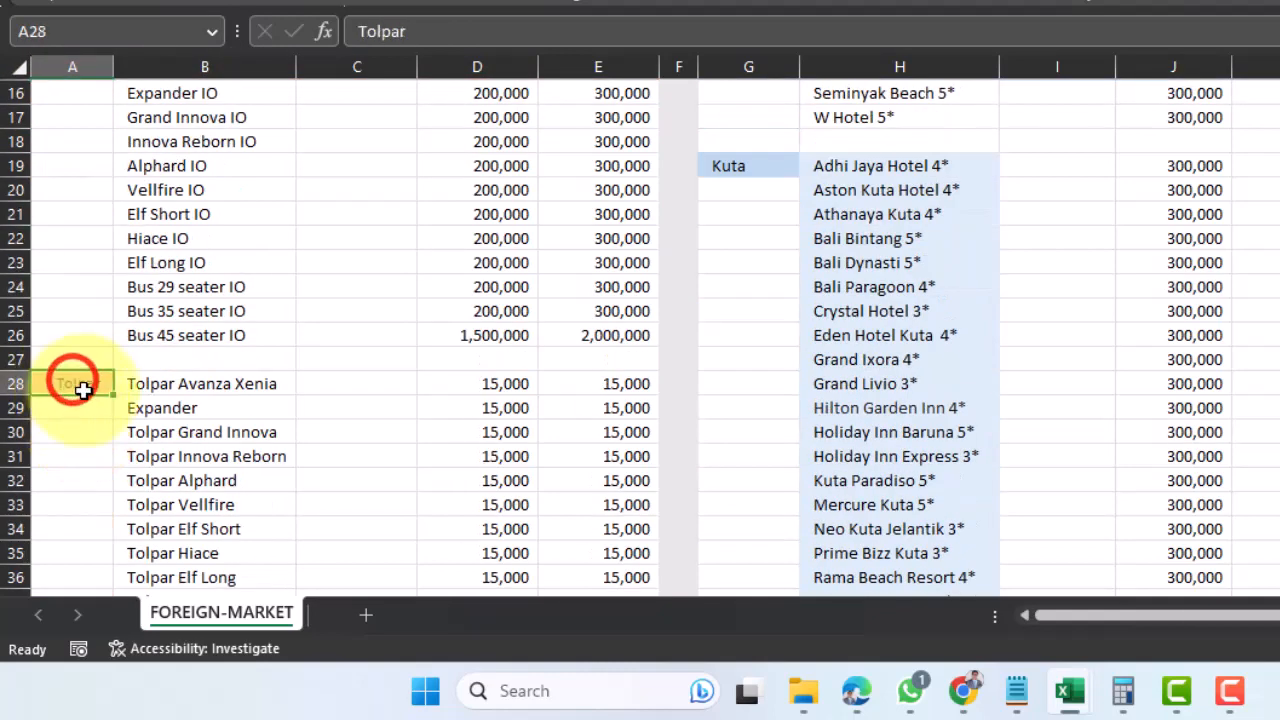
{"action": "scroll", "coordinate": [82, 390], "scroll_direction": "down", "scroll_amount": 5}
{"action": "left_click", "coordinate": [70, 335]}
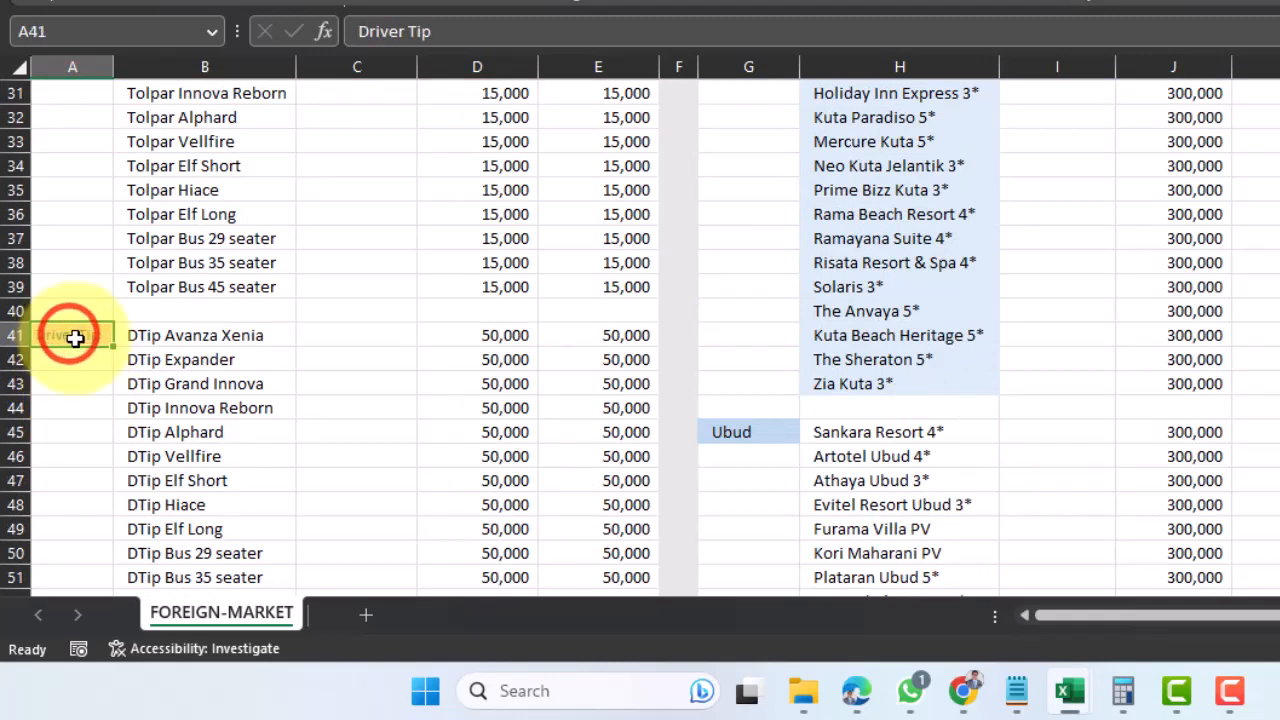
Review the Weeding, Guide, Locguide, TL, Docs and Drug item groups further down column A
{"action": "scroll", "coordinate": [76, 340], "scroll_direction": "down", "scroll_amount": 5}
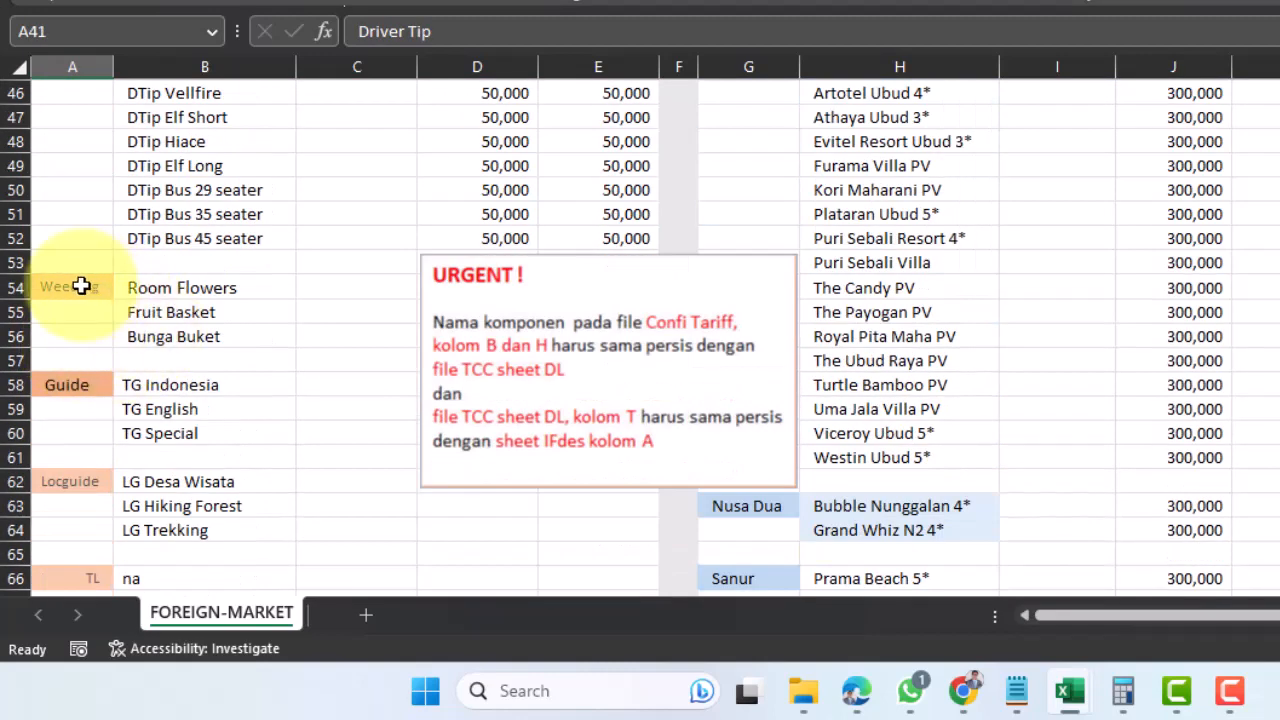
{"action": "left_click", "coordinate": [81, 287]}
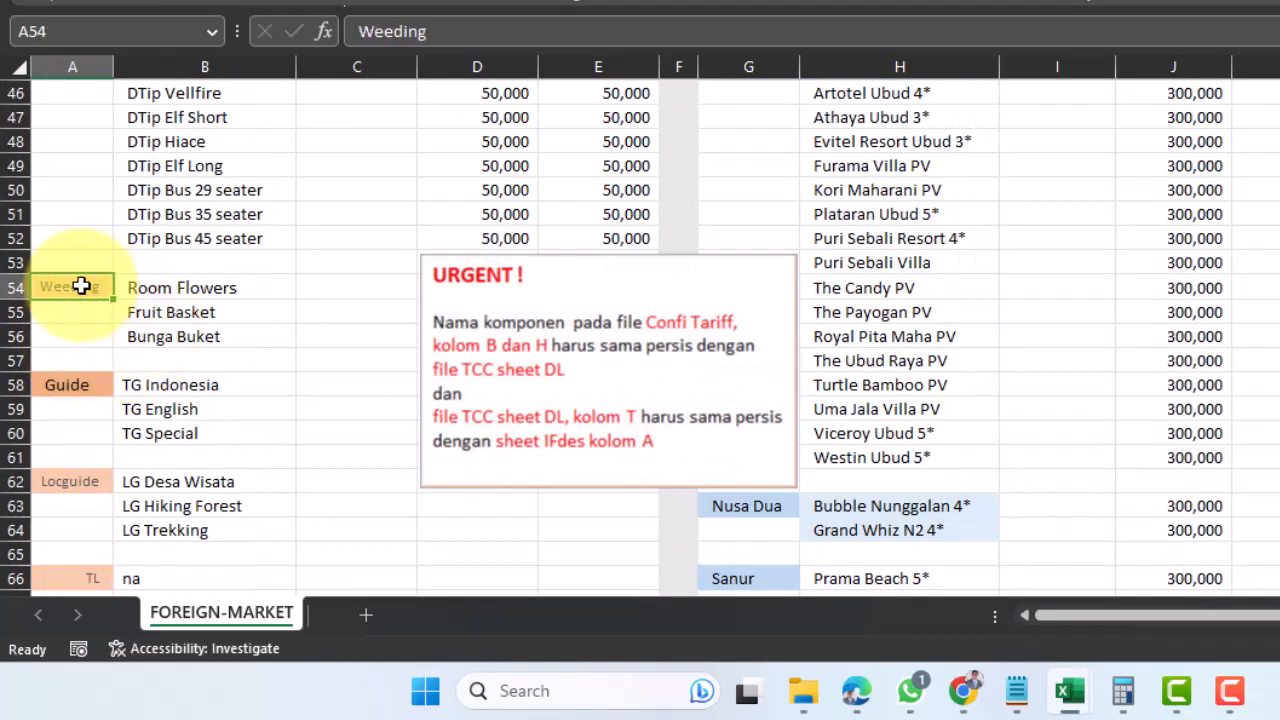
{"action": "left_click", "coordinate": [53, 382]}
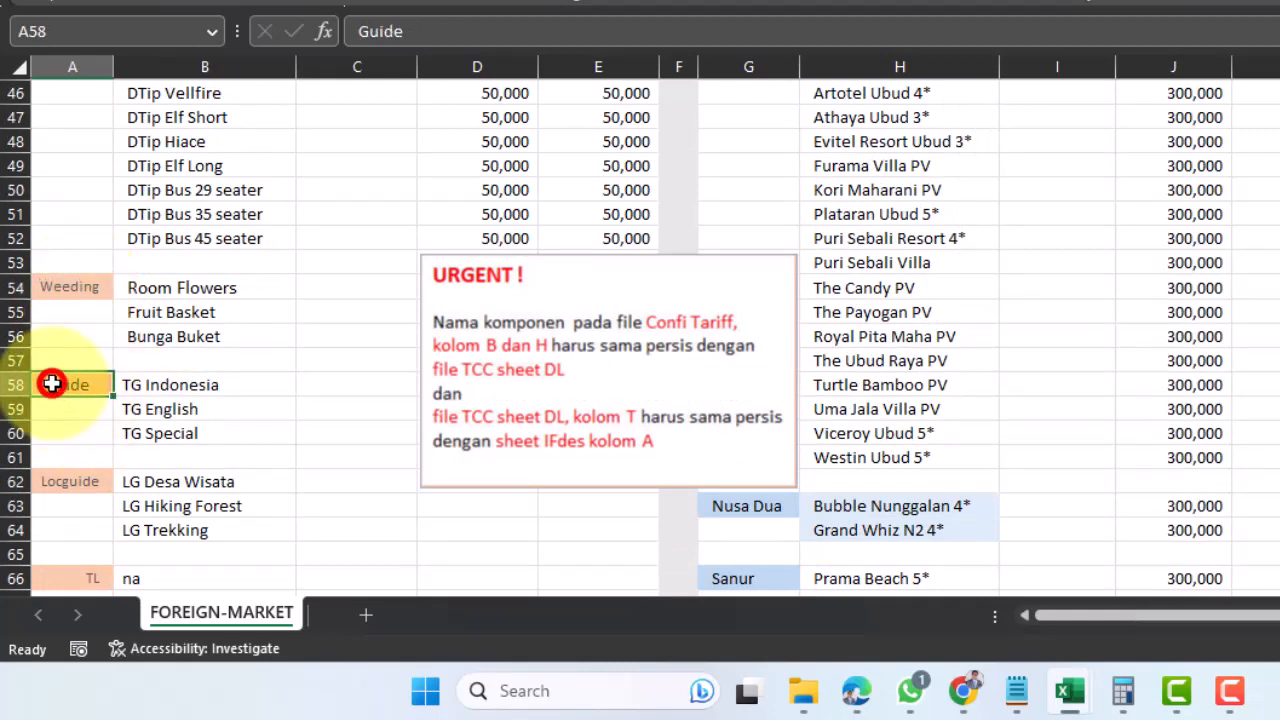
{"action": "scroll", "coordinate": [90, 403], "scroll_direction": "down", "scroll_amount": 2}
{"action": "left_click", "coordinate": [63, 334]}
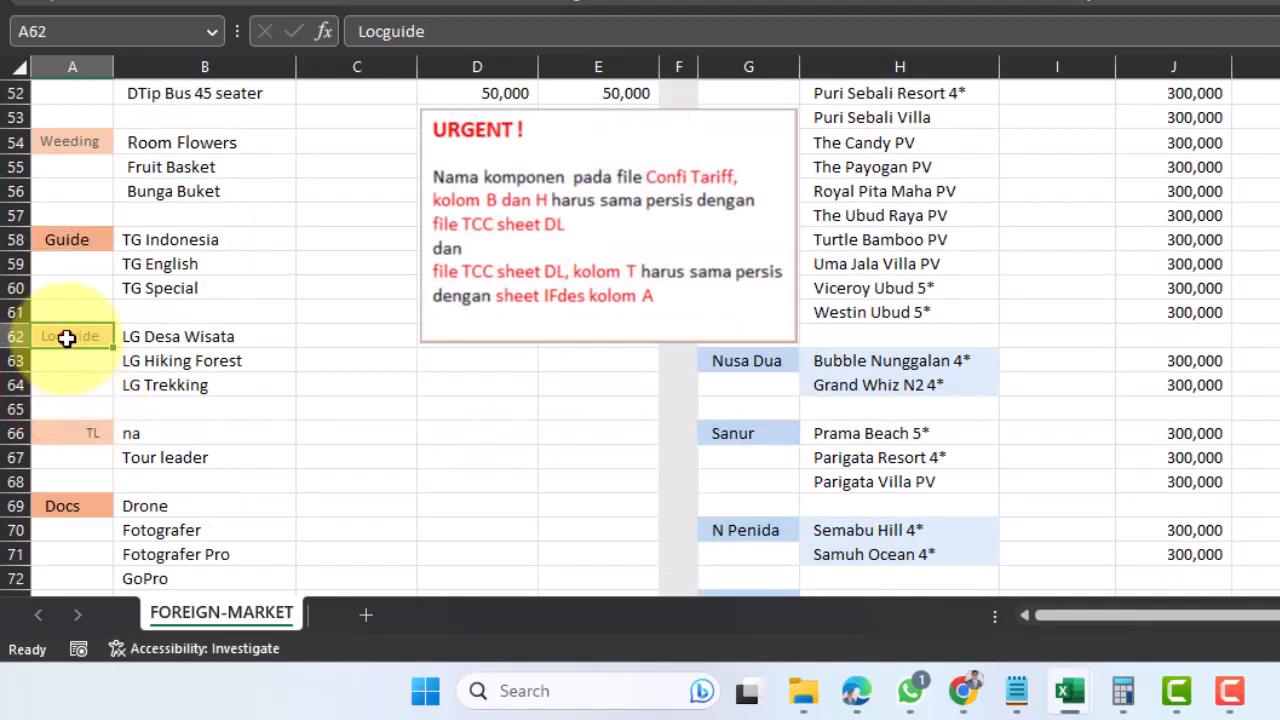
{"action": "left_click", "coordinate": [88, 430]}
{"action": "scroll", "coordinate": [88, 430], "scroll_direction": "down", "scroll_amount": 2}
{"action": "left_click", "coordinate": [86, 356]}
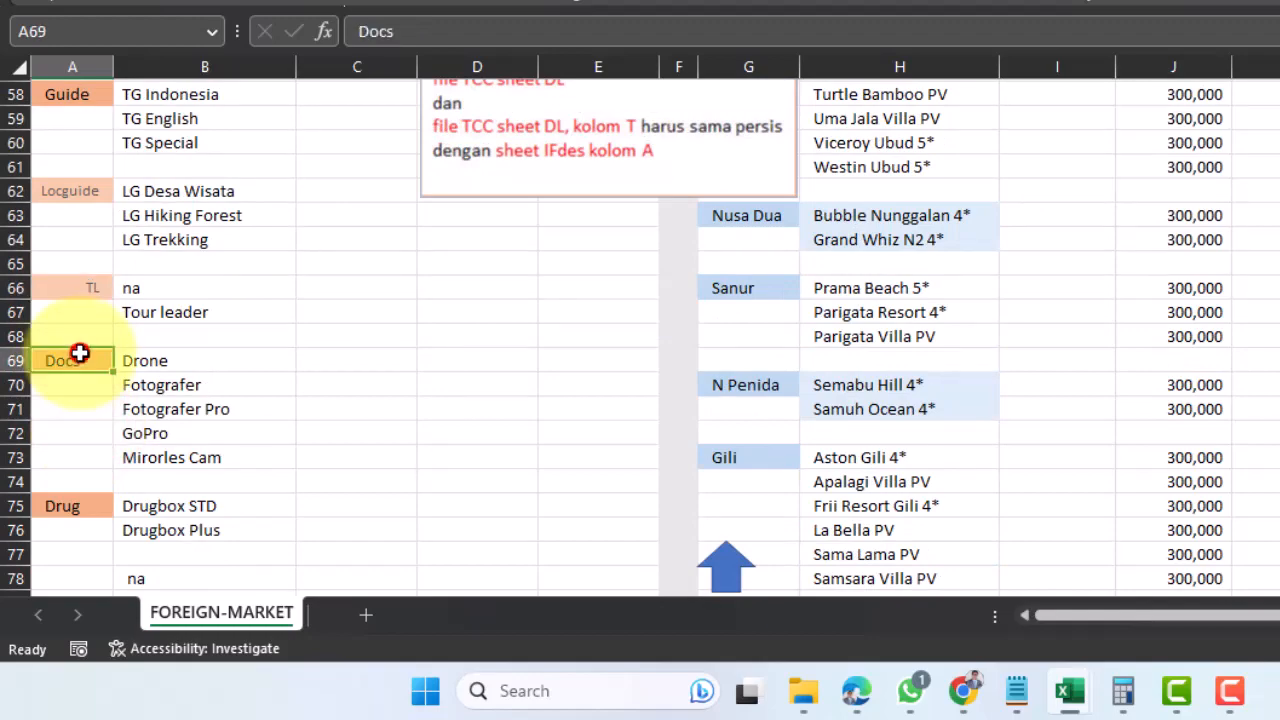
{"action": "scroll", "coordinate": [99, 488], "scroll_direction": "down", "scroll_amount": 1}
{"action": "left_click", "coordinate": [82, 436]}
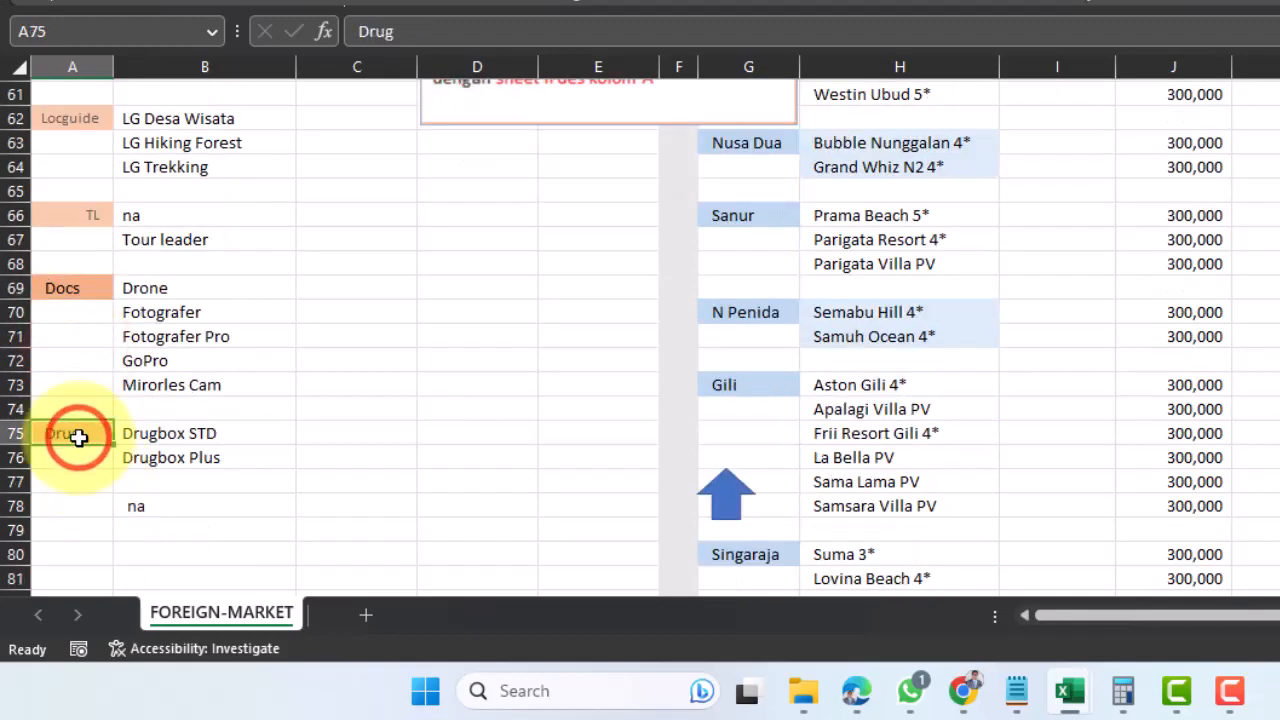
Look through the hotel tariff list's area groups in column G, returning to the sheet's start to view Seminyak and Kuta
{"action": "scroll", "coordinate": [1234, 372], "scroll_direction": "up", "scroll_amount": 12}
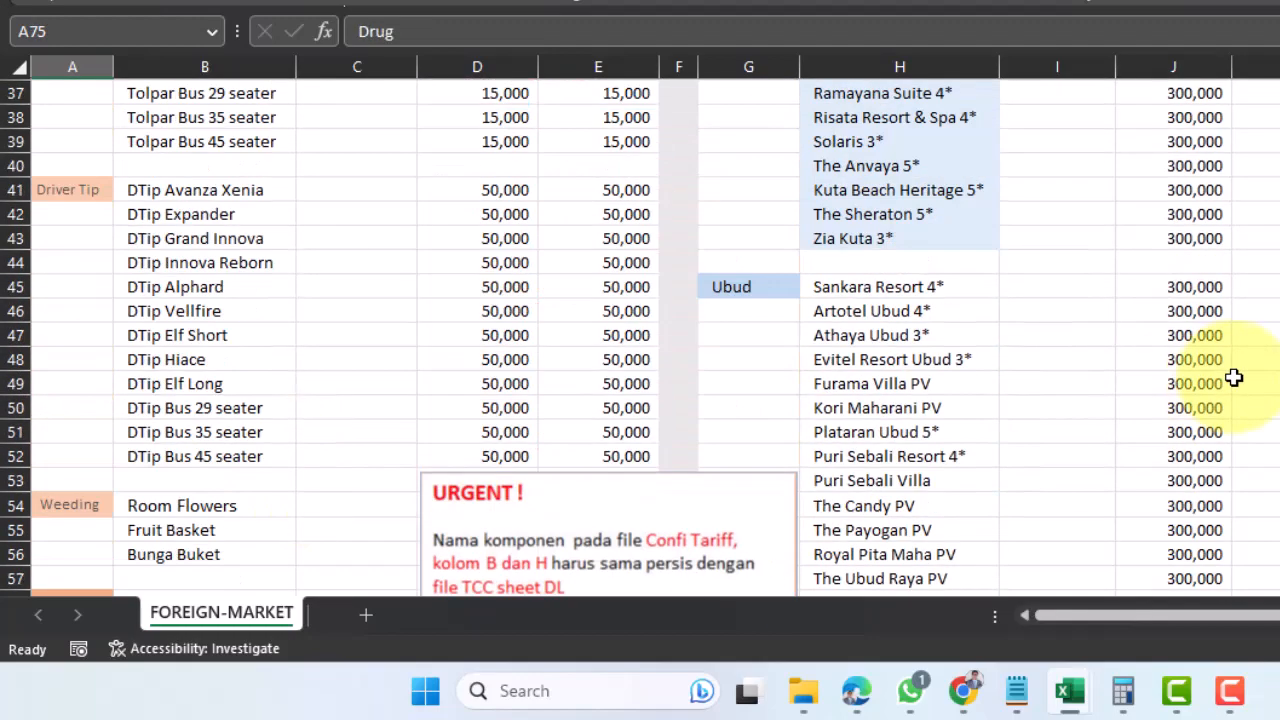
{"action": "scroll", "coordinate": [1234, 377], "scroll_direction": "down", "scroll_amount": 14}
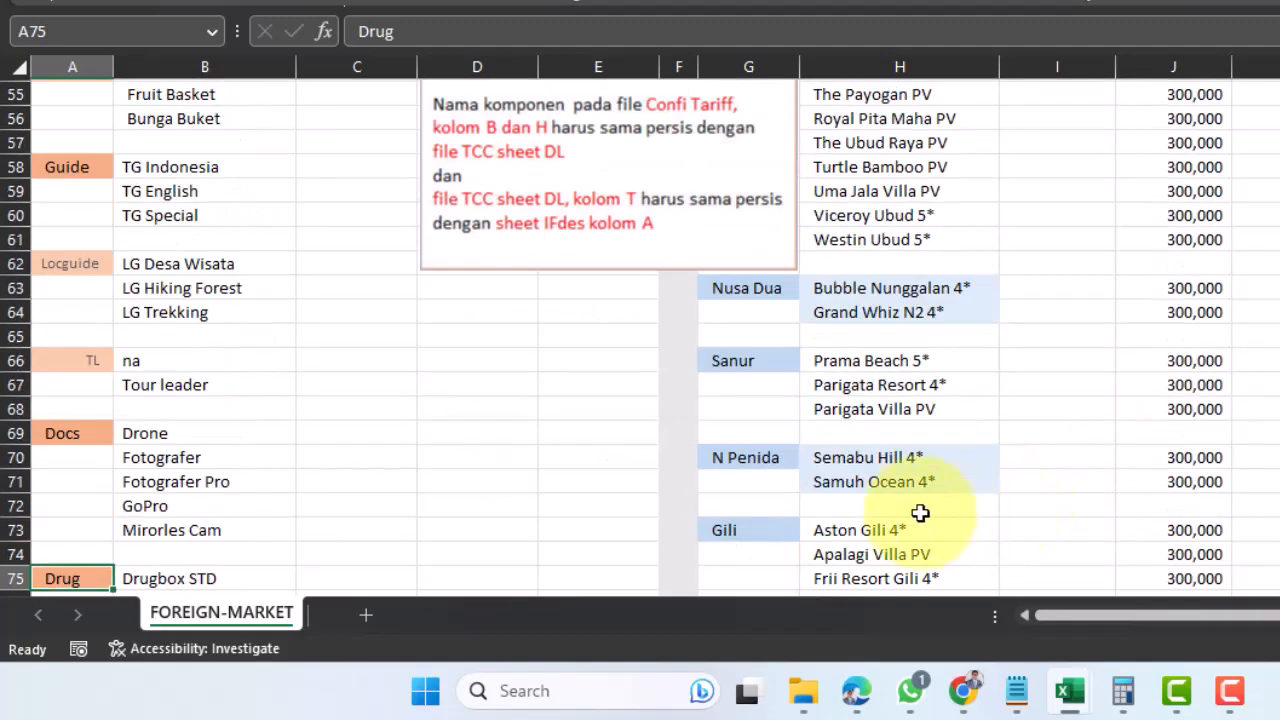
{"action": "left_click", "coordinate": [724, 362]}
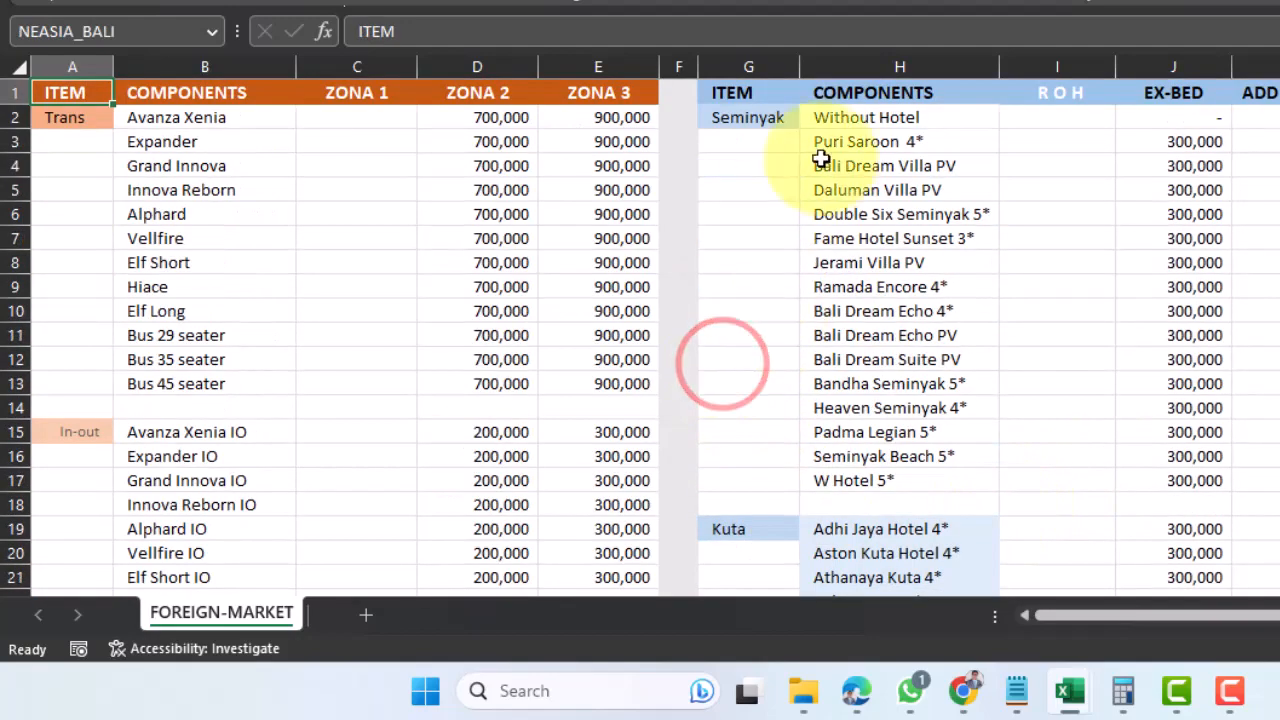
{"action": "left_click", "coordinate": [750, 116]}
{"action": "scroll", "coordinate": [851, 386], "scroll_direction": "down", "scroll_amount": 3}
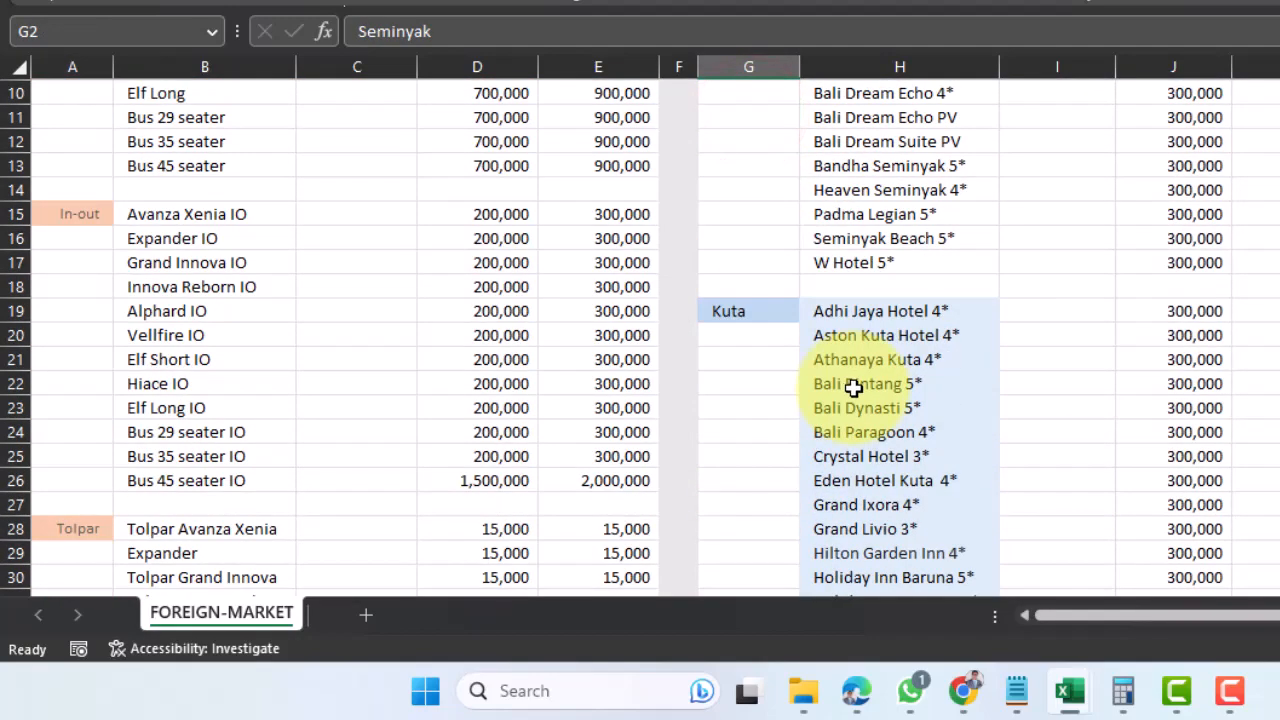
{"action": "scroll", "coordinate": [853, 388], "scroll_direction": "up", "scroll_amount": 3}
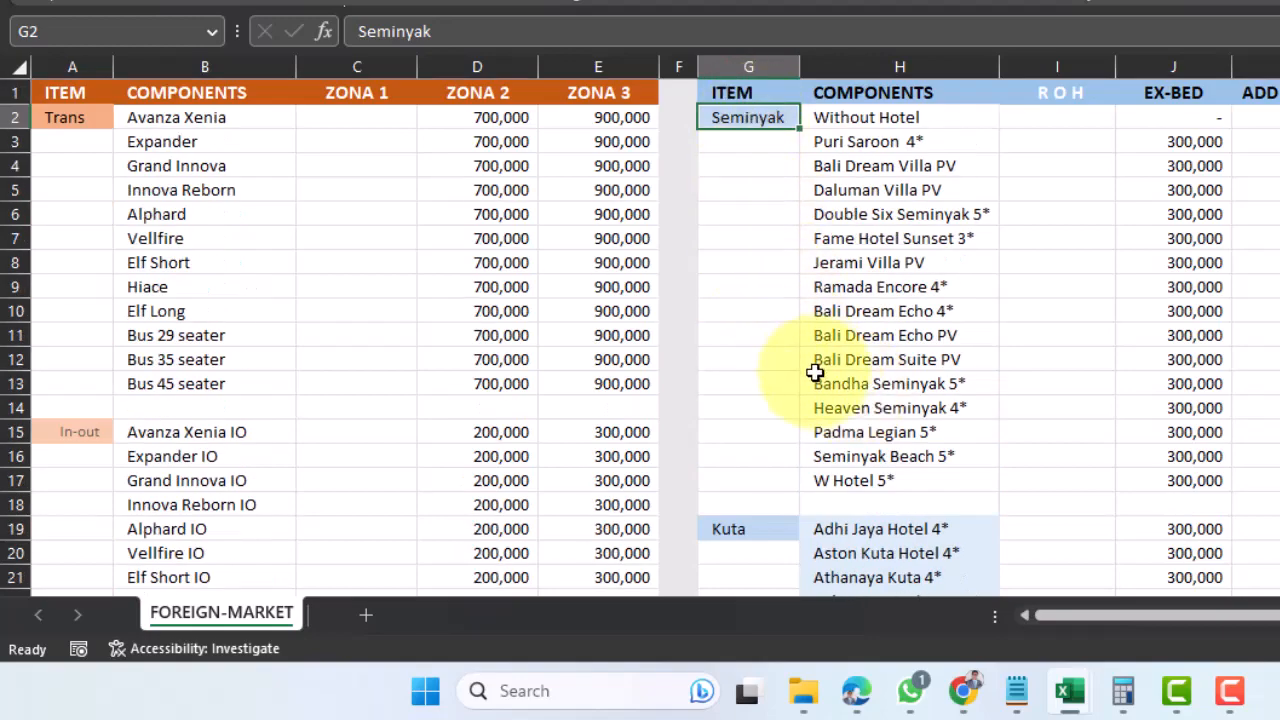
Review the Kuta, Ubud, Nusa Dua, Sanur and N Penida hotel groups in column G
{"action": "scroll", "coordinate": [814, 371], "scroll_direction": "down", "scroll_amount": 2}
{"action": "left_click", "coordinate": [758, 386]}
{"action": "scroll", "coordinate": [772, 410], "scroll_direction": "down", "scroll_amount": 8}
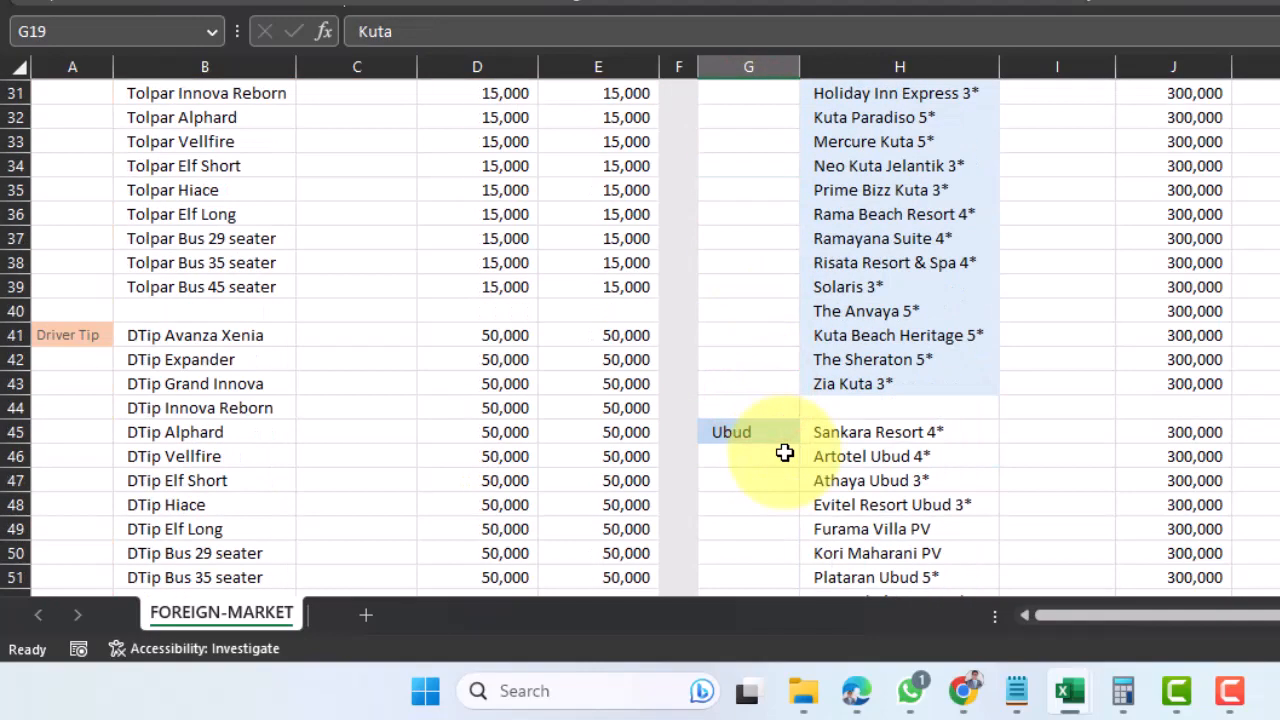
{"action": "left_click", "coordinate": [750, 429]}
{"action": "scroll", "coordinate": [760, 430], "scroll_direction": "down", "scroll_amount": 4}
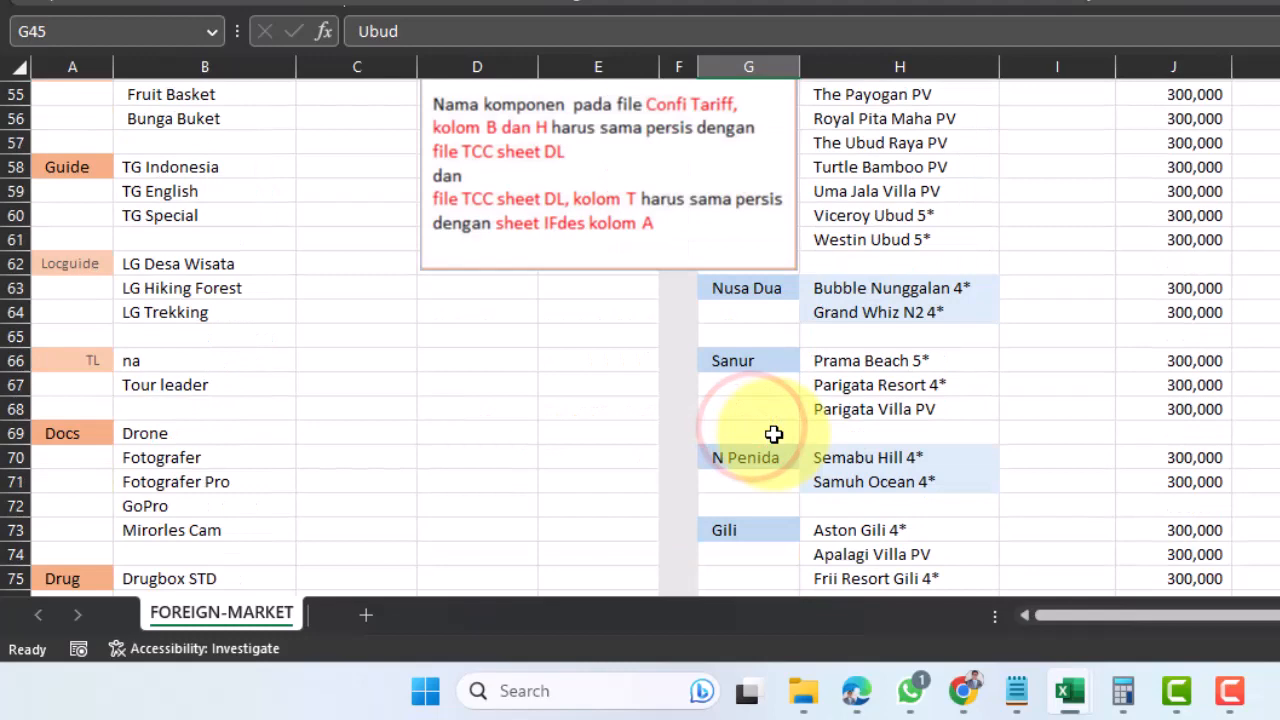
{"action": "left_click", "coordinate": [752, 289]}
{"action": "left_click", "coordinate": [744, 363]}
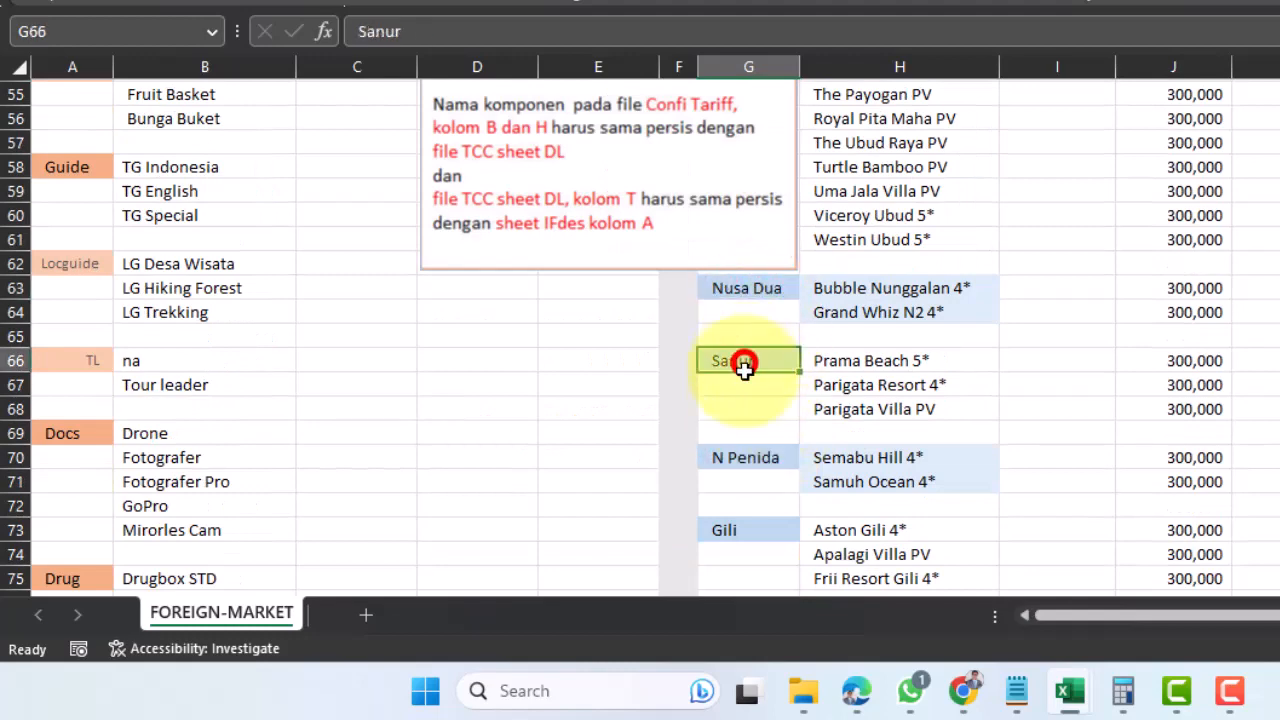
{"action": "left_click", "coordinate": [743, 455]}
Review the Gili, Singaraja and Candi Dasa hotel groups further down column G
{"action": "scroll", "coordinate": [743, 451], "scroll_direction": "down", "scroll_amount": 3}
{"action": "left_click", "coordinate": [744, 315]}
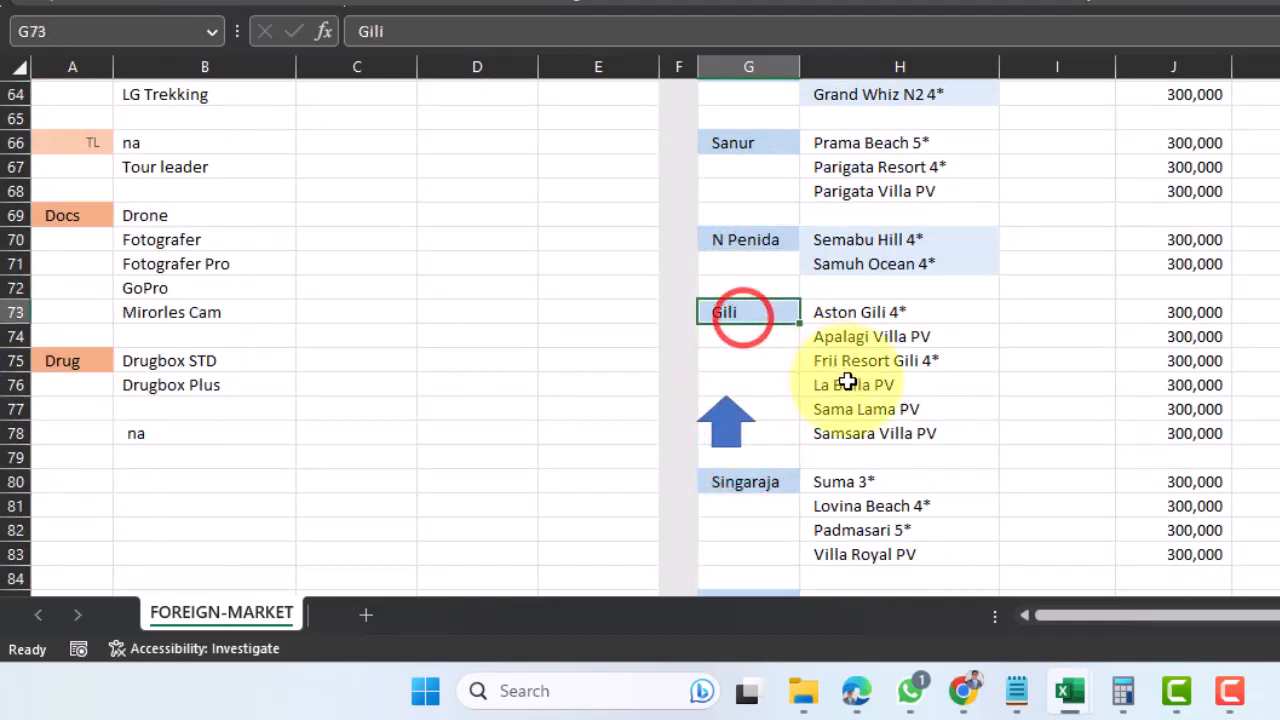
{"action": "scroll", "coordinate": [800, 330], "scroll_direction": "down", "scroll_amount": 3}
{"action": "left_click", "coordinate": [754, 267]}
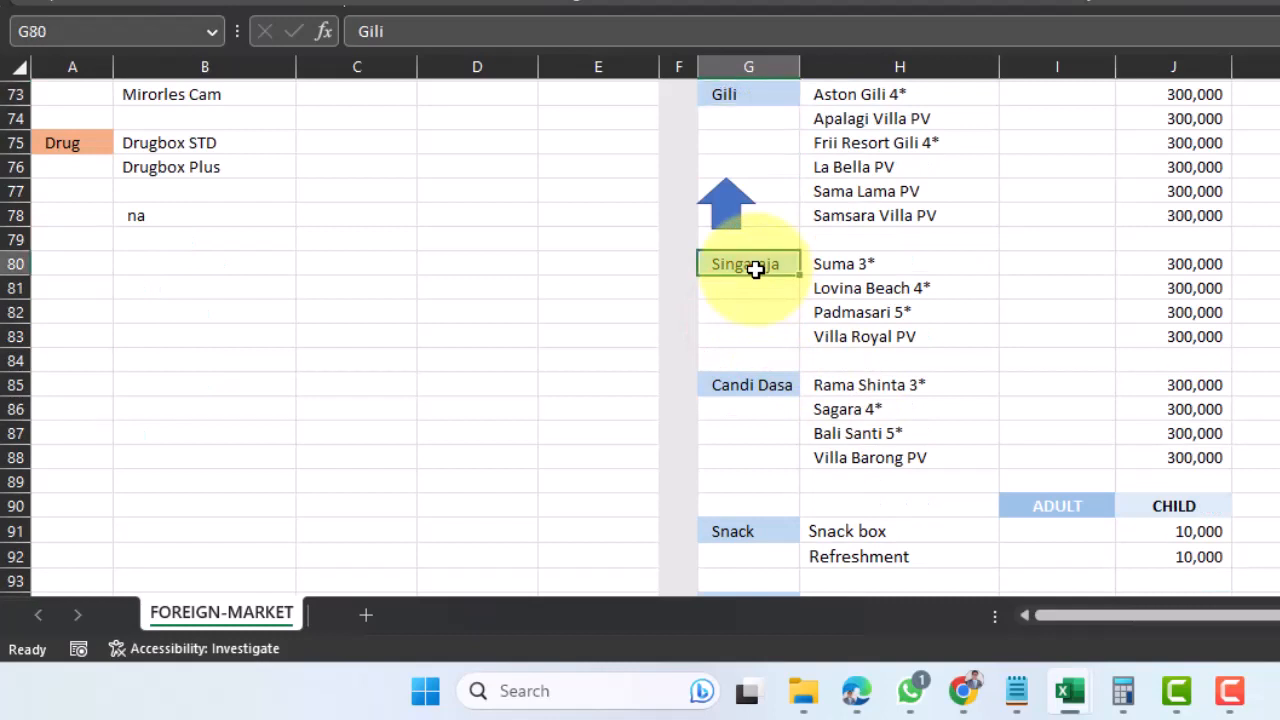
{"action": "left_click", "coordinate": [750, 385]}
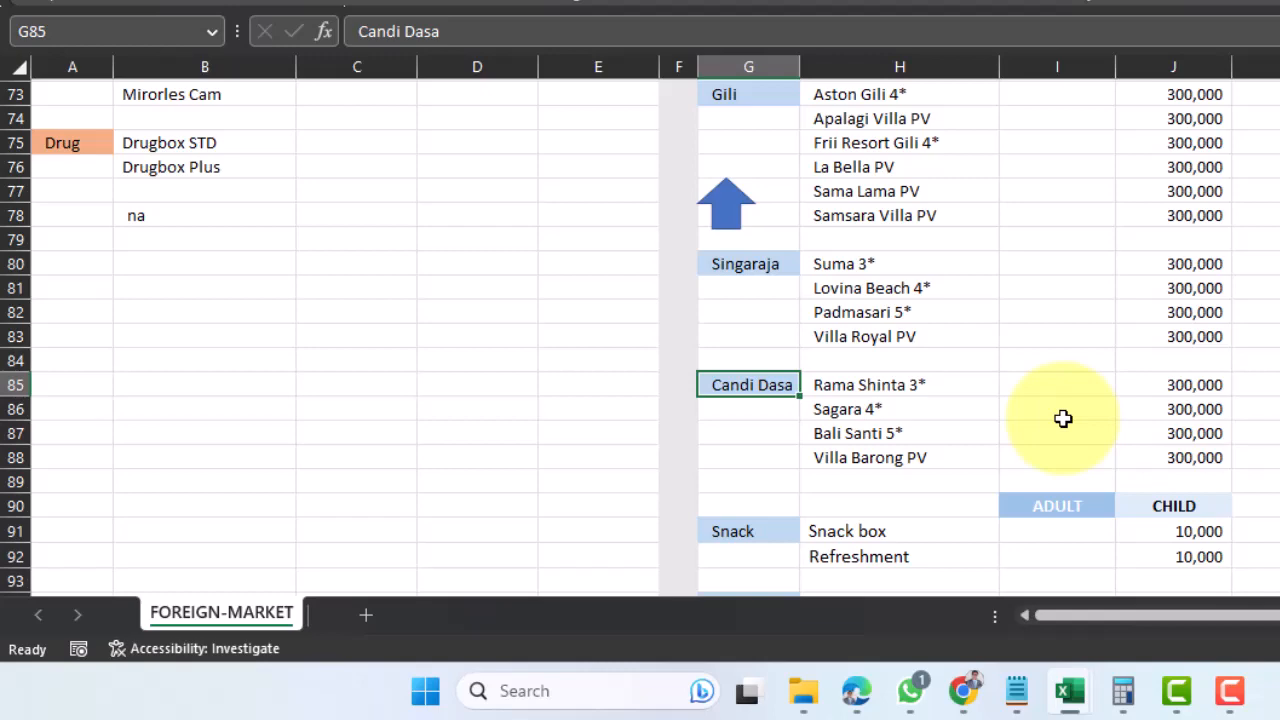
Review the Snack, Drink, SoftDrink and Meals groups below the hotel tariff list
{"action": "scroll", "coordinate": [1063, 418], "scroll_direction": "down", "scroll_amount": 3}
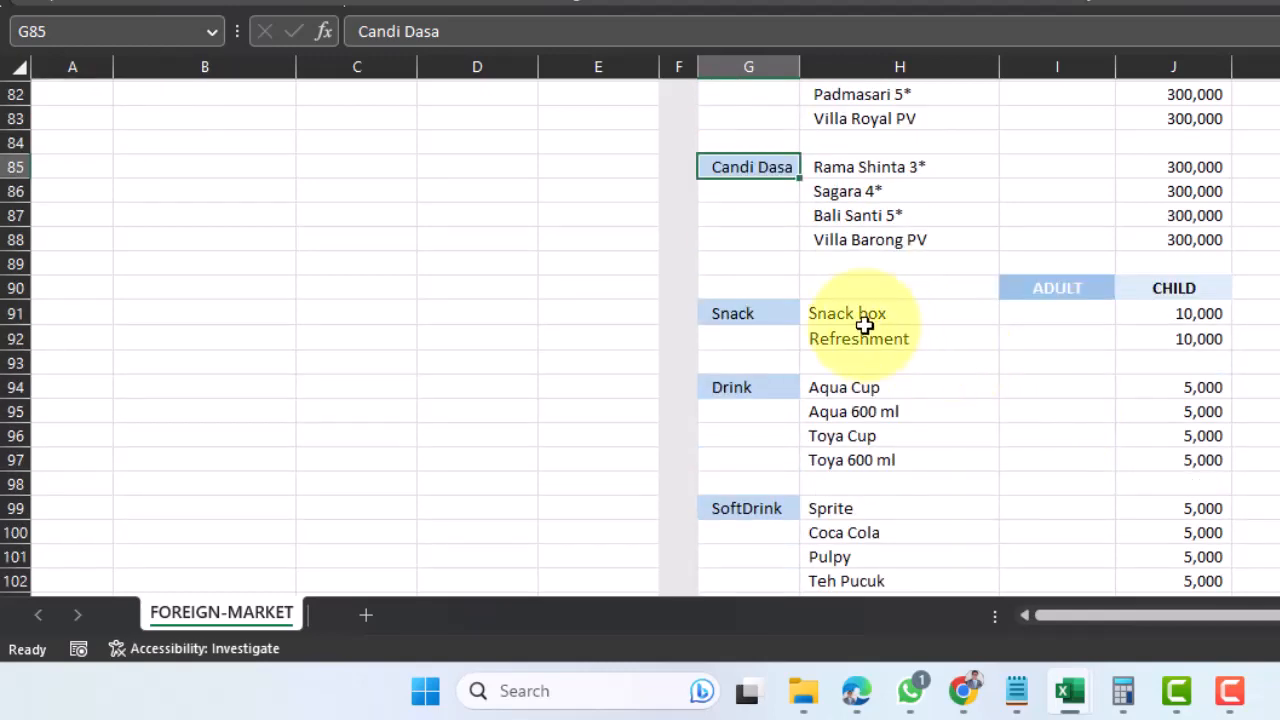
{"action": "left_click", "coordinate": [749, 310]}
{"action": "scroll", "coordinate": [750, 309], "scroll_direction": "down", "scroll_amount": 2}
{"action": "scroll", "coordinate": [749, 310], "scroll_direction": "down", "scroll_amount": 5}
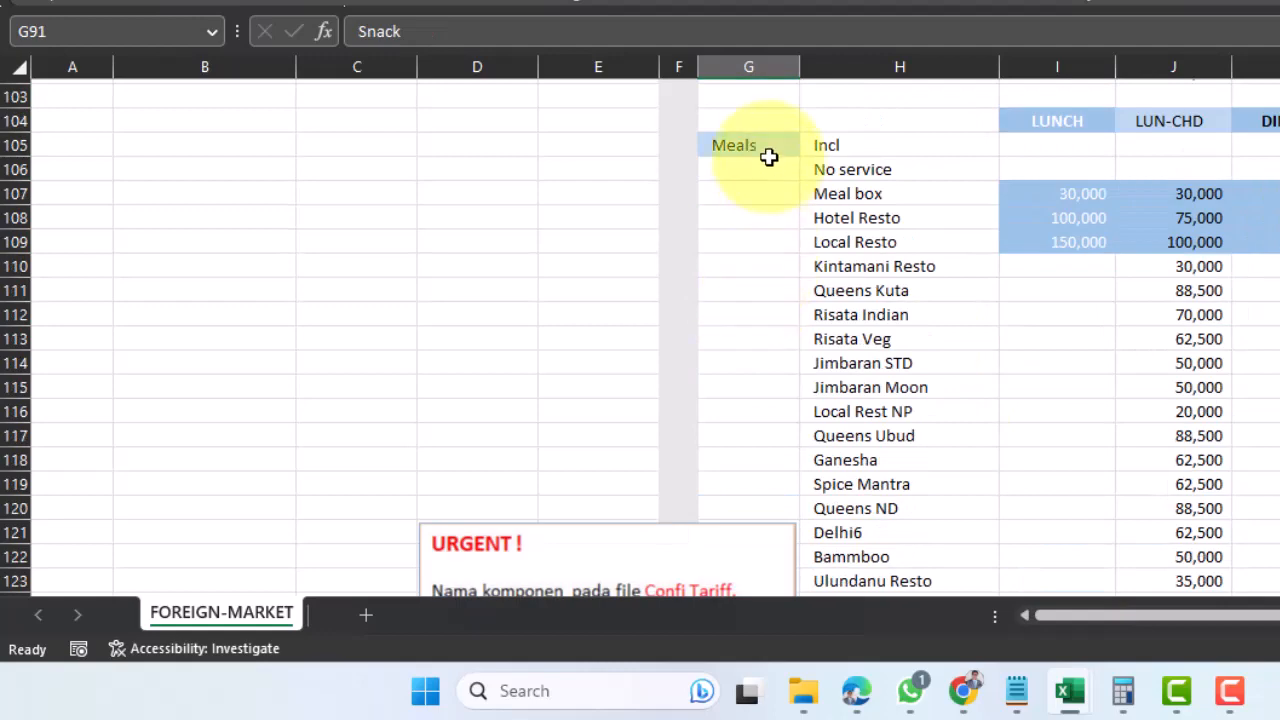
{"action": "left_click", "coordinate": [740, 143]}
{"action": "scroll", "coordinate": [926, 290], "scroll_direction": "down", "scroll_amount": 3}
{"action": "scroll", "coordinate": [926, 290], "scroll_direction": "down", "scroll_amount": 6}
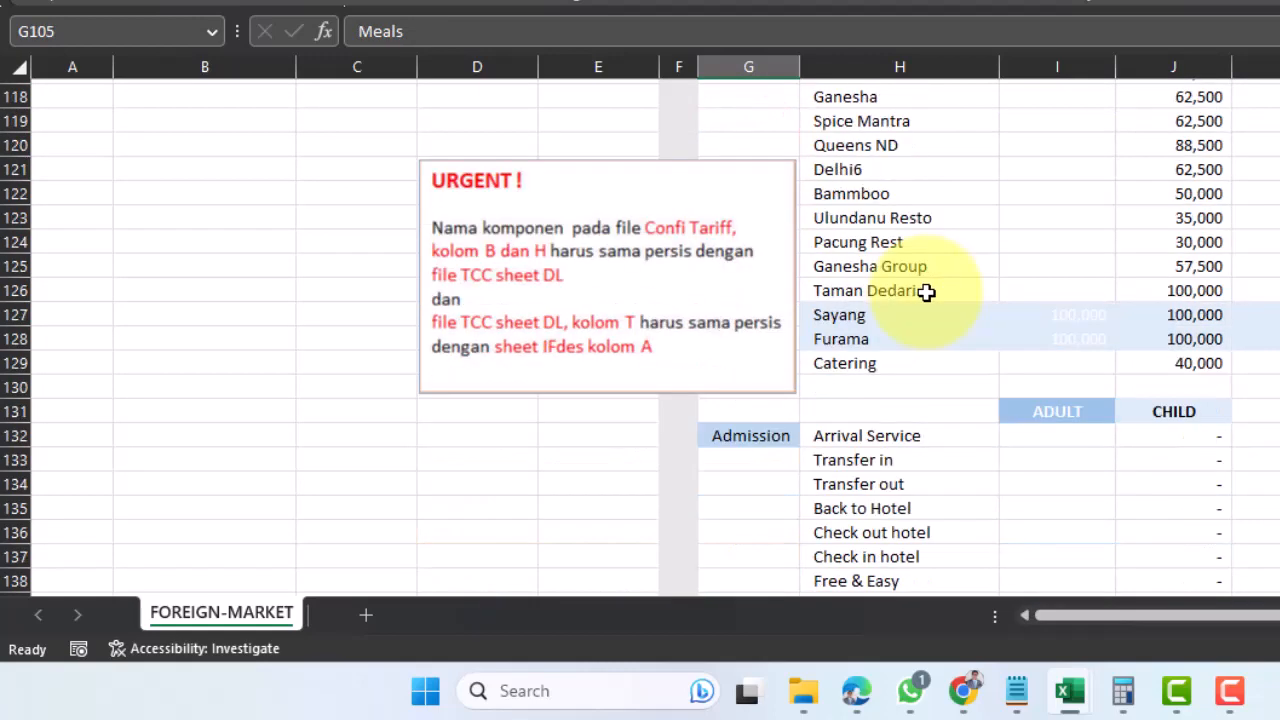
Look through the Admission group's attraction and service components with their adult and child rate columns
{"action": "left_click", "coordinate": [746, 150]}
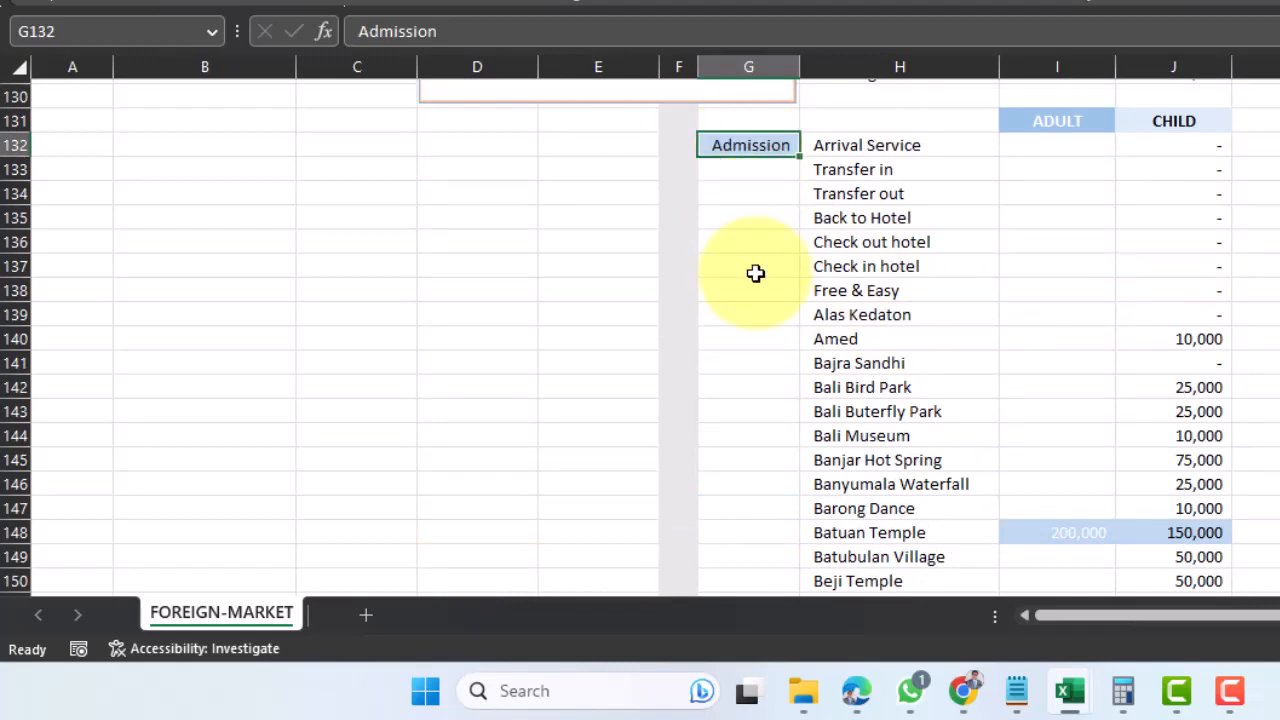
{"action": "scroll", "coordinate": [755, 273], "scroll_direction": "down", "scroll_amount": 17}
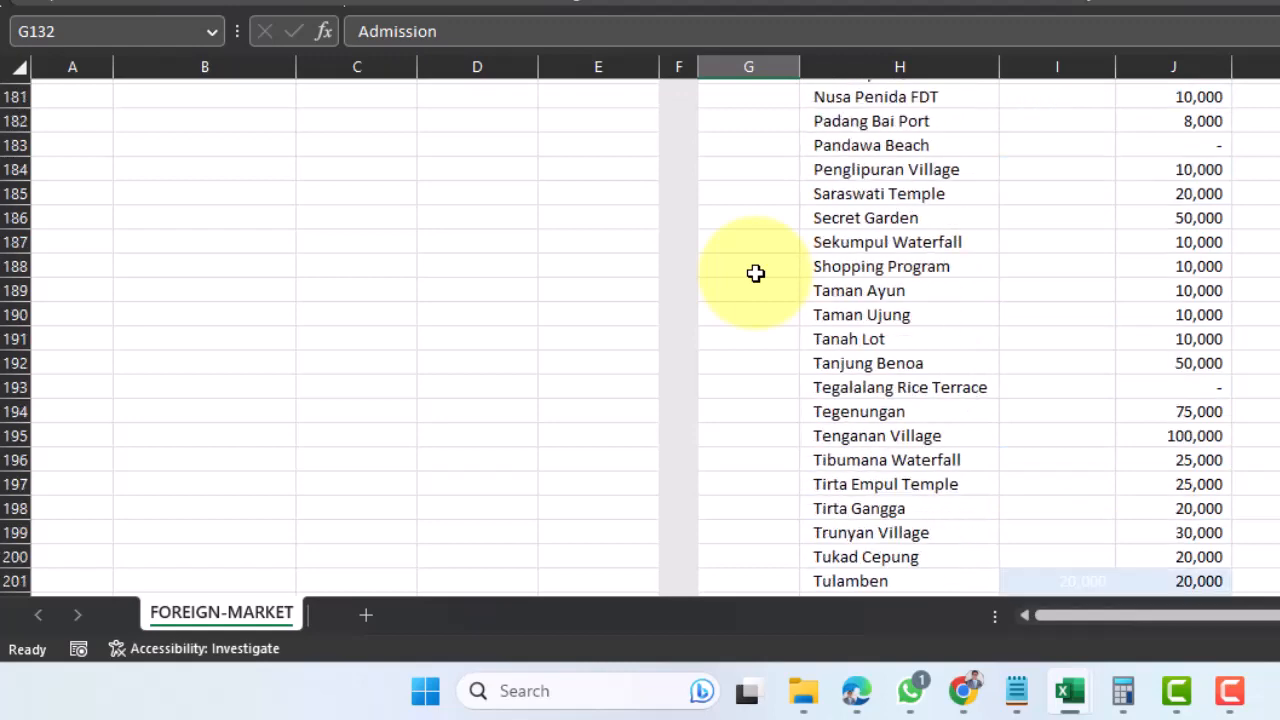
{"action": "scroll", "coordinate": [755, 273], "scroll_direction": "down", "scroll_amount": 8}
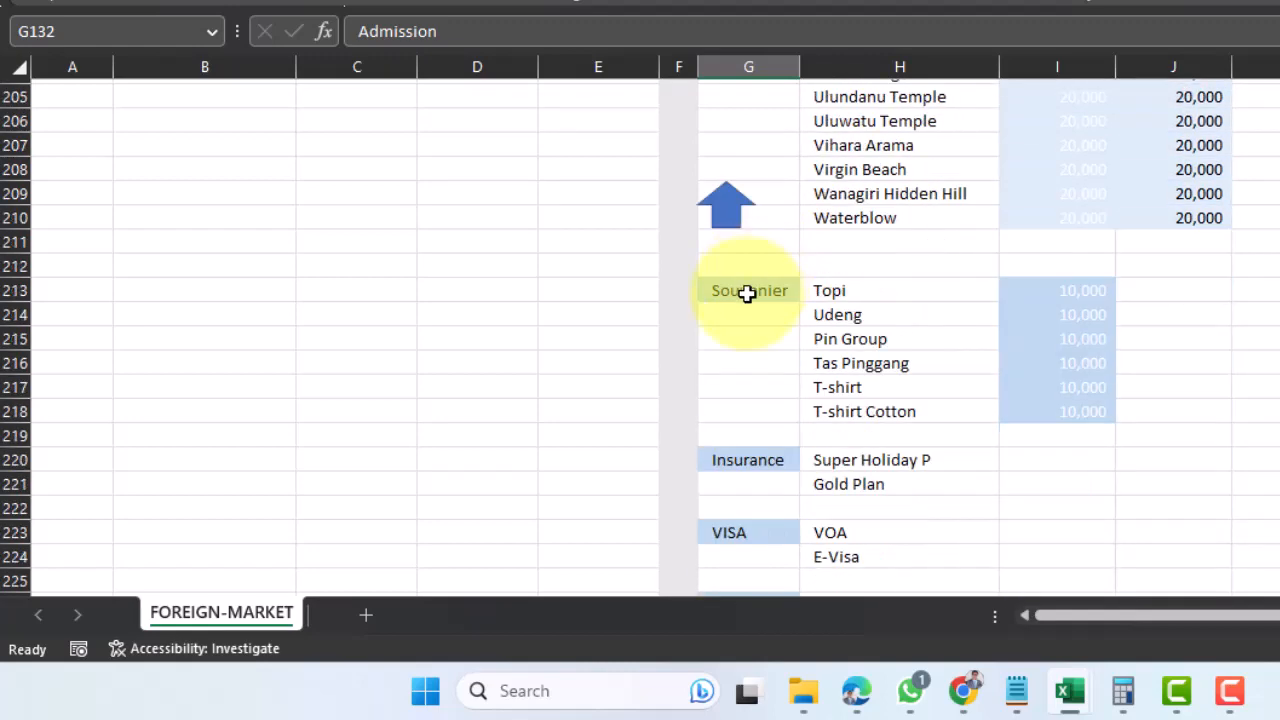
Review the Souvenier, Insurance, VISA and TICKETS groups at the end of column G
{"action": "left_click", "coordinate": [745, 292]}
{"action": "left_click", "coordinate": [766, 452]}
{"action": "scroll", "coordinate": [763, 425], "scroll_direction": "down", "scroll_amount": 3}
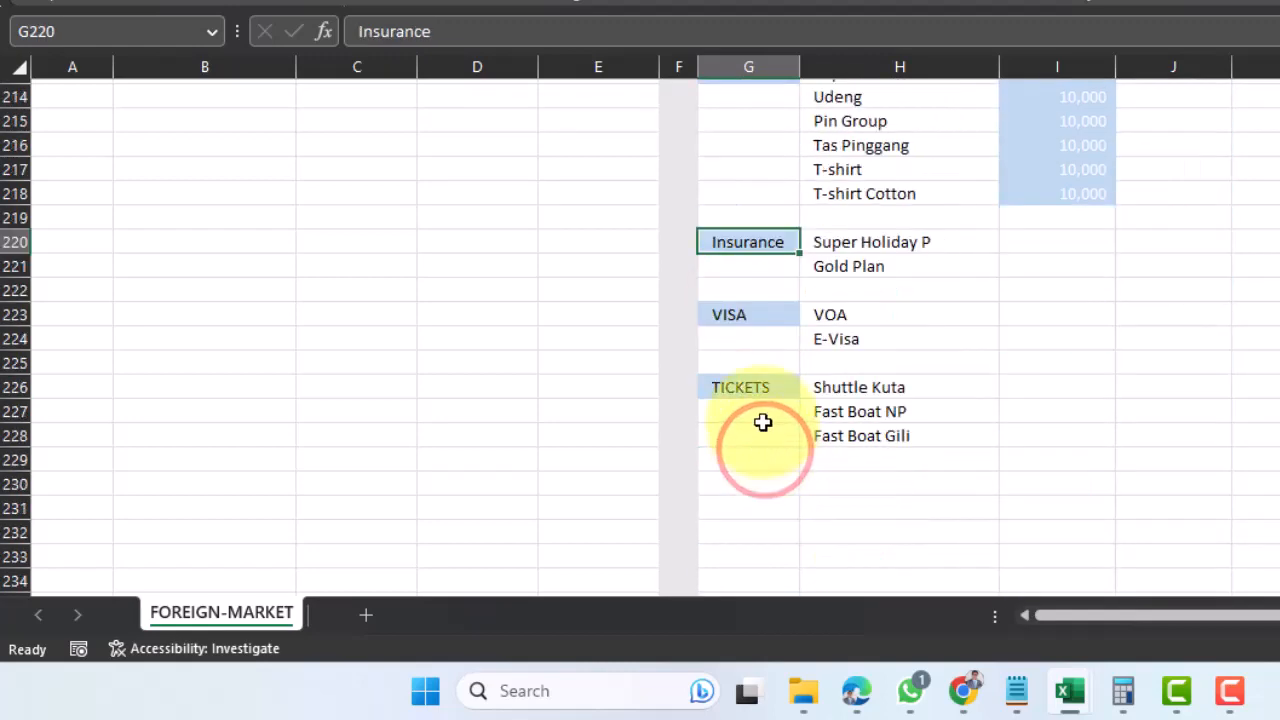
{"action": "left_click", "coordinate": [757, 316]}
{"action": "left_click", "coordinate": [738, 385]}
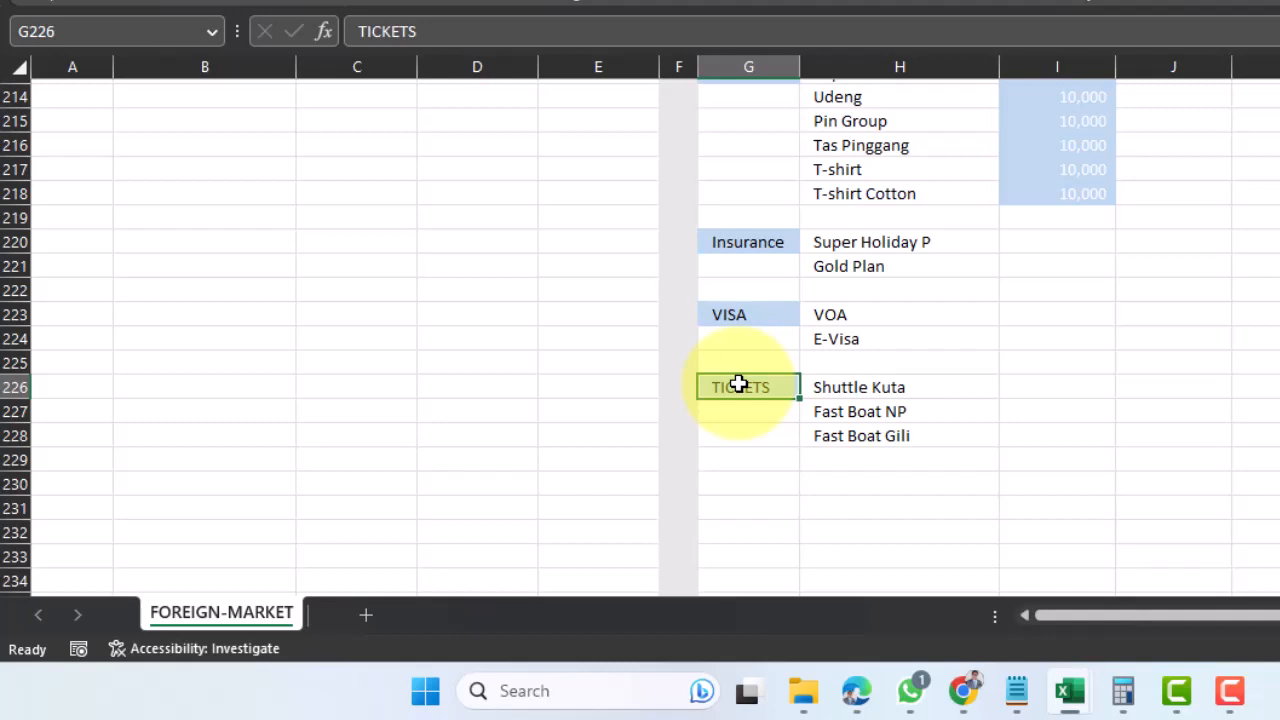
Inspect the Shuttle Kuta, Fast Boat NP and Fast Boat Gili components of the TICKETS group
{"action": "left_click", "coordinate": [846, 434]}
{"action": "left_click", "coordinate": [851, 388]}
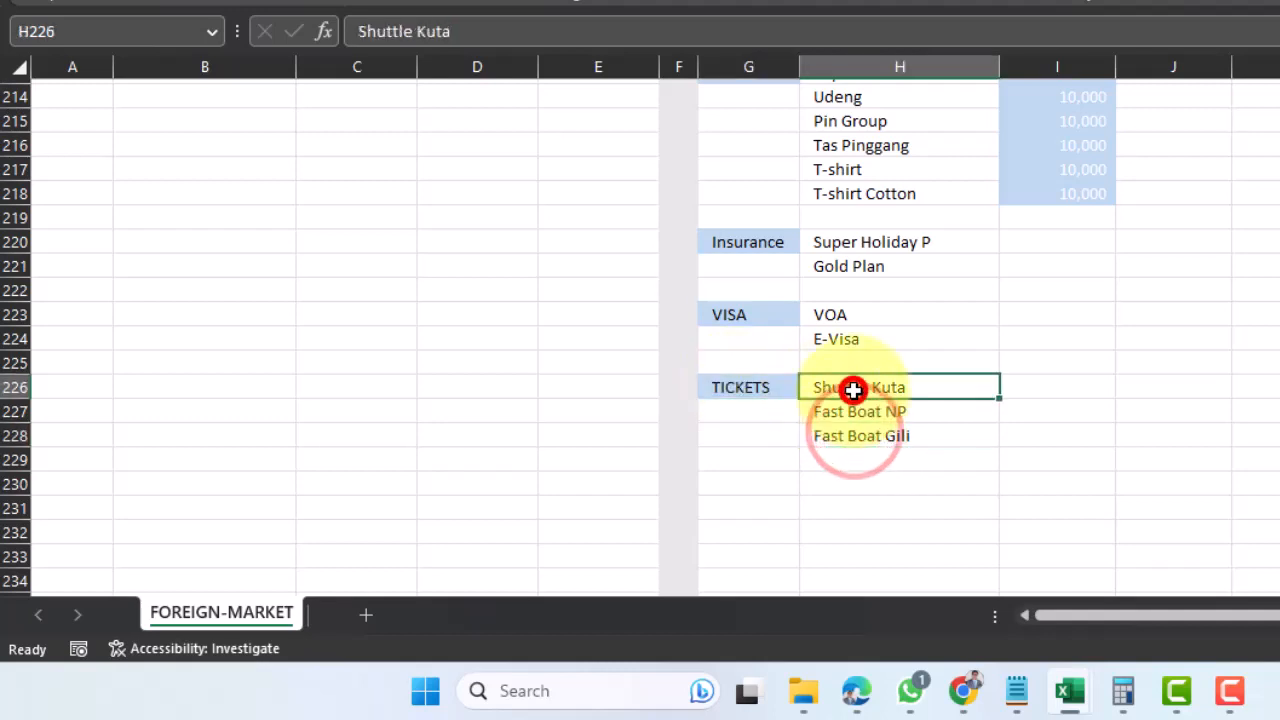
{"action": "left_click", "coordinate": [856, 412]}
{"action": "left_click", "coordinate": [854, 434]}
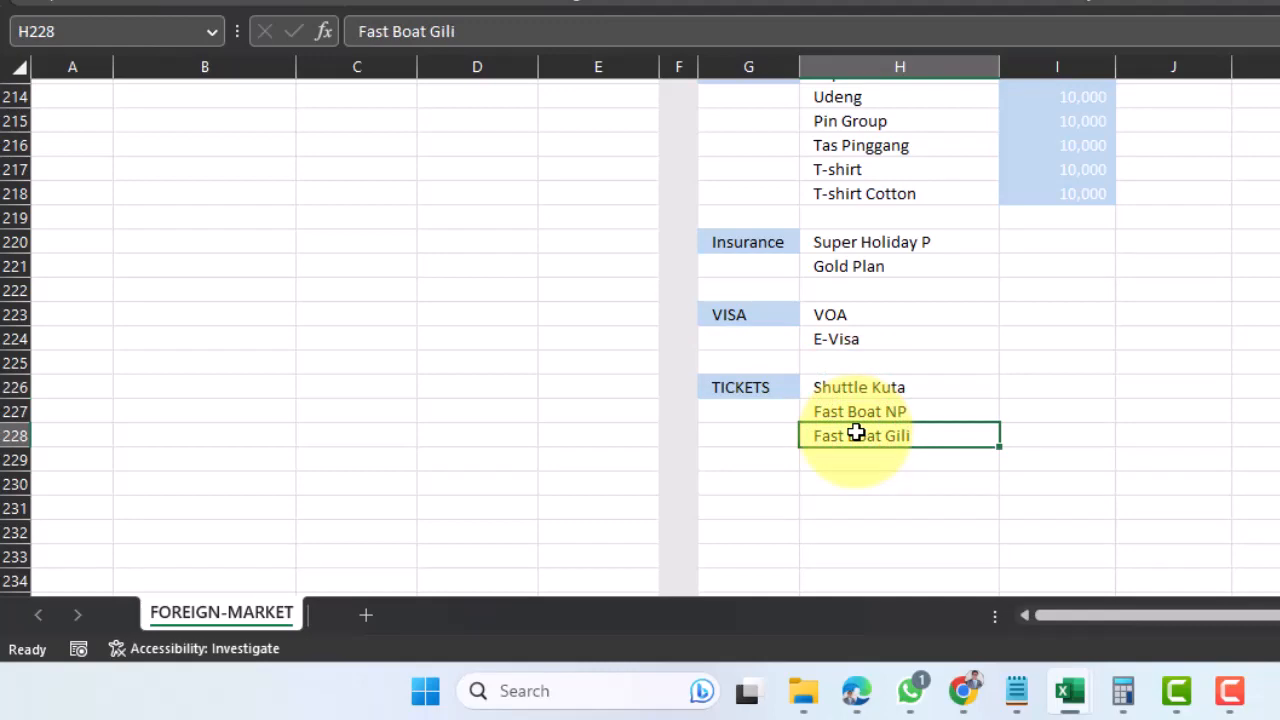
Look back through the Admission components and return to the start of the FOREIGN-MARKET sheet
{"action": "scroll", "coordinate": [856, 434], "scroll_direction": "up", "scroll_amount": 20}
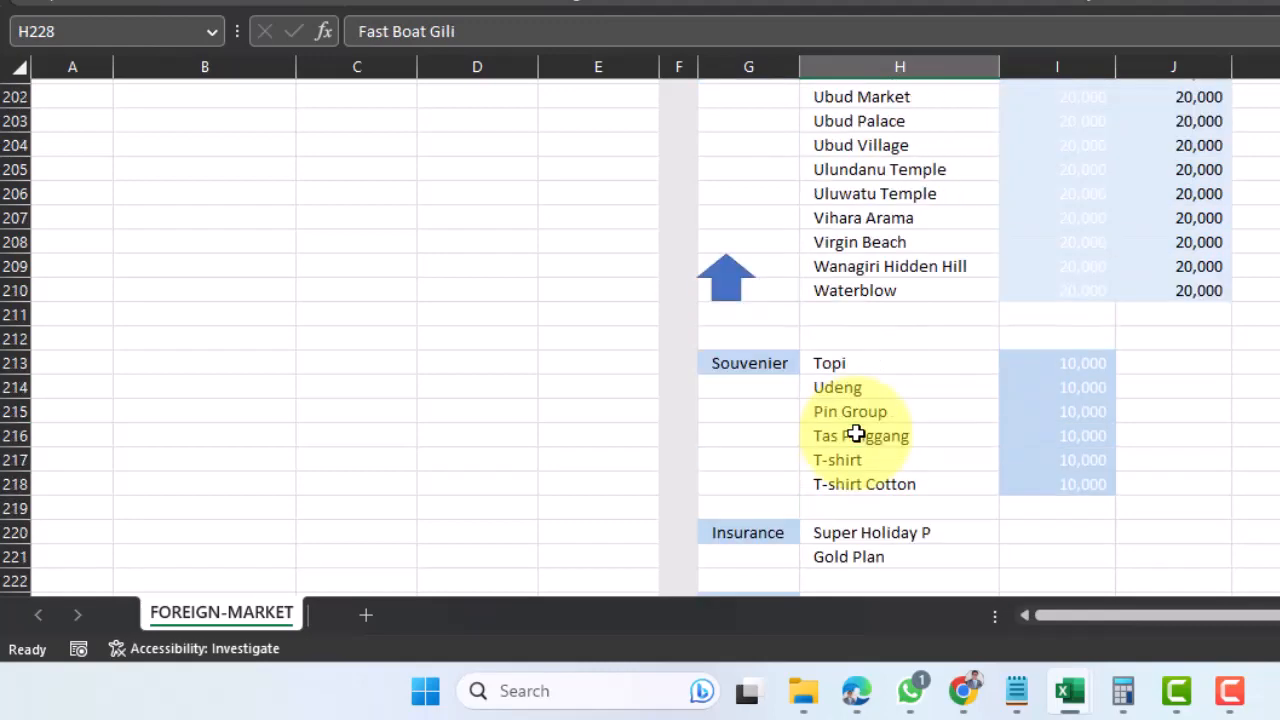
{"action": "scroll", "coordinate": [856, 434], "scroll_direction": "down", "scroll_amount": 20}
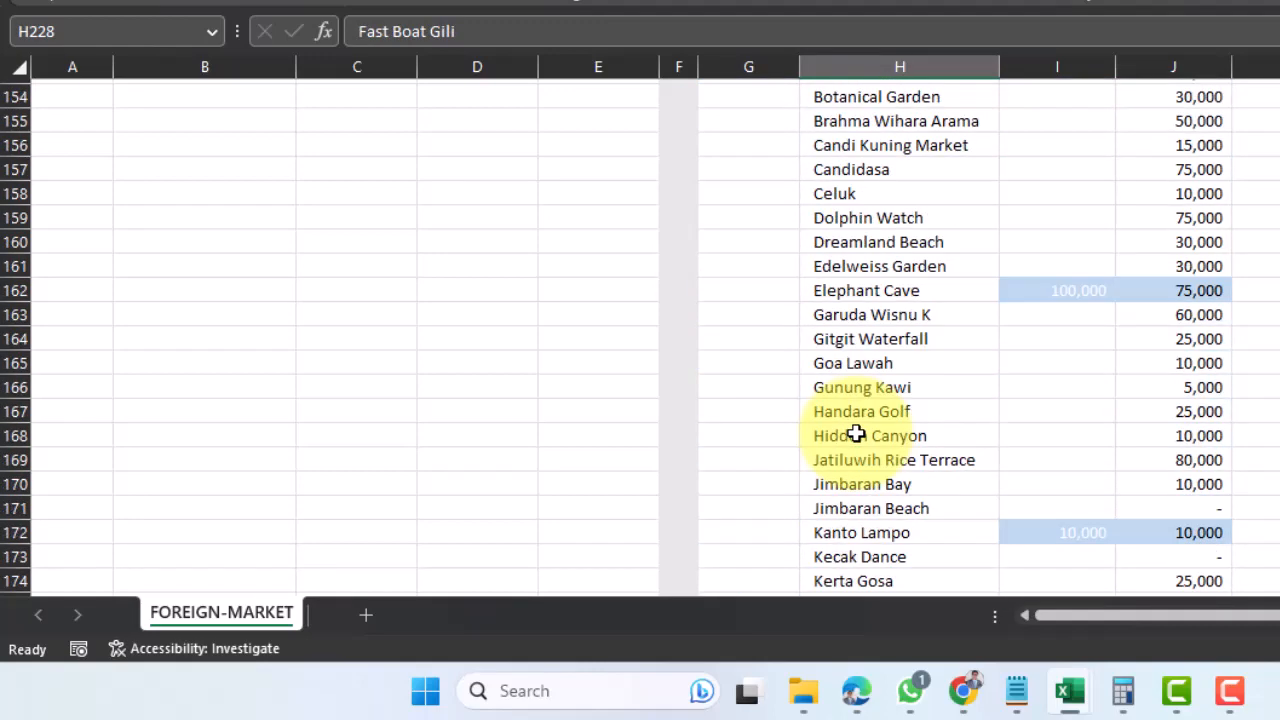
{"action": "left_click", "coordinate": [752, 292]}
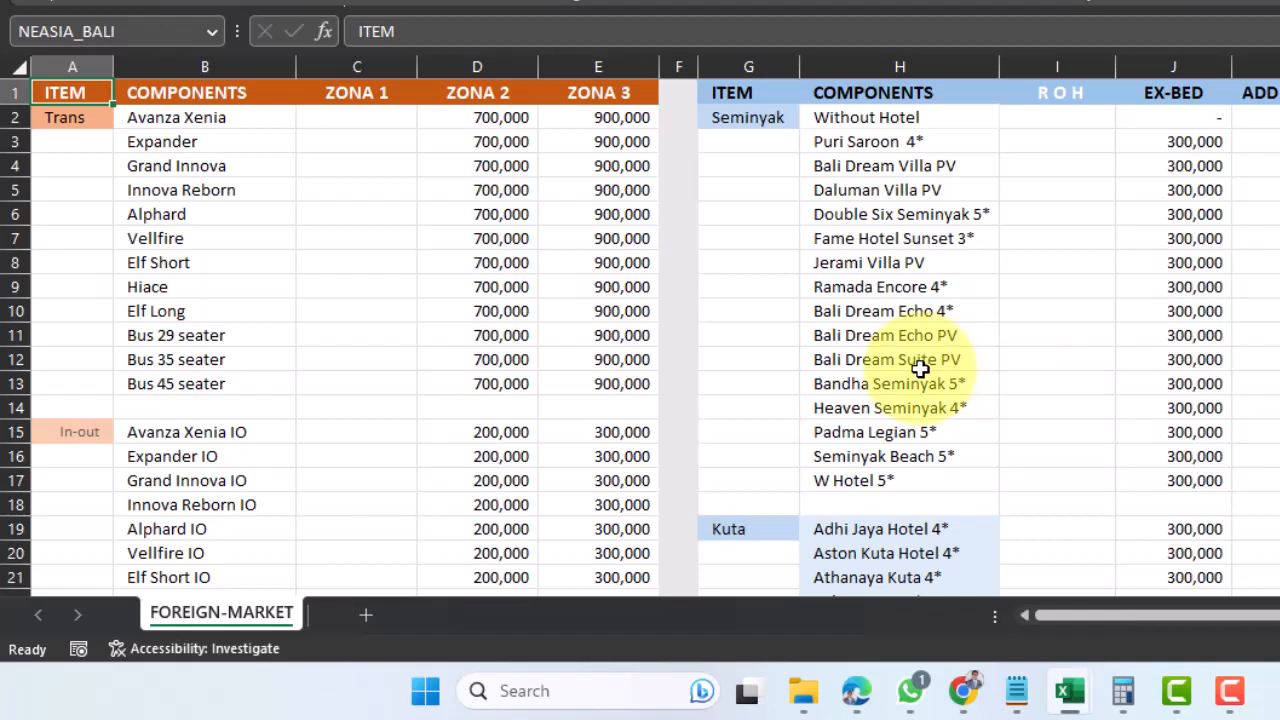
Switch to the 6D5N-BALI-ROUNDTRIP workbook and review the Group Leader row under SUPPORTING UNITS on the FAQ sheet
{"action": "mouse_move", "coordinate": [1068, 694]}
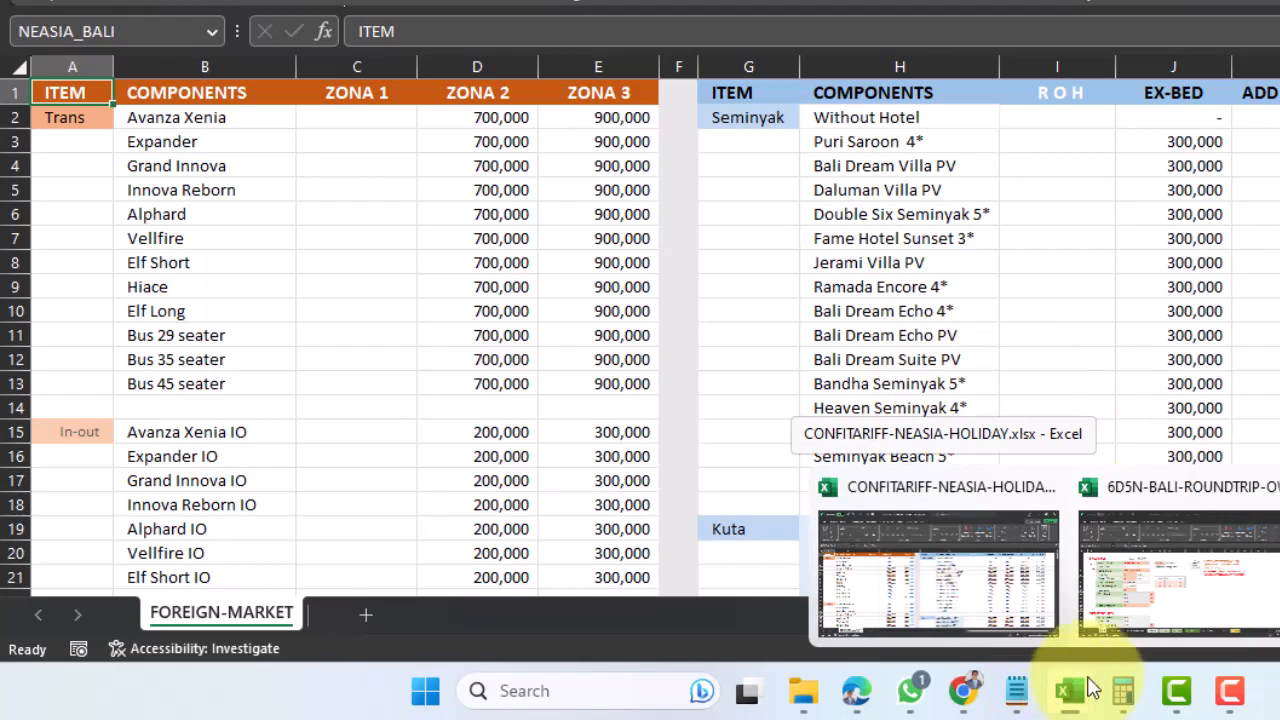
{"action": "left_click", "coordinate": [1158, 582]}
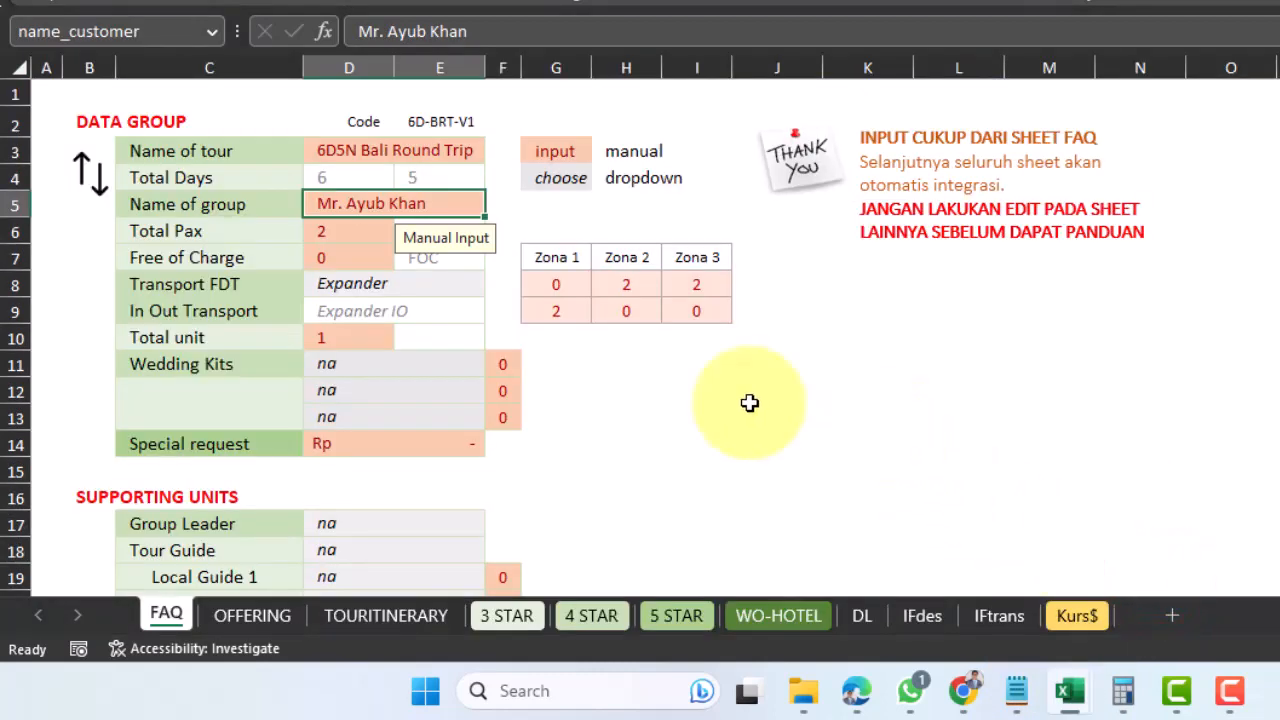
{"action": "scroll", "coordinate": [470, 420], "scroll_direction": "down", "scroll_amount": 4}
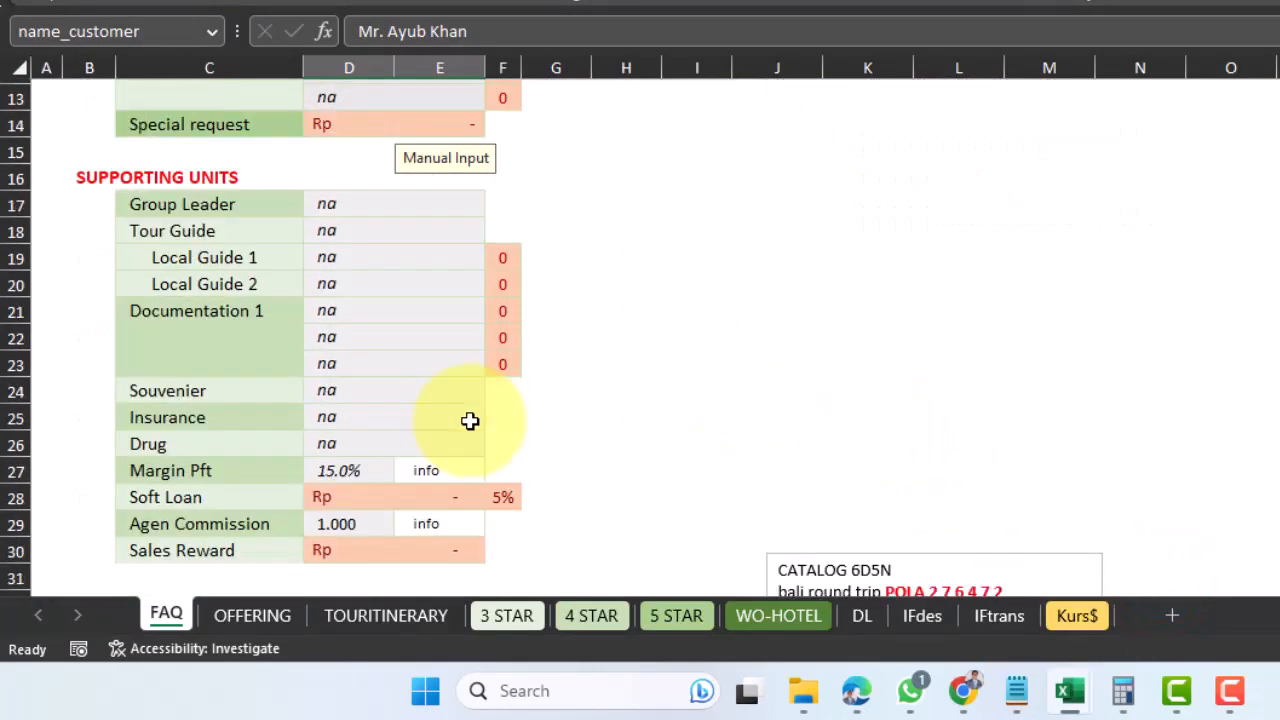
{"action": "left_click", "coordinate": [156, 210]}
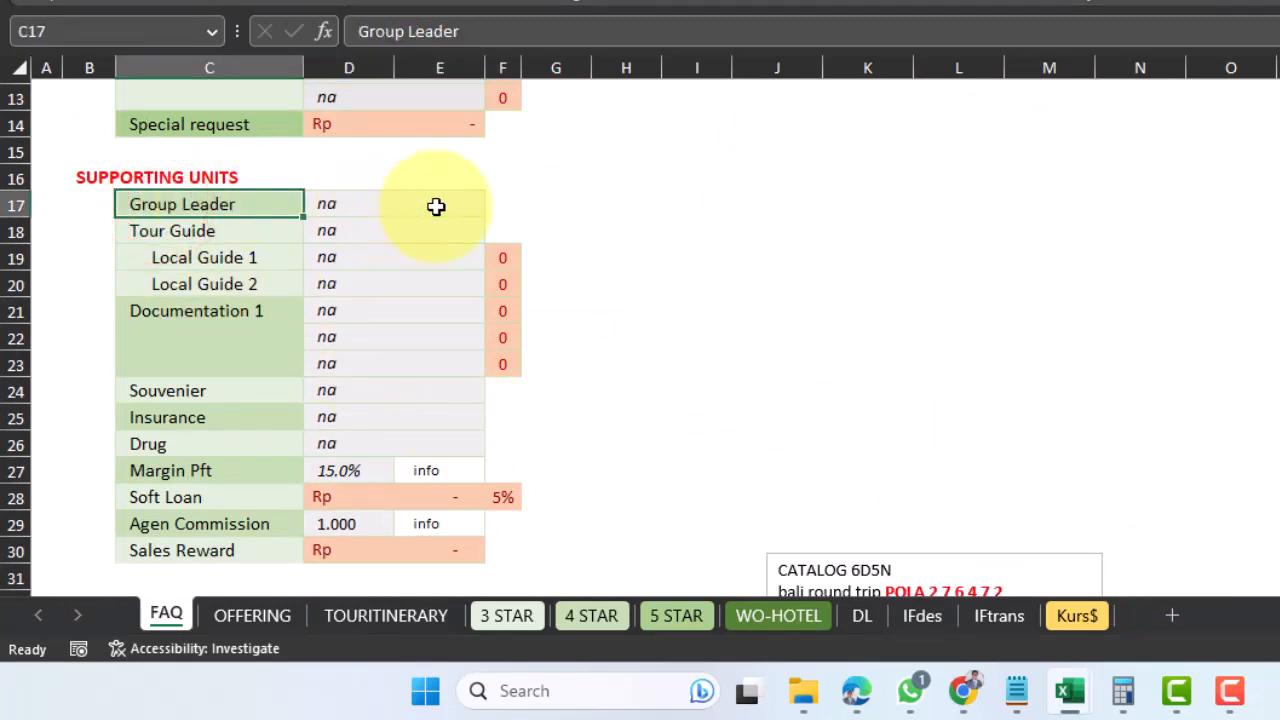
{"action": "scroll", "coordinate": [436, 206], "scroll_direction": "up", "scroll_amount": 4}
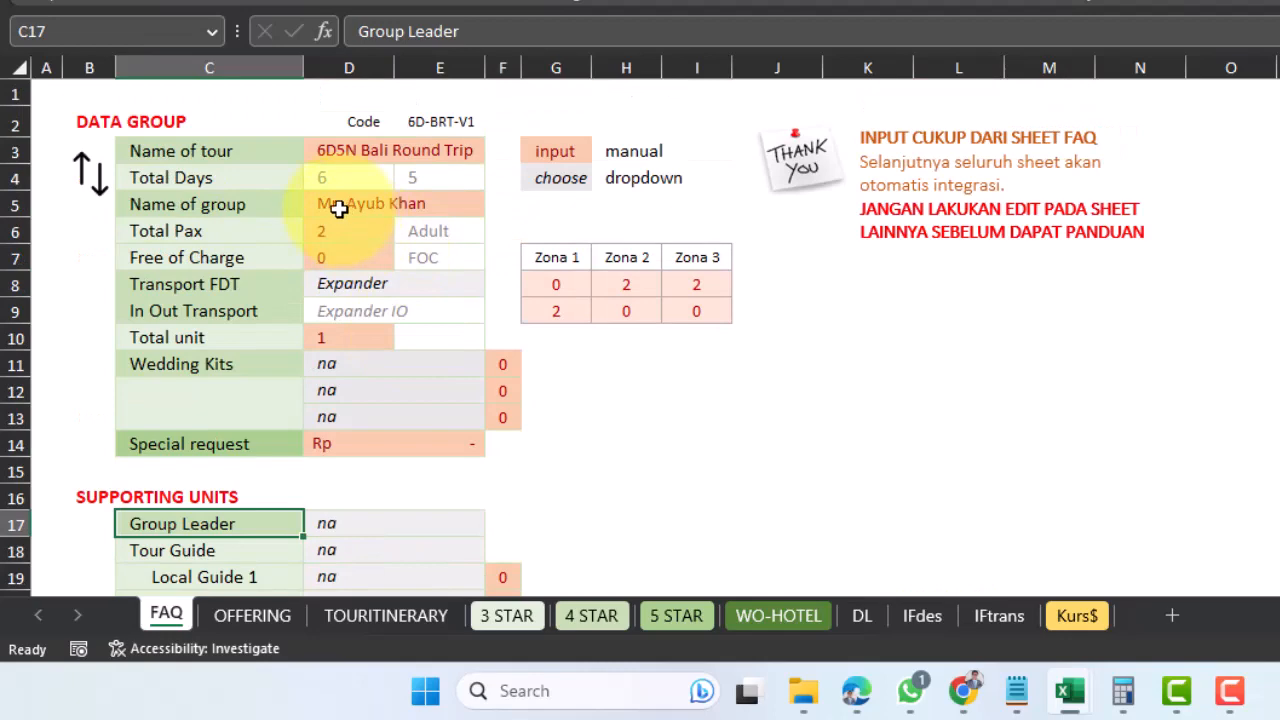
Set Total Pax to 20 in the DATA GROUP section of the FAQ sheet
{"action": "left_click", "coordinate": [331, 234]}
{"action": "scroll", "coordinate": [325, 260], "scroll_direction": "down", "scroll_amount": 2}
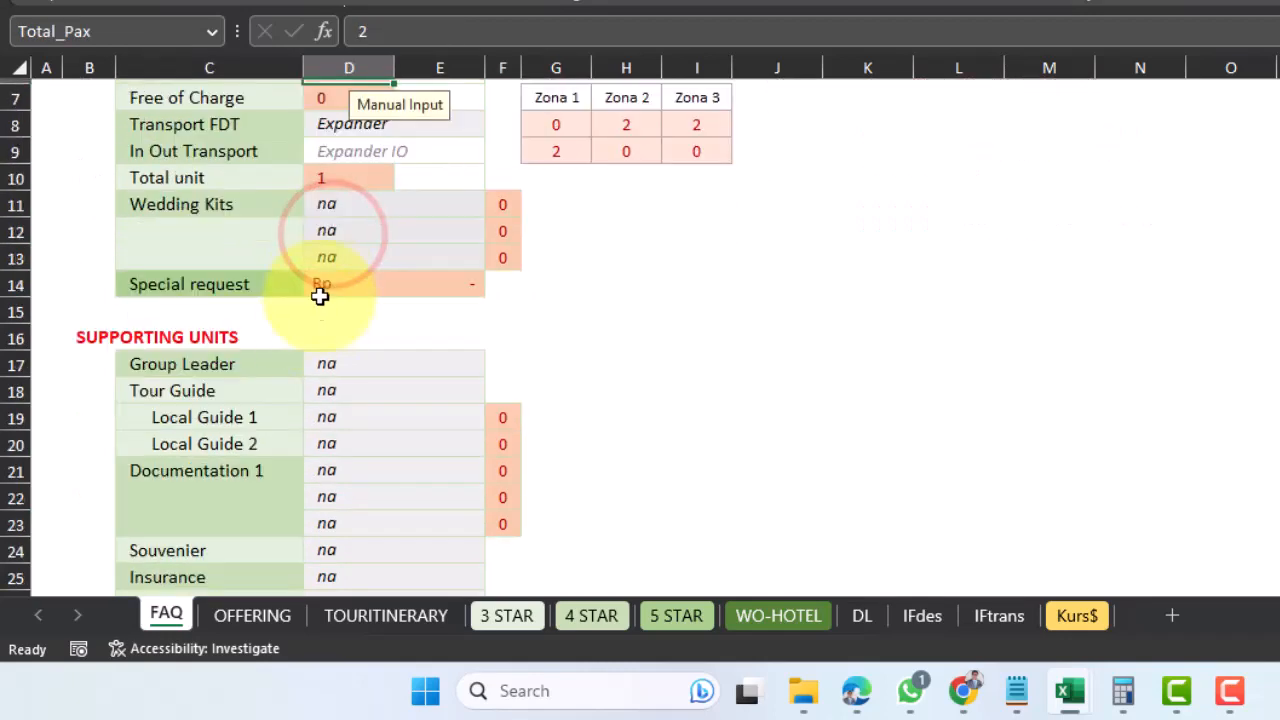
{"action": "left_click", "coordinate": [204, 367]}
{"action": "scroll", "coordinate": [177, 366], "scroll_direction": "up", "scroll_amount": 2}
{"action": "left_click", "coordinate": [336, 231]}
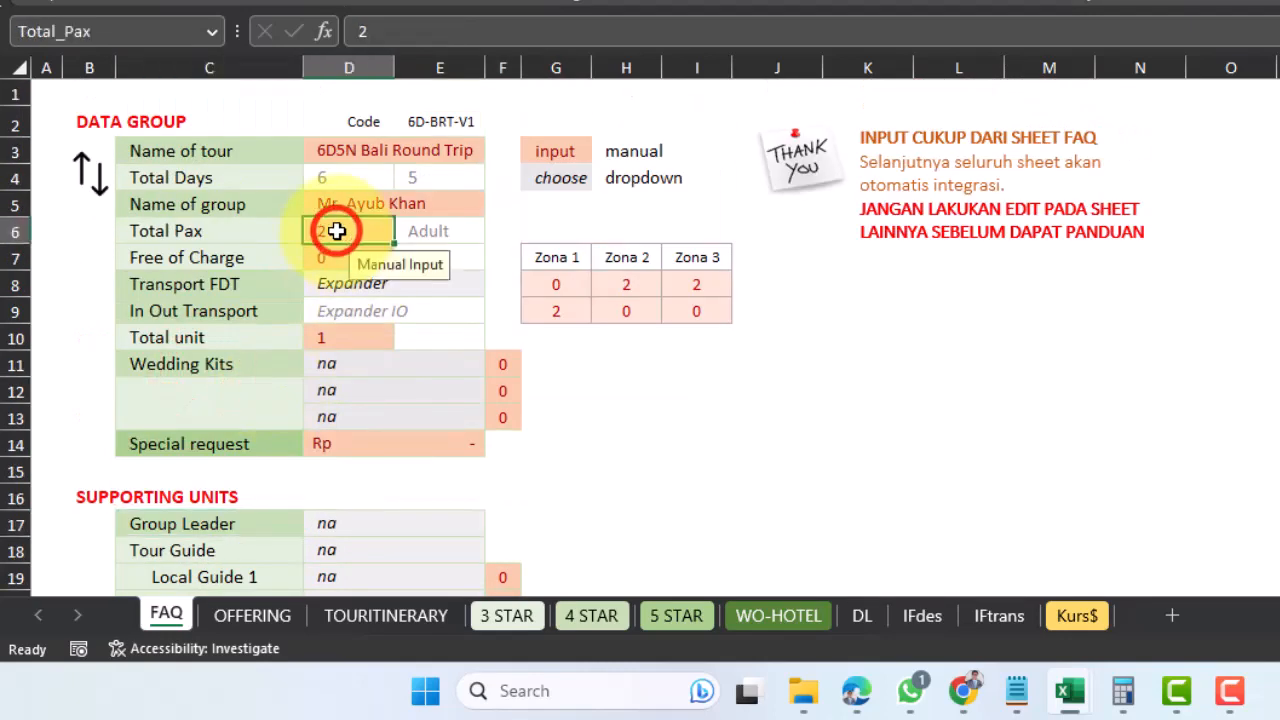
{"action": "key", "text": "F2"}
{"action": "type", "text": "0"}
{"action": "key", "text": "Return"}
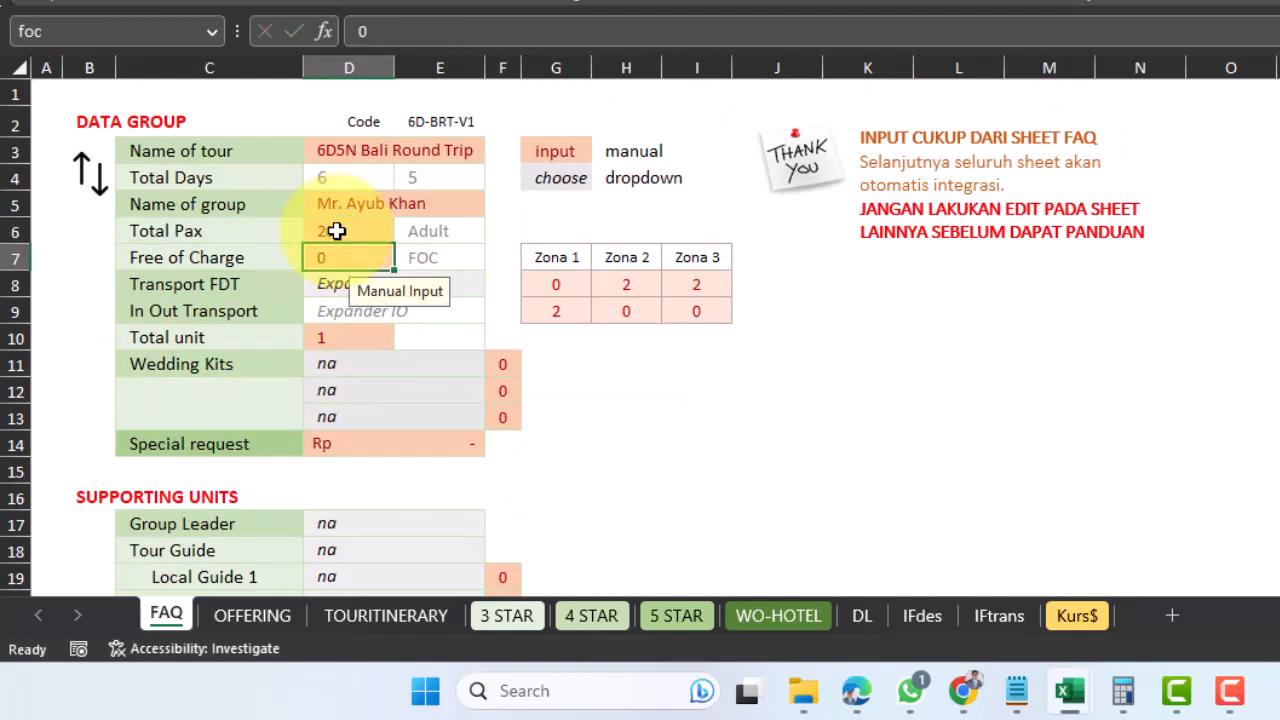
Set Group Leader to Tour leader in the SUPPORTING UNITS section
{"action": "left_click", "coordinate": [364, 519]}
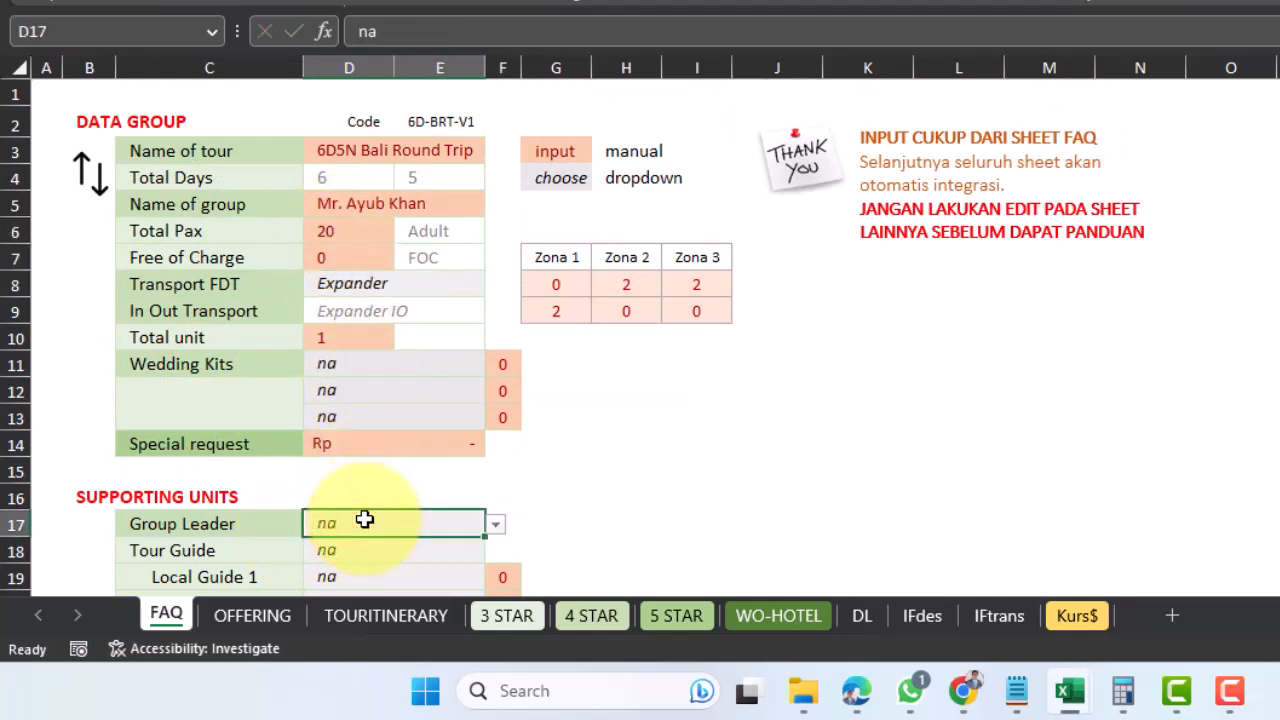
{"action": "left_click", "coordinate": [495, 524]}
{"action": "left_click", "coordinate": [393, 561]}
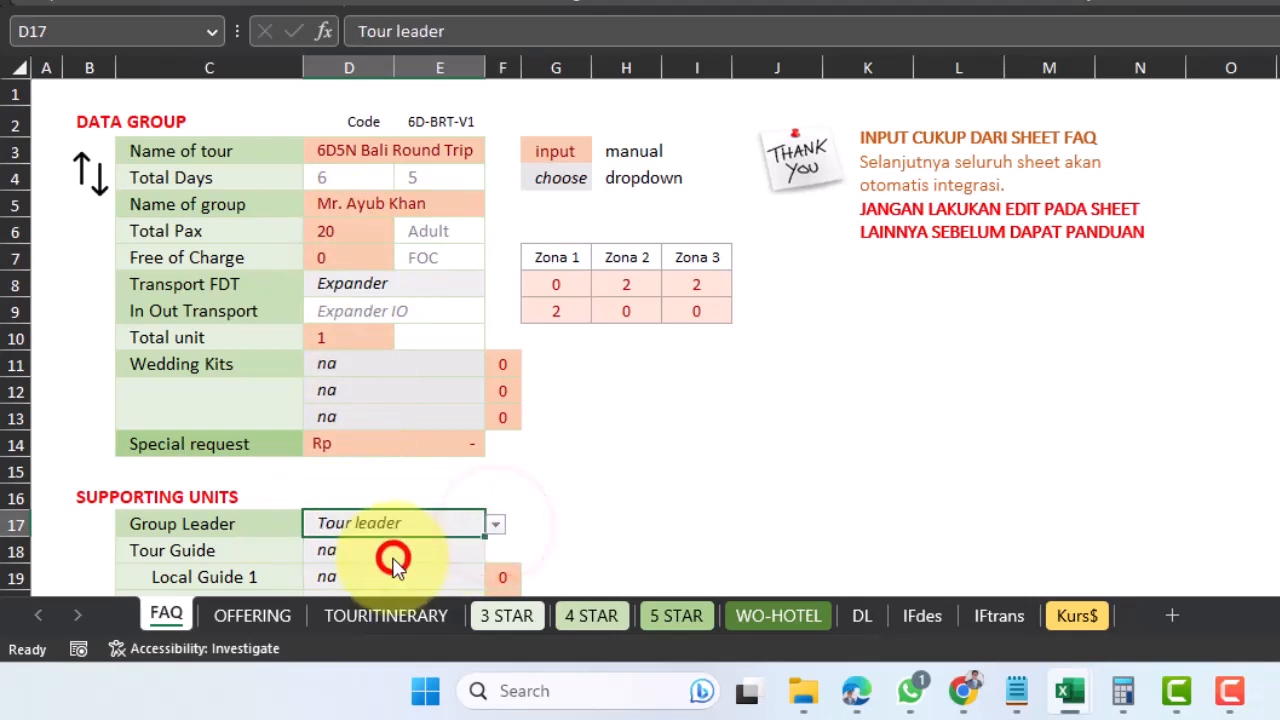
{"action": "left_click", "coordinate": [356, 527]}
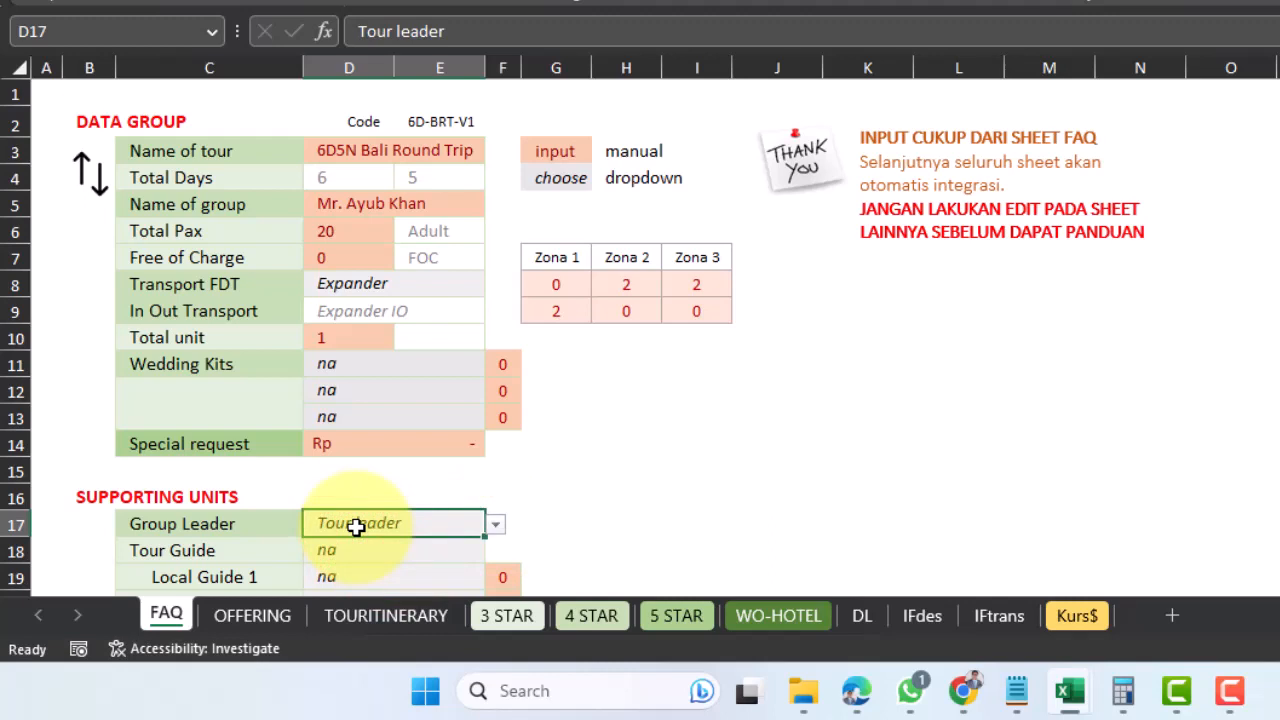
Inspect the payment status formula beside TL Room in cell A22 of the 3 STAR sheet
{"action": "left_click", "coordinate": [507, 614]}
{"action": "scroll", "coordinate": [222, 405], "scroll_direction": "down", "scroll_amount": 3}
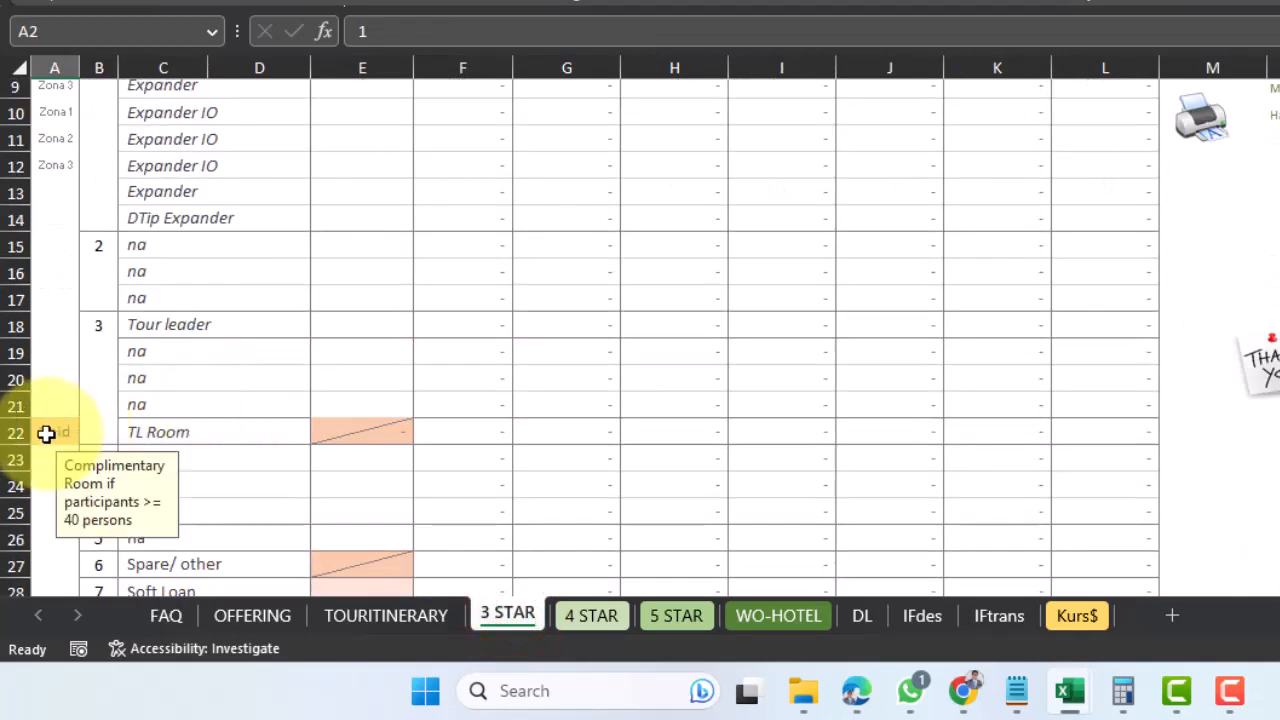
{"action": "left_click", "coordinate": [46, 432]}
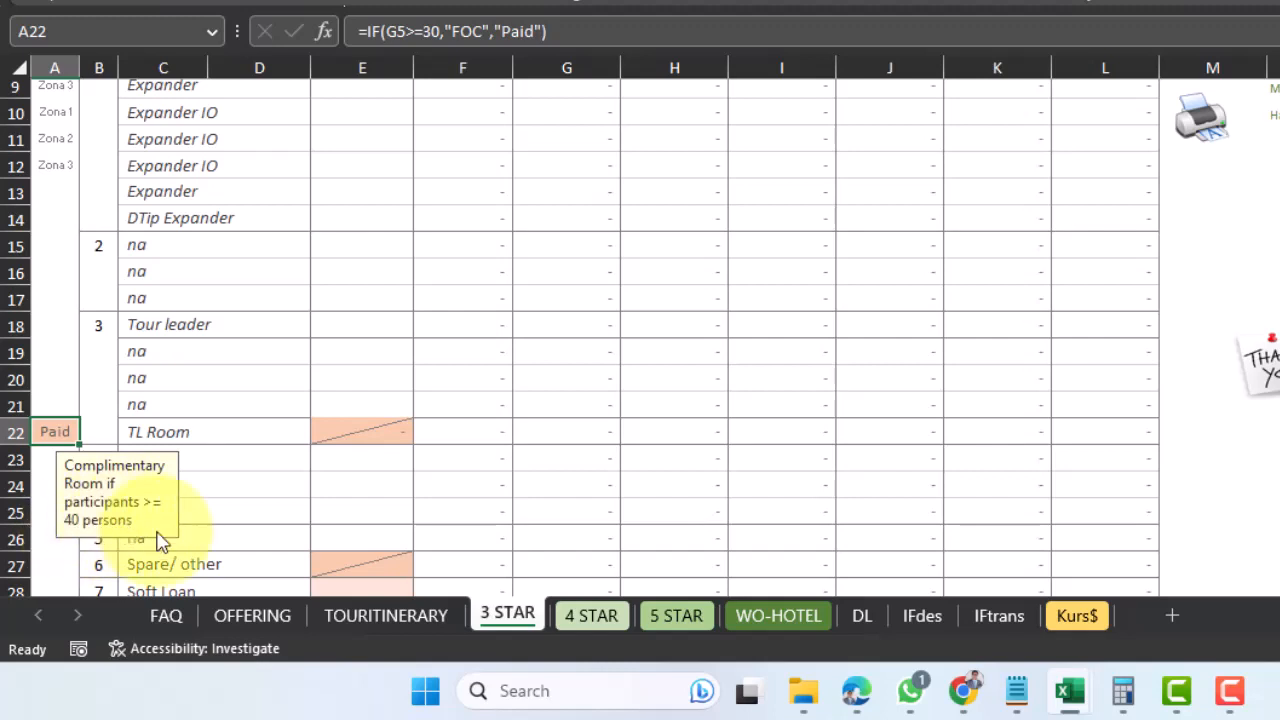
Return to the FAQ sheet and set Total Pax to 40
{"action": "left_click", "coordinate": [174, 613]}
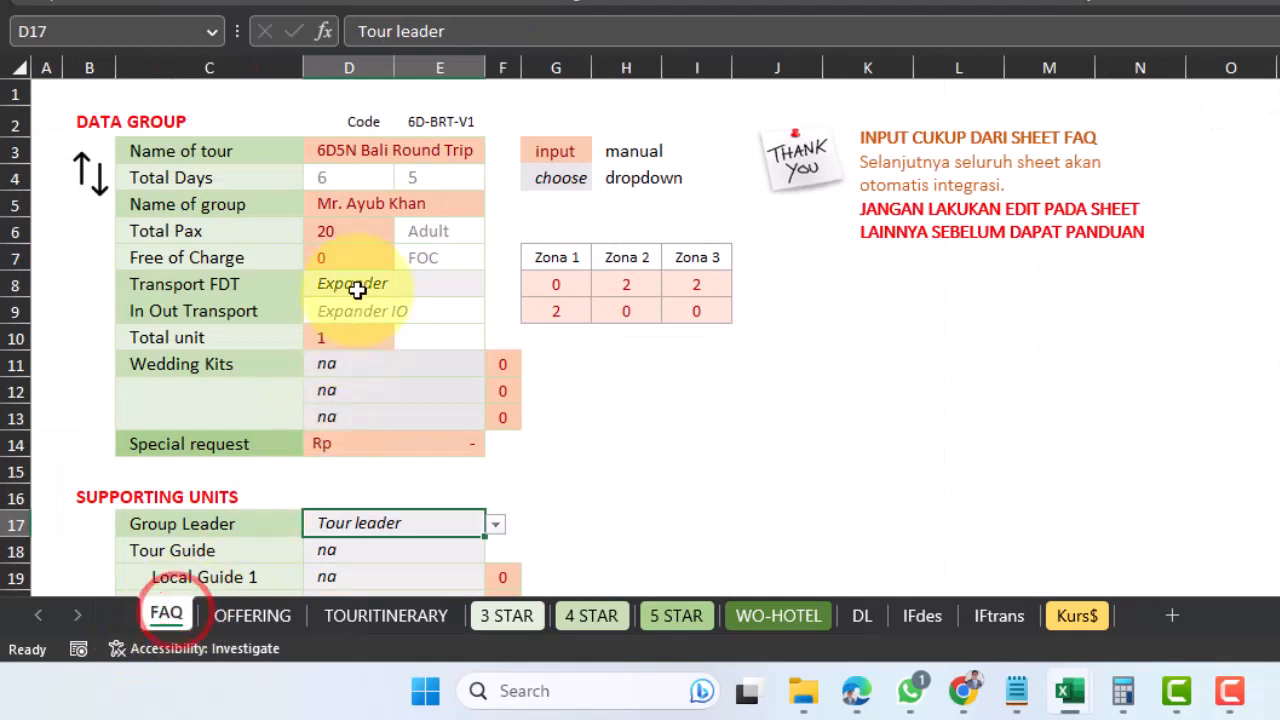
{"action": "left_click", "coordinate": [331, 234]}
{"action": "type", "text": "40"}
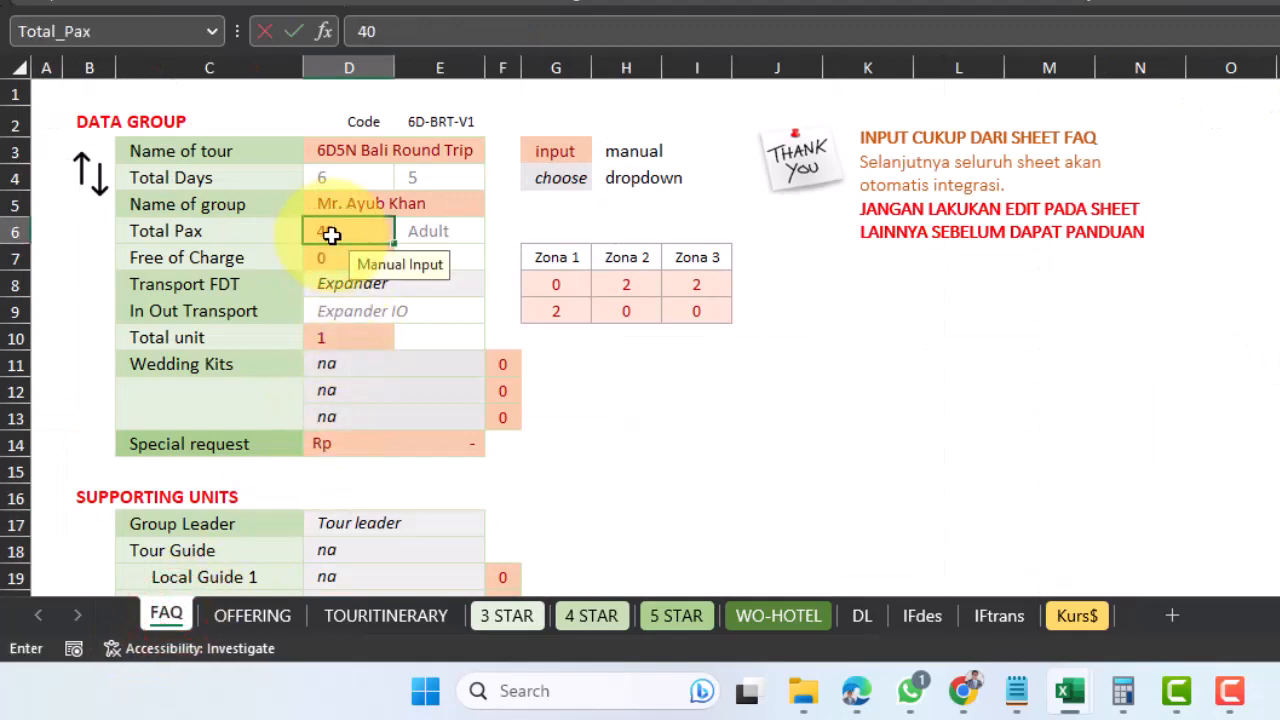
{"action": "key", "text": "Return"}
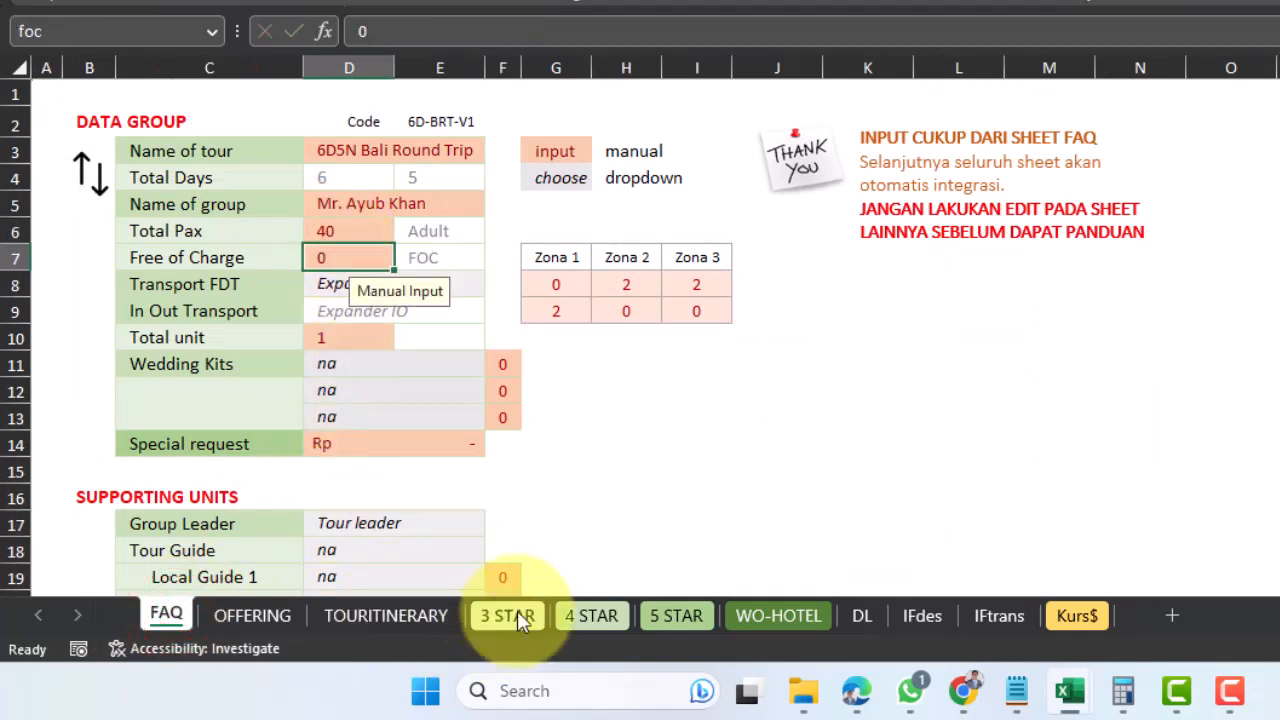
Check the TL Room payment status in cell A22 of the 3 STAR sheet against the inputs in the FAQ sheet
{"action": "left_click", "coordinate": [507, 615]}
{"action": "left_click", "coordinate": [64, 432]}
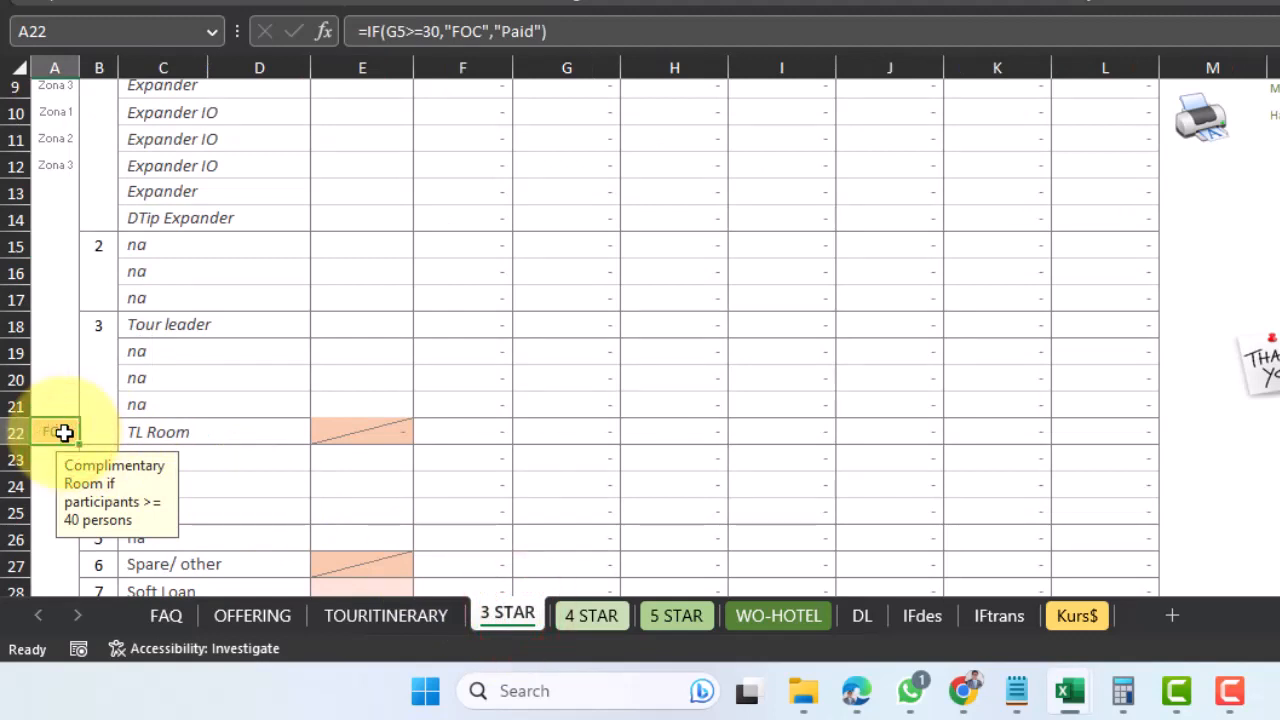
{"action": "left_click", "coordinate": [168, 613]}
{"action": "scroll", "coordinate": [278, 522], "scroll_direction": "down", "scroll_amount": 1}
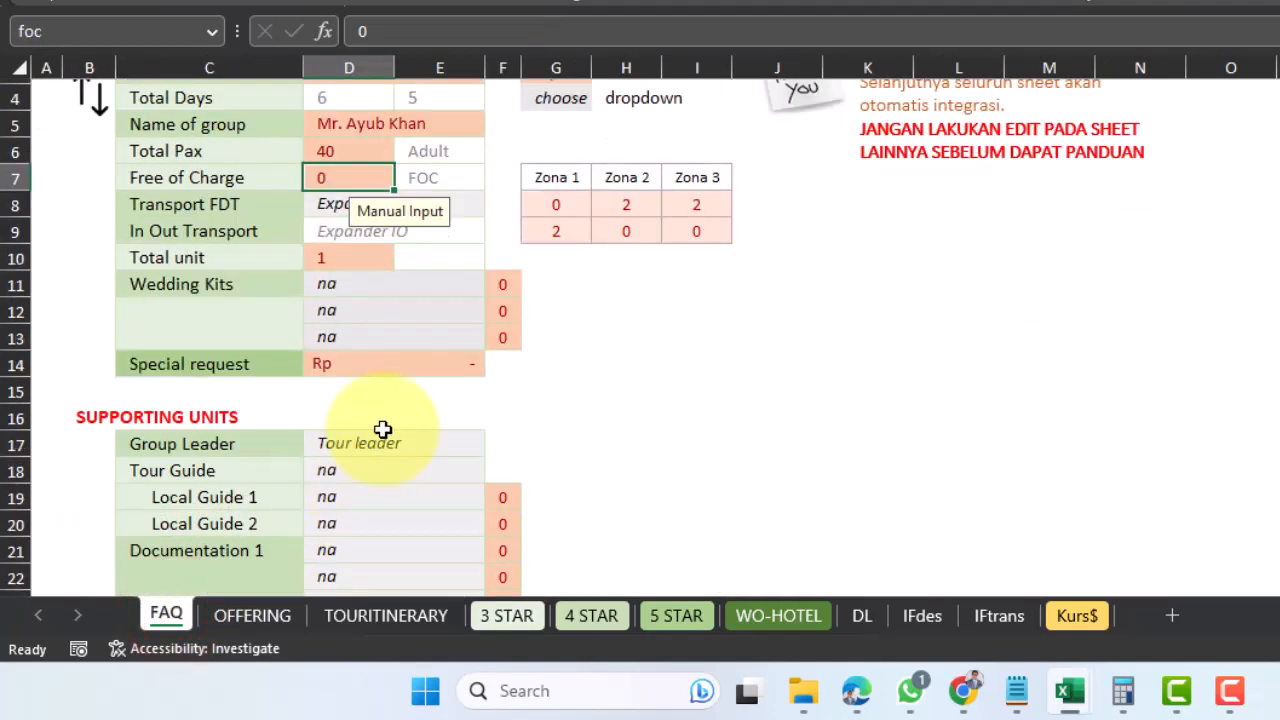
{"action": "left_click", "coordinate": [508, 613]}
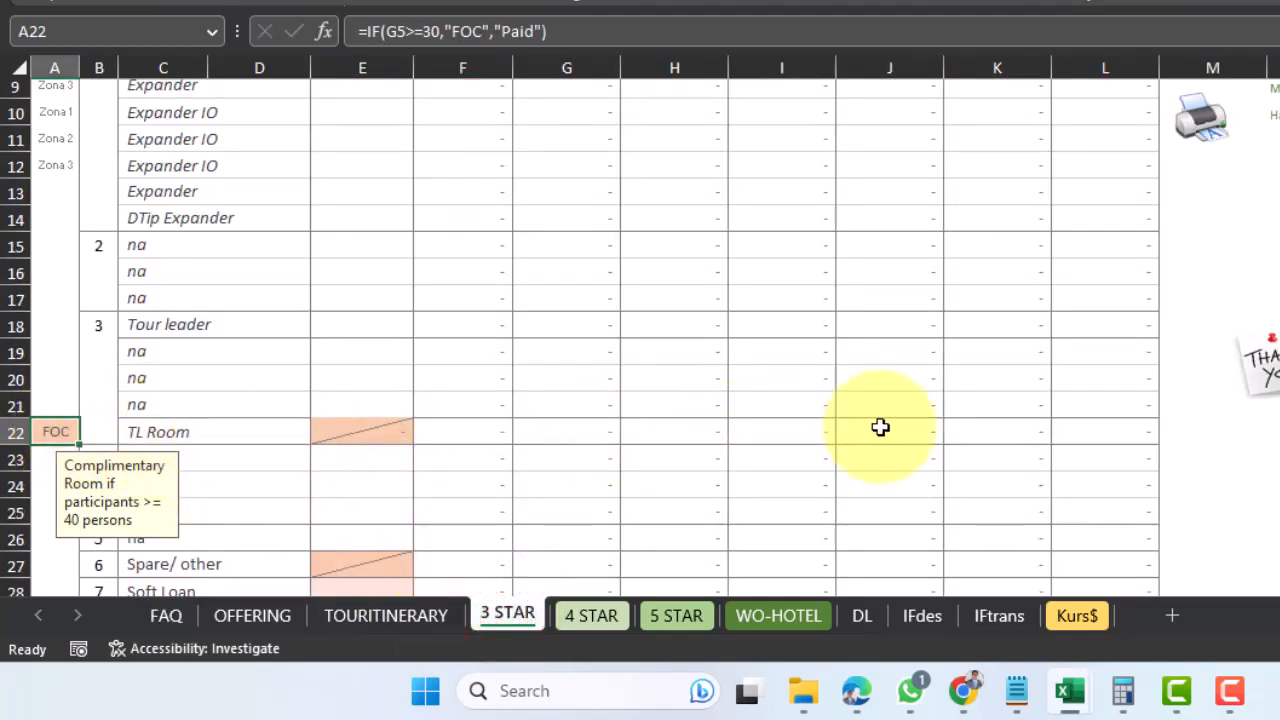
Set the transport Total unit to 8 in the DATA GROUP section of the FAQ sheet
{"action": "left_click", "coordinate": [168, 617]}
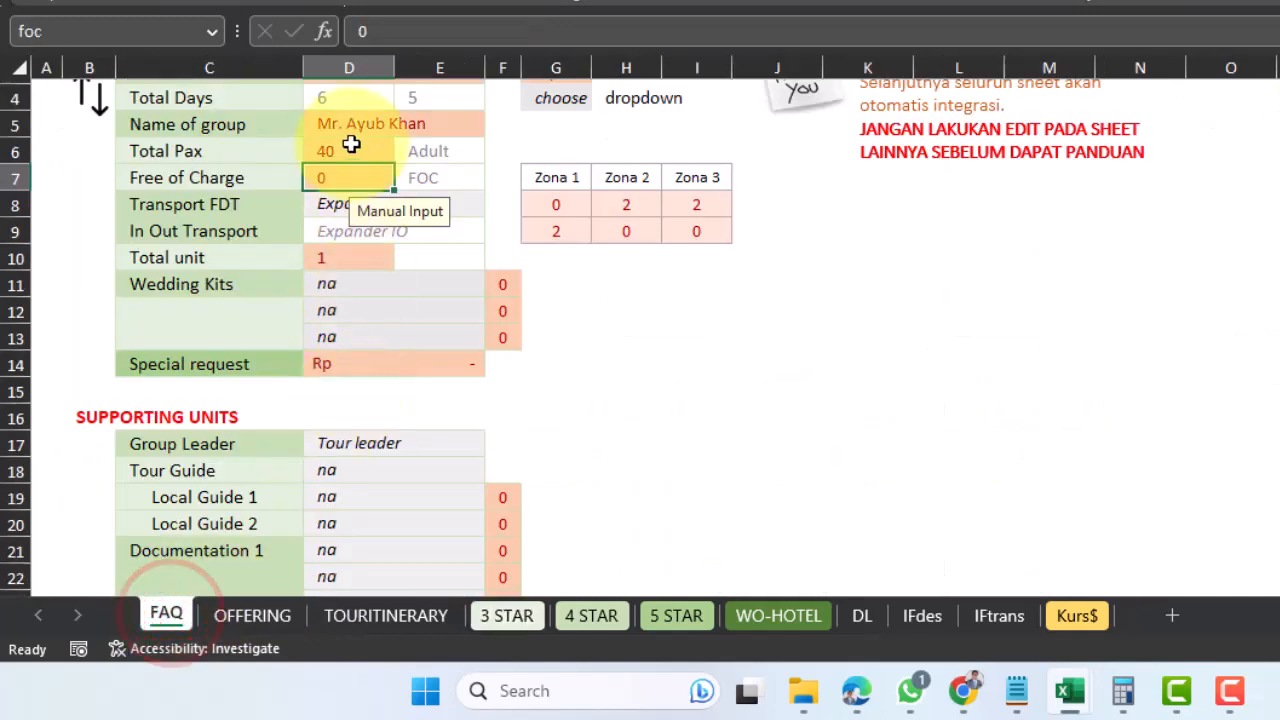
{"action": "left_click", "coordinate": [325, 204]}
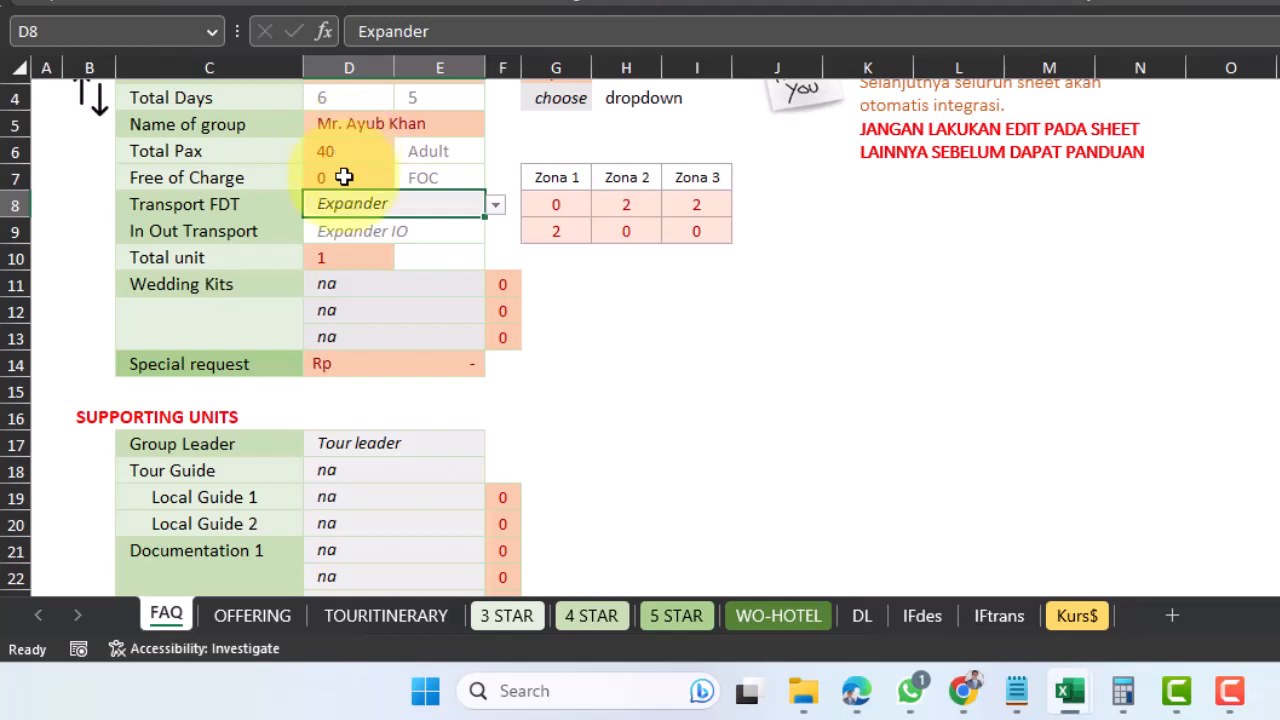
{"action": "left_click", "coordinate": [320, 262]}
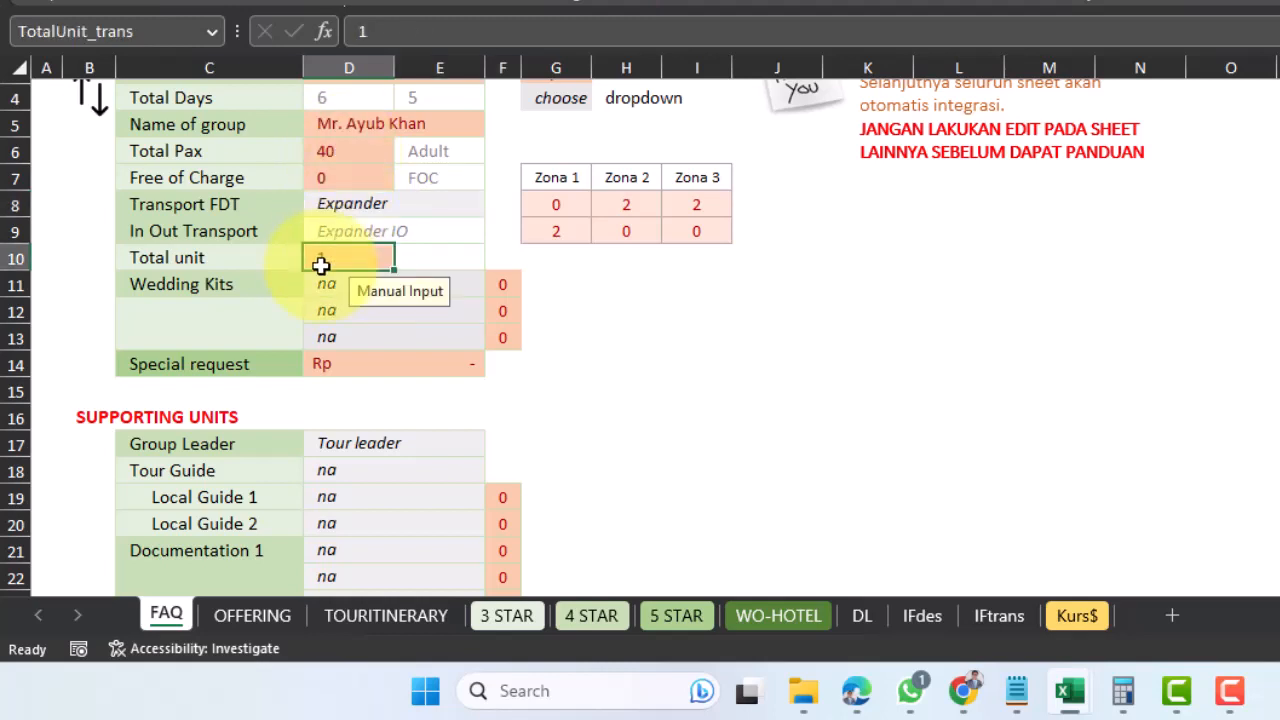
{"action": "type", "text": "0"}
{"action": "key", "text": "Return"}
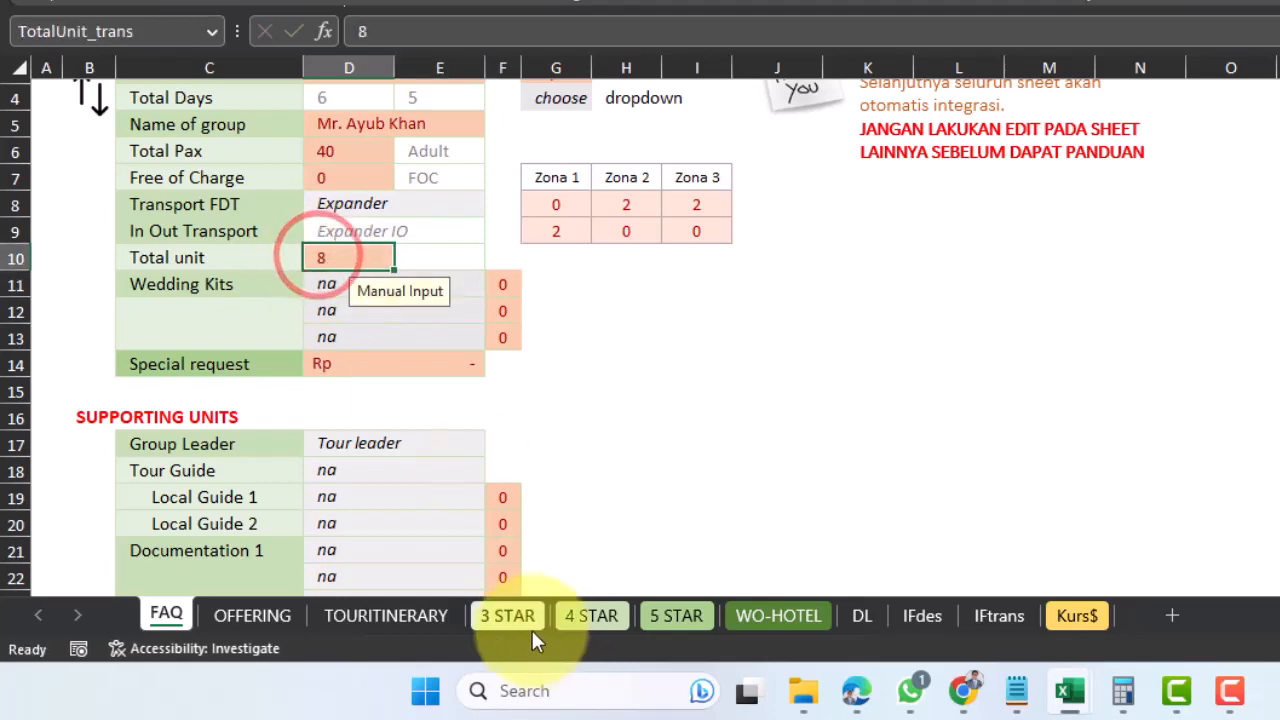
Examine the Zona 1 to Zona 3 labels beside the Expander and Expander IO rows in the 3 STAR sheet
{"action": "left_click", "coordinate": [507, 615]}
{"action": "scroll", "coordinate": [500, 420], "scroll_direction": "up", "scroll_amount": 3}
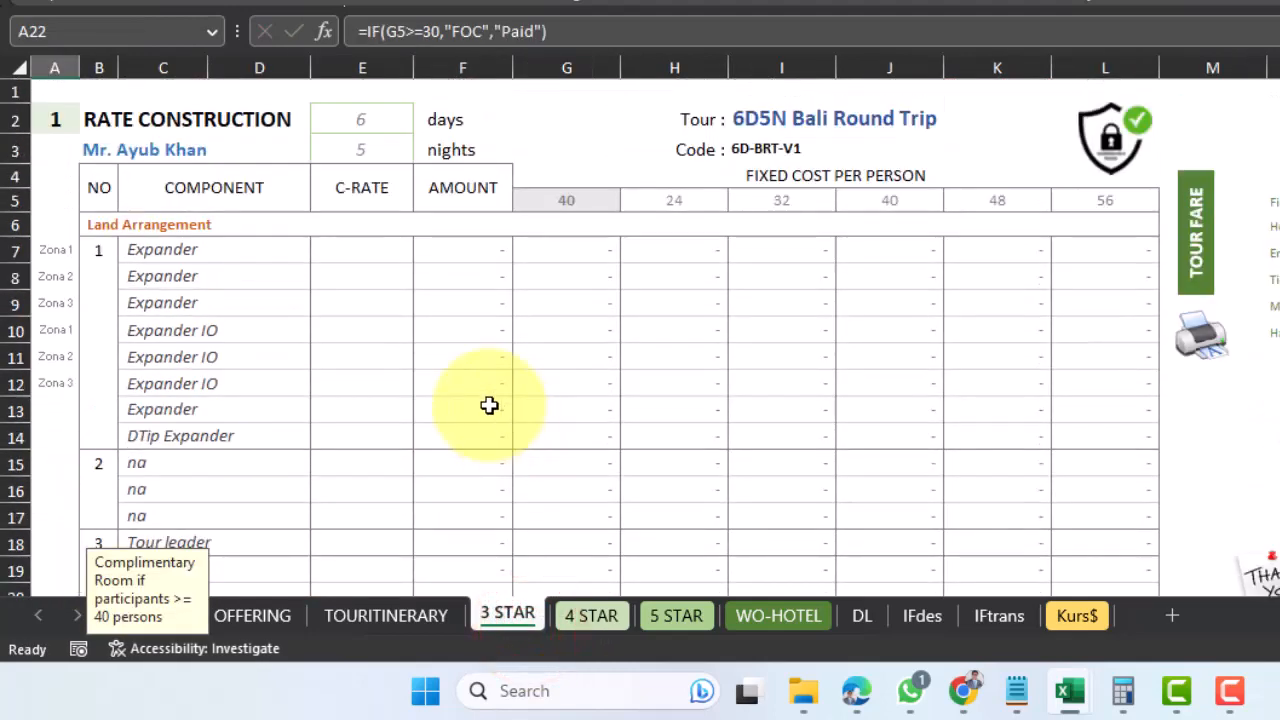
{"action": "left_click", "coordinate": [368, 252]}
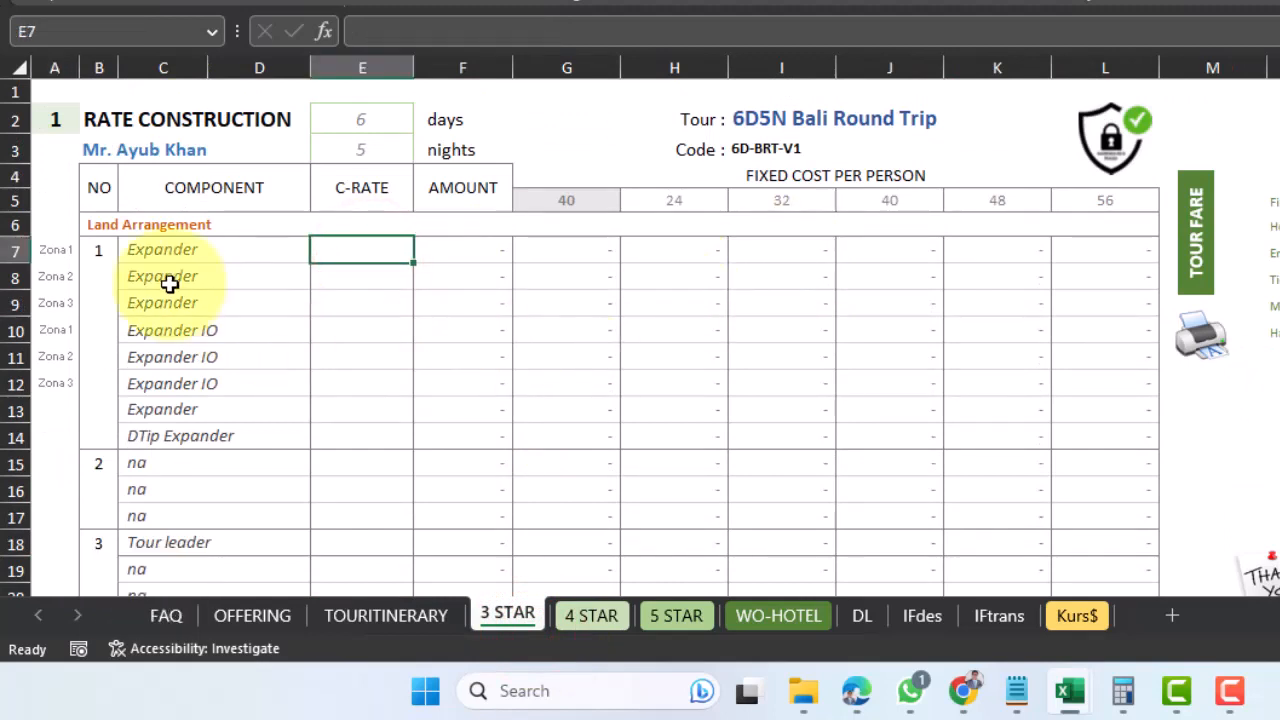
{"action": "left_click", "coordinate": [57, 249]}
{"action": "left_click", "coordinate": [56, 282]}
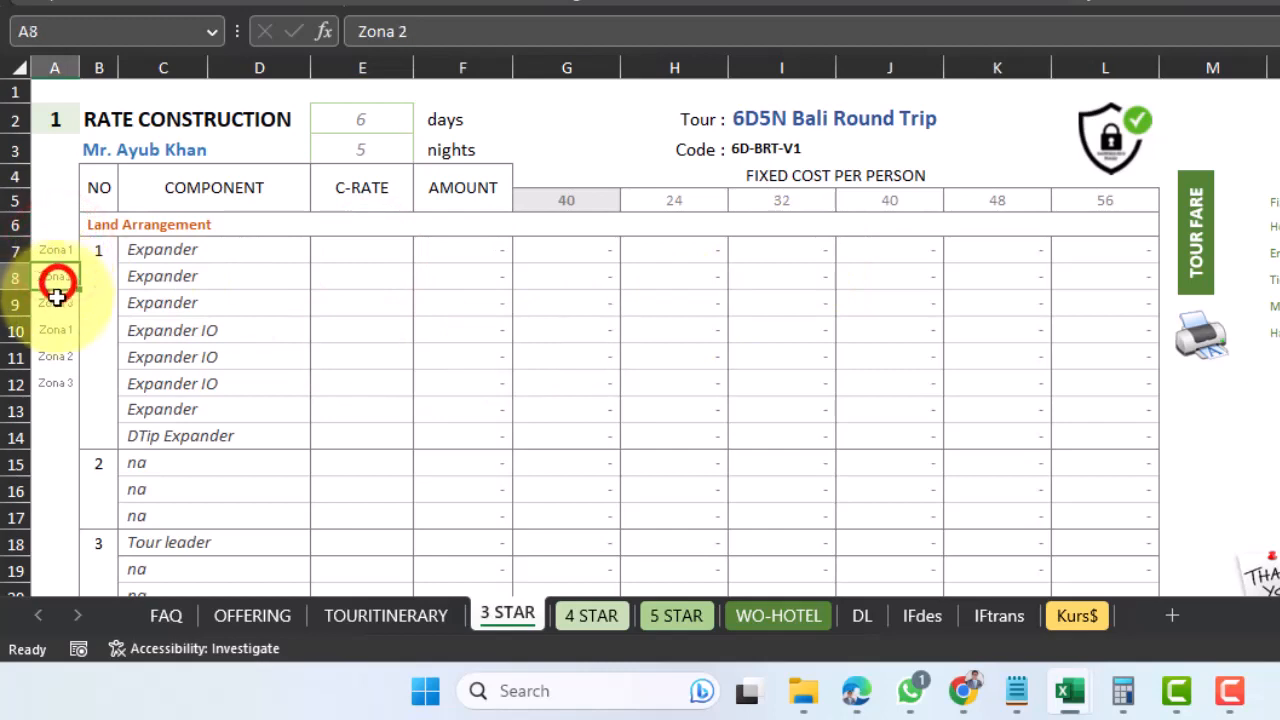
{"action": "left_click", "coordinate": [55, 302]}
{"action": "left_click_drag", "start_coordinate": [57, 328], "coordinate": [54, 371]}
{"action": "key", "text": "ctrl+v"}
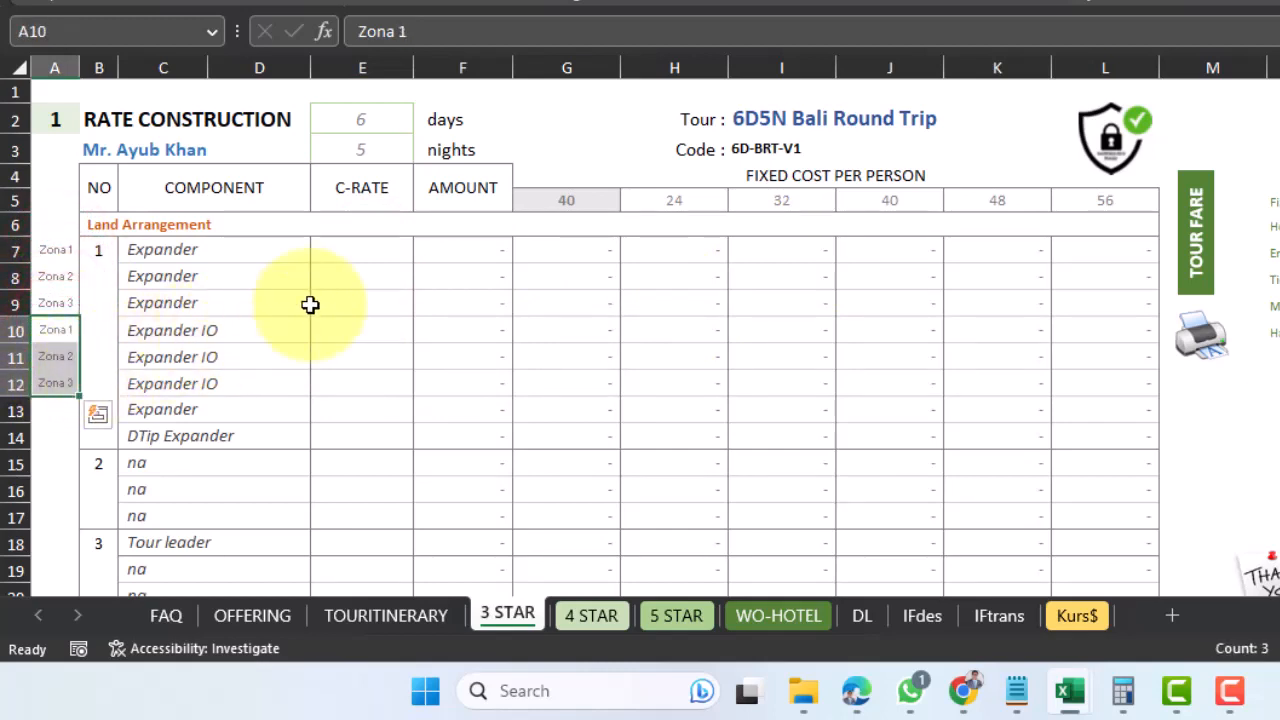
Enter Expander C-RATE values of 100 for Zona 1, 120 for Zona 2 and 130 for Zona 3, checking the AMOUNT formulas
{"action": "left_click", "coordinate": [362, 254]}
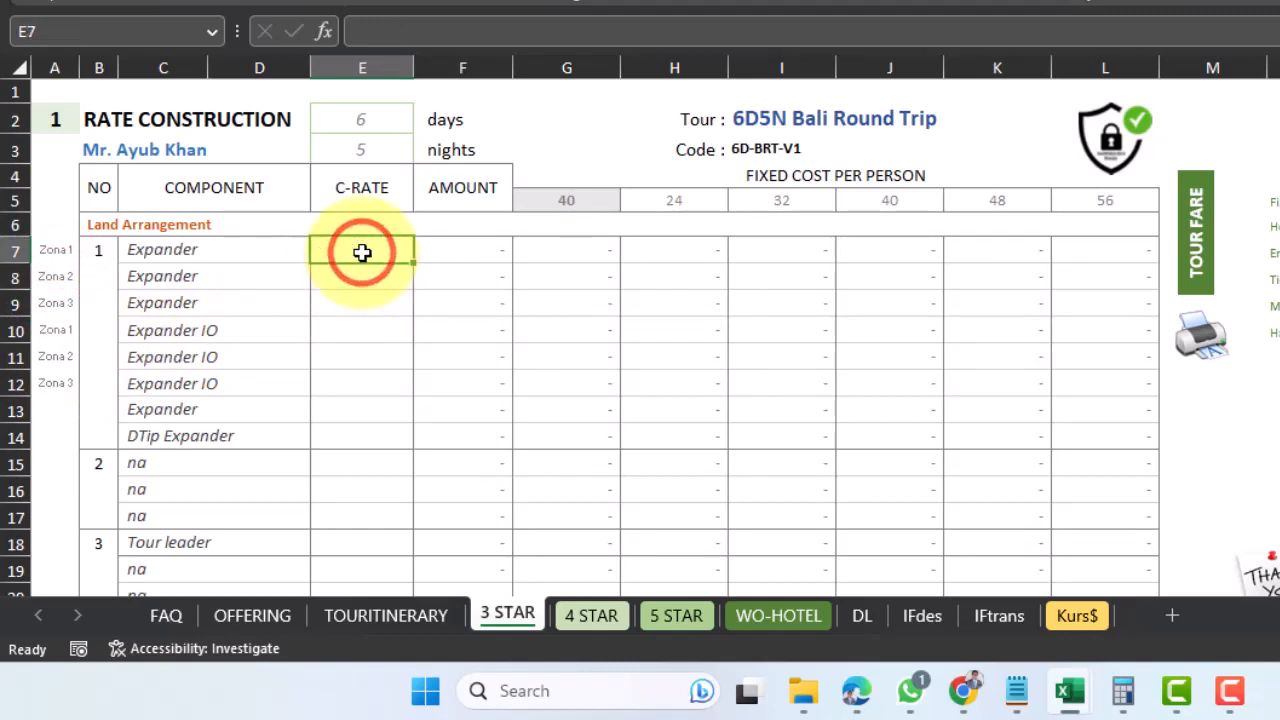
{"action": "type", "text": "100"}
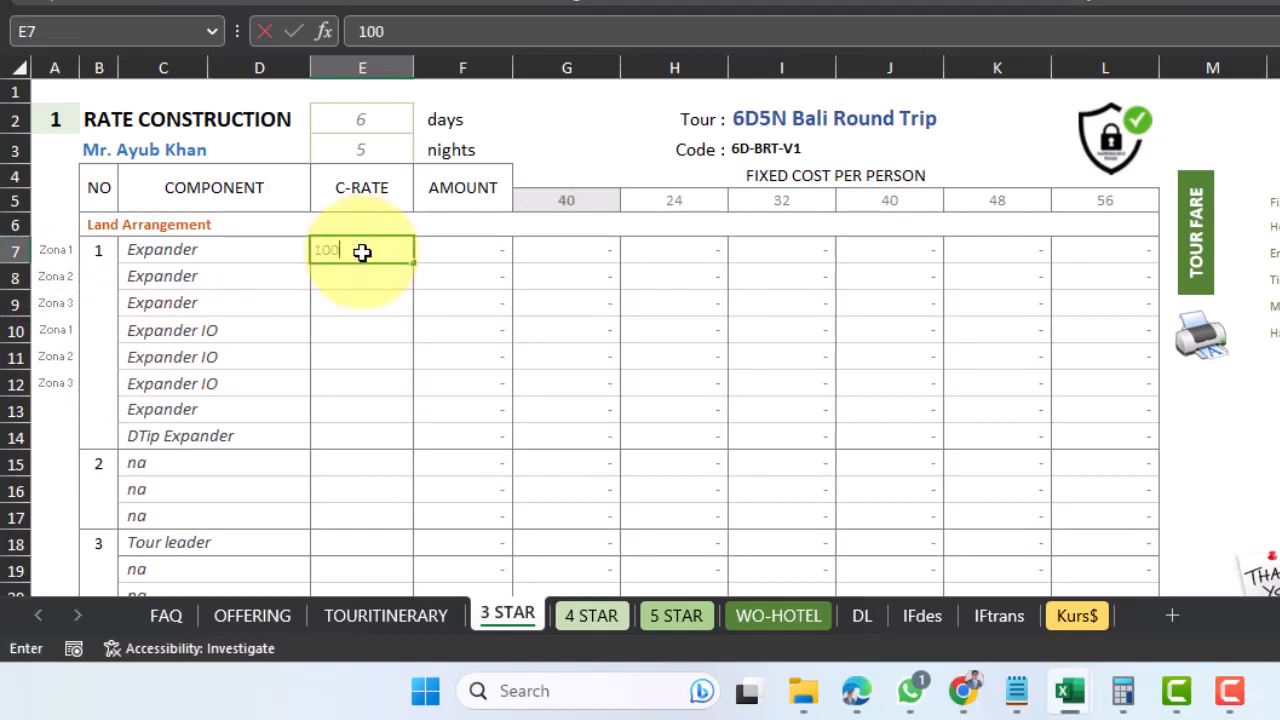
{"action": "key", "text": "Return"}
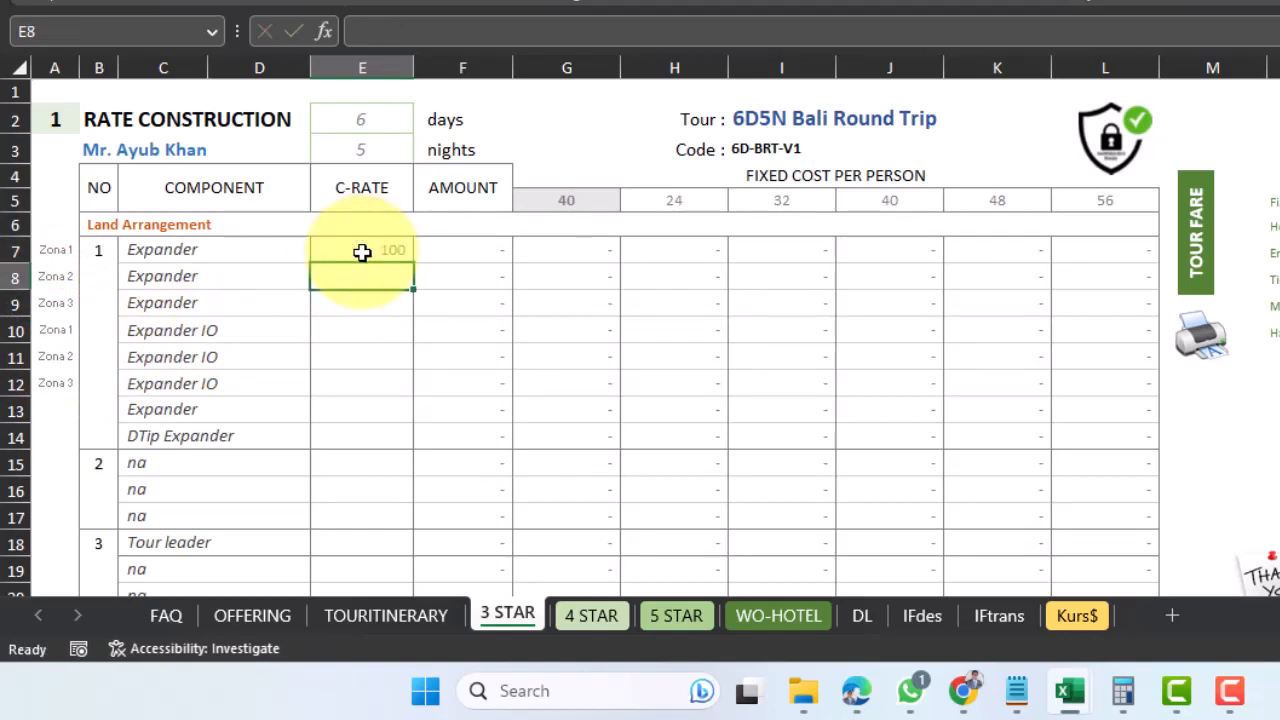
{"action": "type", "text": "120"}
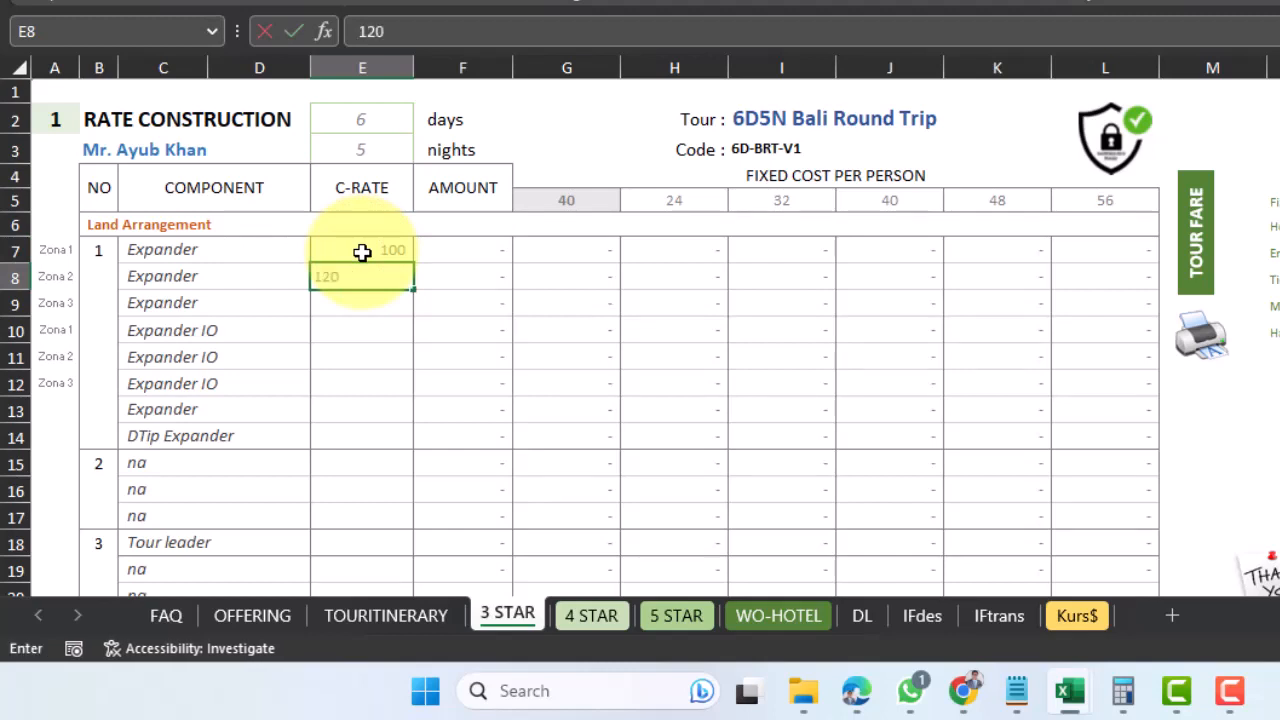
{"action": "key", "text": "Return"}
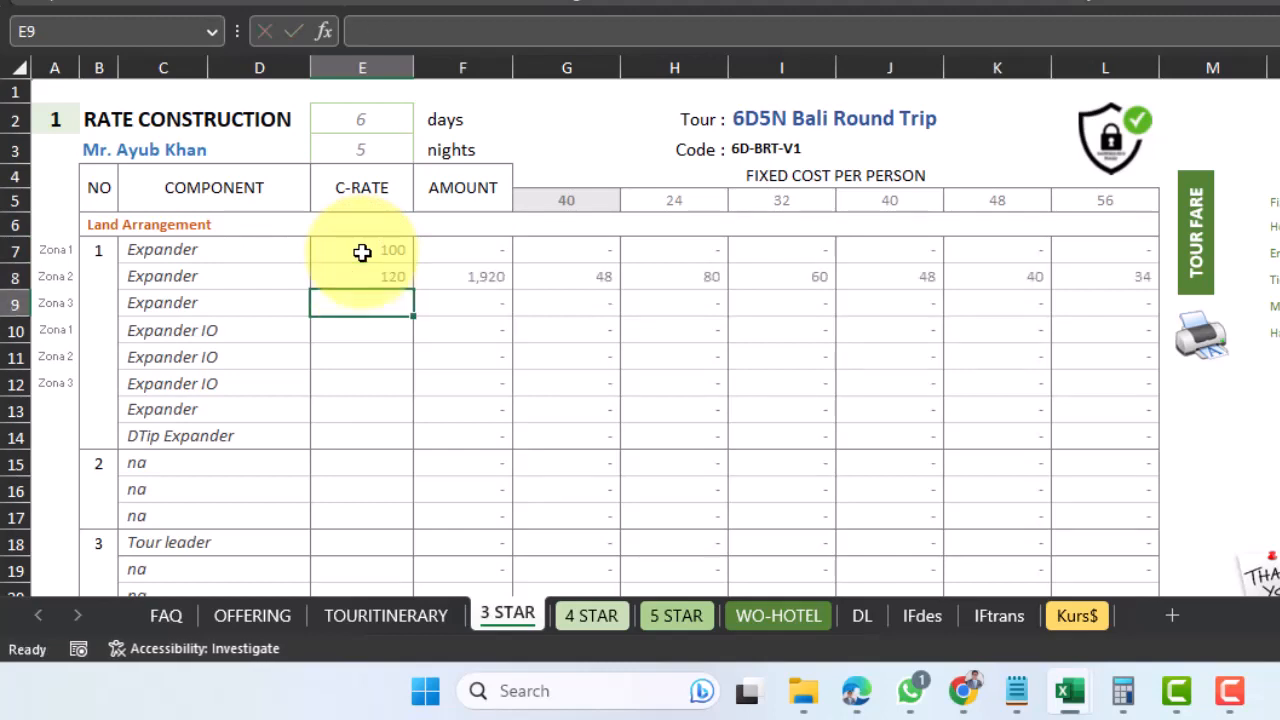
{"action": "left_click", "coordinate": [492, 252]}
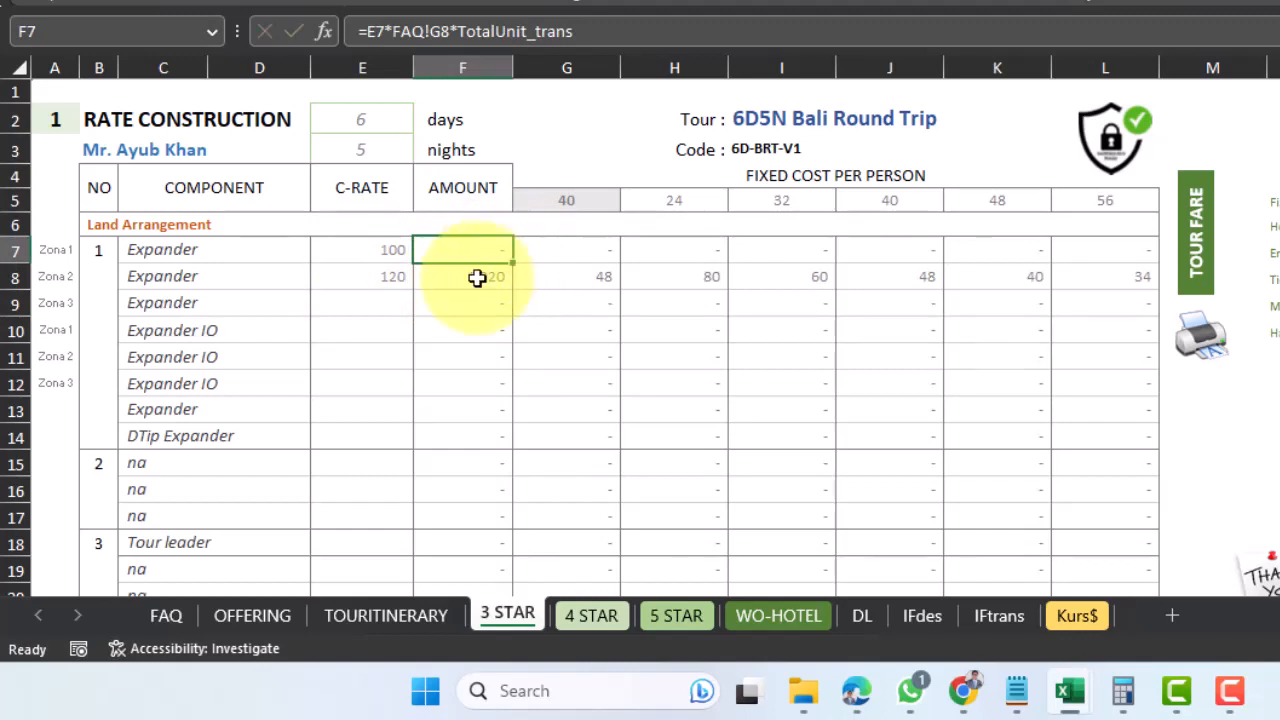
{"action": "left_click", "coordinate": [398, 300]}
{"action": "type", "text": "130"}
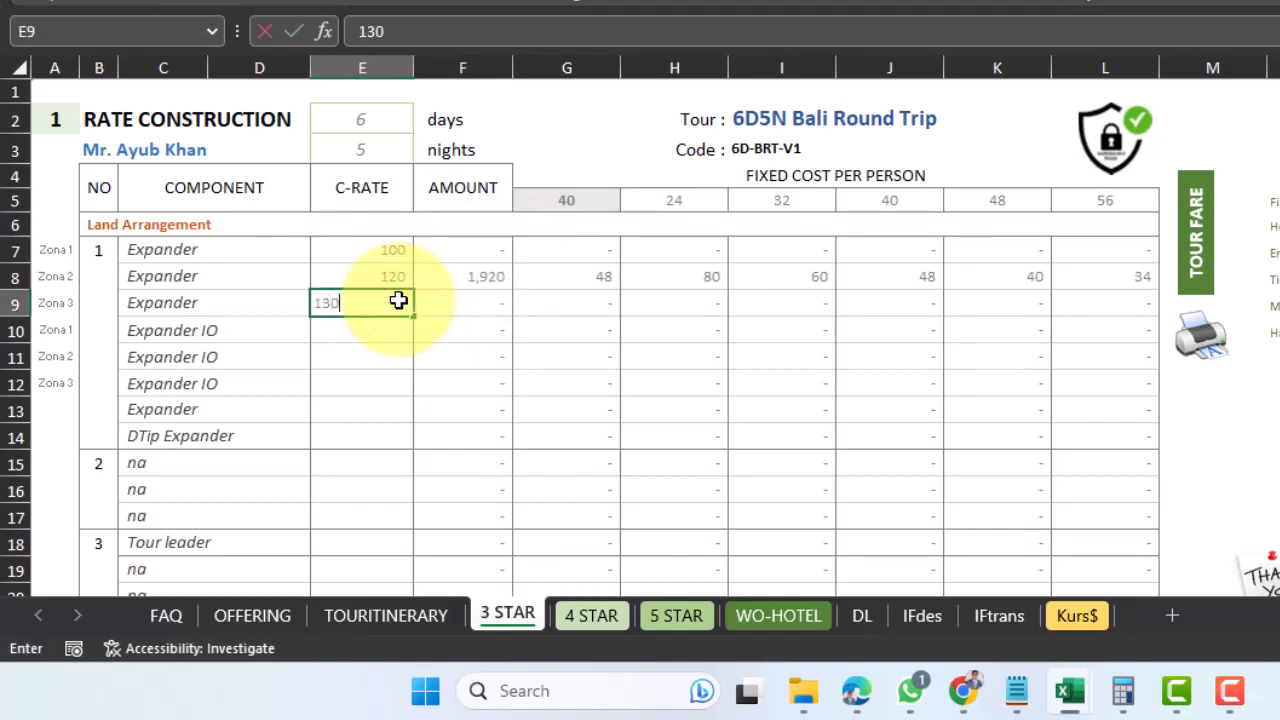
{"action": "key", "text": "Return"}
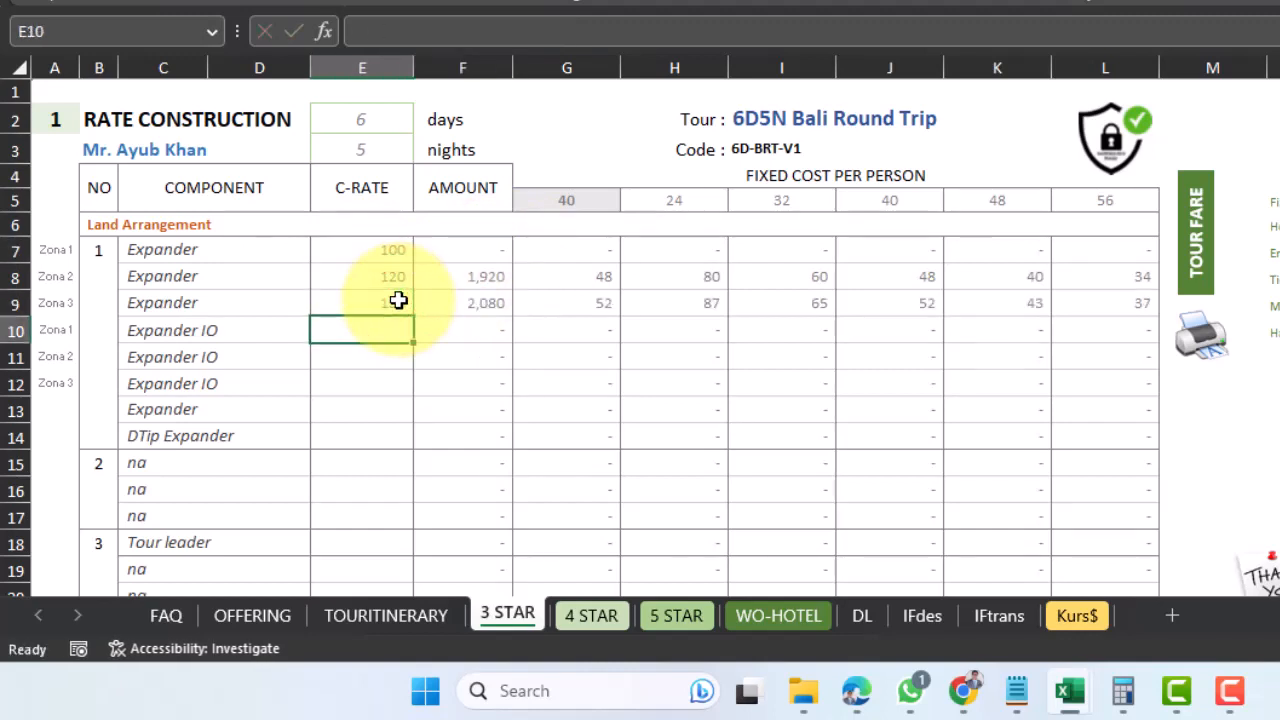
{"action": "left_click", "coordinate": [494, 303]}
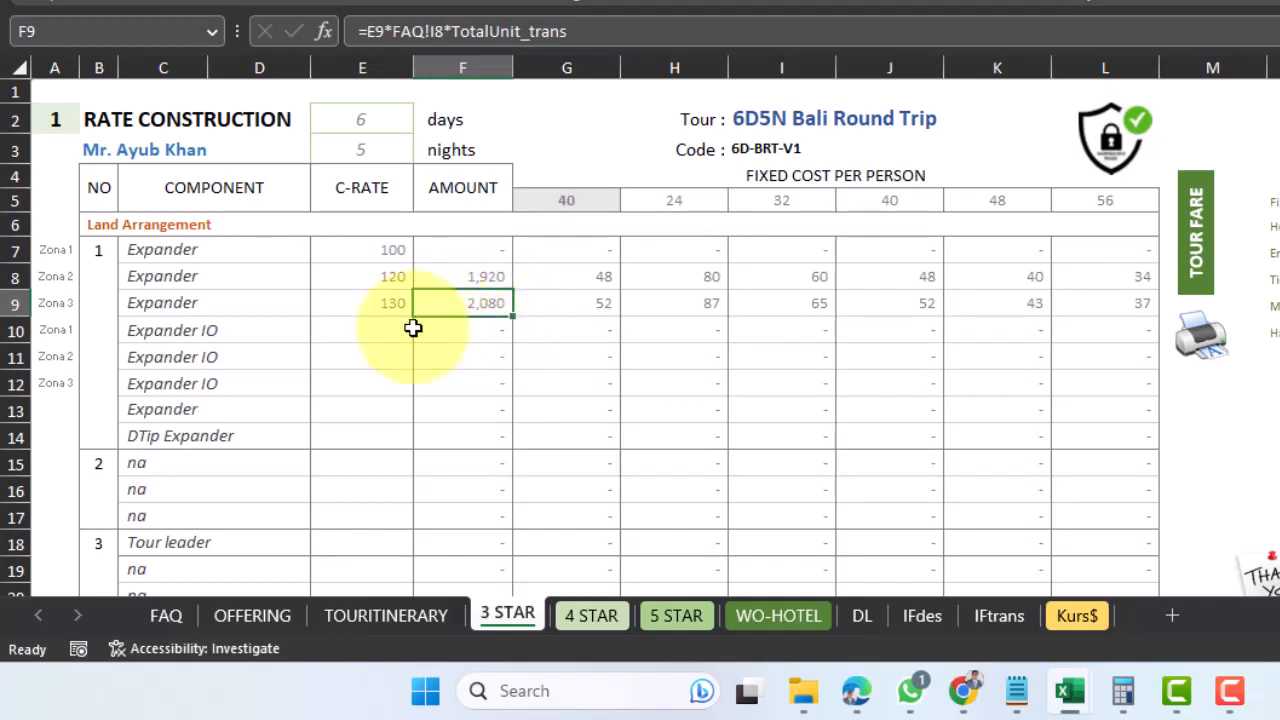
Enter Expander IO C-RATE values of 50 for Zona 1, 60 for Zona 2 and 70 for Zona 3
{"action": "left_click", "coordinate": [377, 334]}
{"action": "type", "text": "50"}
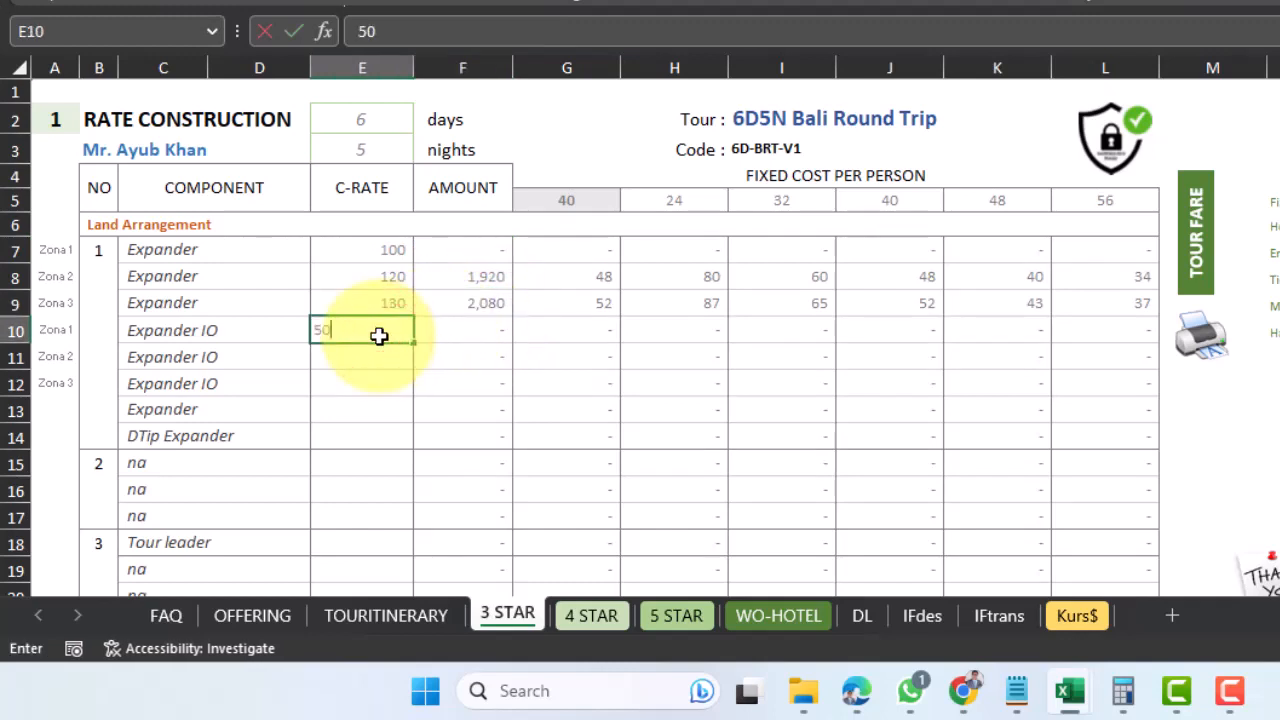
{"action": "key", "text": "Return"}
{"action": "type", "text": "60"}
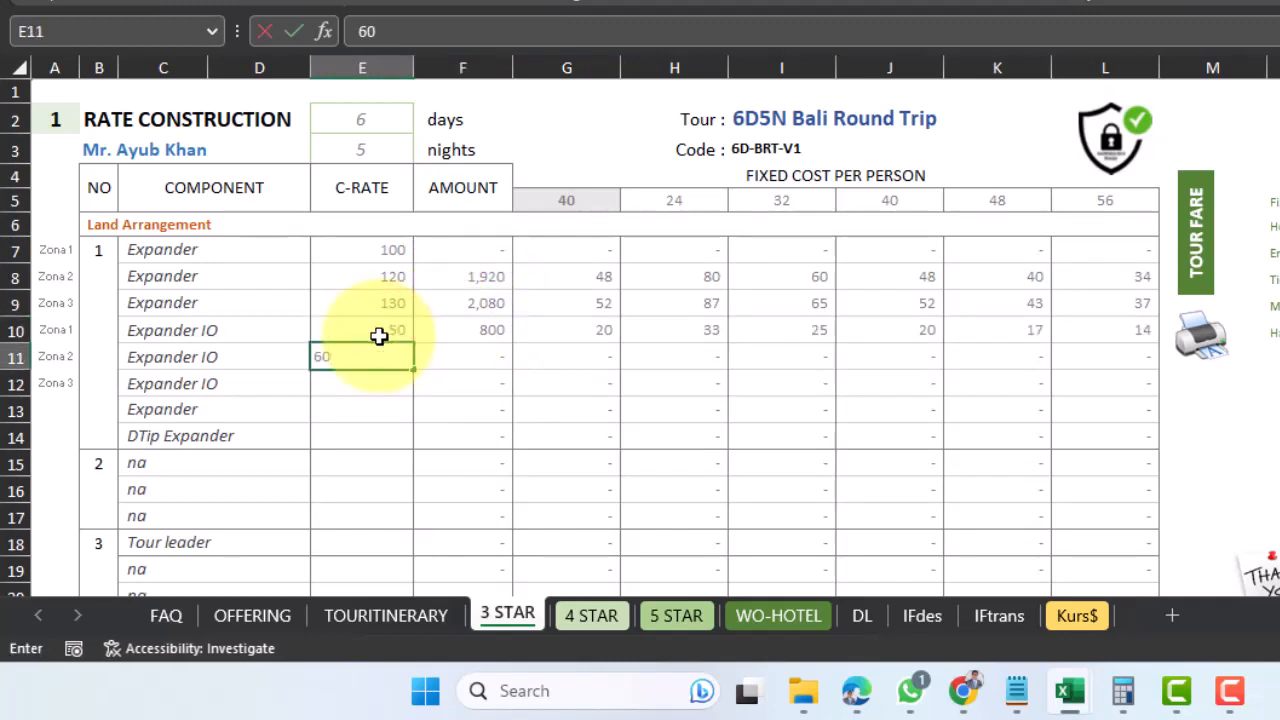
{"action": "key", "text": "Return"}
{"action": "type", "text": "70"}
{"action": "key", "text": "Return"}
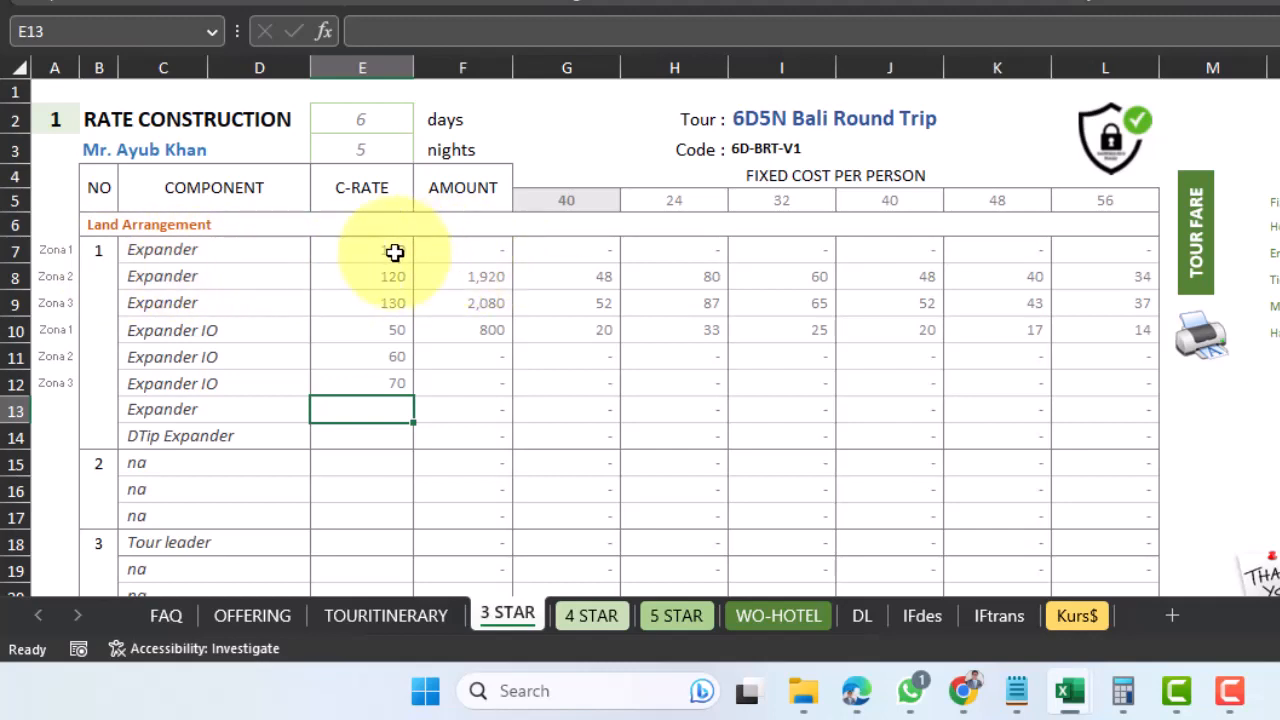
Set the Transport FDT values for Zona 1 and Zona 2 to 1 each in the FAQ sheet and check the 3 STAR amounts
{"action": "left_click", "coordinate": [361, 251]}
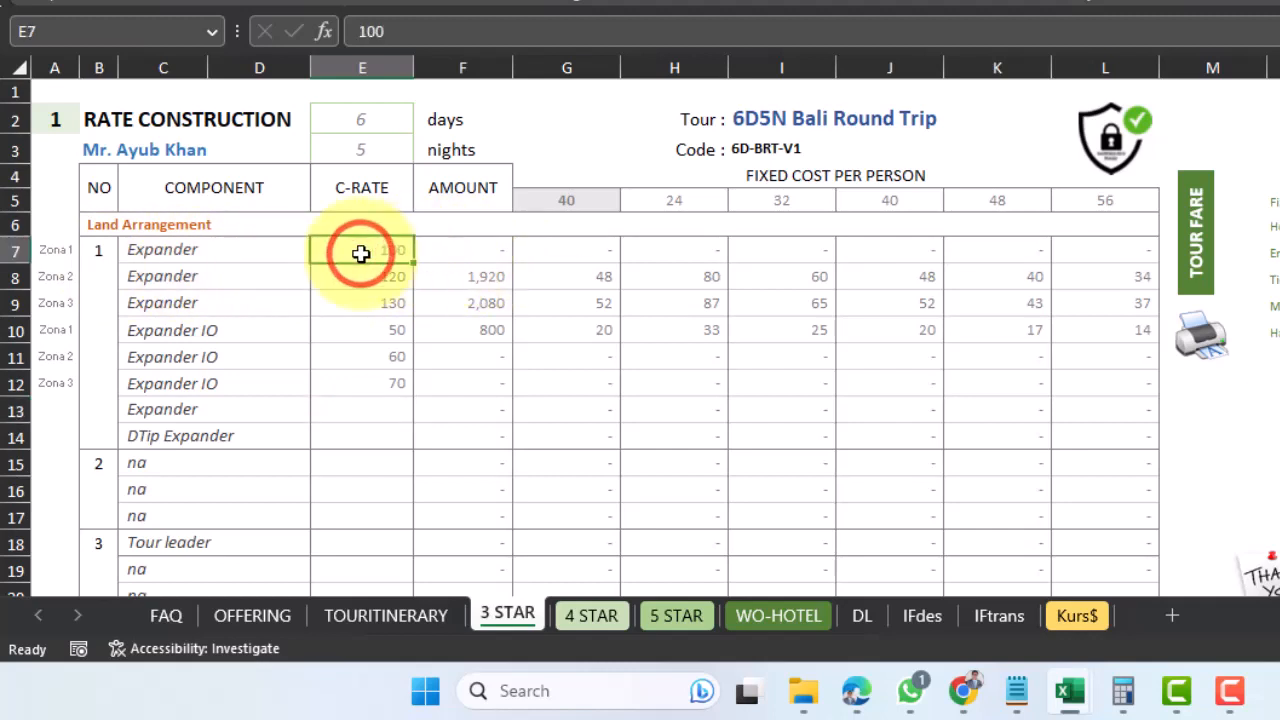
{"action": "left_click", "coordinate": [167, 614]}
{"action": "left_click", "coordinate": [557, 205]}
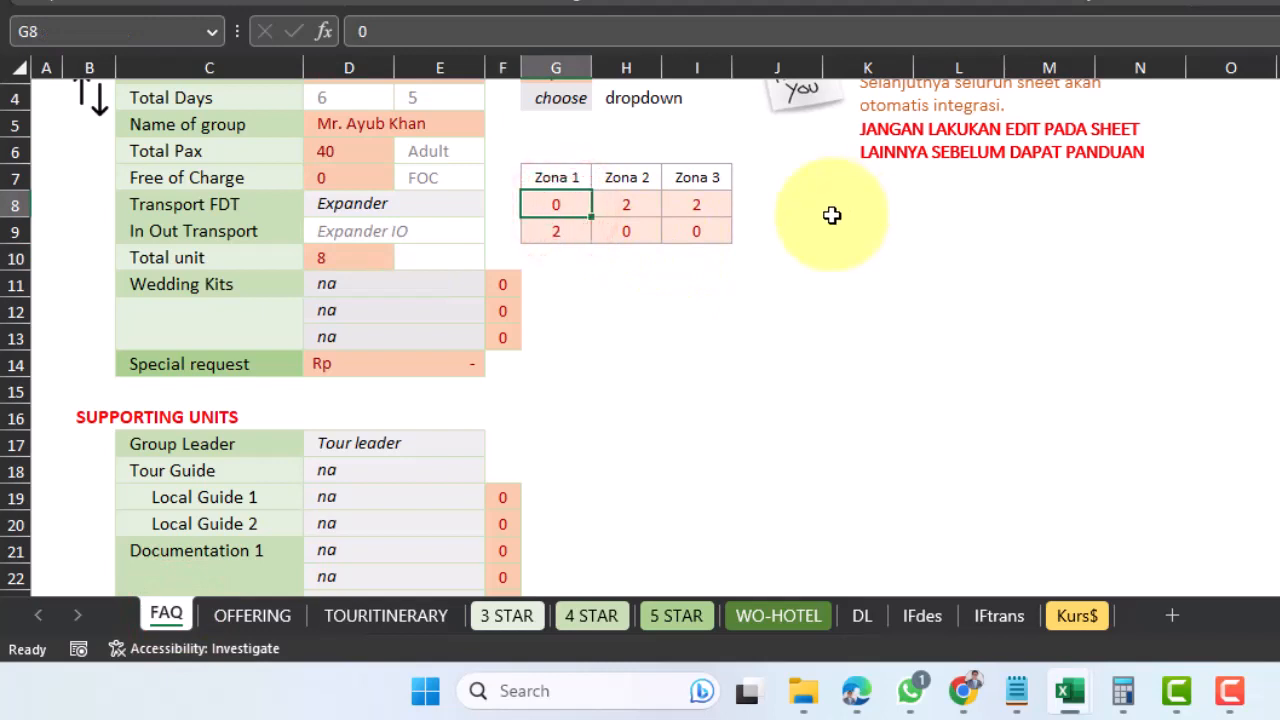
{"action": "type", "text": "1"}
{"action": "left_click", "coordinate": [626, 206]}
{"action": "type", "text": "1"}
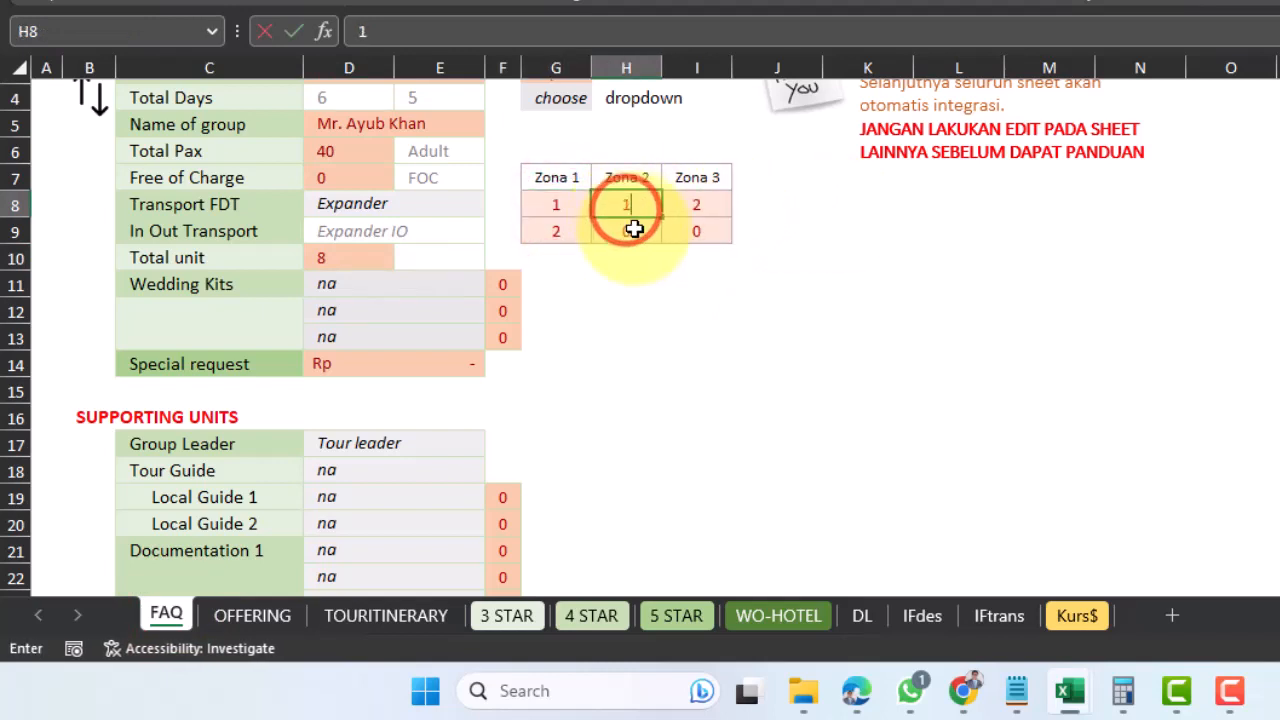
{"action": "left_click", "coordinate": [637, 231]}
{"action": "left_click", "coordinate": [505, 615]}
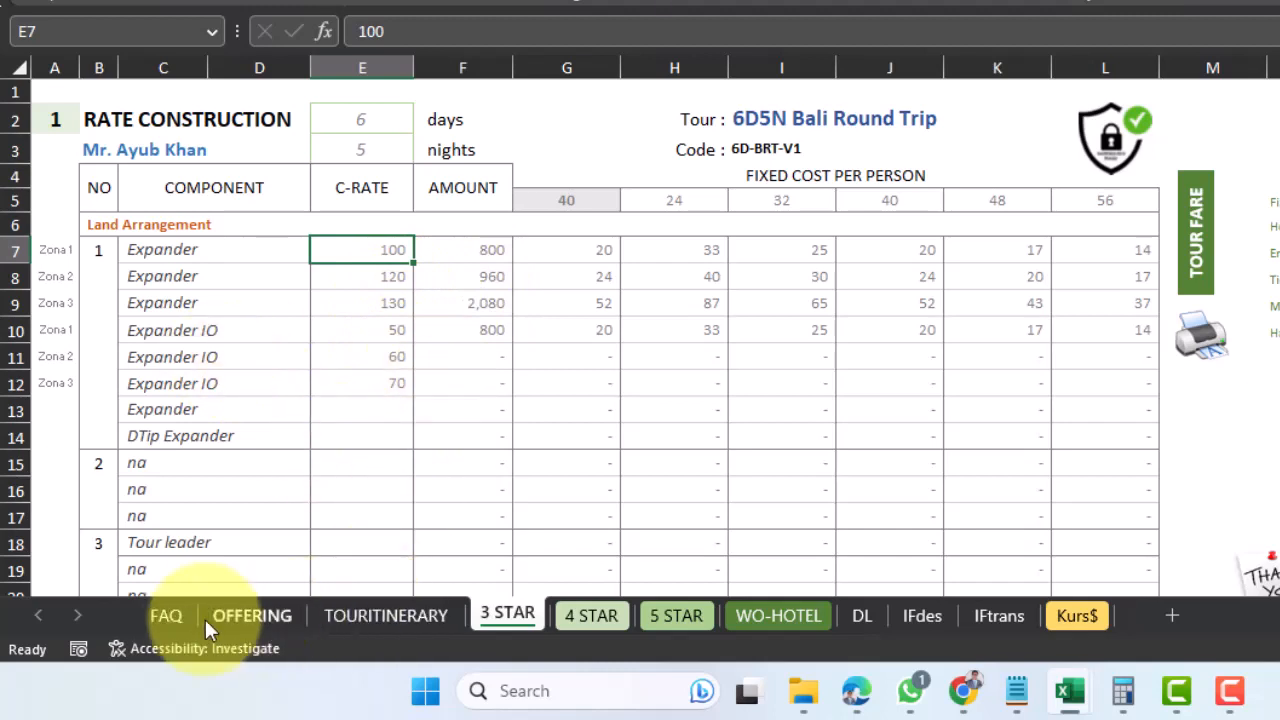
Set the Transport FDT values in the FAQ sheet back to 0 for Zona 1 and 2 for Zona 2
{"action": "left_click", "coordinate": [170, 617]}
{"action": "left_click", "coordinate": [557, 205]}
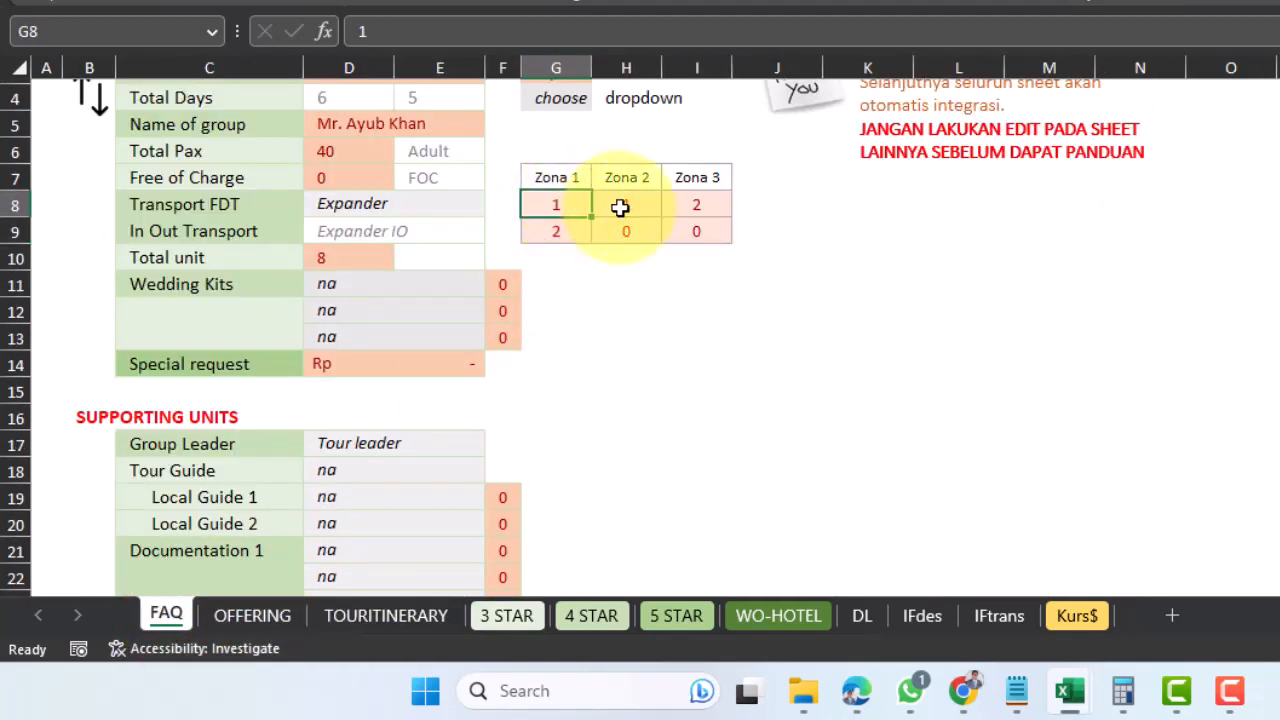
{"action": "type", "text": "0"}
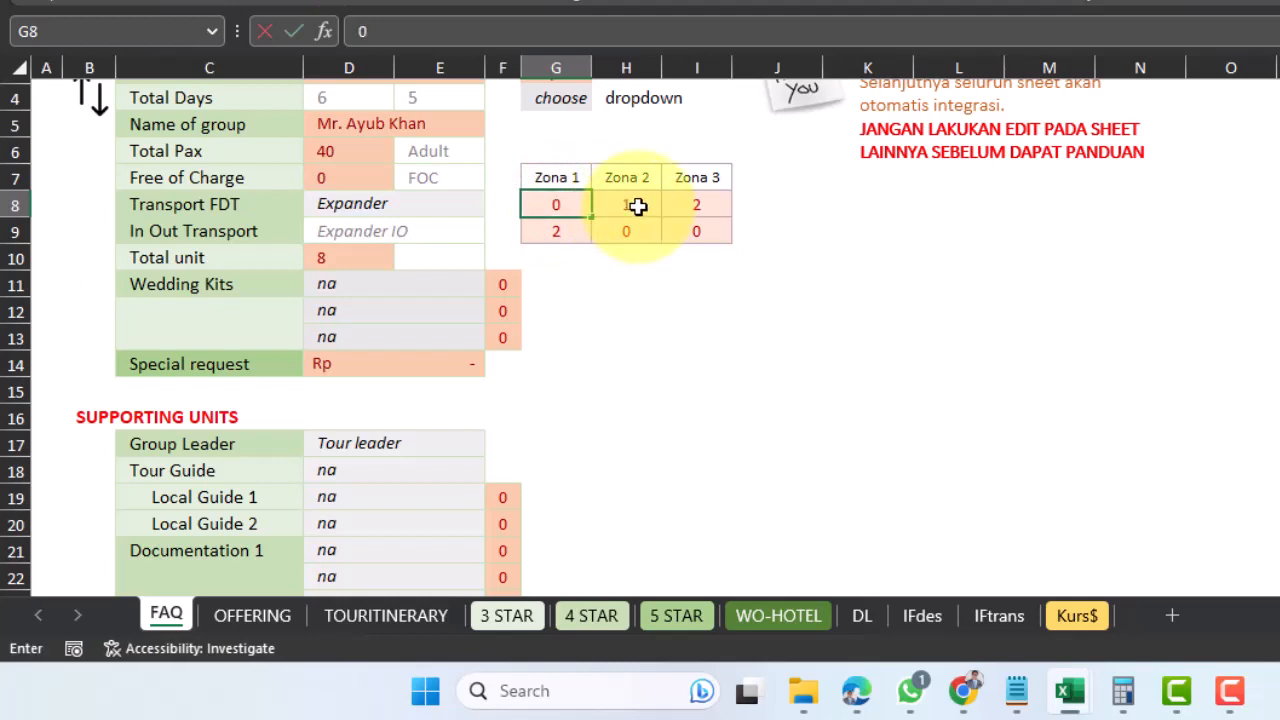
{"action": "left_click", "coordinate": [638, 206]}
{"action": "type", "text": "2"}
{"action": "left_click", "coordinate": [630, 228]}
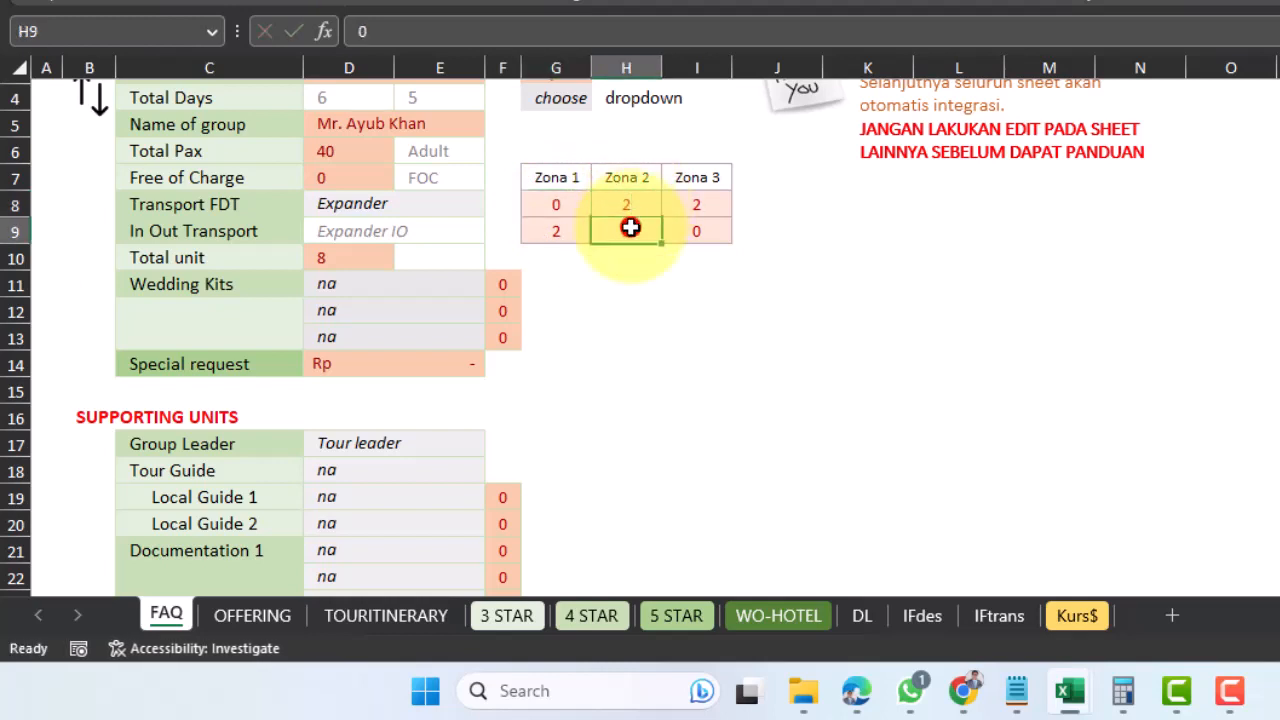
Clear the Expander and Expander IO C-RATE values in E7:E12 of the 3 STAR sheet
{"action": "left_click", "coordinate": [507, 615]}
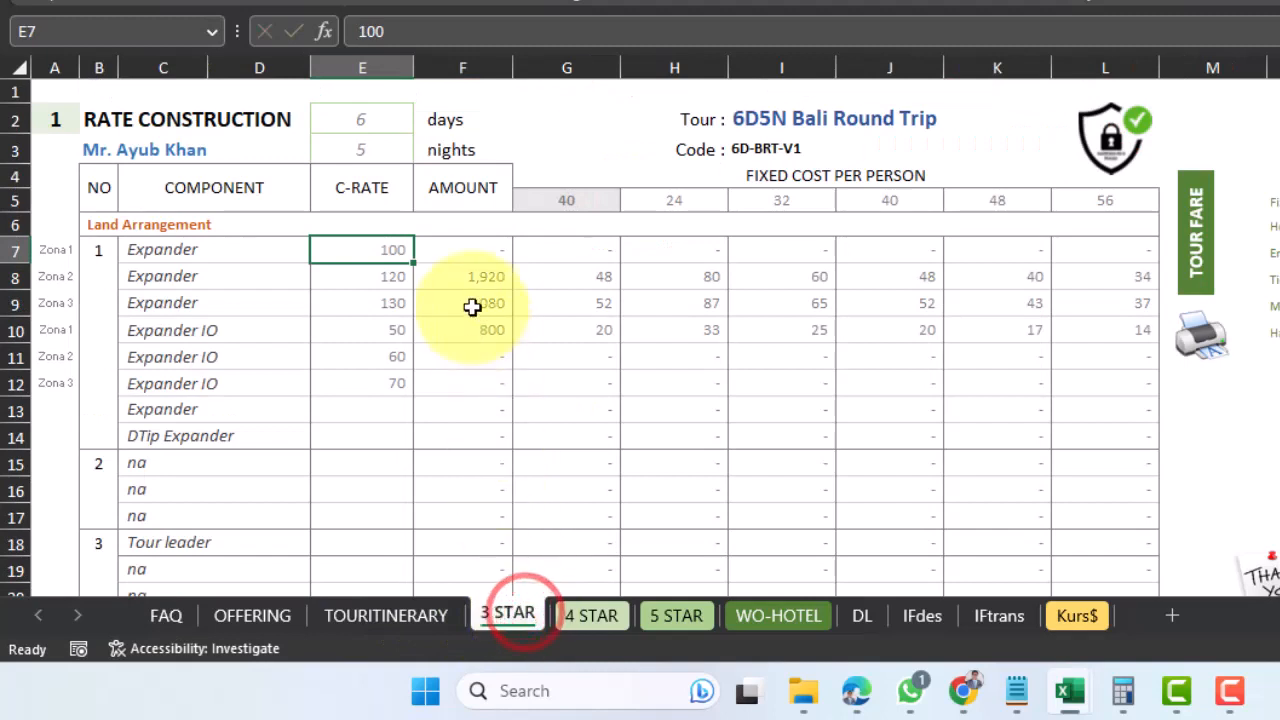
{"action": "left_click_drag", "start_coordinate": [393, 247], "coordinate": [386, 383]}
{"action": "key", "text": "Delete"}
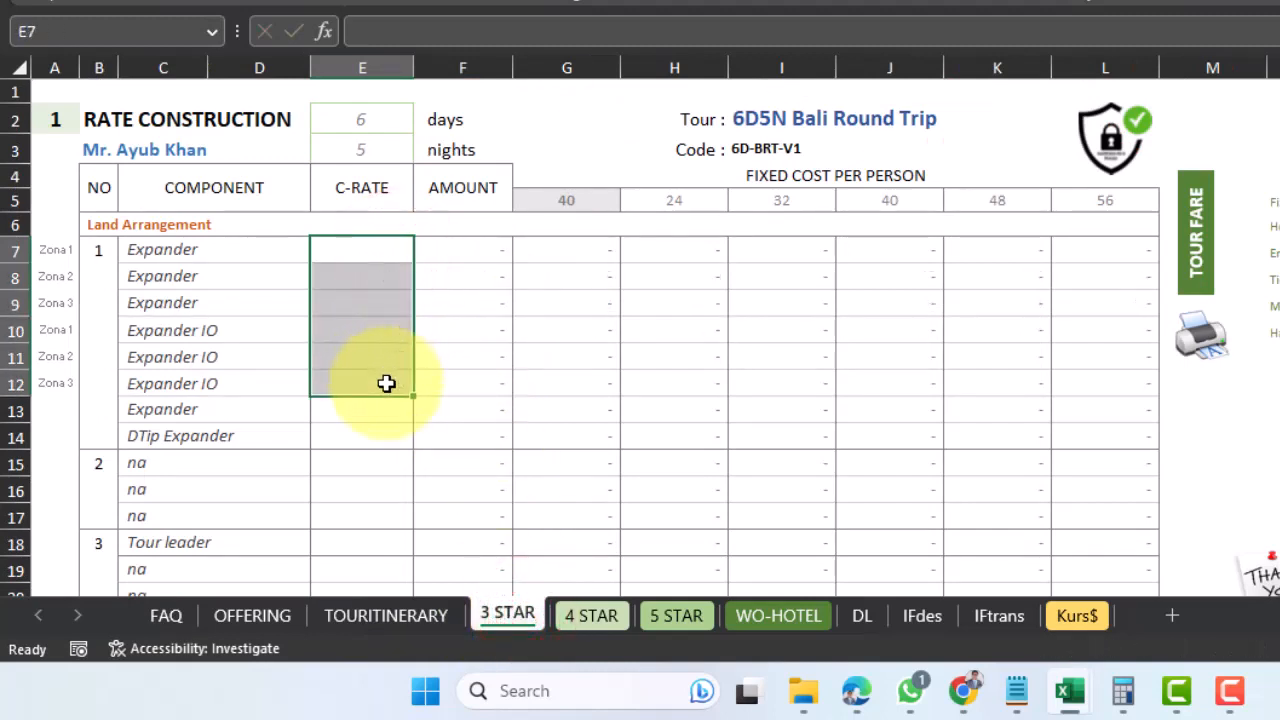
{"action": "left_click", "coordinate": [376, 253]}
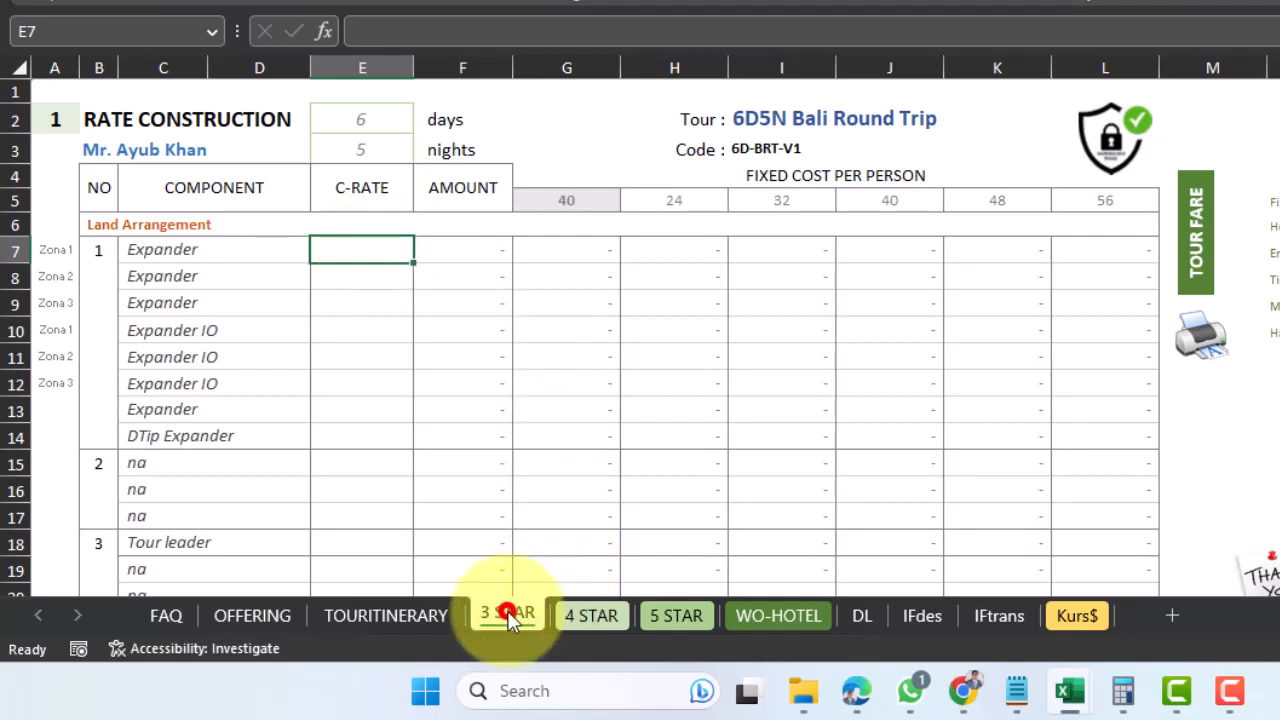
View the 4 STAR, 5 STAR and WO-HOTEL sheets, and return to the 3 STAR sheet
{"action": "left_click", "coordinate": [590, 615]}
{"action": "left_click", "coordinate": [676, 614]}
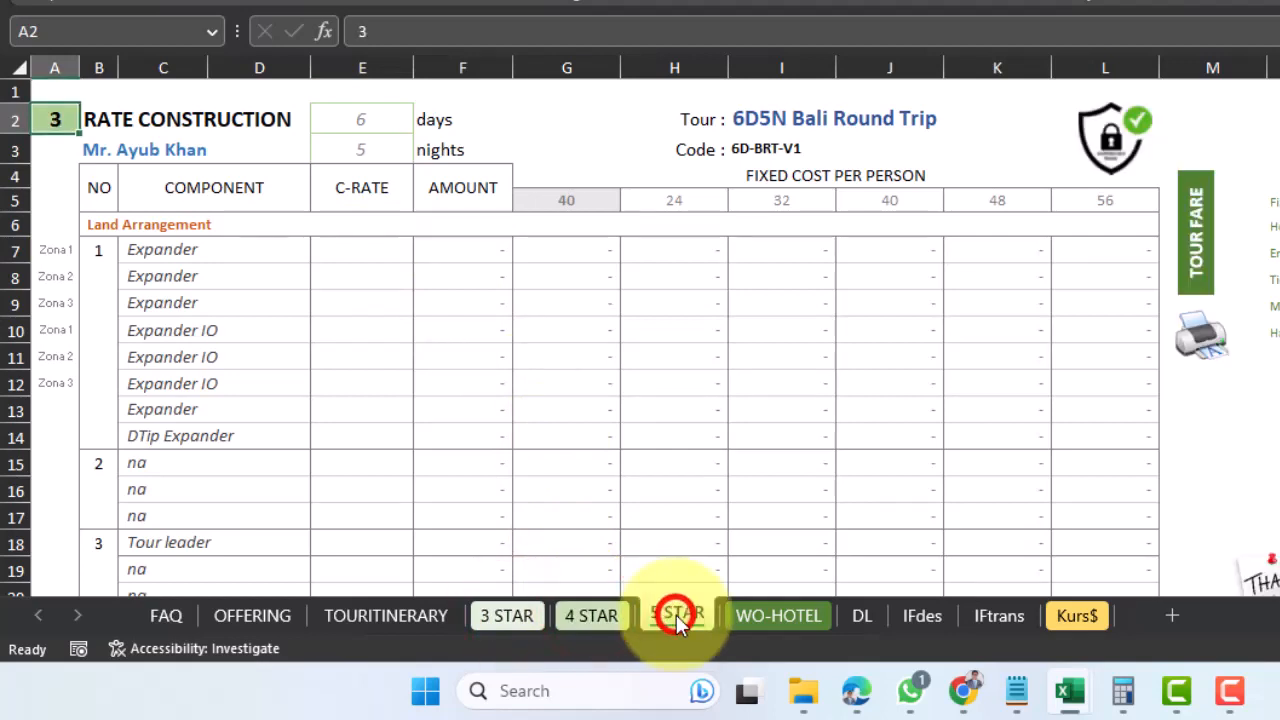
{"action": "left_click", "coordinate": [803, 614]}
{"action": "left_click", "coordinate": [501, 614]}
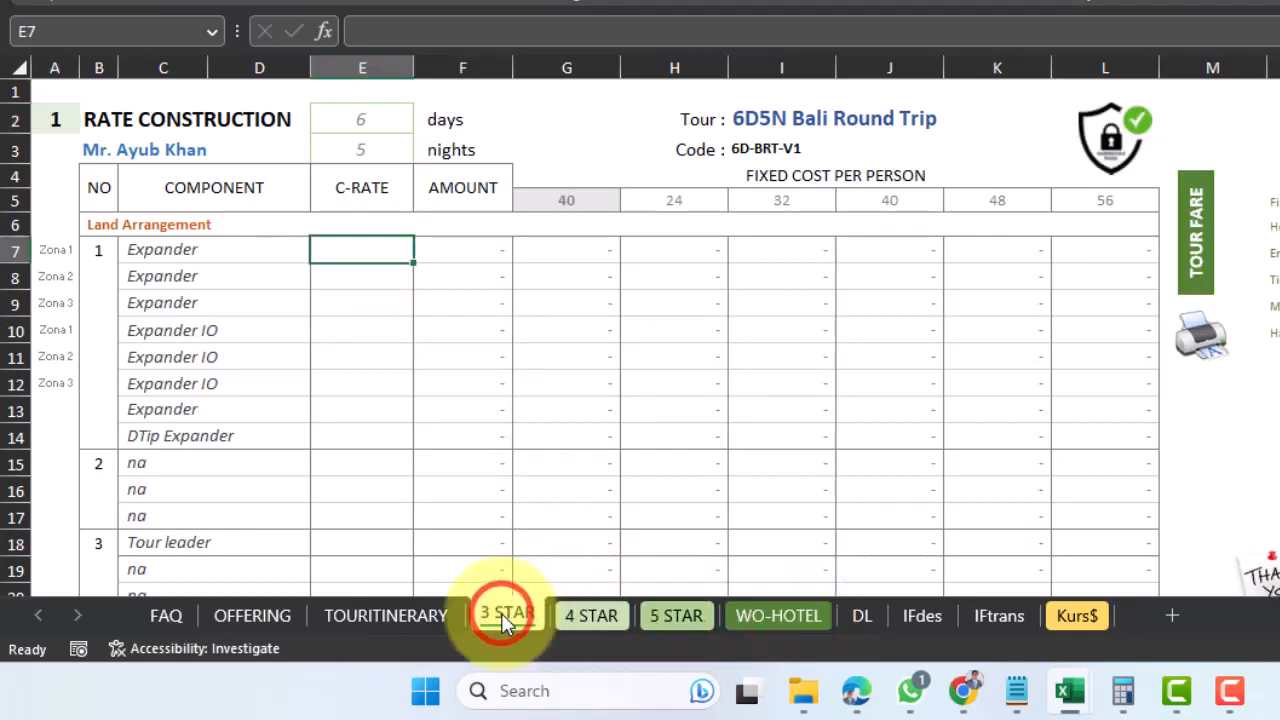
Group the 3 STAR through WO-HOTEL sheets, and ungroup them again
{"action": "left_click", "coordinate": [350, 246]}
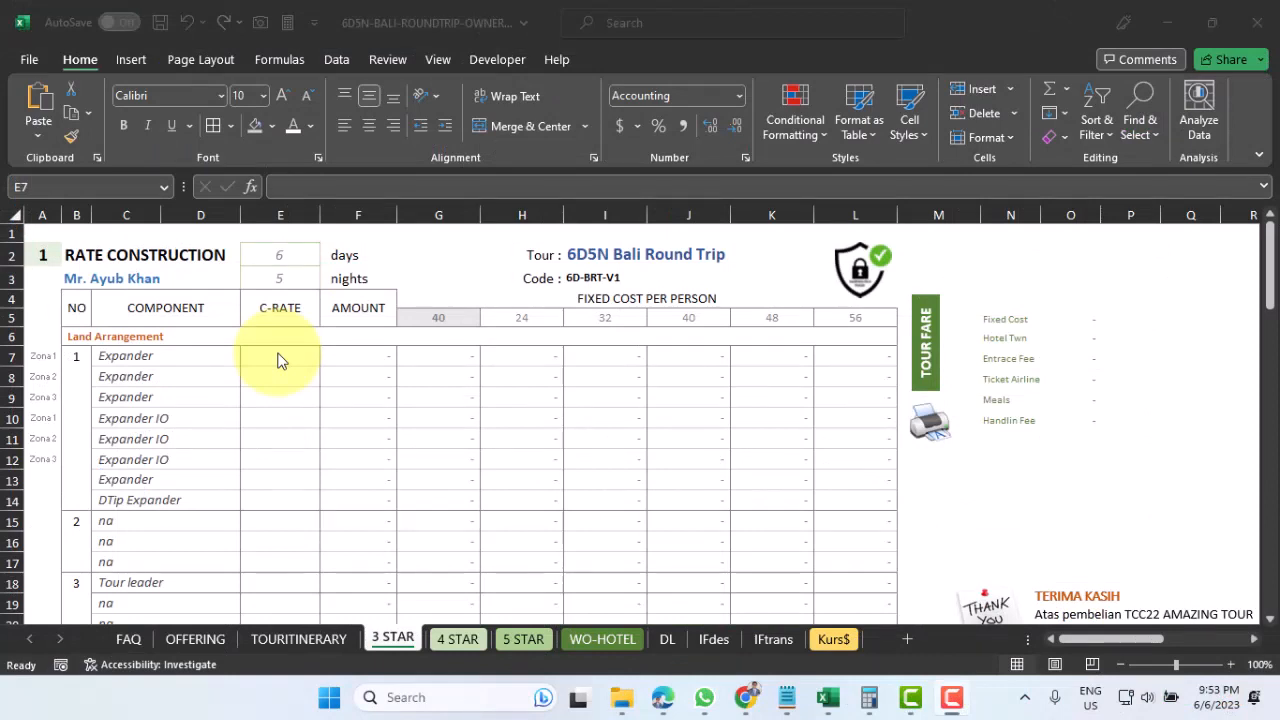
{"action": "left_click", "coordinate": [401, 639]}
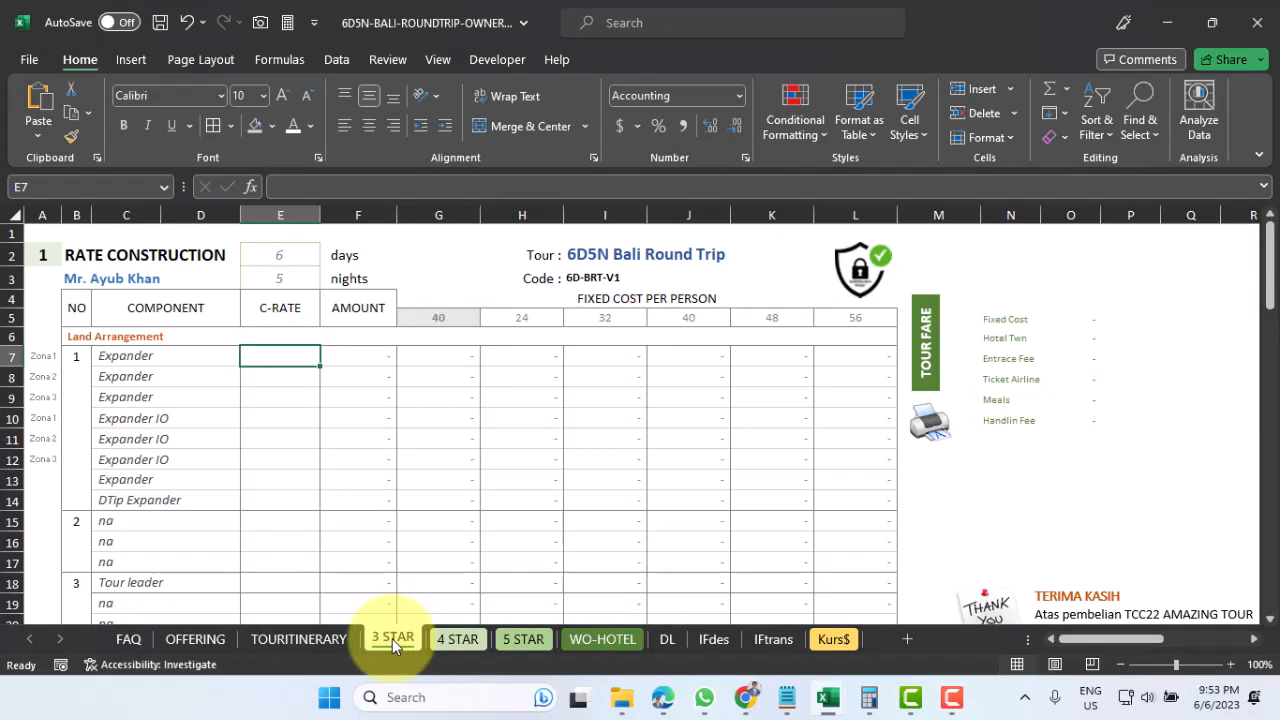
{"action": "left_click", "coordinate": [610, 640], "text": "shift"}
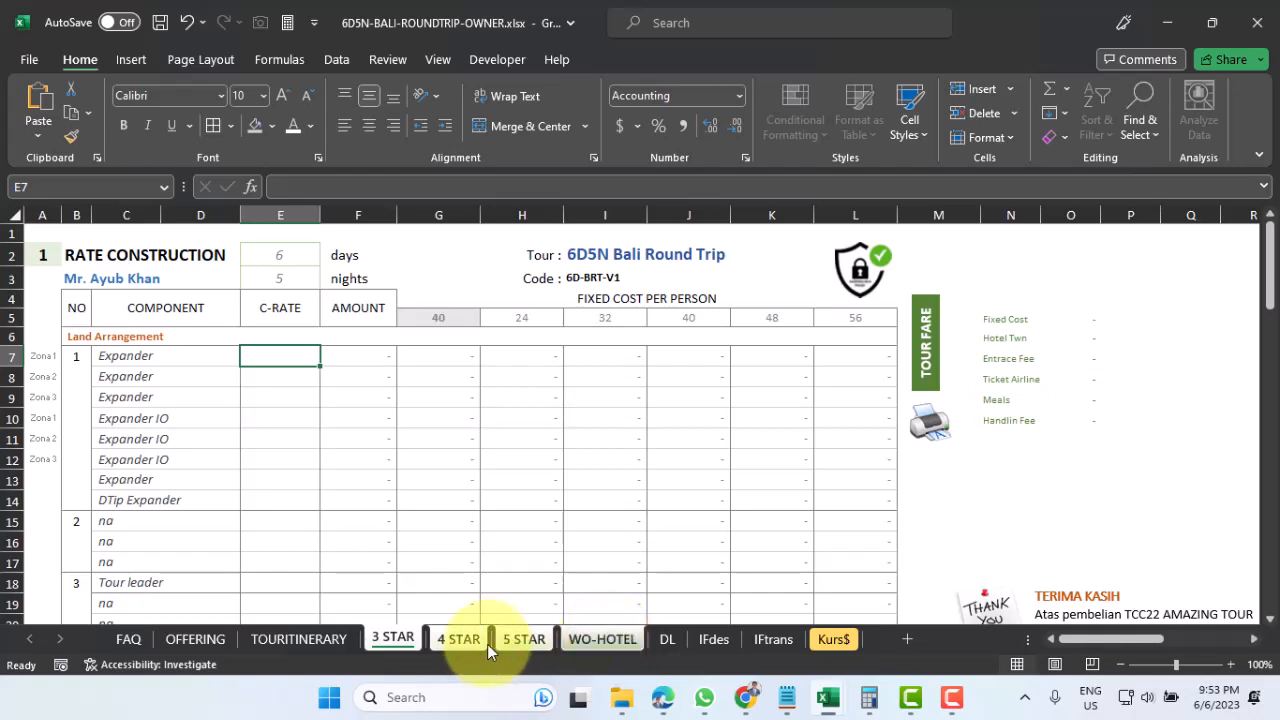
{"action": "right_click", "coordinate": [393, 644]}
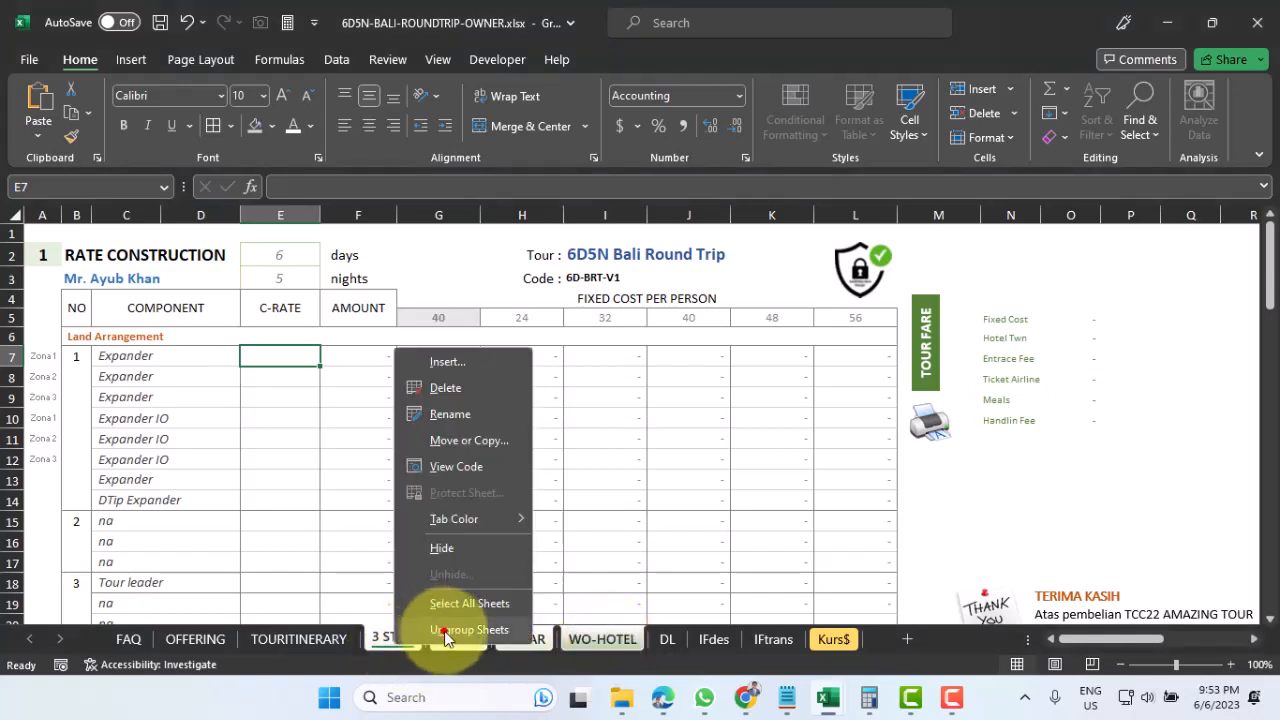
{"action": "left_click", "coordinate": [446, 636]}
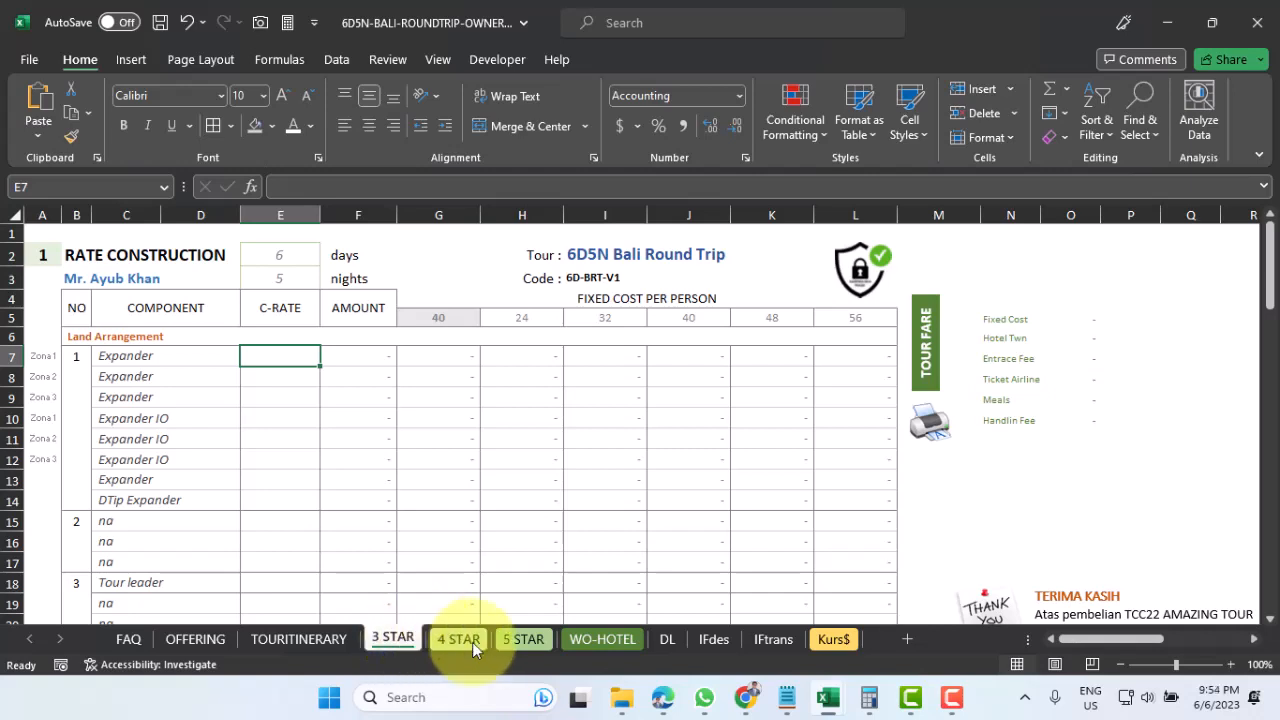
Group the 3 STAR through WO-HOTEL sheets and enter 10 as the Zona 1 Expander C-RATE in E7
{"action": "left_click", "coordinate": [603, 642], "text": "shift"}
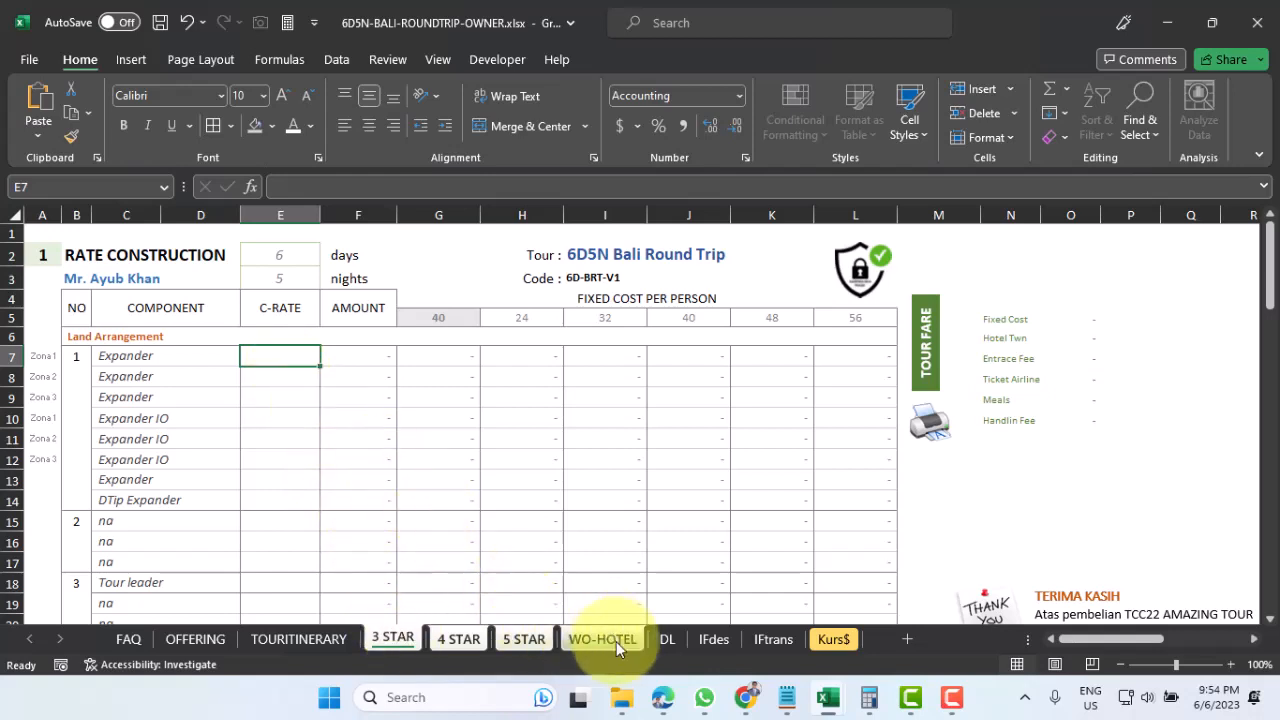
{"action": "left_click", "coordinate": [281, 356]}
{"action": "type", "text": "10"}
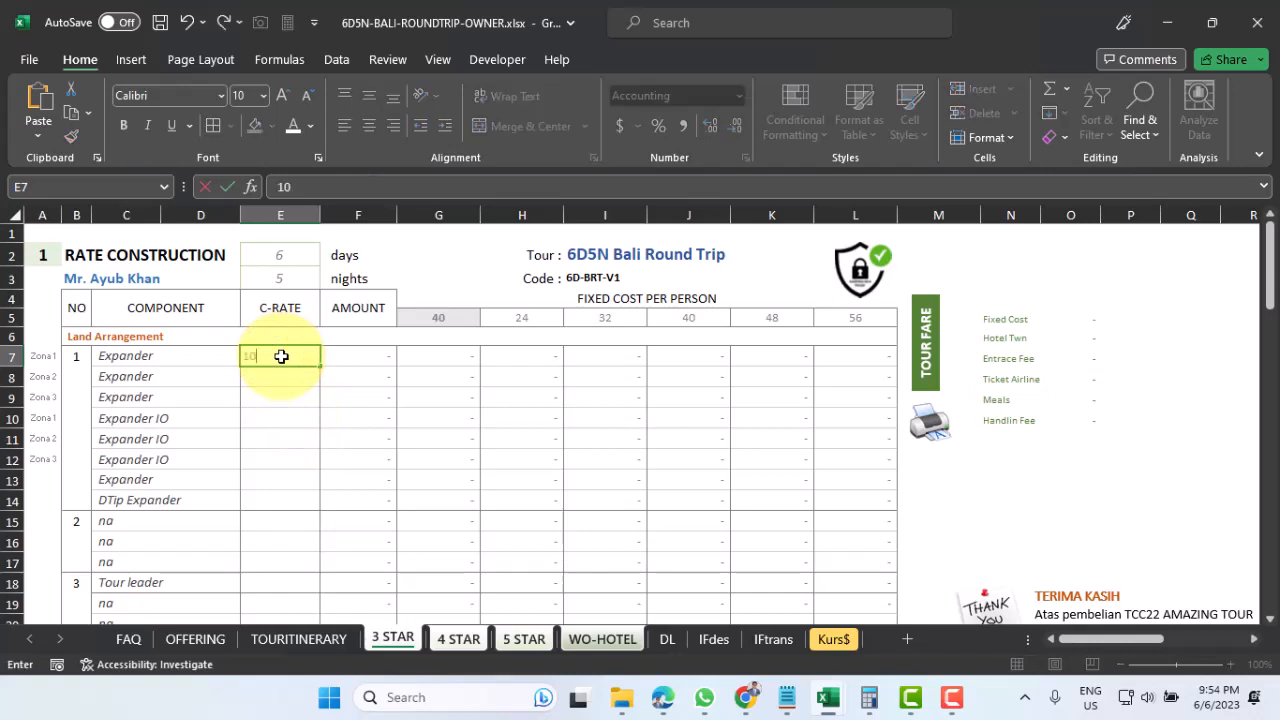
{"action": "key", "text": "Return"}
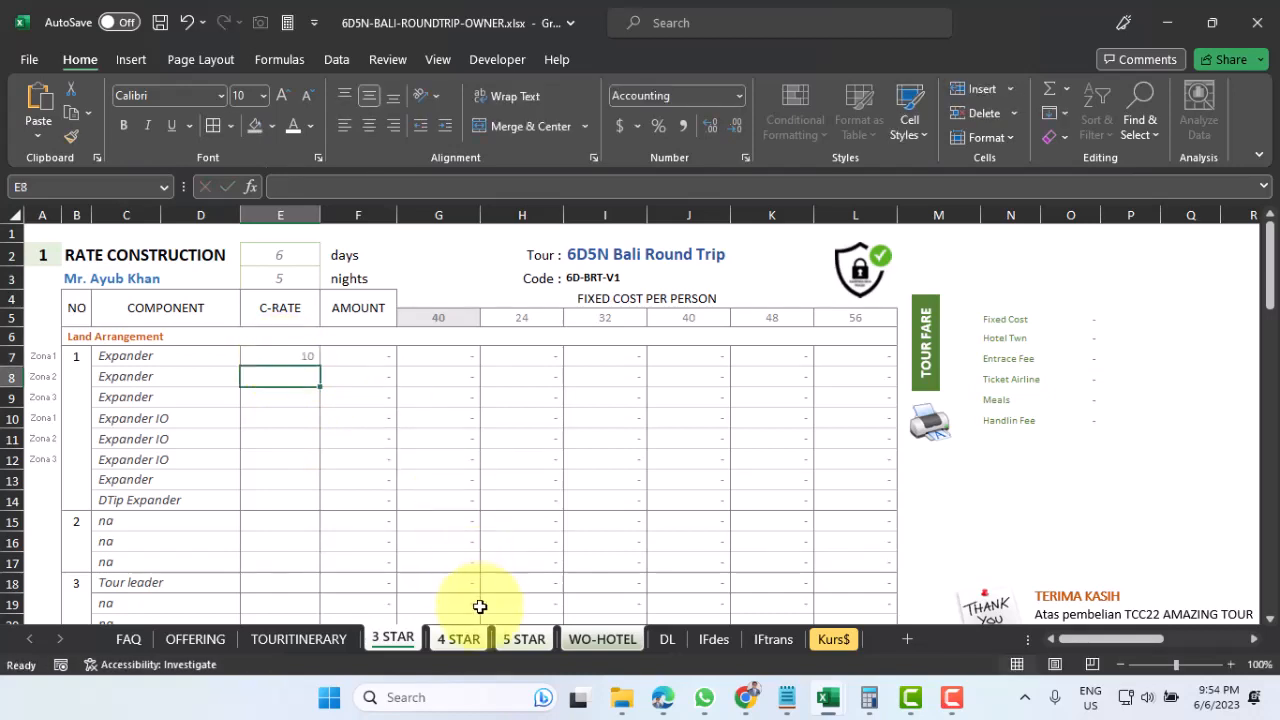
Check cell E7 on the 4 STAR, 5 STAR and WO-HOTEL sheets, and return to the 3 STAR sheet
{"action": "left_click", "coordinate": [462, 638]}
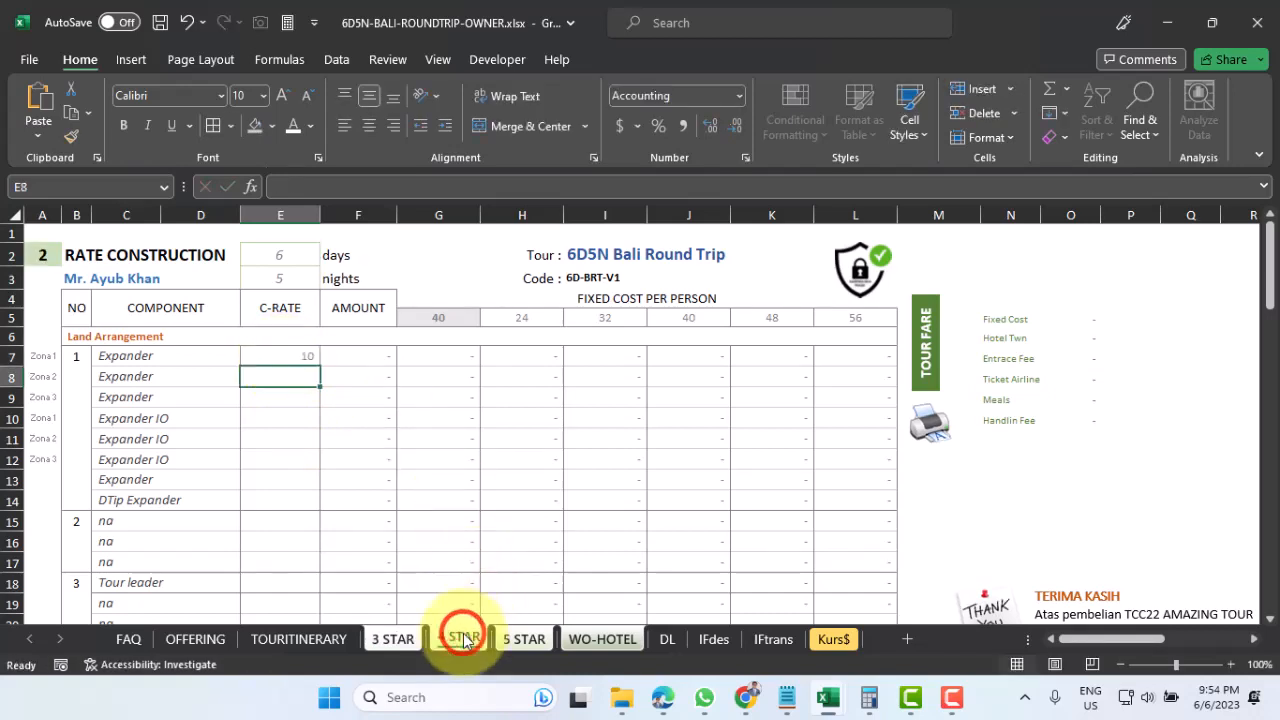
{"action": "left_click", "coordinate": [524, 638]}
{"action": "left_click", "coordinate": [588, 640]}
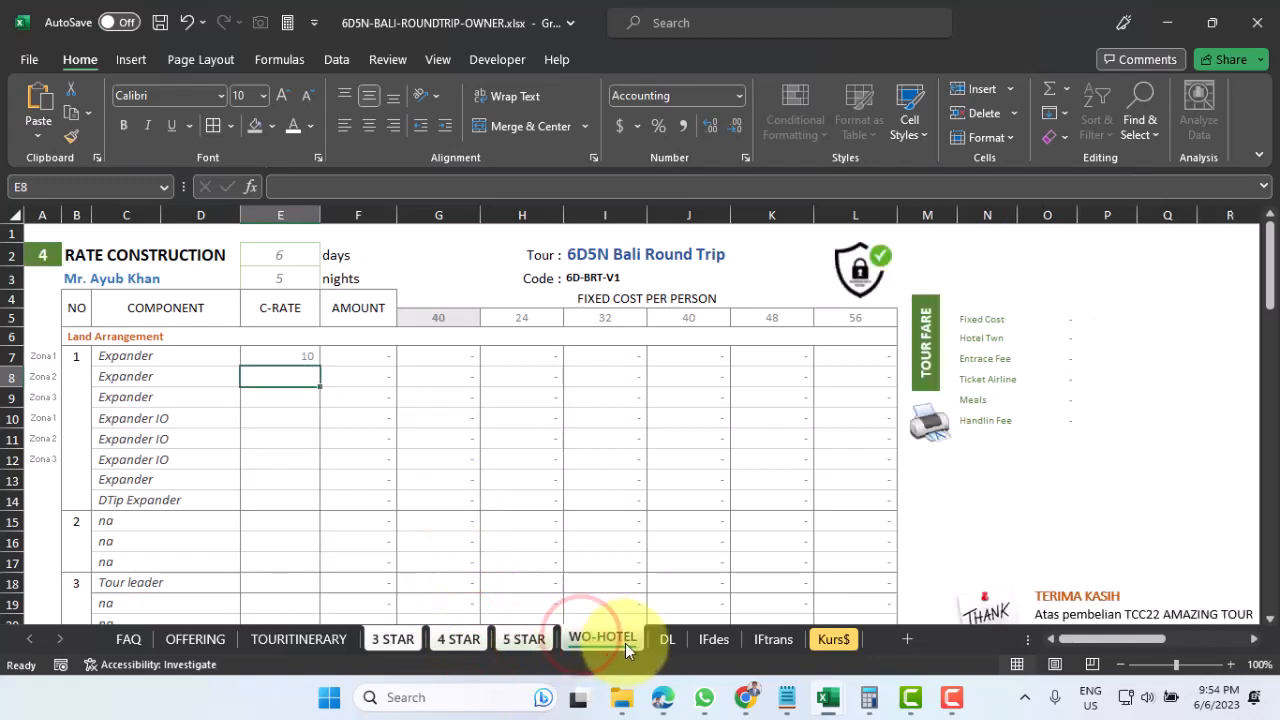
{"action": "left_click", "coordinate": [524, 638]}
{"action": "left_click", "coordinate": [459, 640]}
{"action": "left_click", "coordinate": [459, 640]}
{"action": "left_click", "coordinate": [393, 640]}
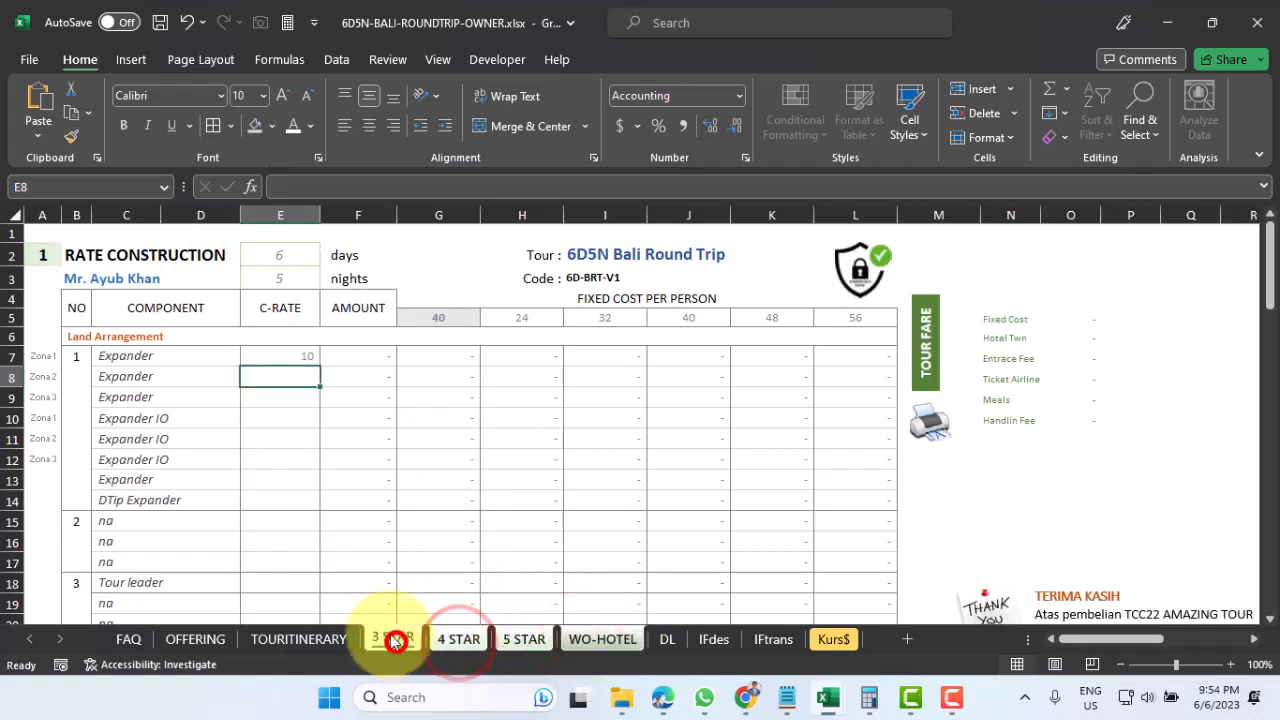
Clear the E7 C-RATE on the grouped sheets and check the other sheets before returning to 3 STAR
{"action": "left_click", "coordinate": [296, 353]}
{"action": "key", "text": "Delete"}
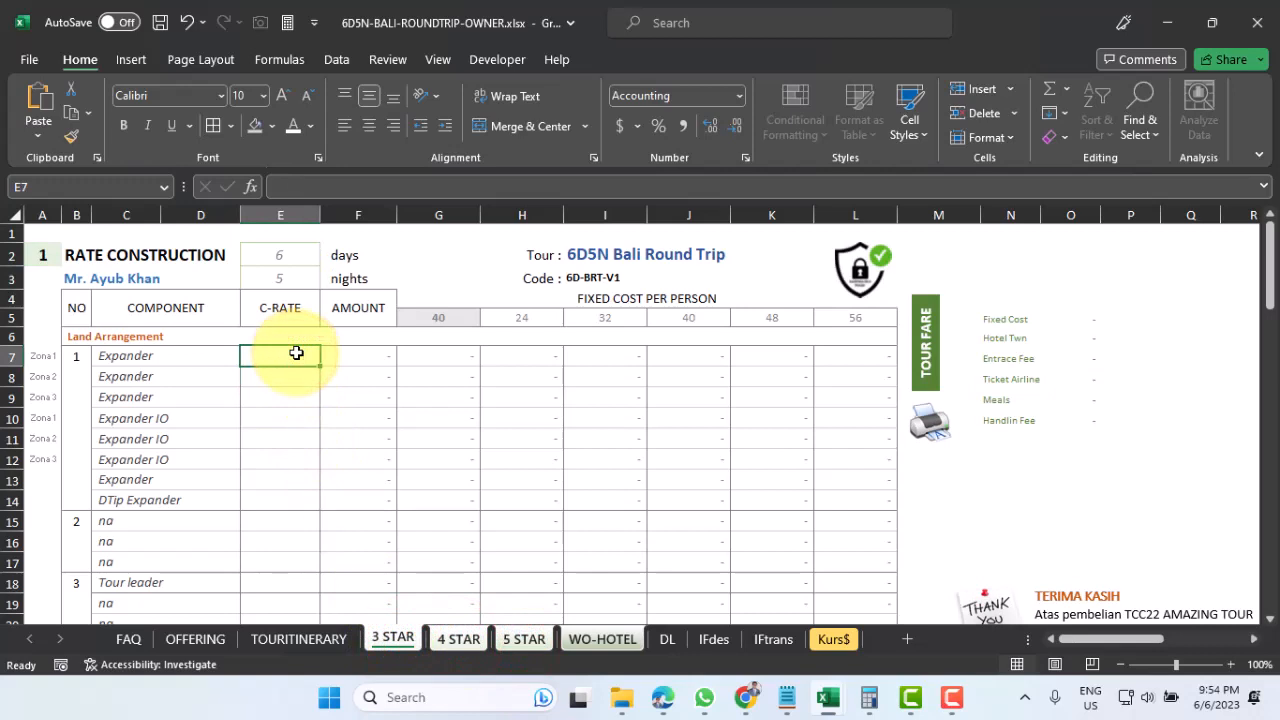
{"action": "left_click", "coordinate": [458, 638]}
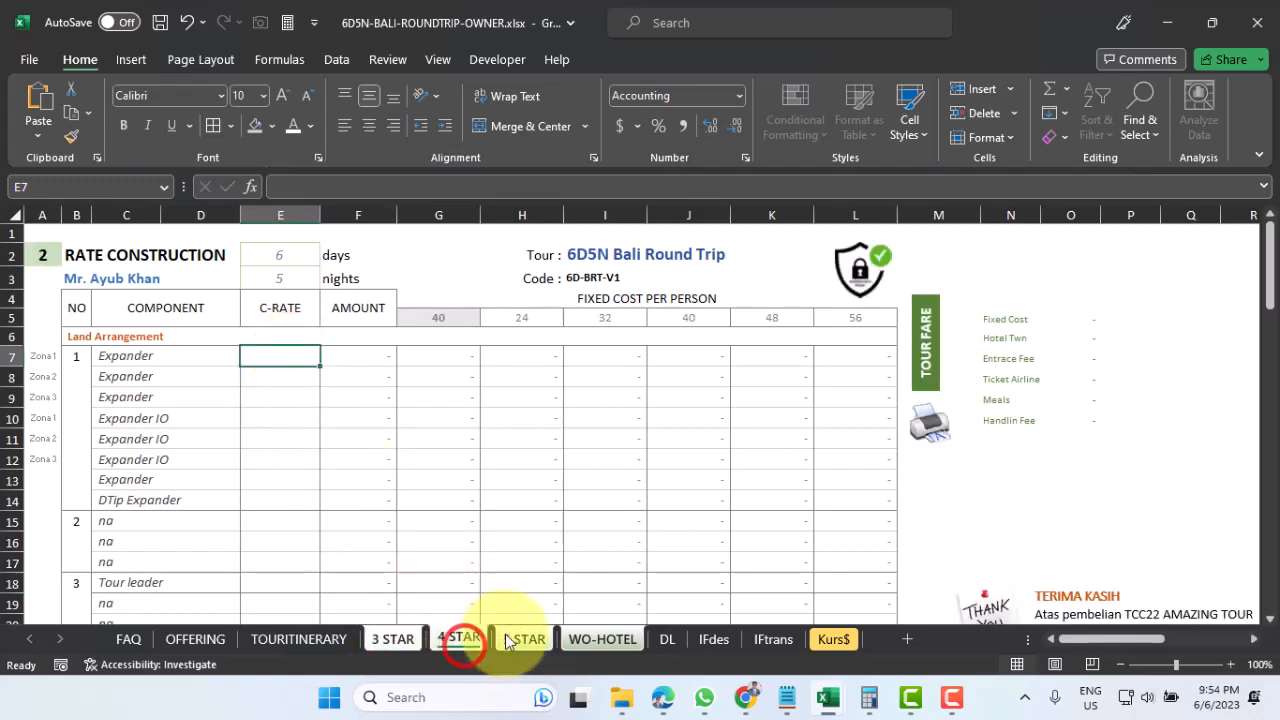
{"action": "left_click", "coordinate": [521, 638]}
{"action": "left_click", "coordinate": [458, 640]}
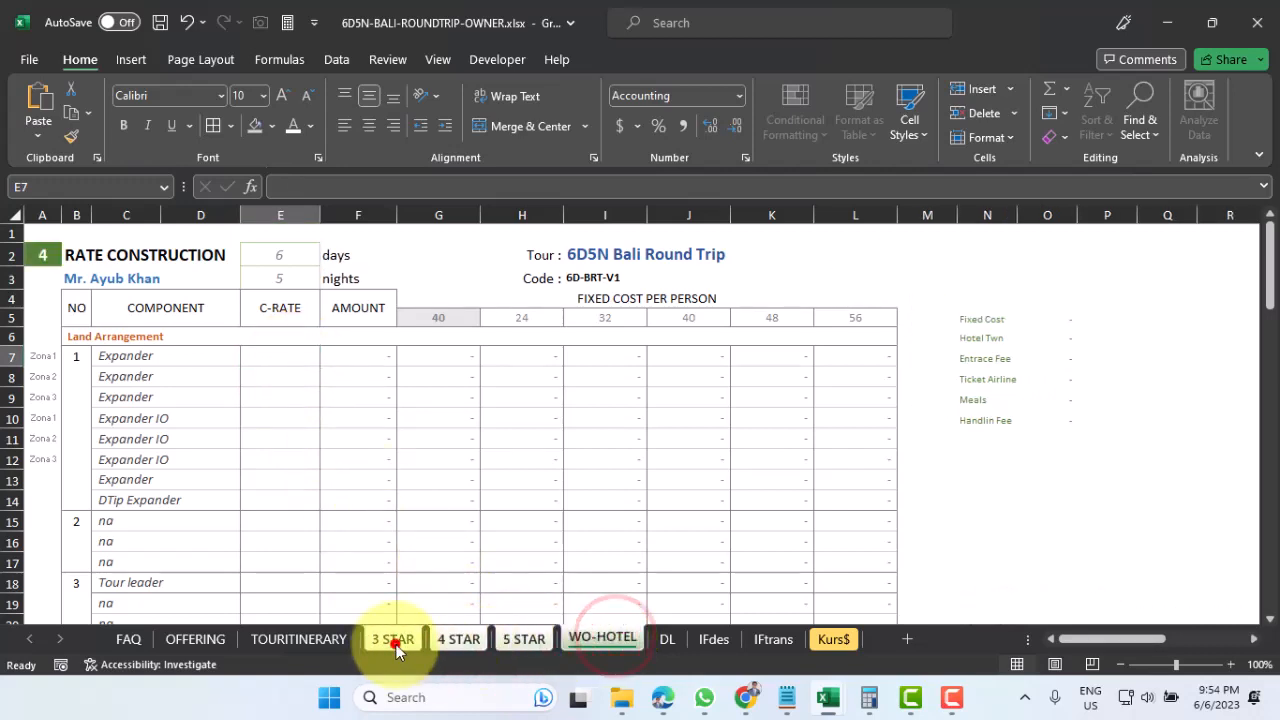
{"action": "left_click", "coordinate": [393, 638]}
Insert a VLOOKUP function in E7 for the Zona 1 Expander C-RATE, with C7 as the lookup value
{"action": "left_click", "coordinate": [276, 358]}
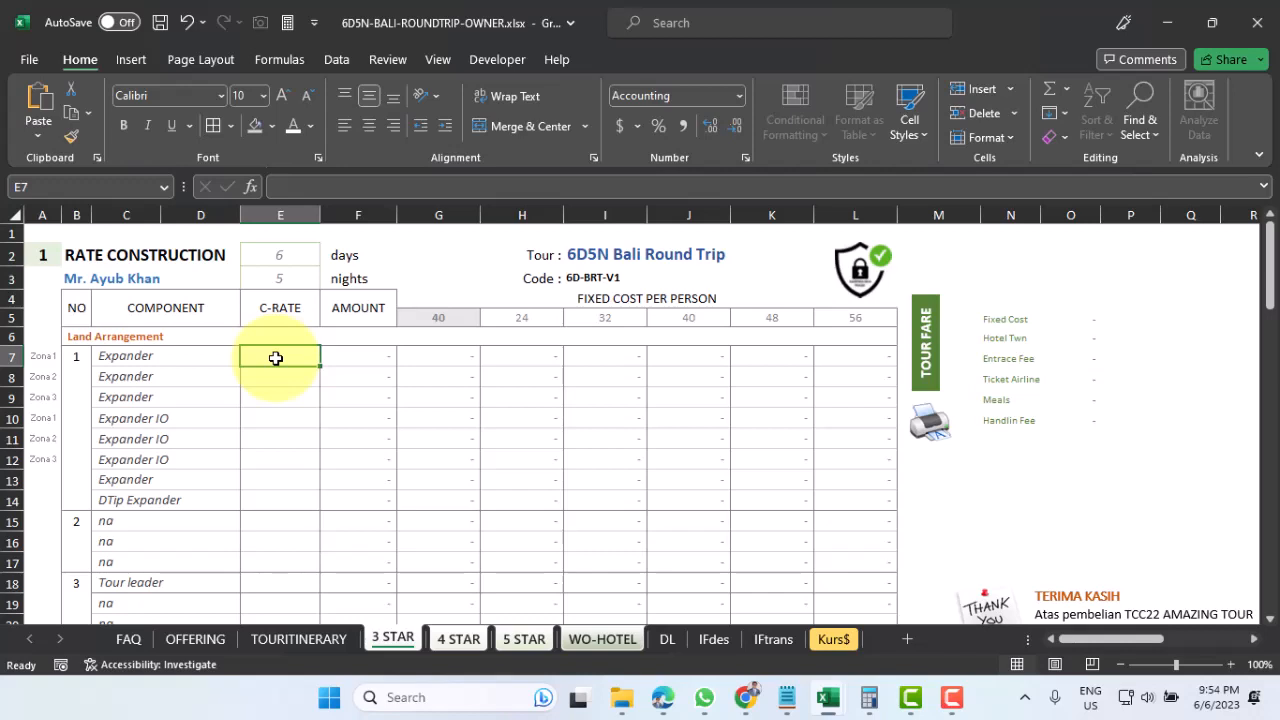
{"action": "left_click", "coordinate": [1070, 89]}
{"action": "left_click", "coordinate": [1101, 247]}
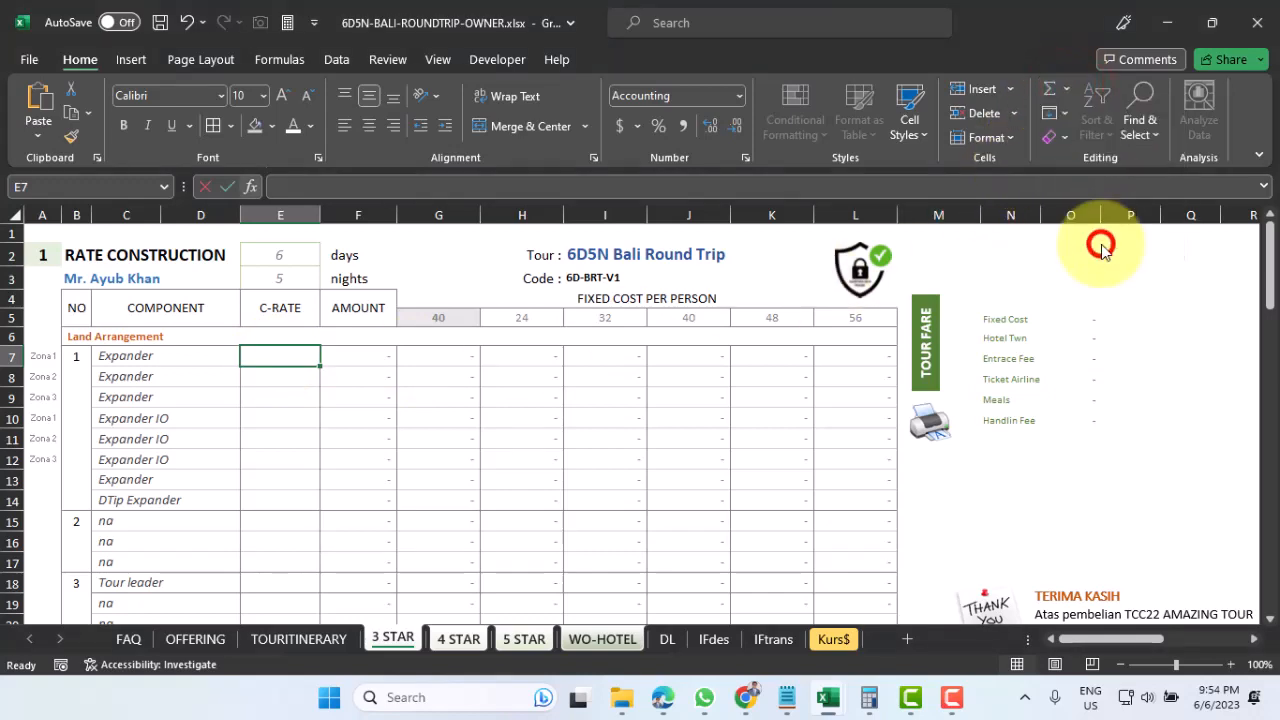
{"action": "double_click", "coordinate": [662, 198]}
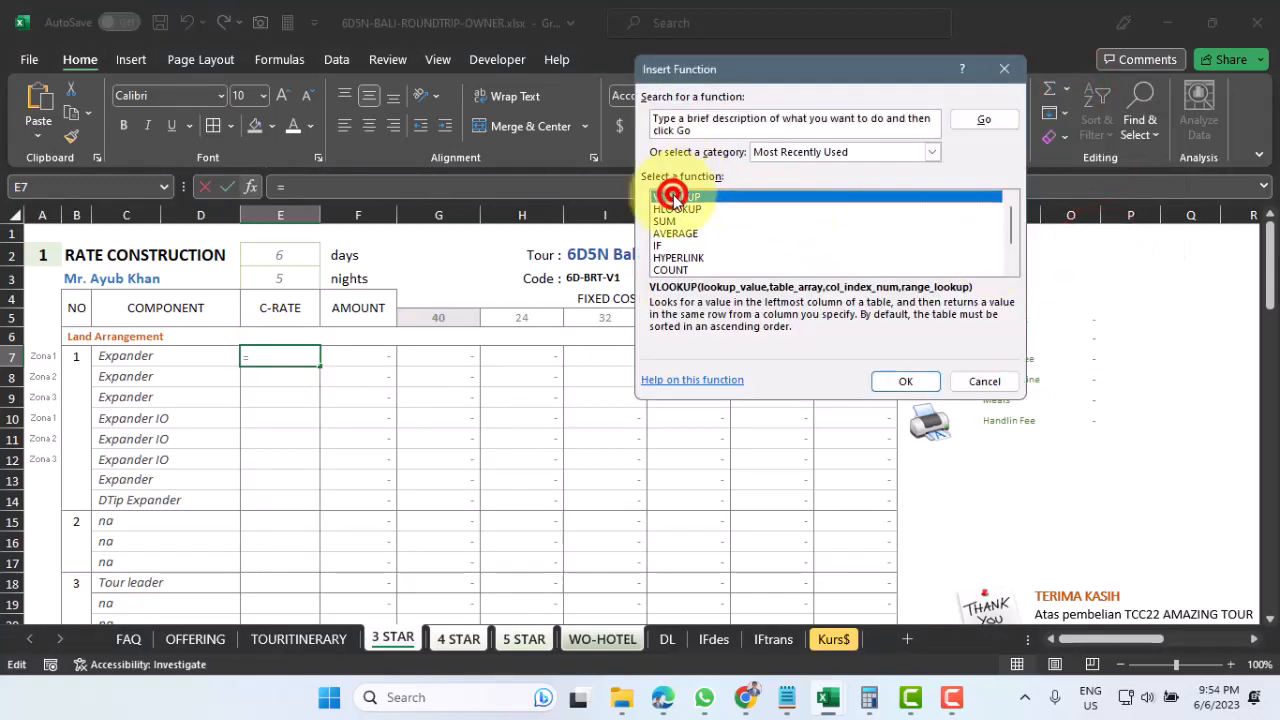
{"action": "left_click", "coordinate": [141, 358]}
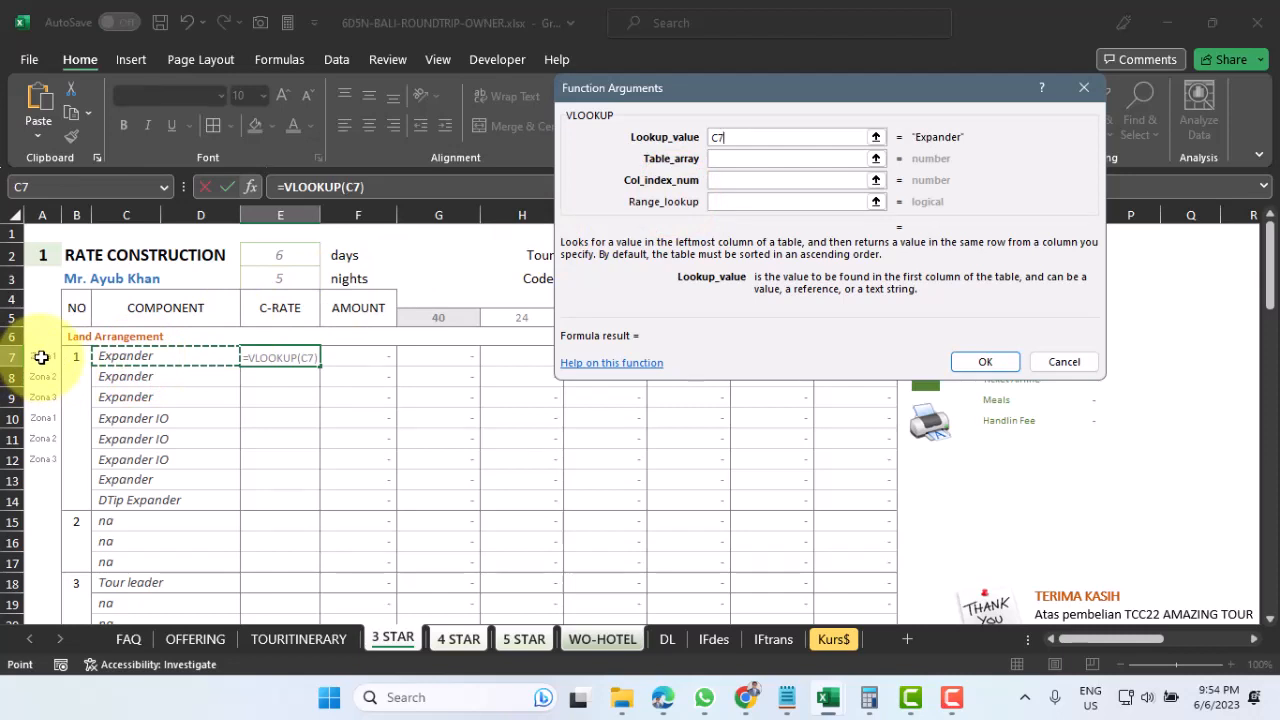
Set the table array to $B$2:$C$1500 on the FOREIGN-MARKET sheet of the CONFITARIFF-NEASIA-HOLIDAY workbook
{"action": "left_click", "coordinate": [876, 161]}
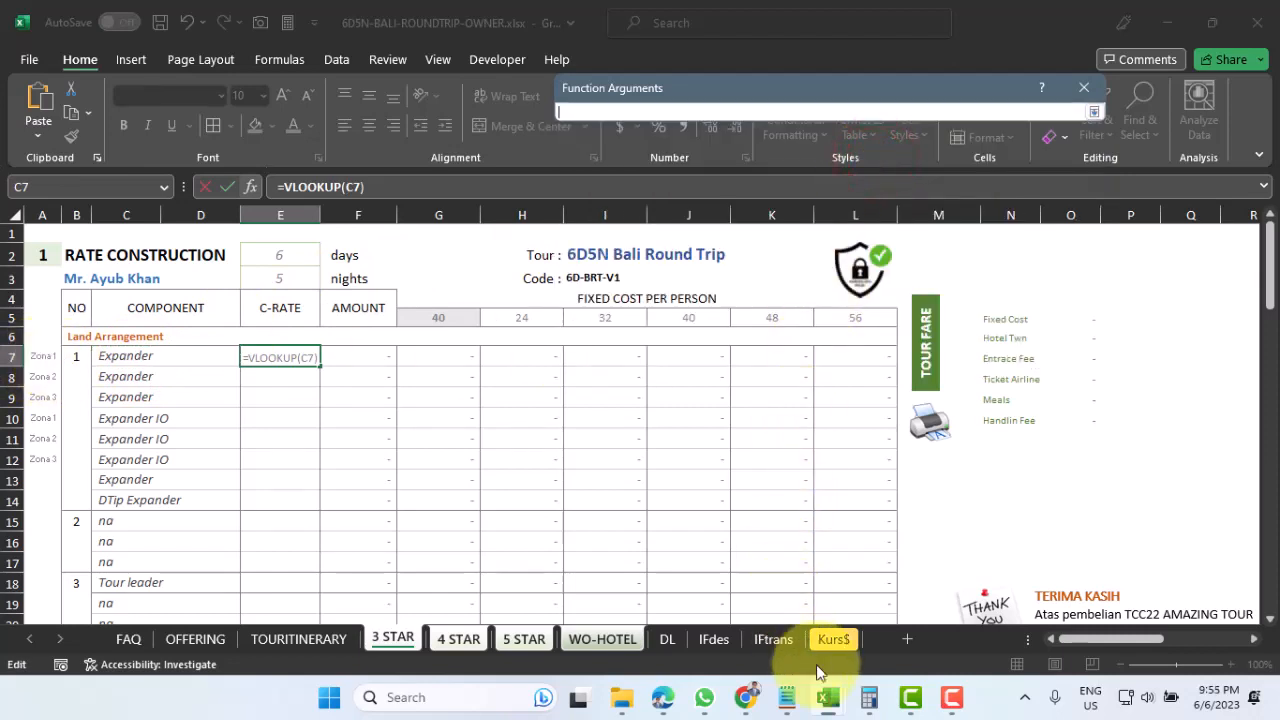
{"action": "mouse_move", "coordinate": [833, 703]}
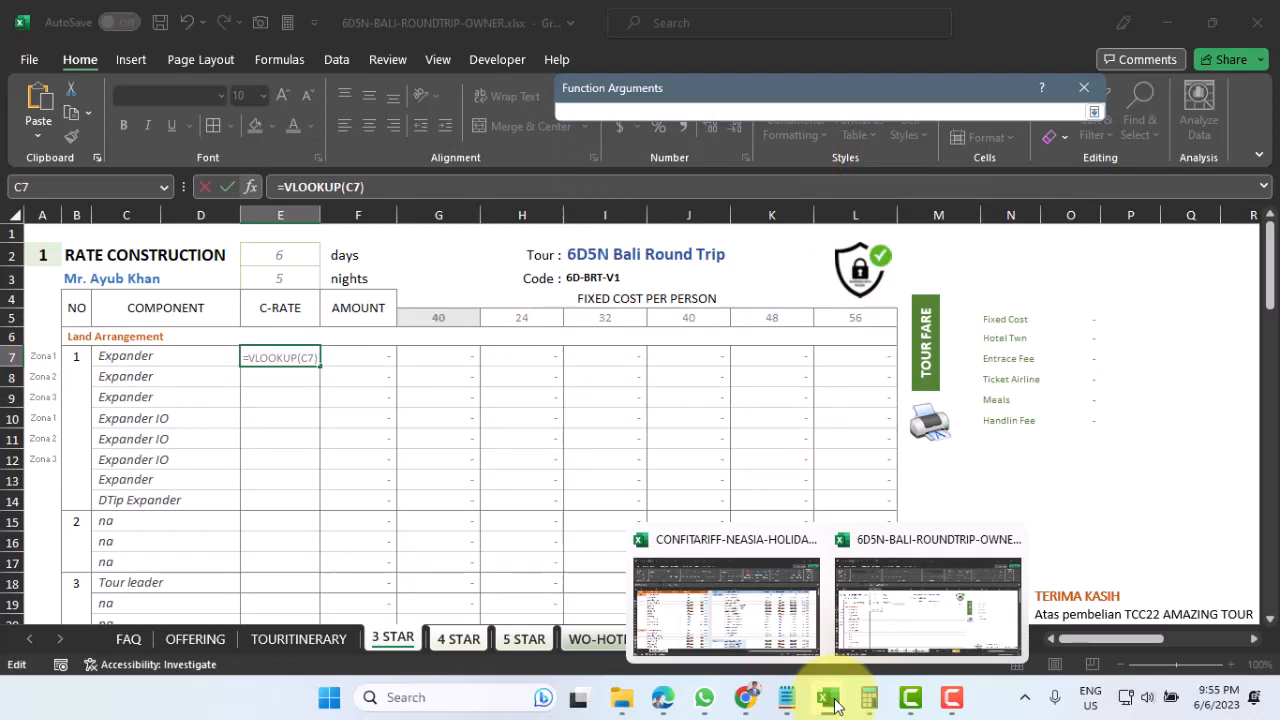
{"action": "left_click", "coordinate": [738, 605]}
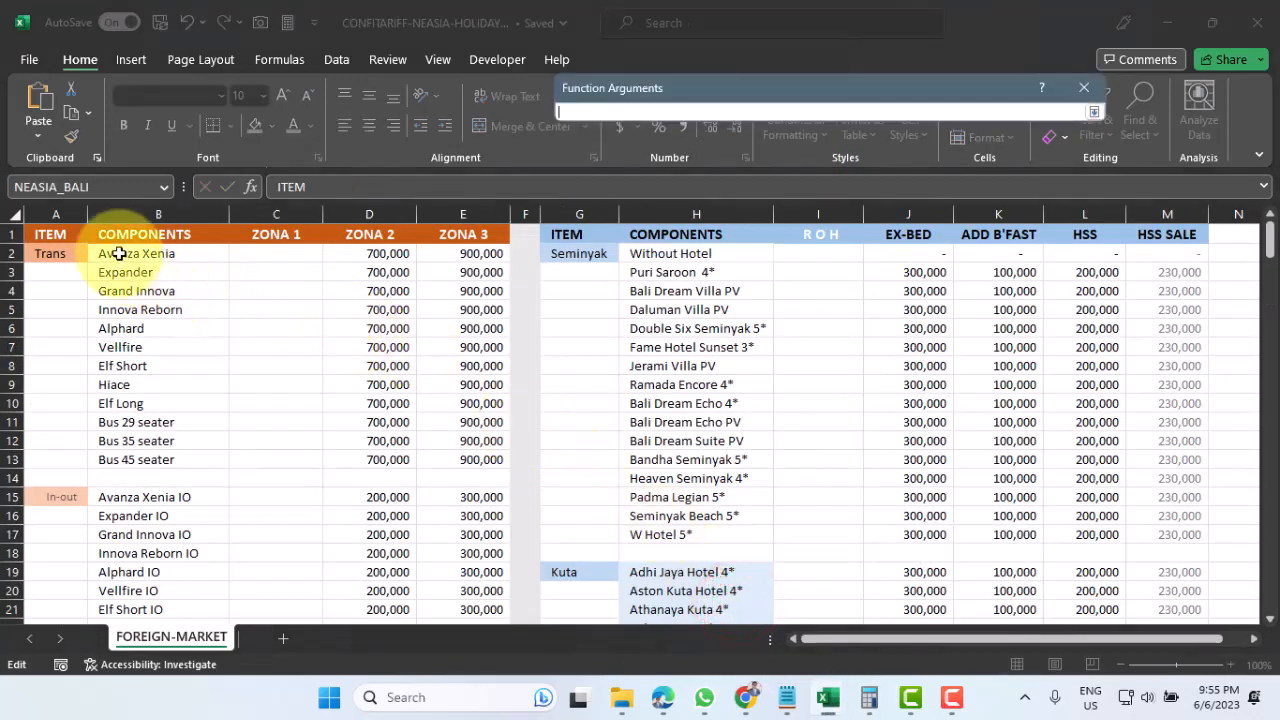
{"action": "left_click_drag", "start_coordinate": [118, 253], "coordinate": [251, 573]}
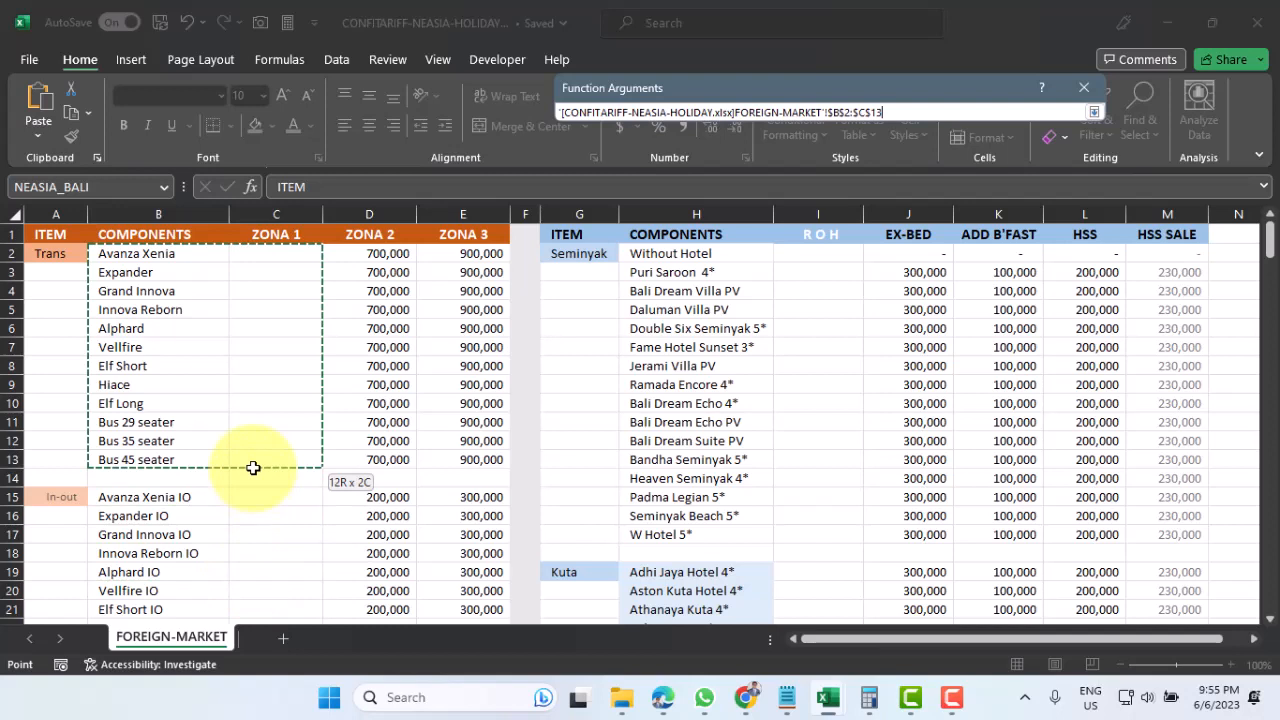
{"action": "left_click_drag", "start_coordinate": [253, 467], "coordinate": [253, 504]}
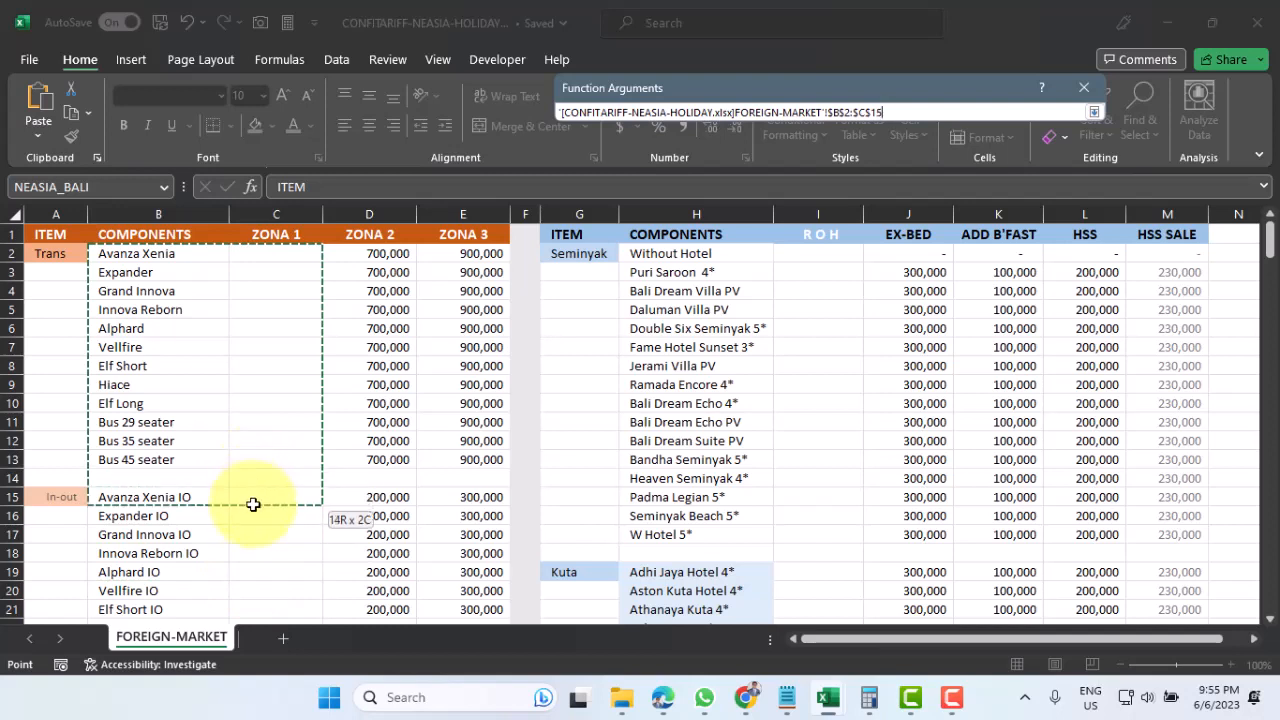
{"action": "left_click", "coordinate": [885, 113]}
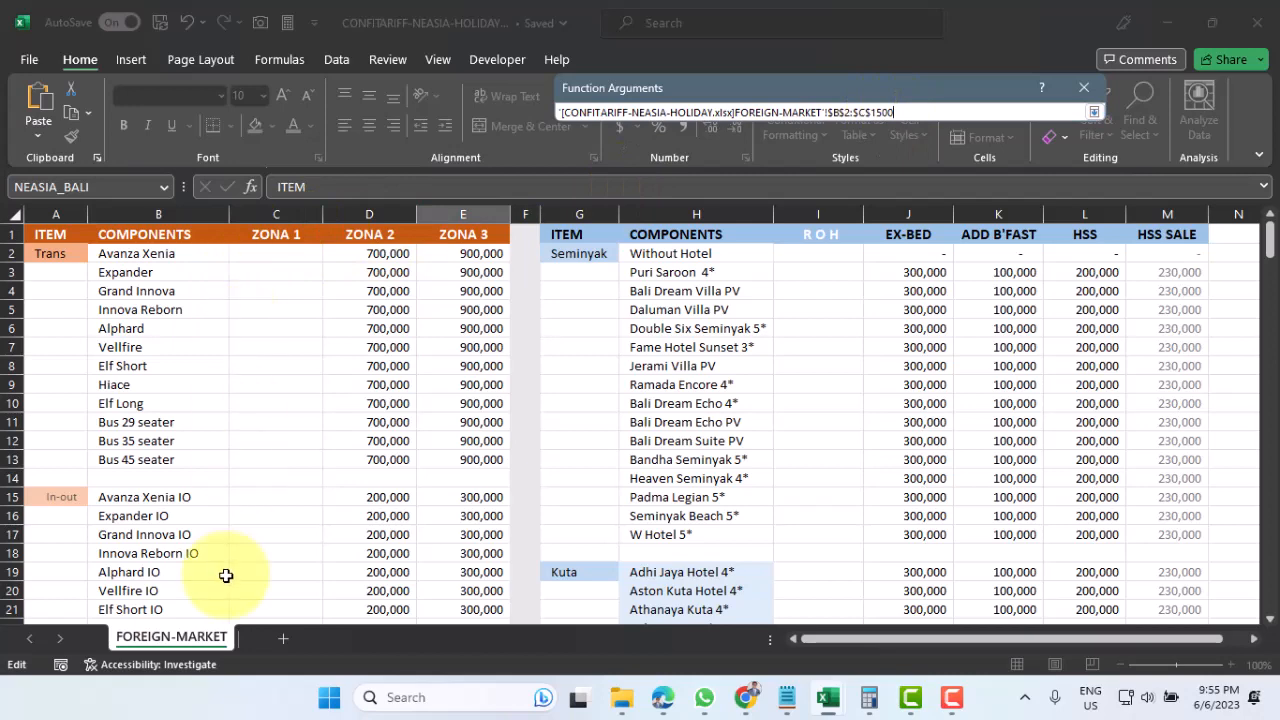
{"action": "key", "text": "Return"}
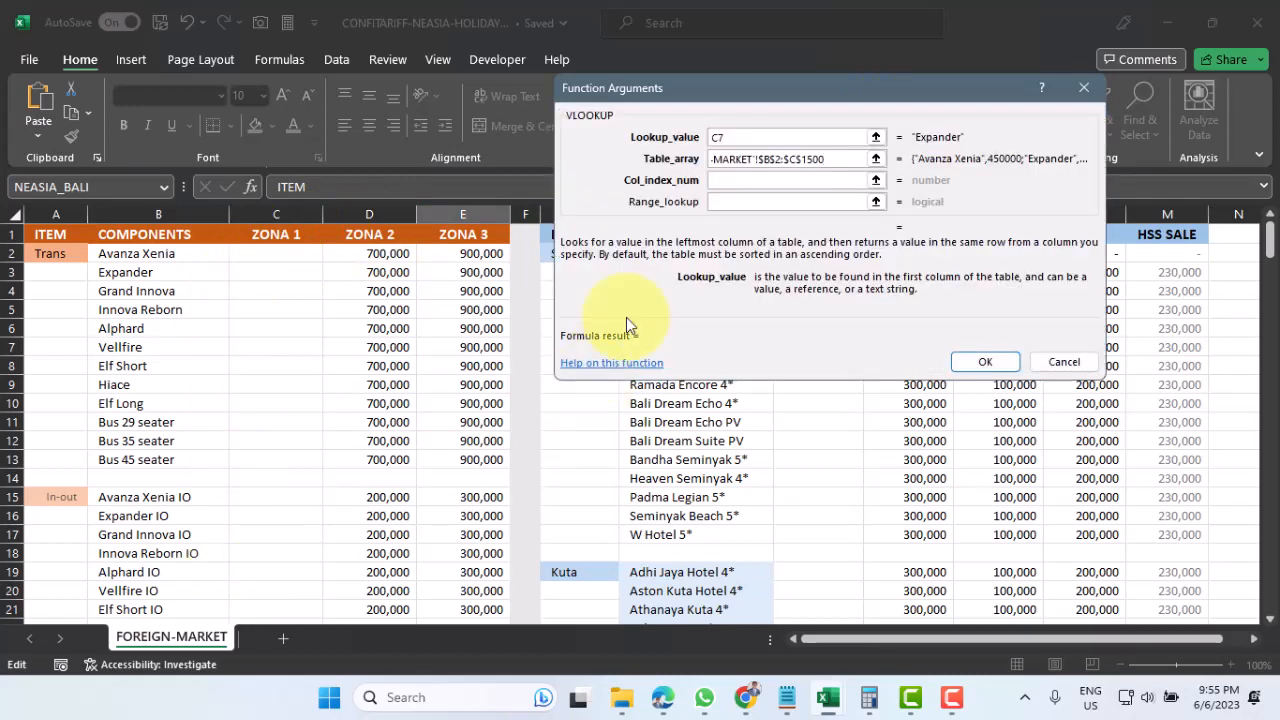
Set the column index to 2 and the range lookup to false, and complete the E7 VLOOKUP
{"action": "left_click", "coordinate": [725, 181]}
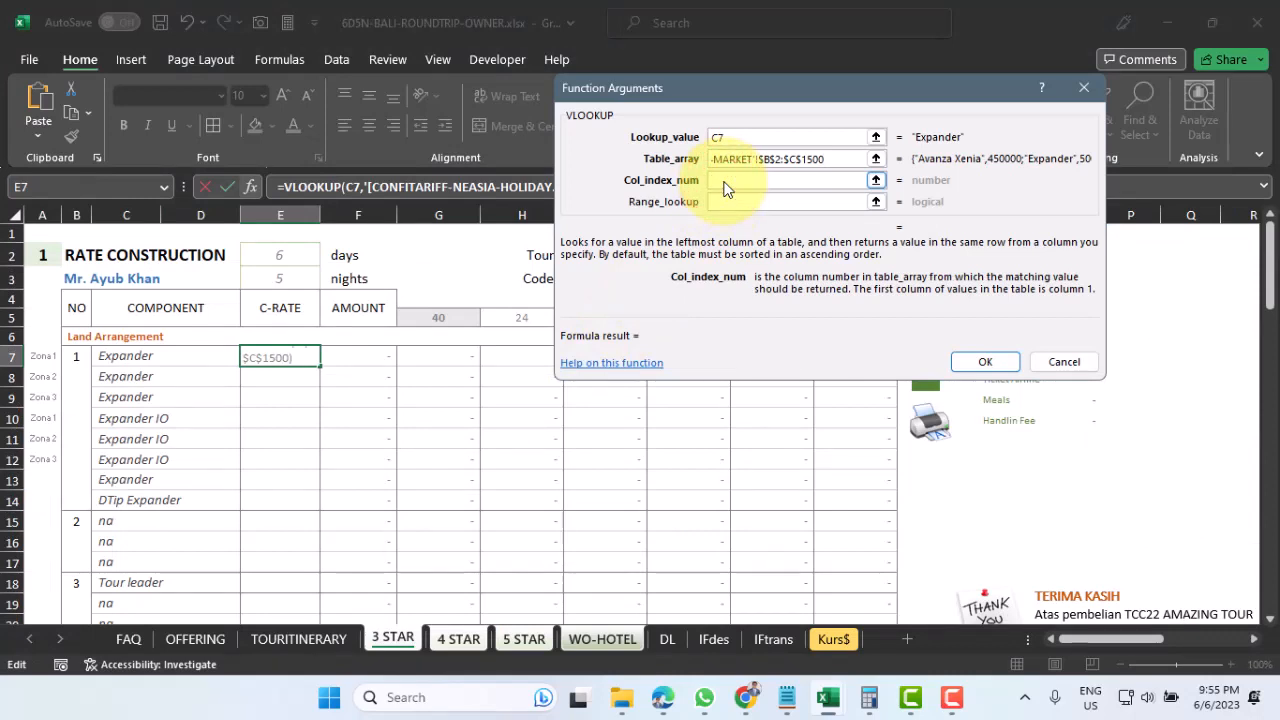
{"action": "type", "text": "2"}
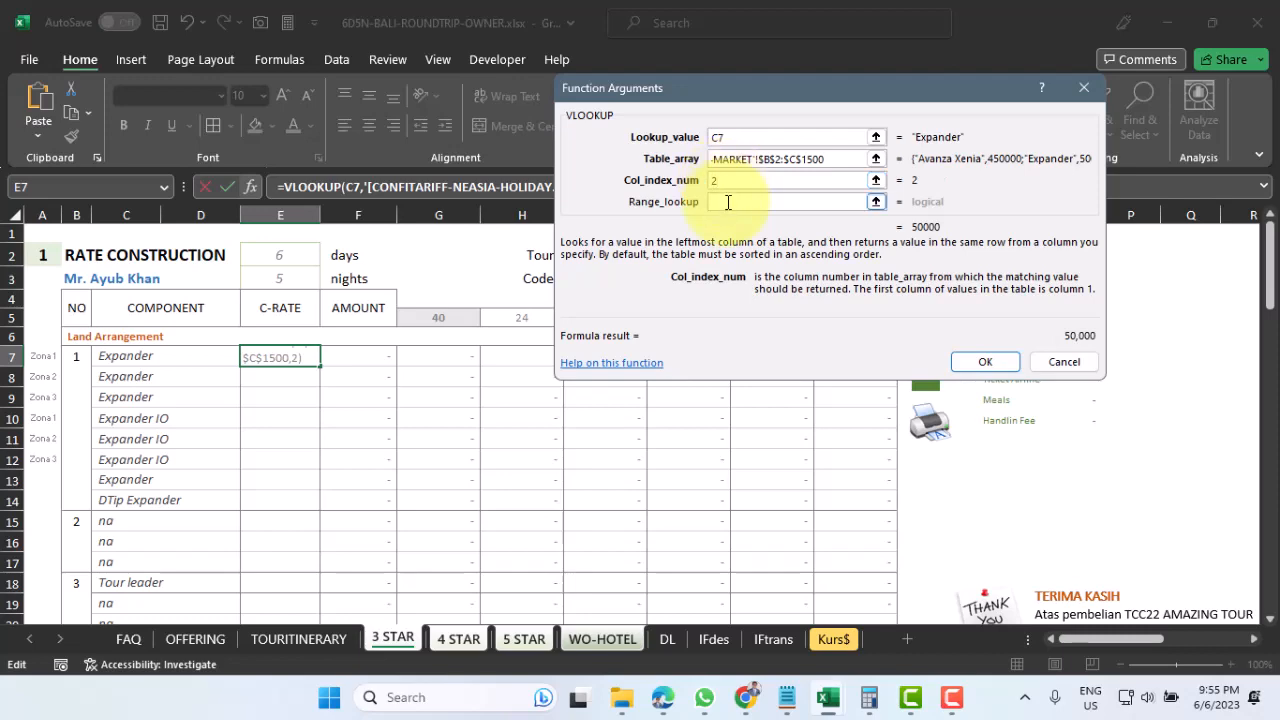
{"action": "left_click", "coordinate": [727, 204]}
{"action": "type", "text": "false"}
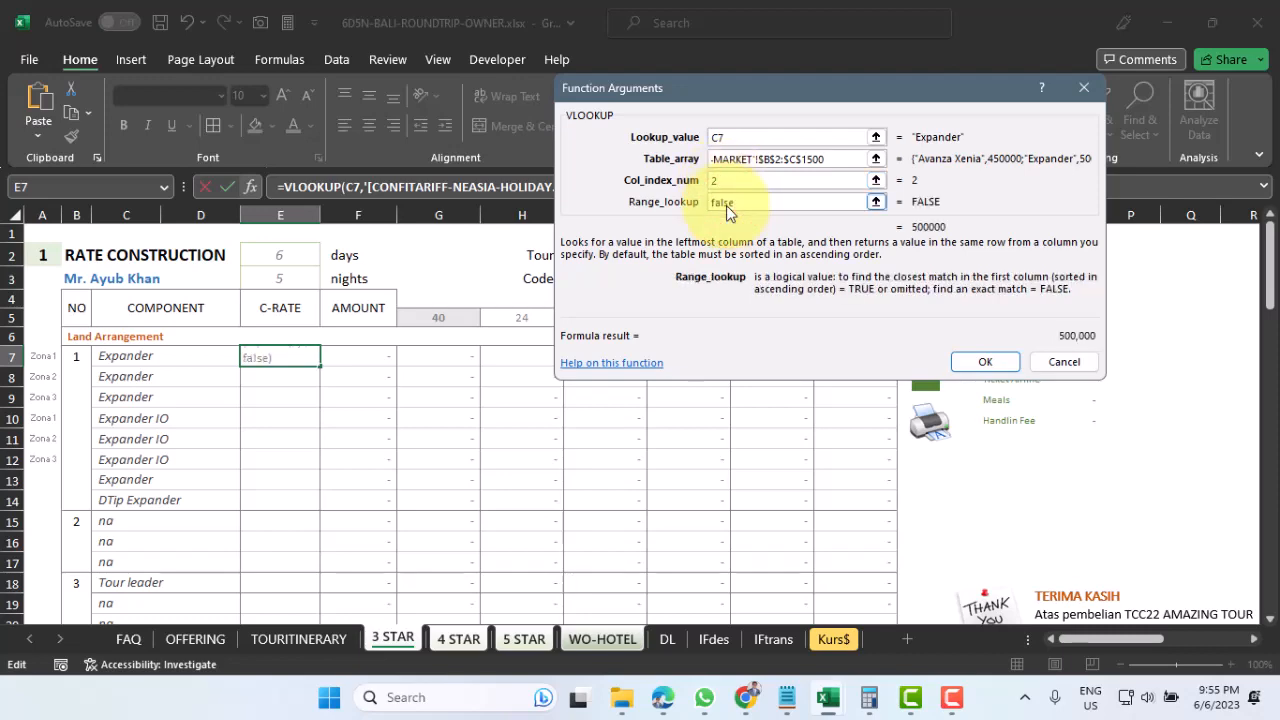
{"action": "key", "text": "Return"}
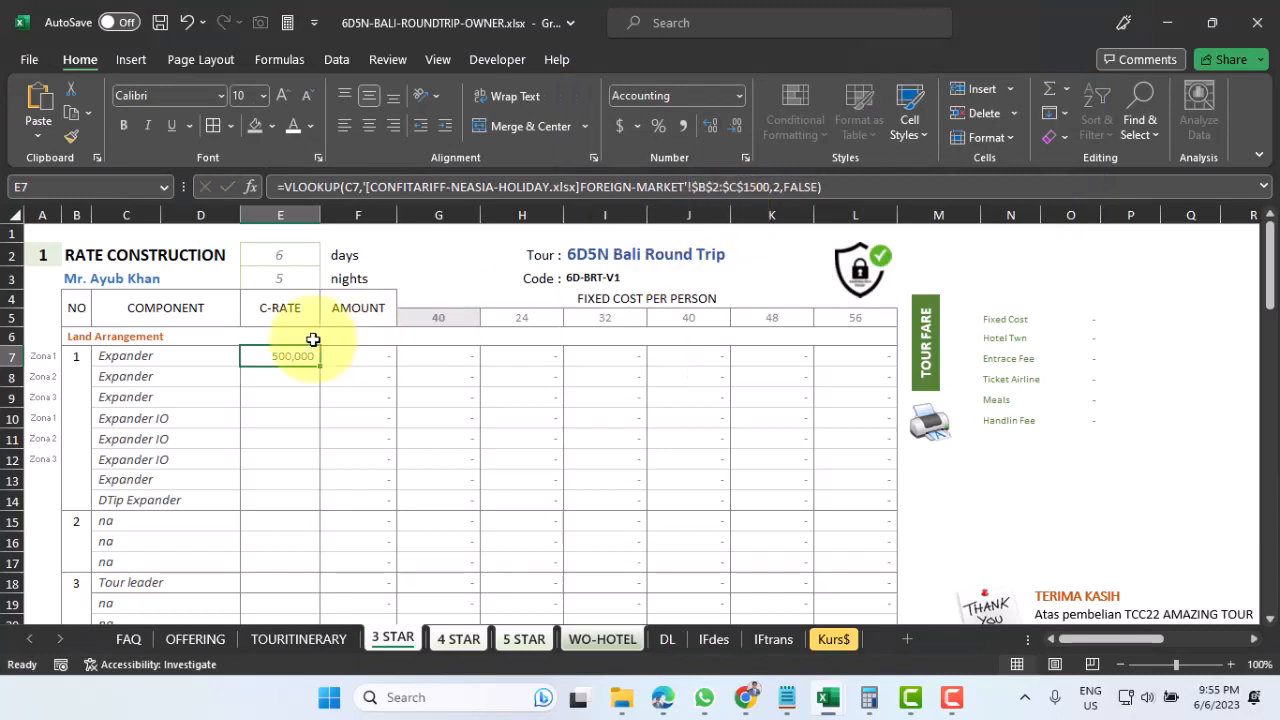
Insert a VLOOKUP function in E8 for the Zona 2 Expander C-RATE, with C8 as the lookup value
{"action": "left_click", "coordinate": [290, 376]}
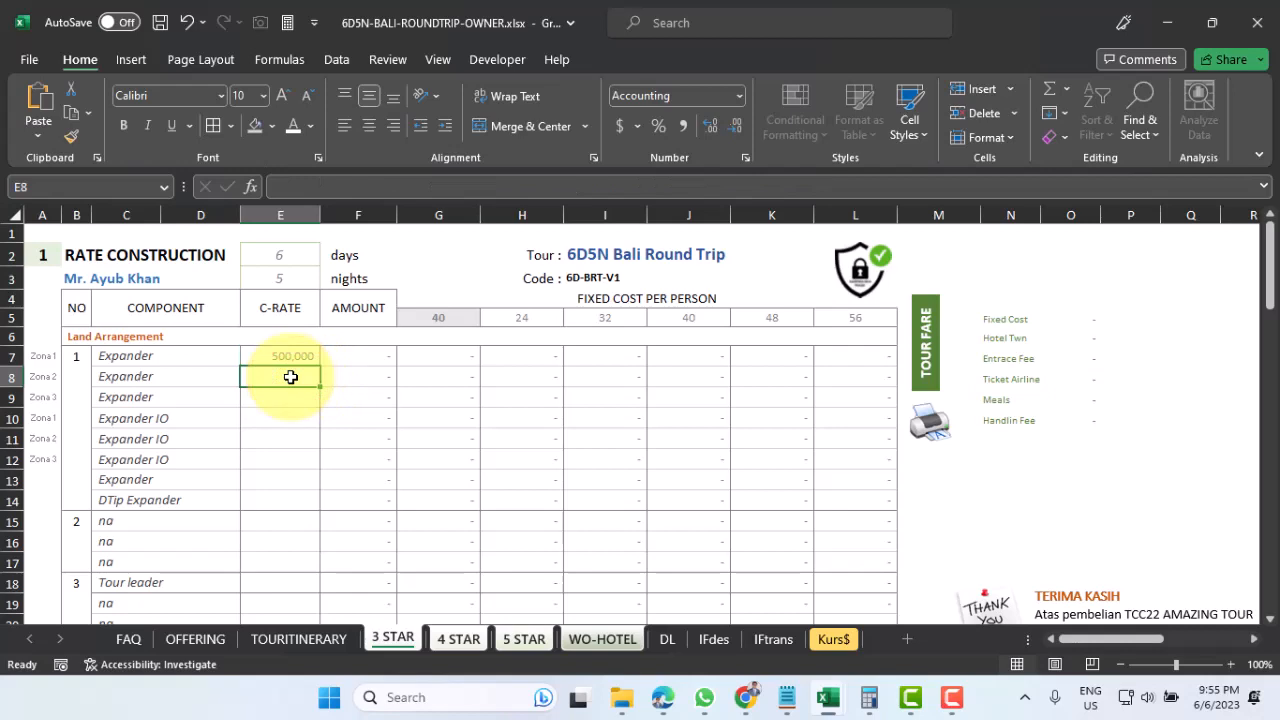
{"action": "left_click", "coordinate": [1067, 88]}
{"action": "left_click", "coordinate": [1100, 248]}
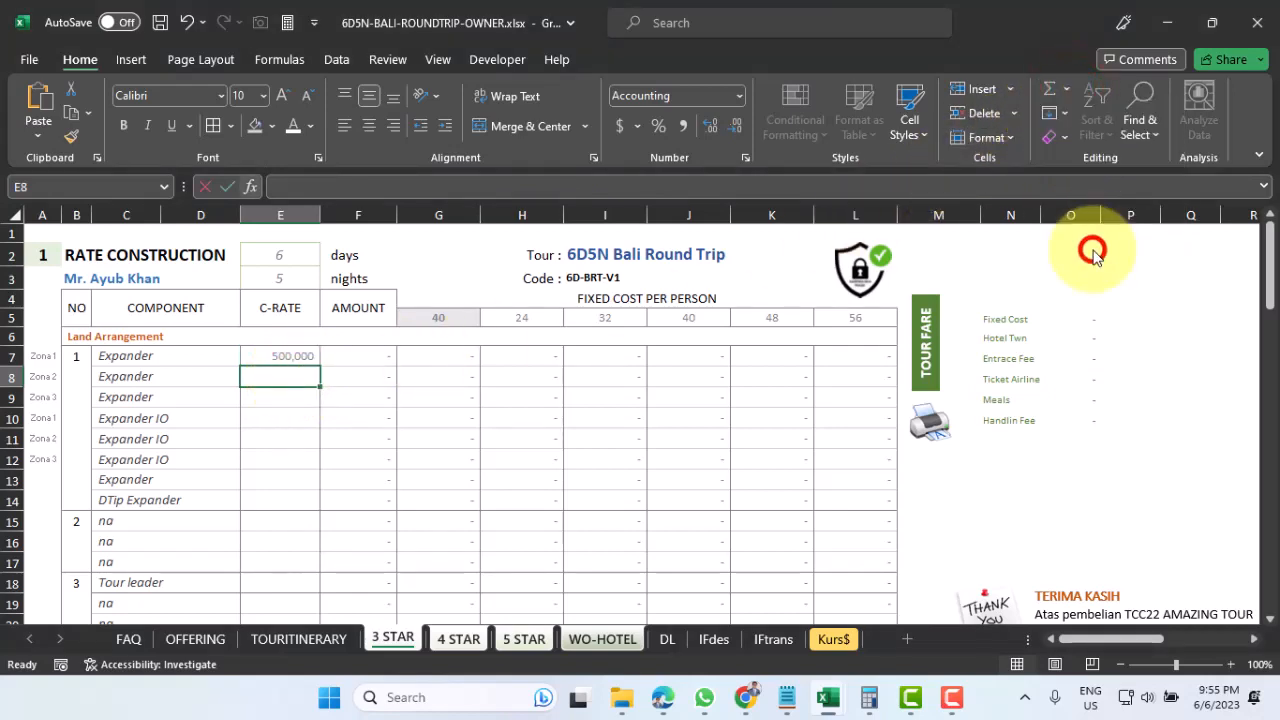
{"action": "double_click", "coordinate": [683, 199]}
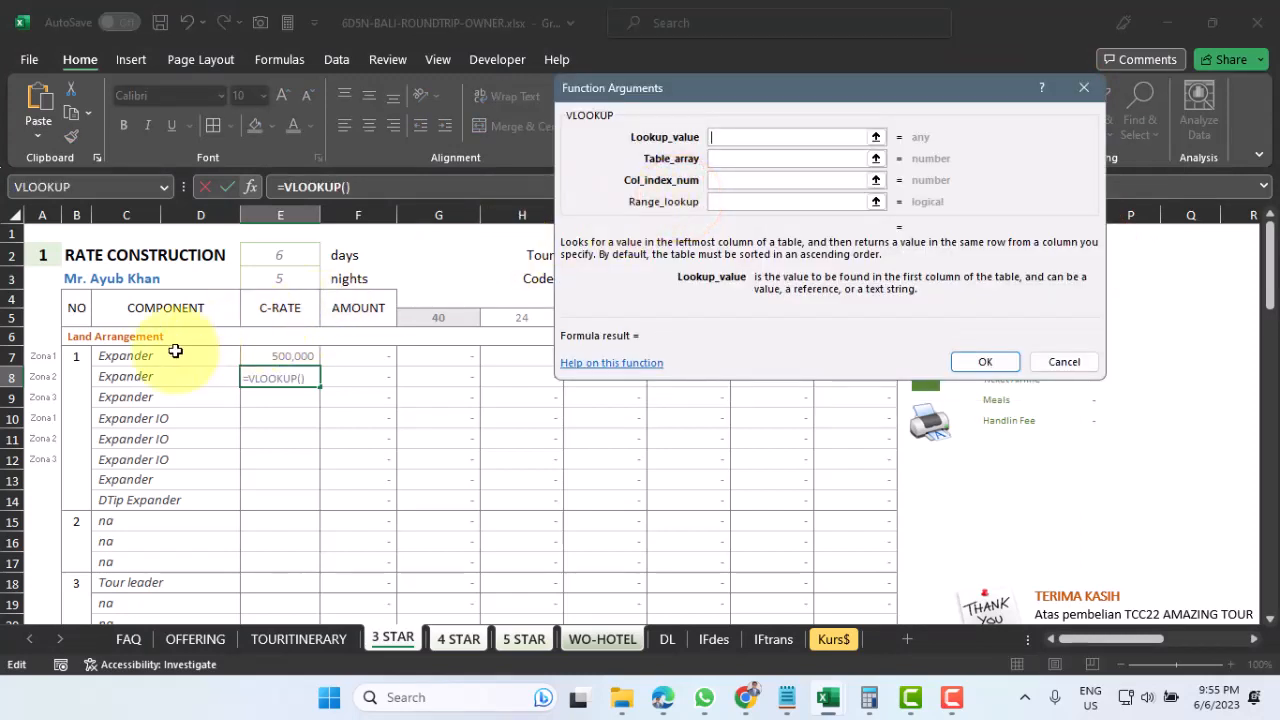
{"action": "left_click", "coordinate": [120, 376]}
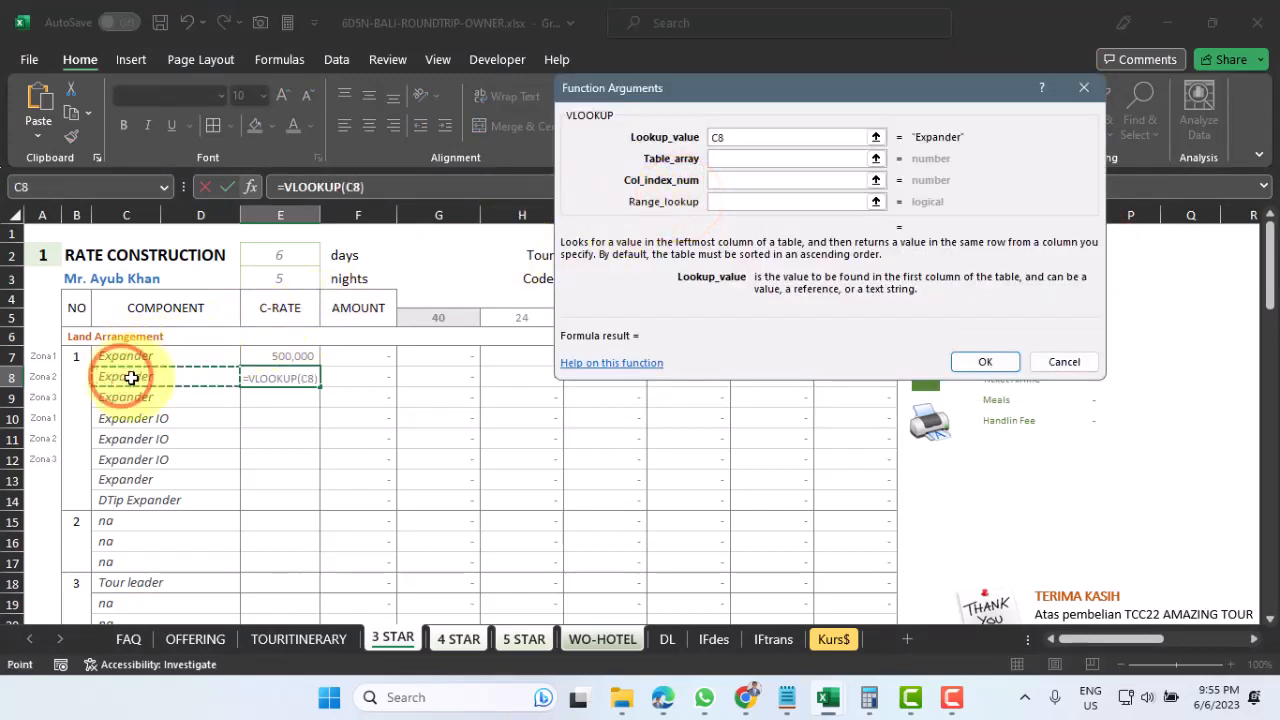
Set the E8 VLOOKUP's table array to $B$2:$D$1500 on the FOREIGN-MARKET sheet of the CONFITARIFF-NEASIA-HOLIDAY workbook
{"action": "left_click", "coordinate": [876, 159]}
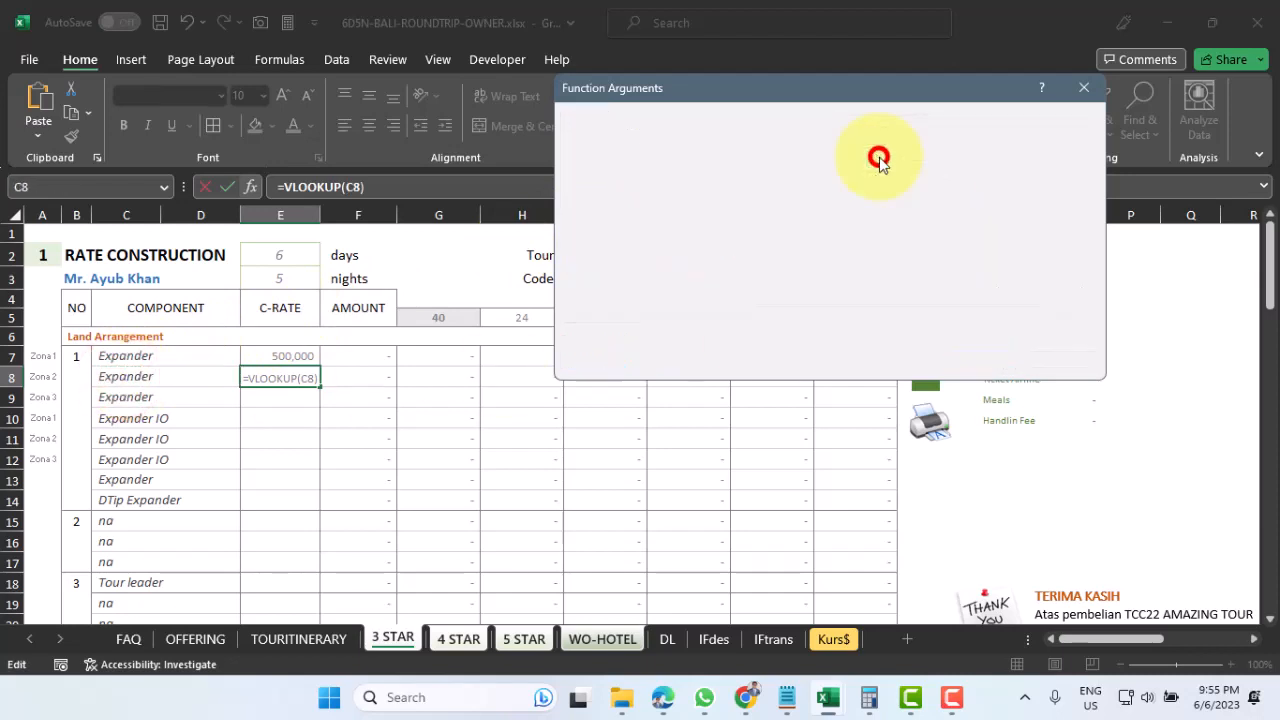
{"action": "mouse_move", "coordinate": [828, 697]}
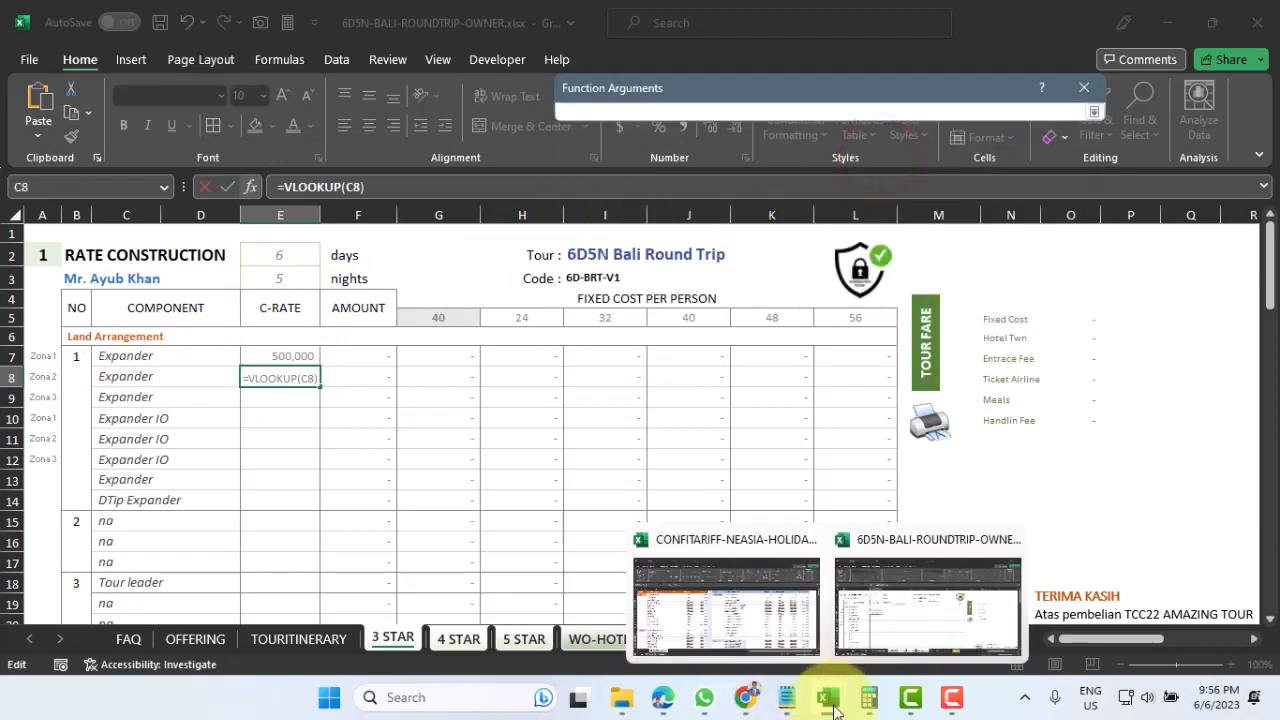
{"action": "left_click", "coordinate": [740, 615]}
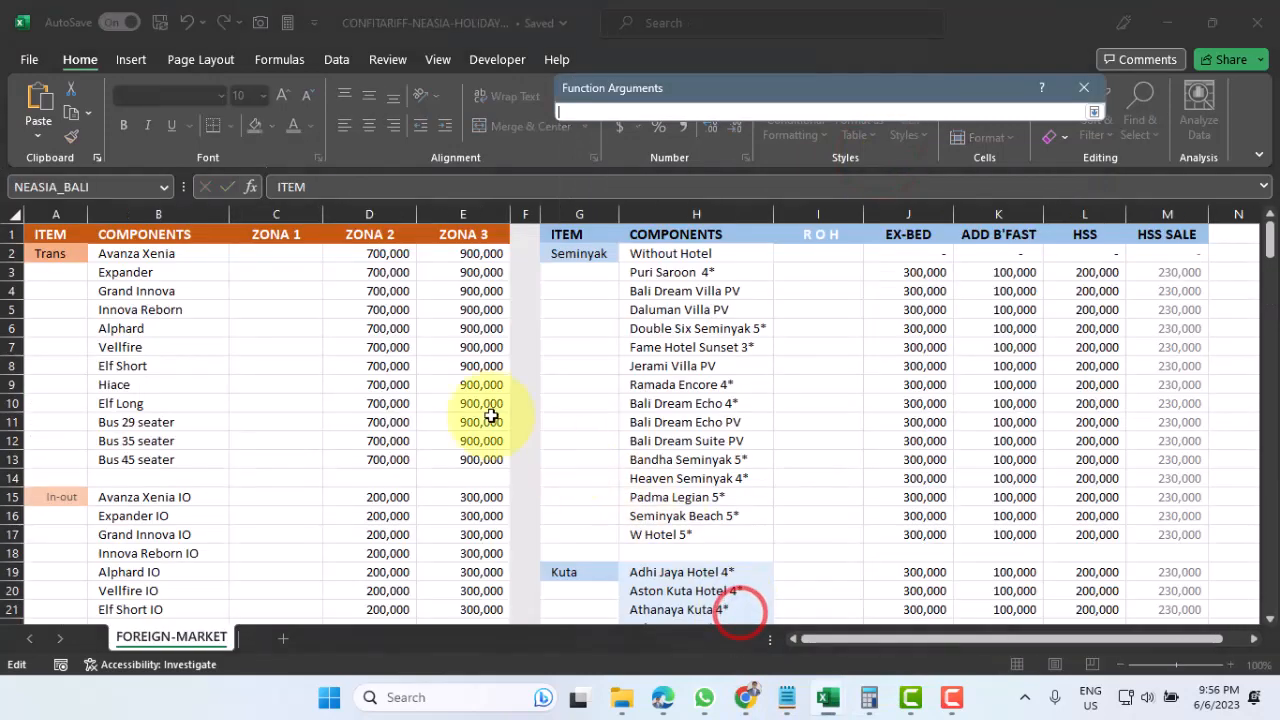
{"action": "left_click_drag", "start_coordinate": [122, 256], "coordinate": [352, 497]}
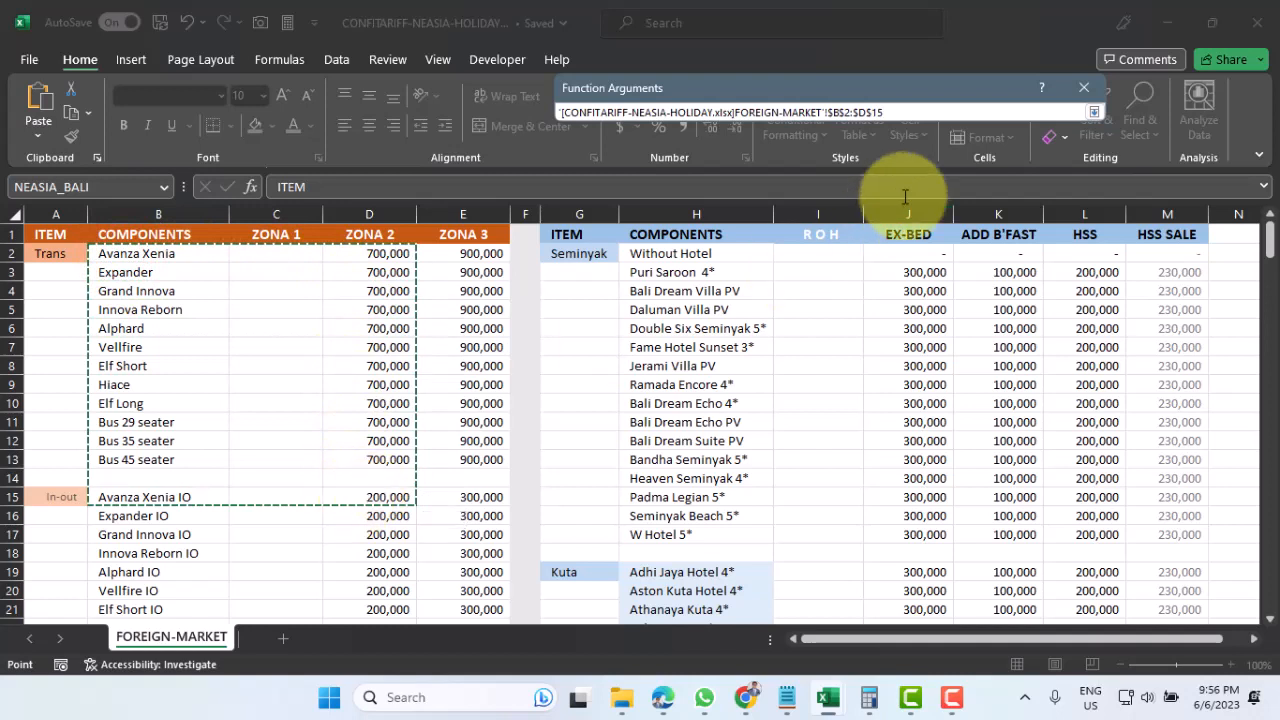
{"action": "left_click", "coordinate": [890, 110]}
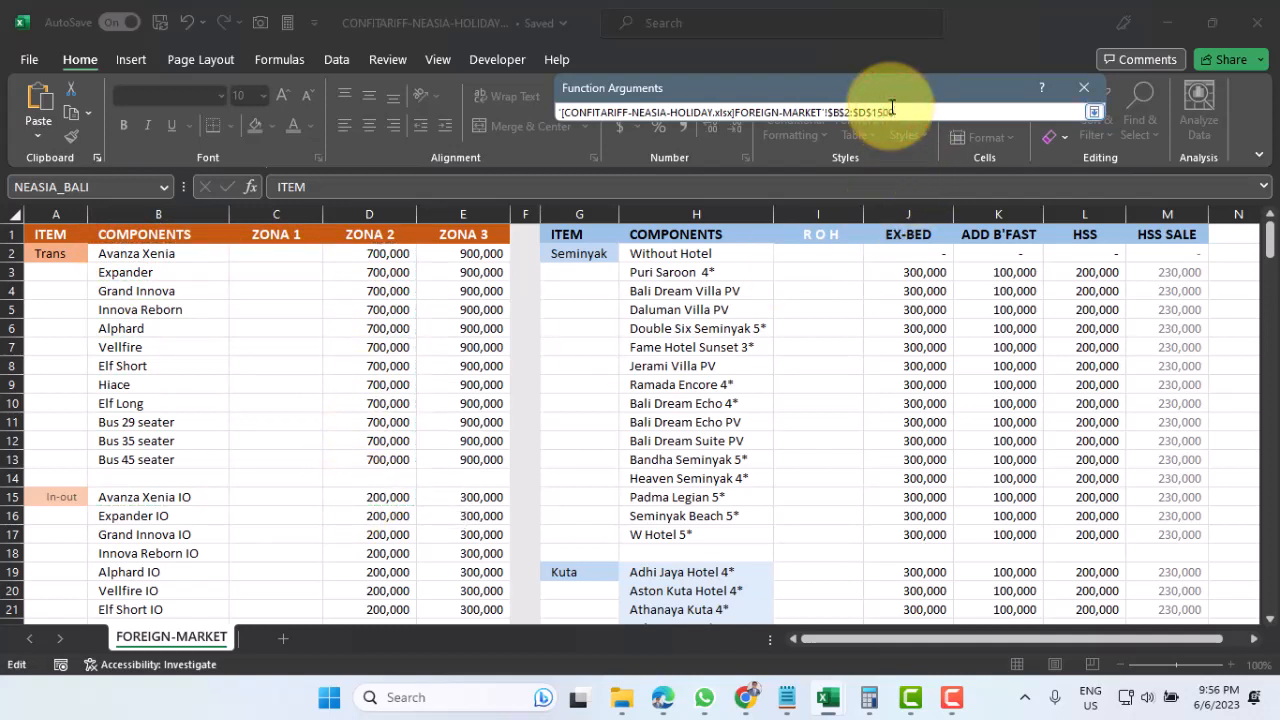
{"action": "key", "text": "Return"}
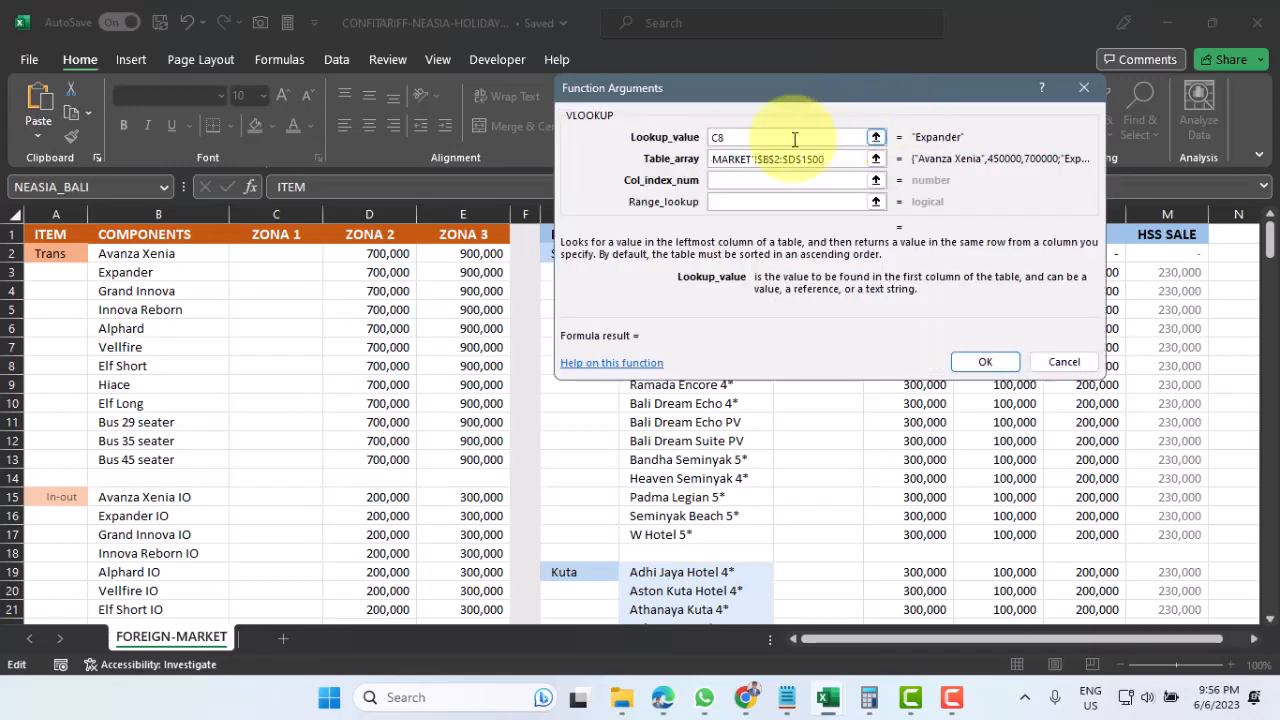
Set the column index to 3 and the range lookup to false, and complete the E8 VLOOKUP
{"action": "left_click", "coordinate": [739, 183]}
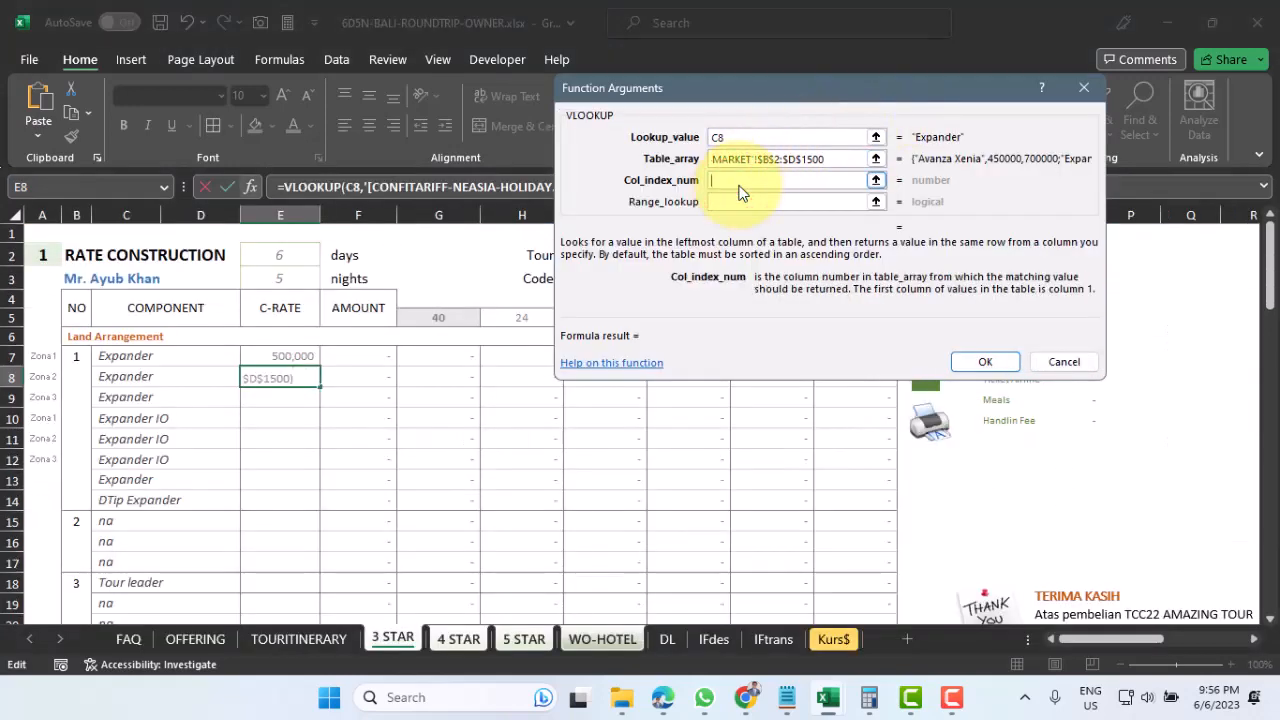
{"action": "type", "text": "3"}
{"action": "left_click", "coordinate": [724, 205]}
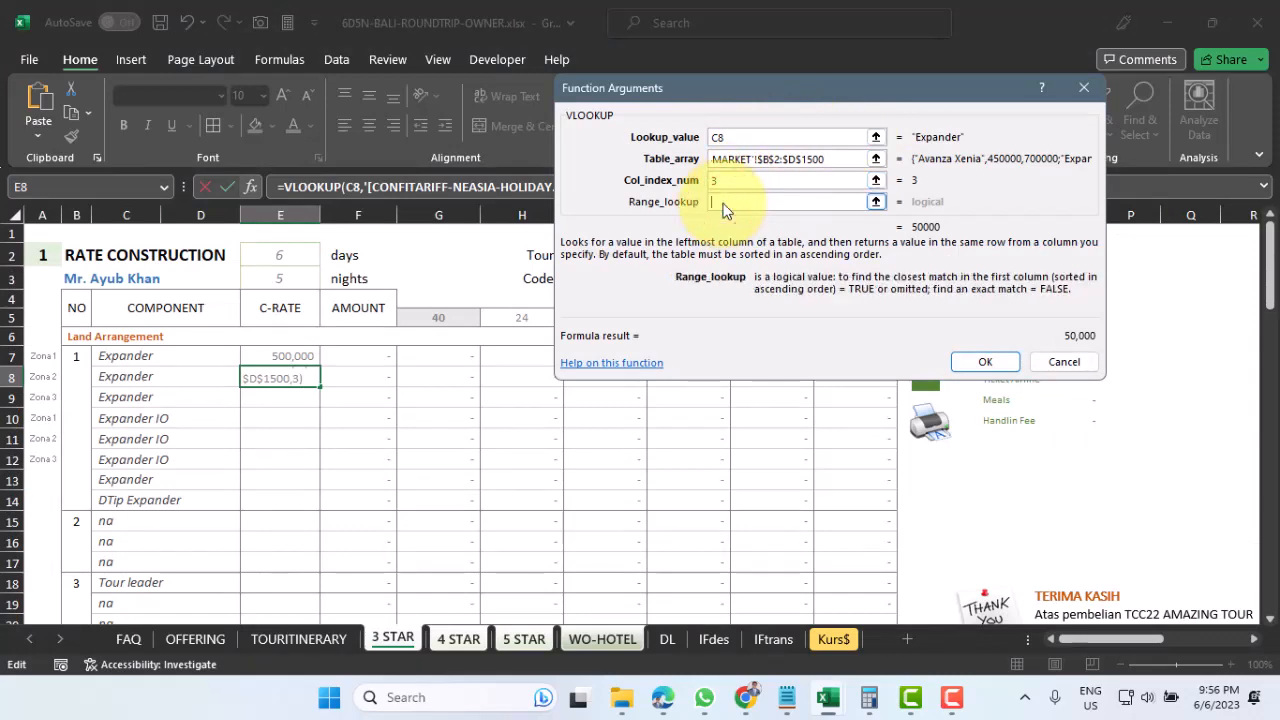
{"action": "type", "text": "false"}
{"action": "key", "text": "Return"}
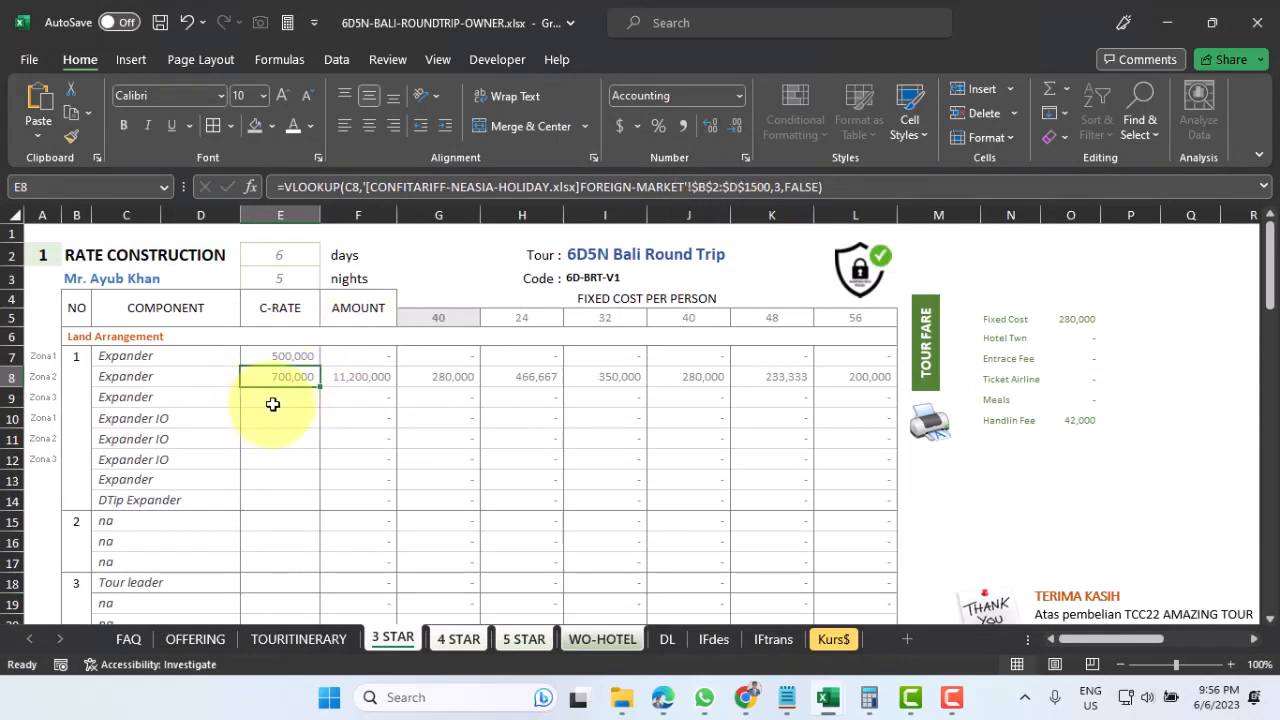
Insert a VLOOKUP function in E9 for the Zona 3 Expander C-RATE, with C9 as the lookup value
{"action": "left_click", "coordinate": [272, 404]}
{"action": "left_click", "coordinate": [1072, 92]}
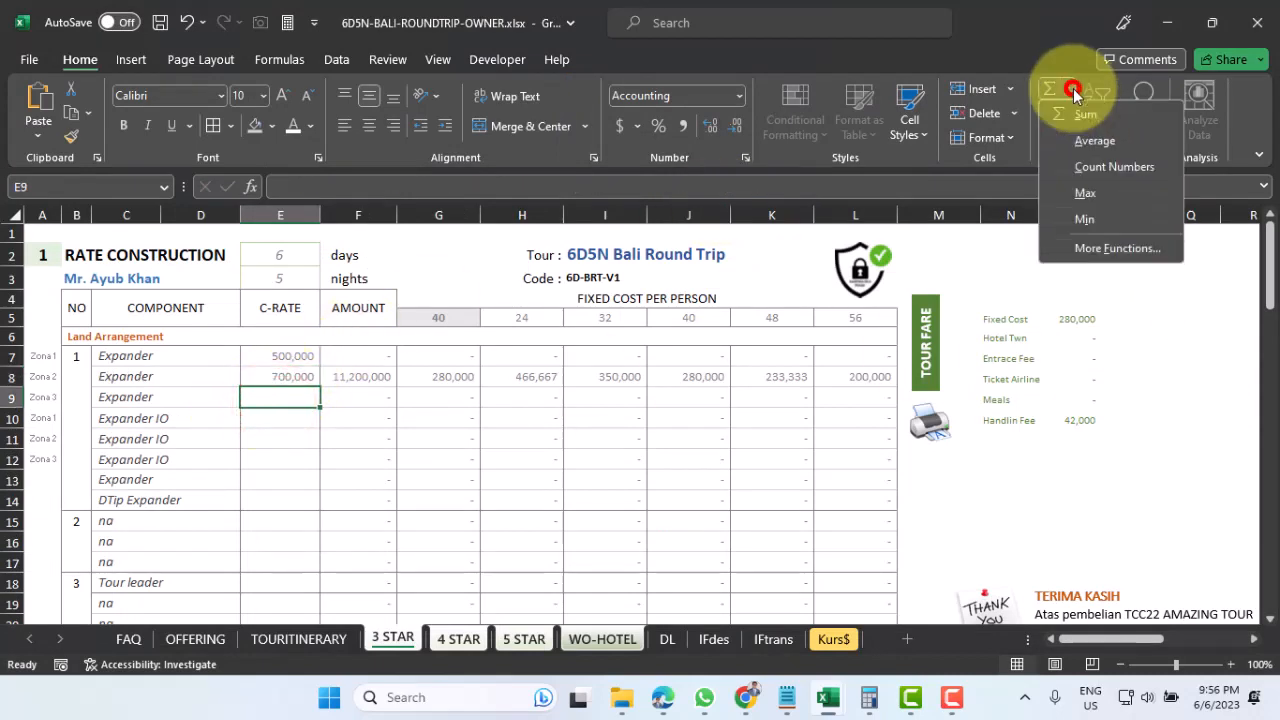
{"action": "left_click", "coordinate": [1085, 247]}
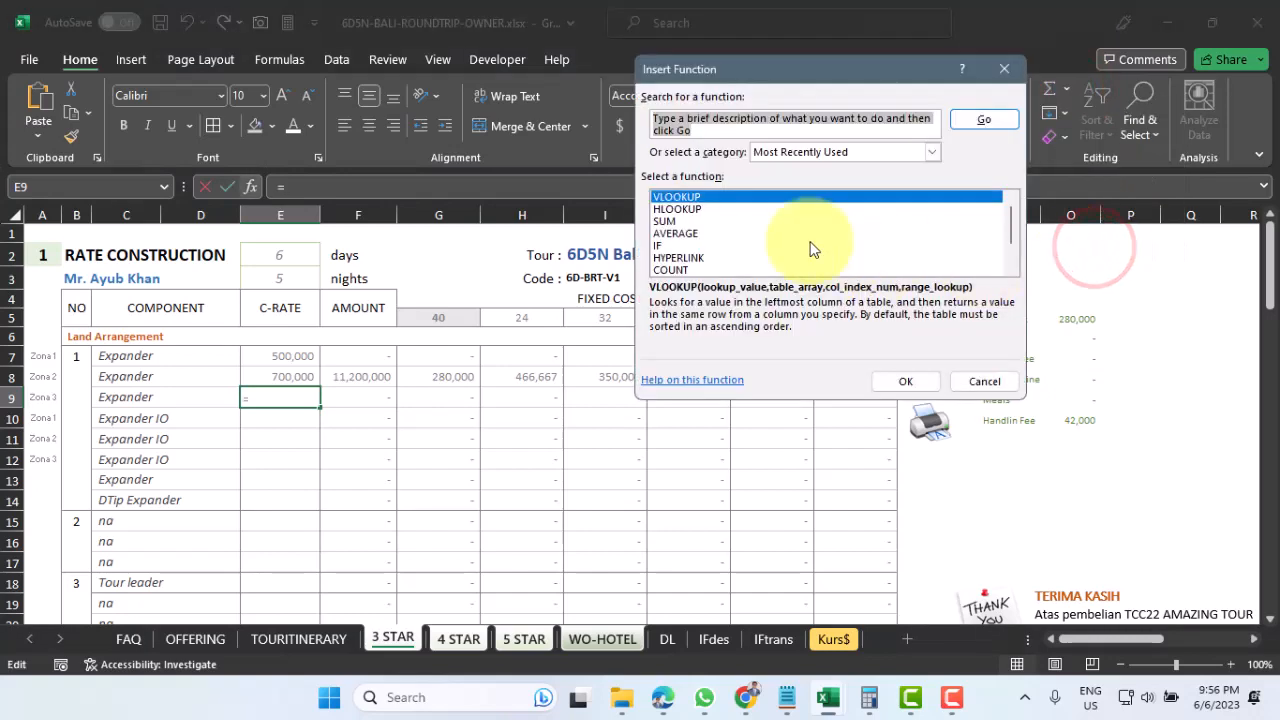
{"action": "double_click", "coordinate": [700, 198]}
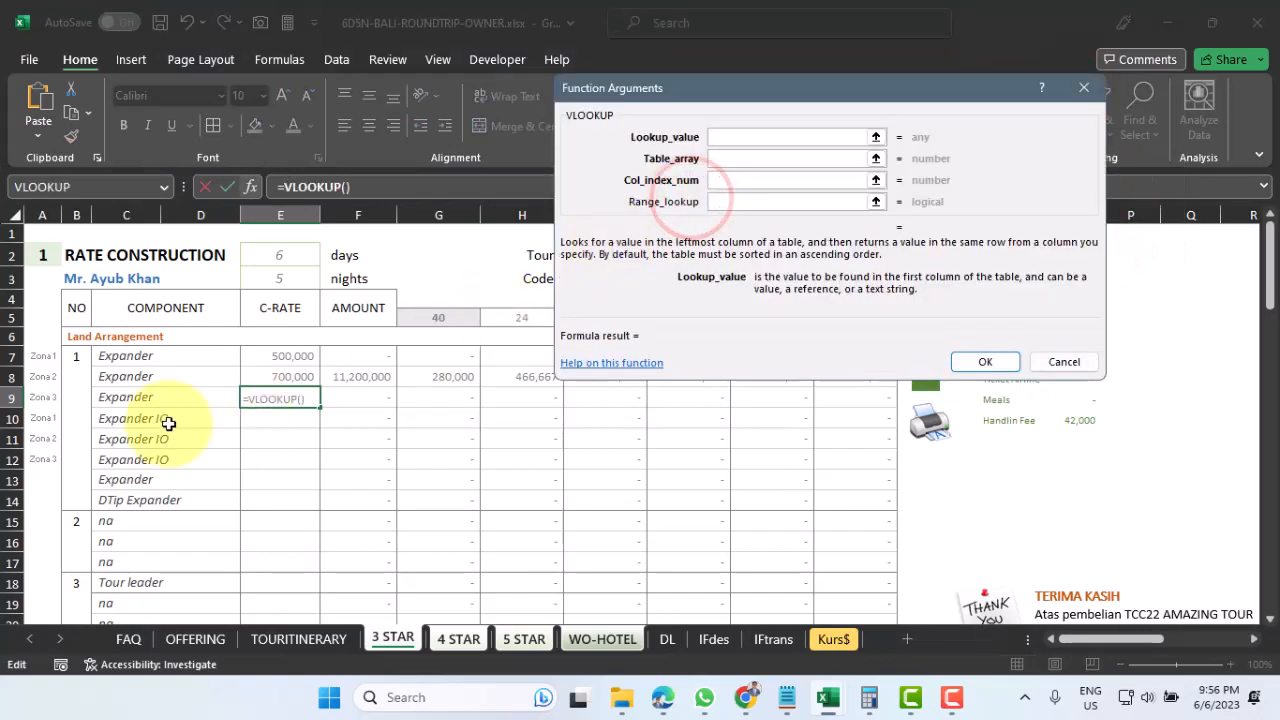
{"action": "left_click", "coordinate": [126, 397]}
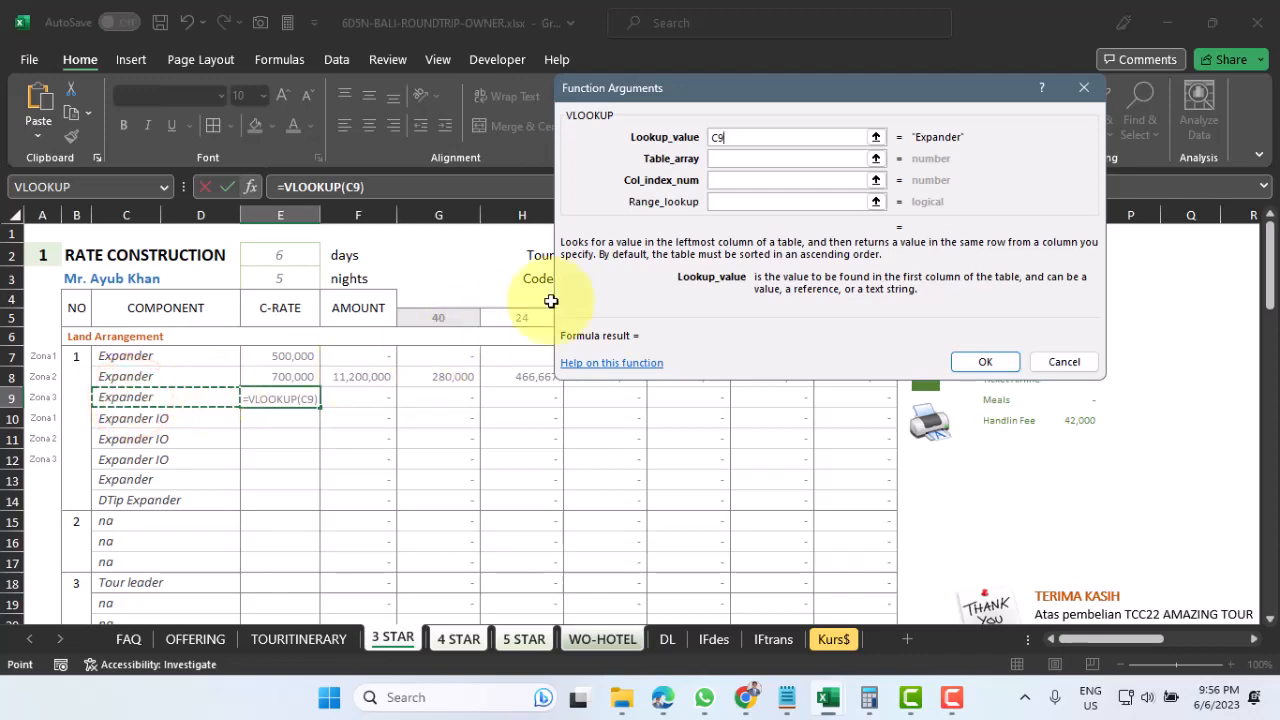
Set the E9 VLOOKUP's table array to $B$2:$E$1500 on the FOREIGN-MARKET sheet of the CONFITARIFF-NEASIA-HOLIDAY workbook
{"action": "left_click", "coordinate": [876, 158]}
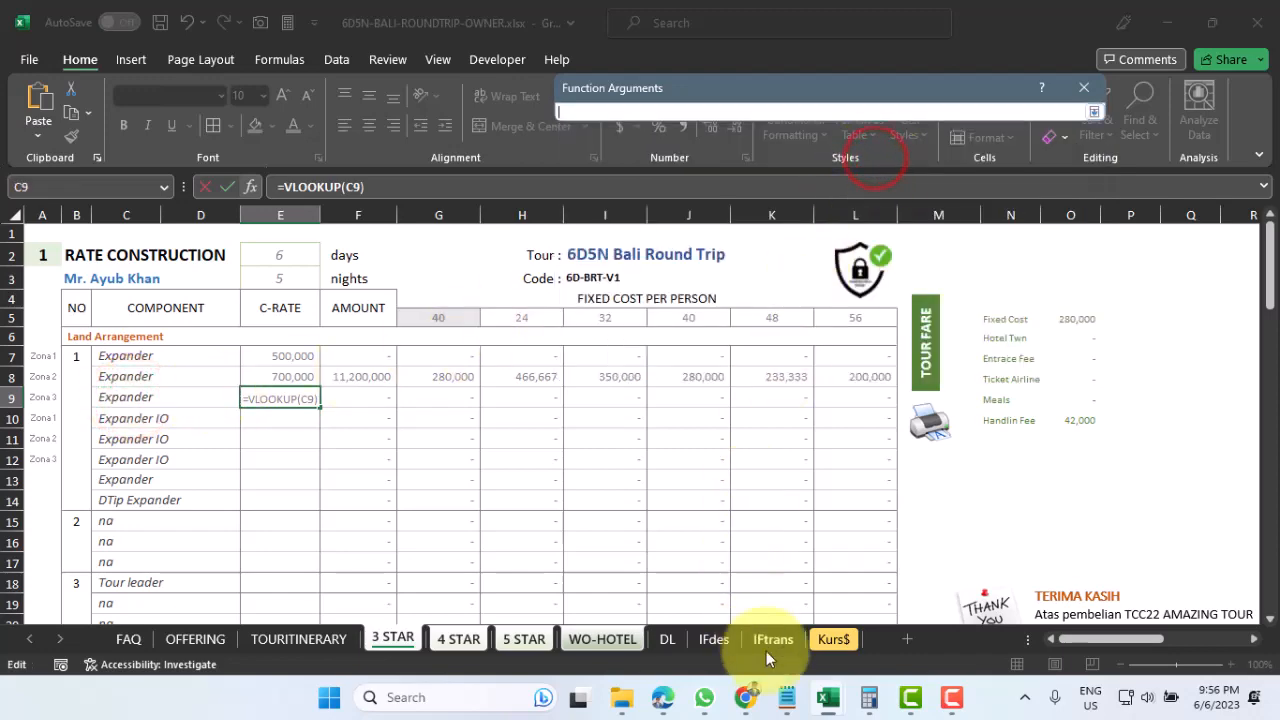
{"action": "mouse_move", "coordinate": [828, 697]}
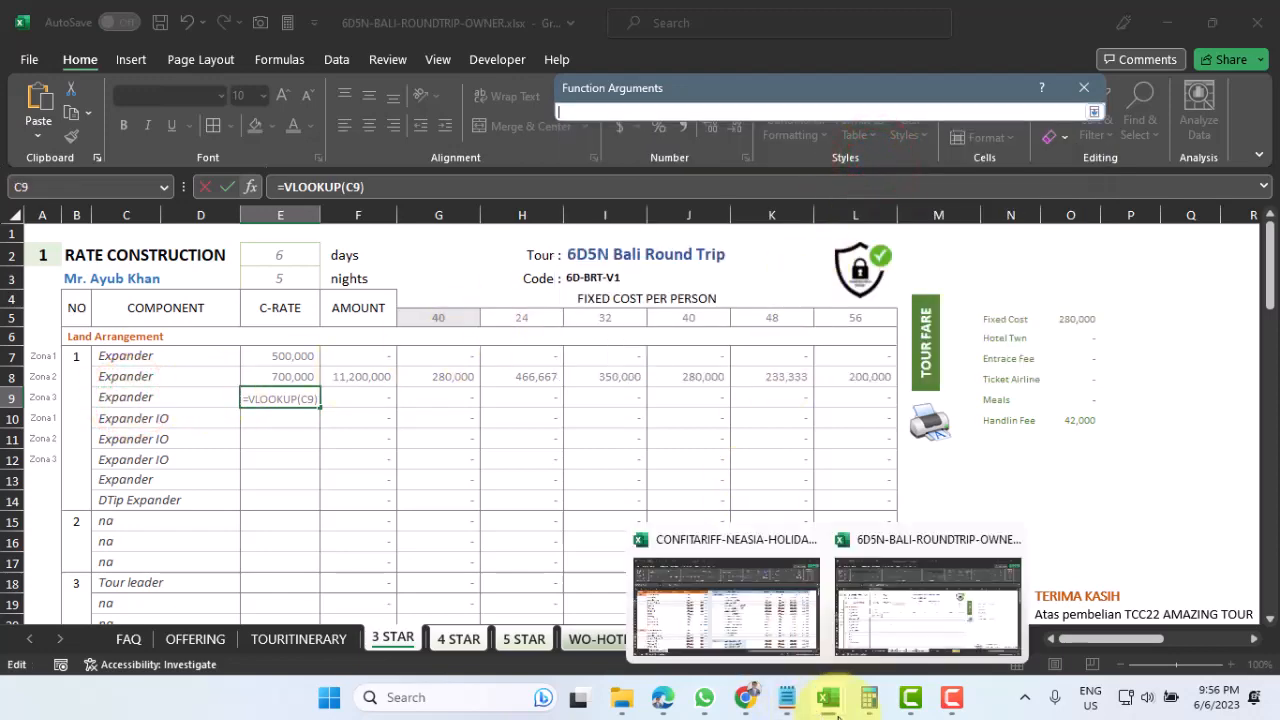
{"action": "left_click", "coordinate": [727, 637]}
{"action": "left_click", "coordinate": [133, 258]}
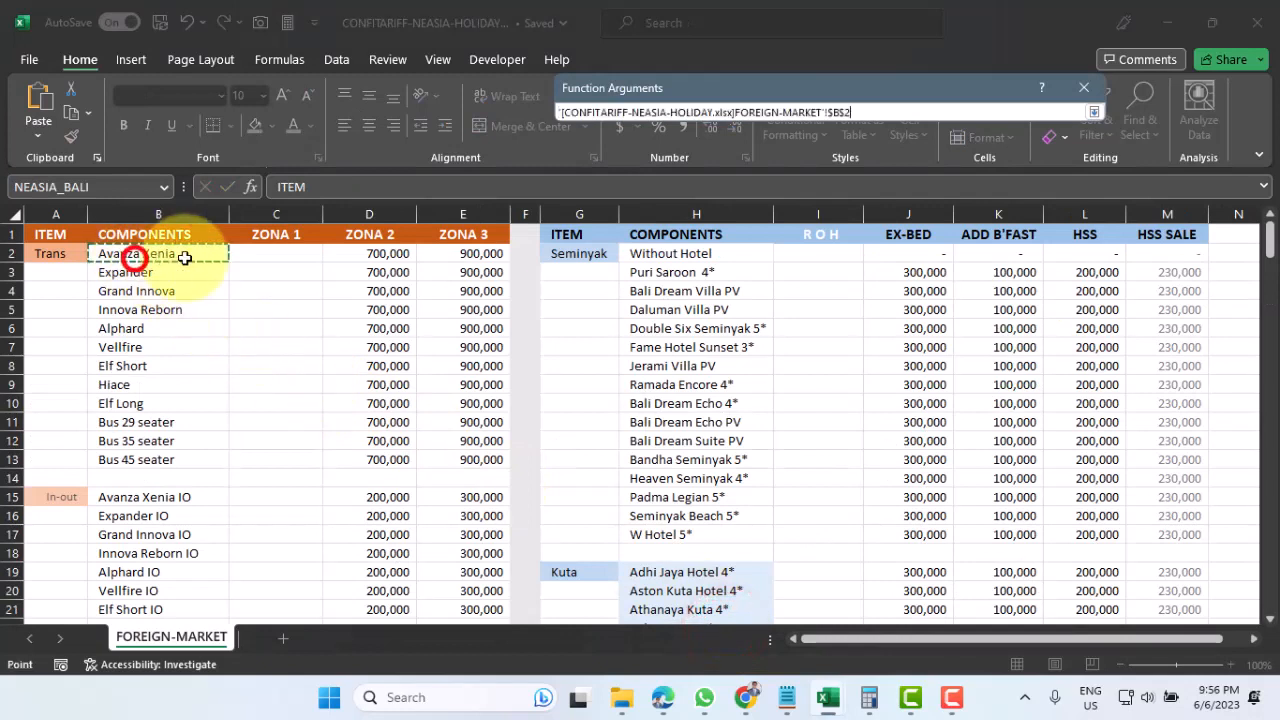
{"action": "left_click_drag", "start_coordinate": [185, 258], "coordinate": [475, 488]}
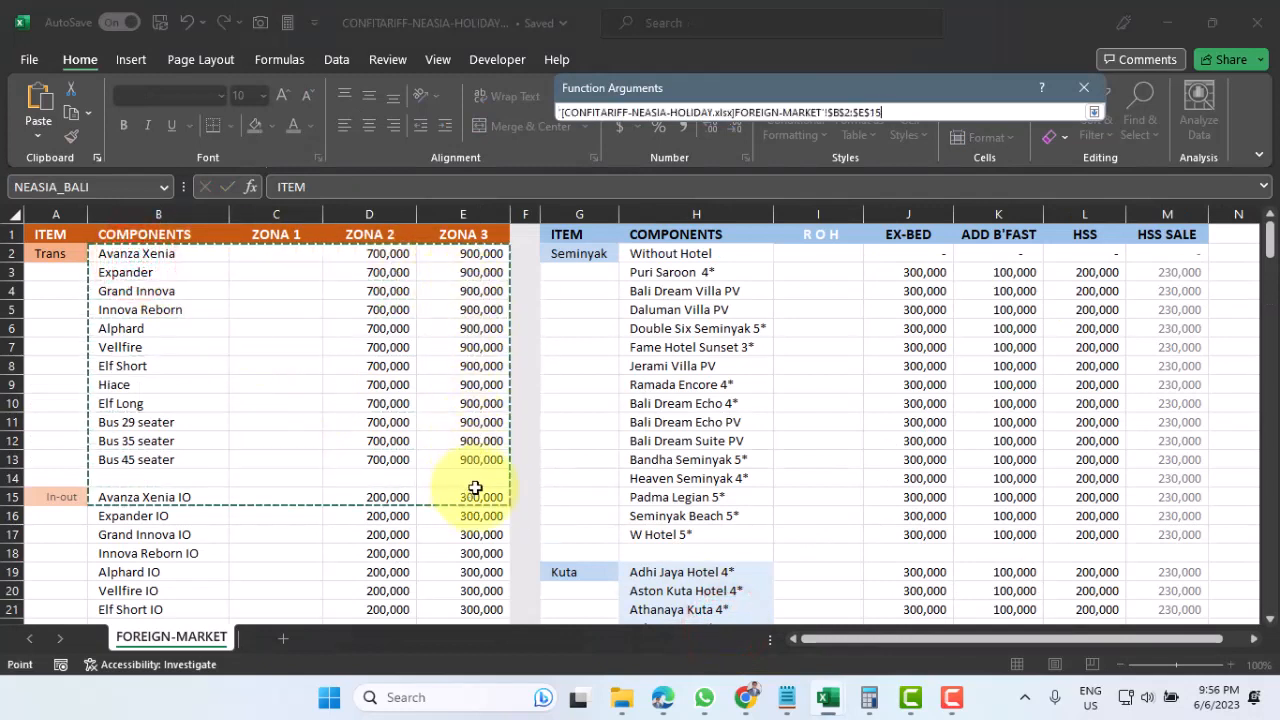
{"action": "left_click", "coordinate": [896, 111]}
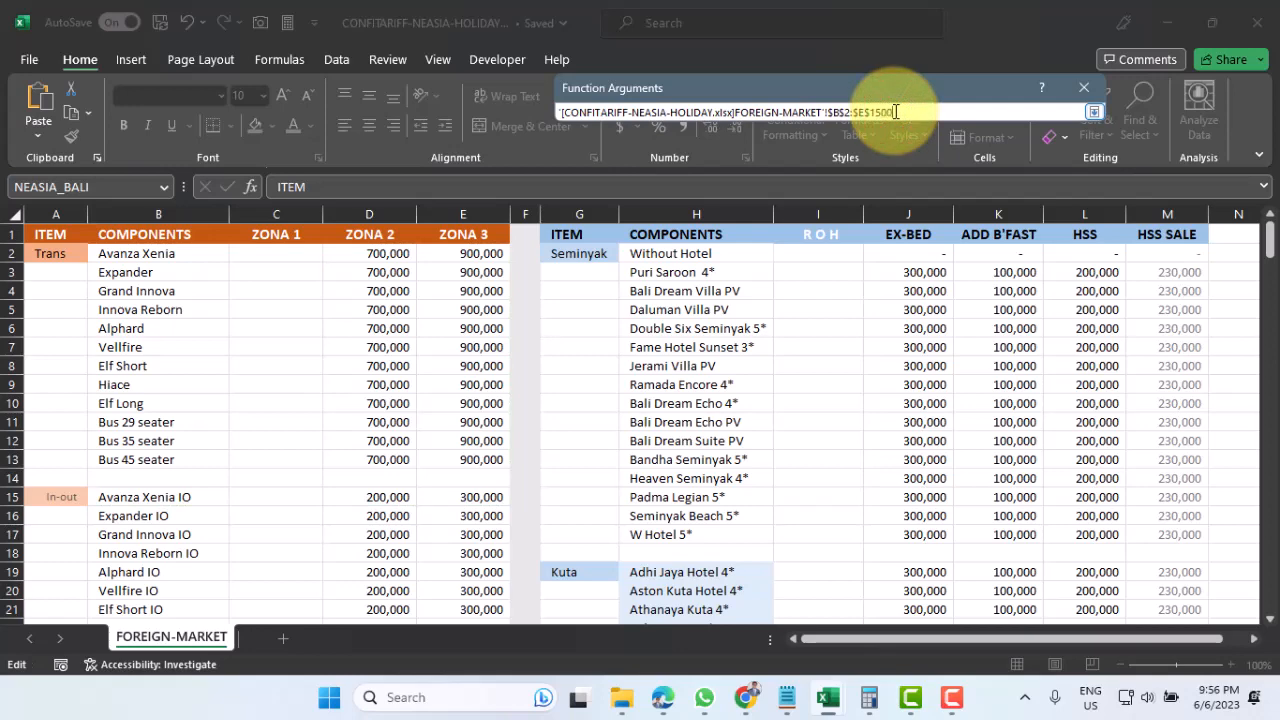
{"action": "type", "text": "00"}
{"action": "key", "text": "Return"}
Set the column index to 4 and the range lookup to false, and complete the E9 VLOOKUP
{"action": "left_click", "coordinate": [745, 180]}
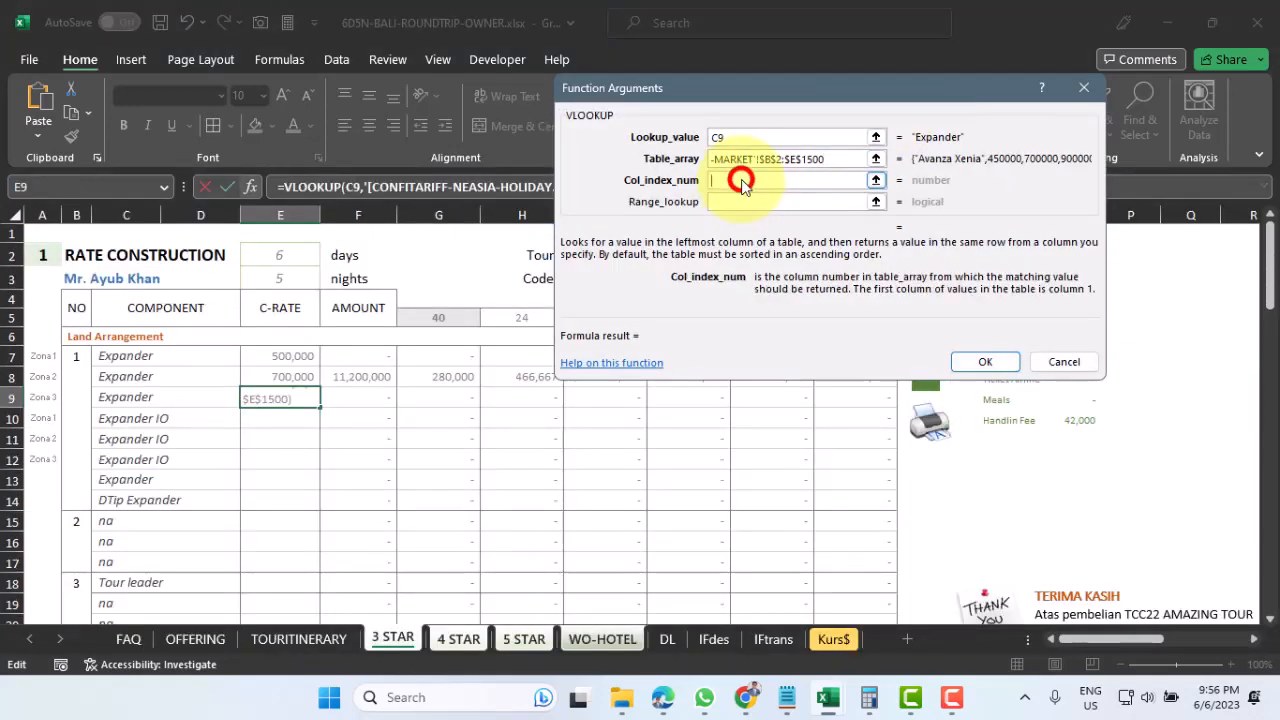
{"action": "type", "text": "4"}
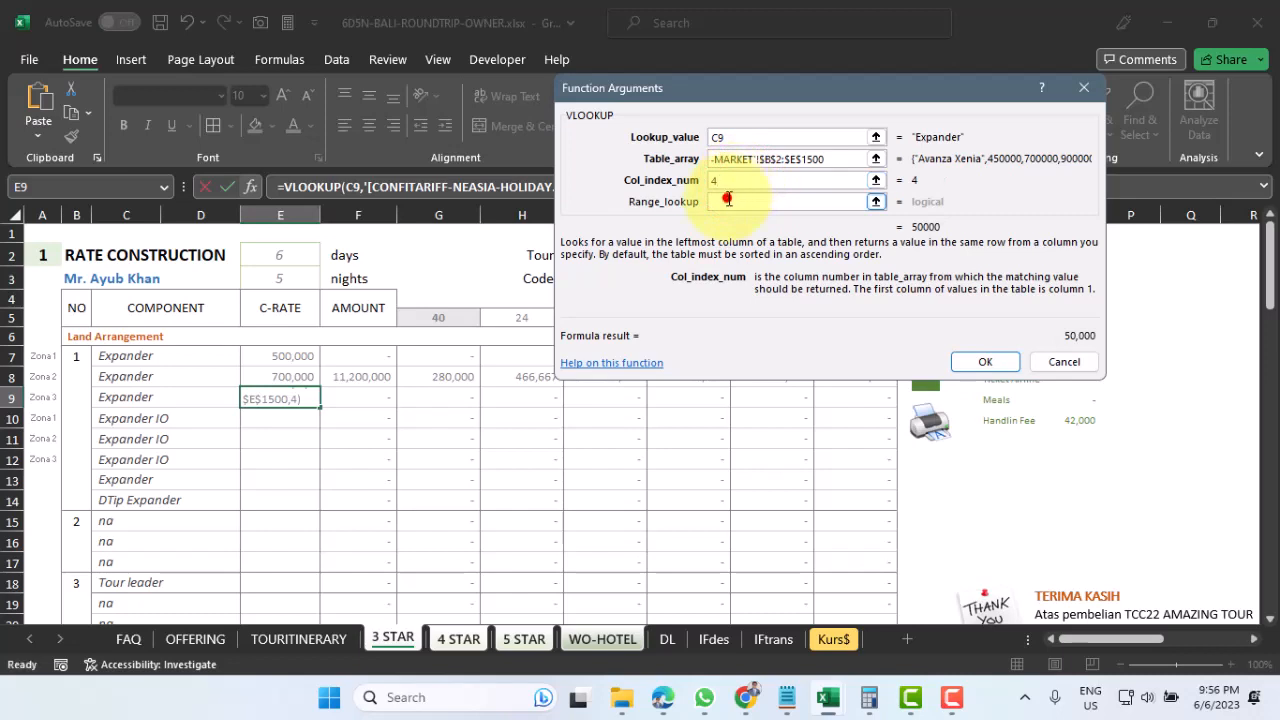
{"action": "left_click", "coordinate": [727, 199]}
{"action": "type", "text": "fa"}
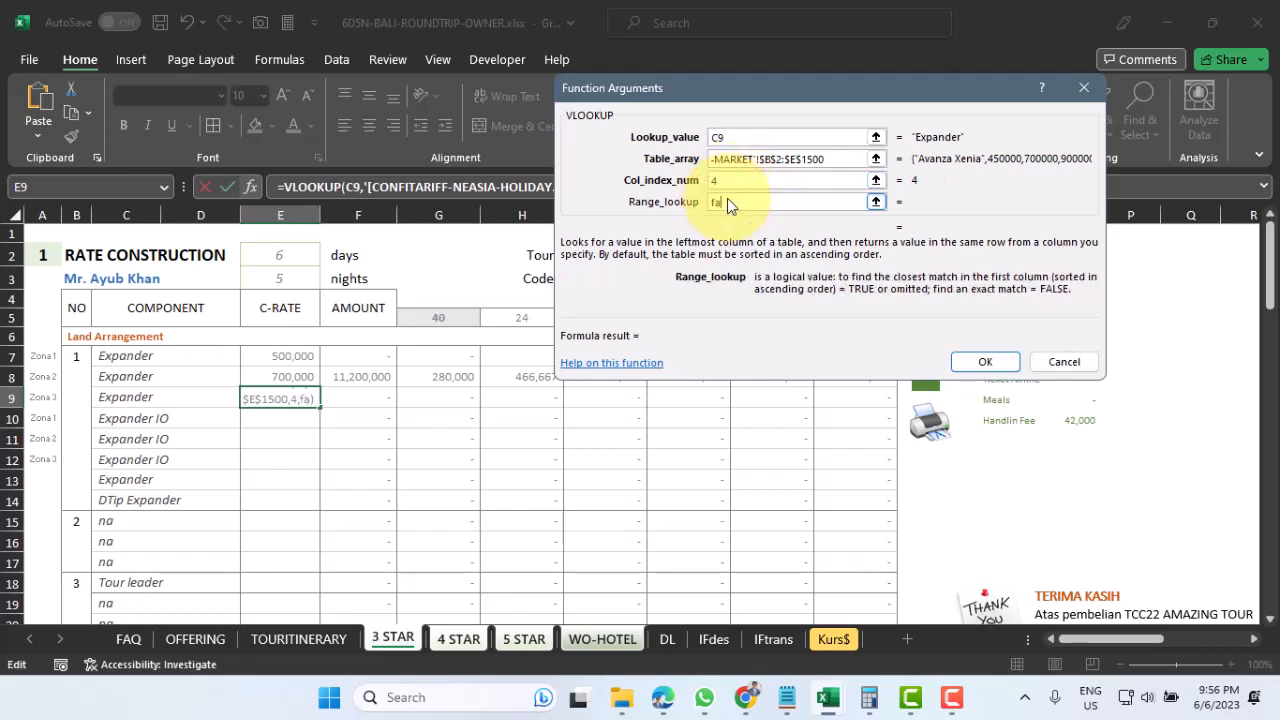
{"action": "type", "text": "lse"}
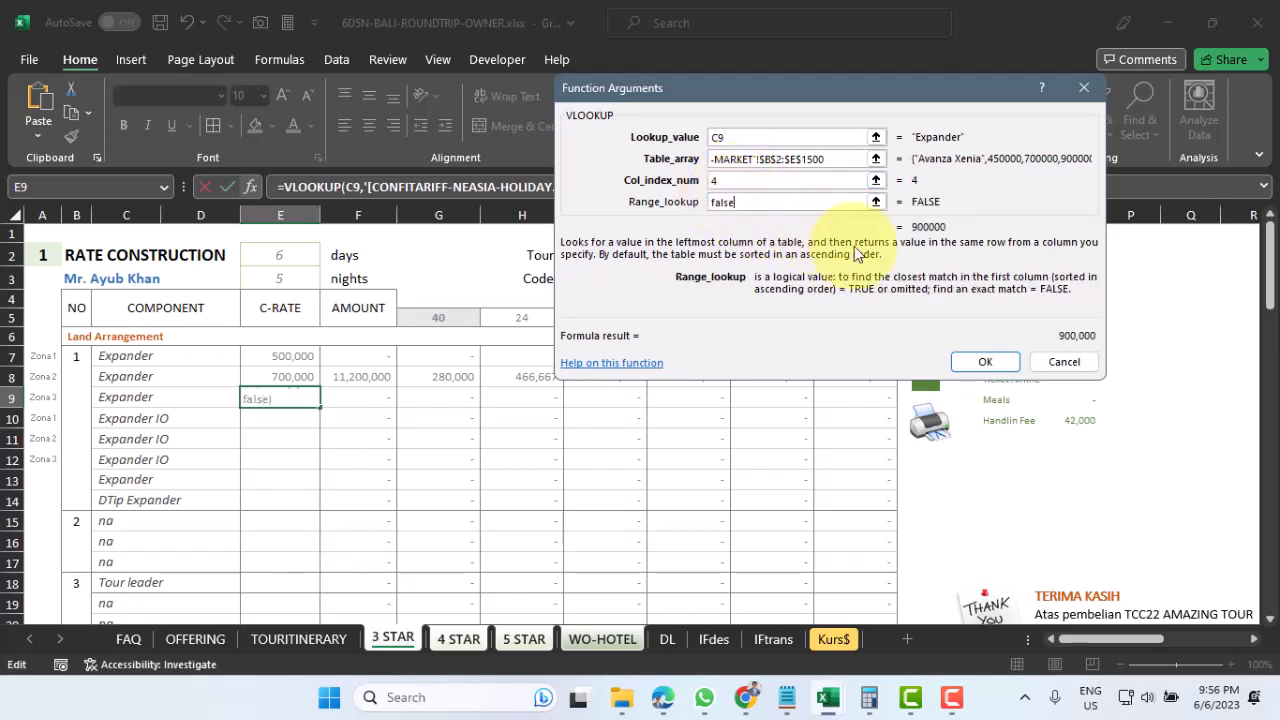
{"action": "left_click", "coordinate": [985, 361]}
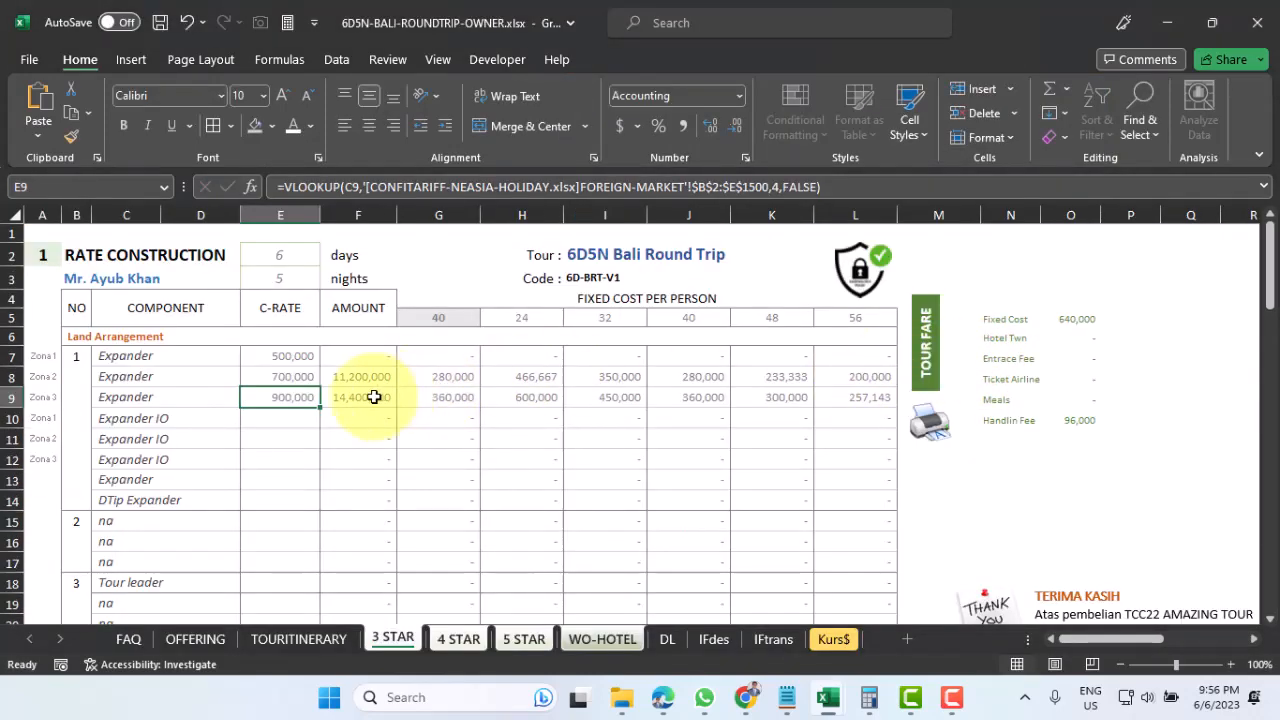
Copy the three Expander C-RATE formulas in E7:E9 to the Expander IO rows E10:E12
{"action": "left_click", "coordinate": [274, 421]}
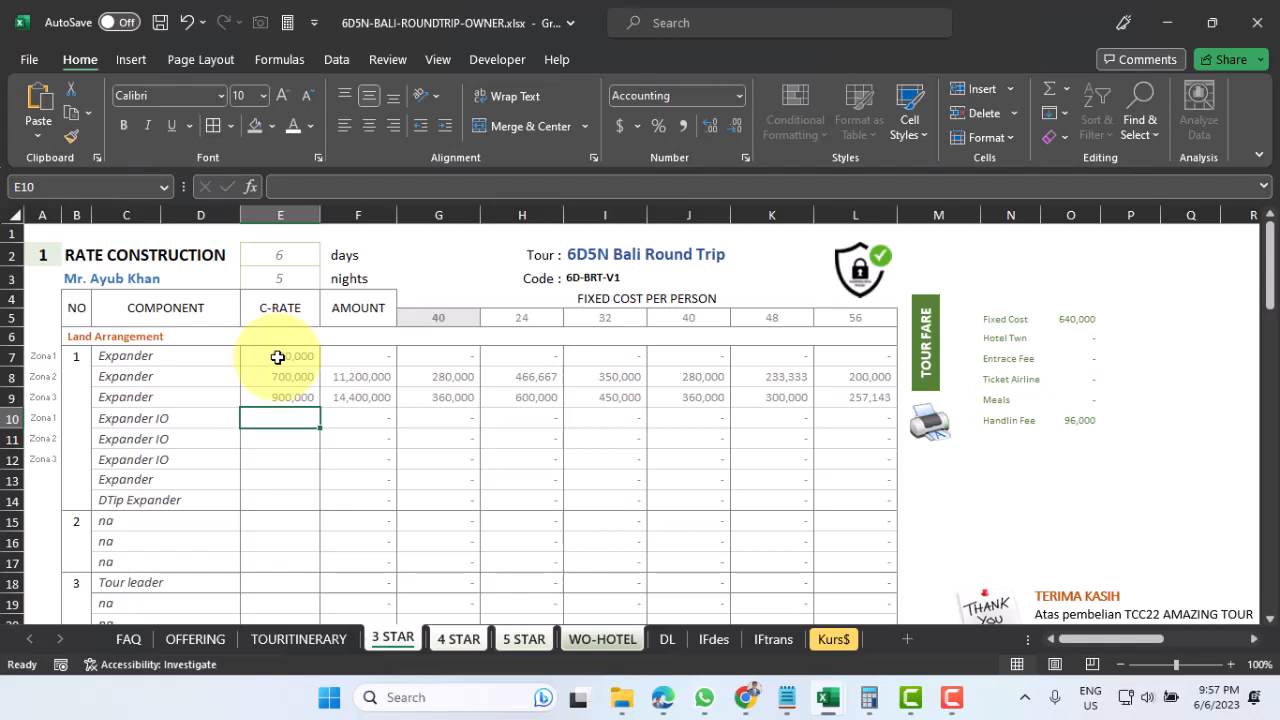
{"action": "left_click", "coordinate": [278, 357]}
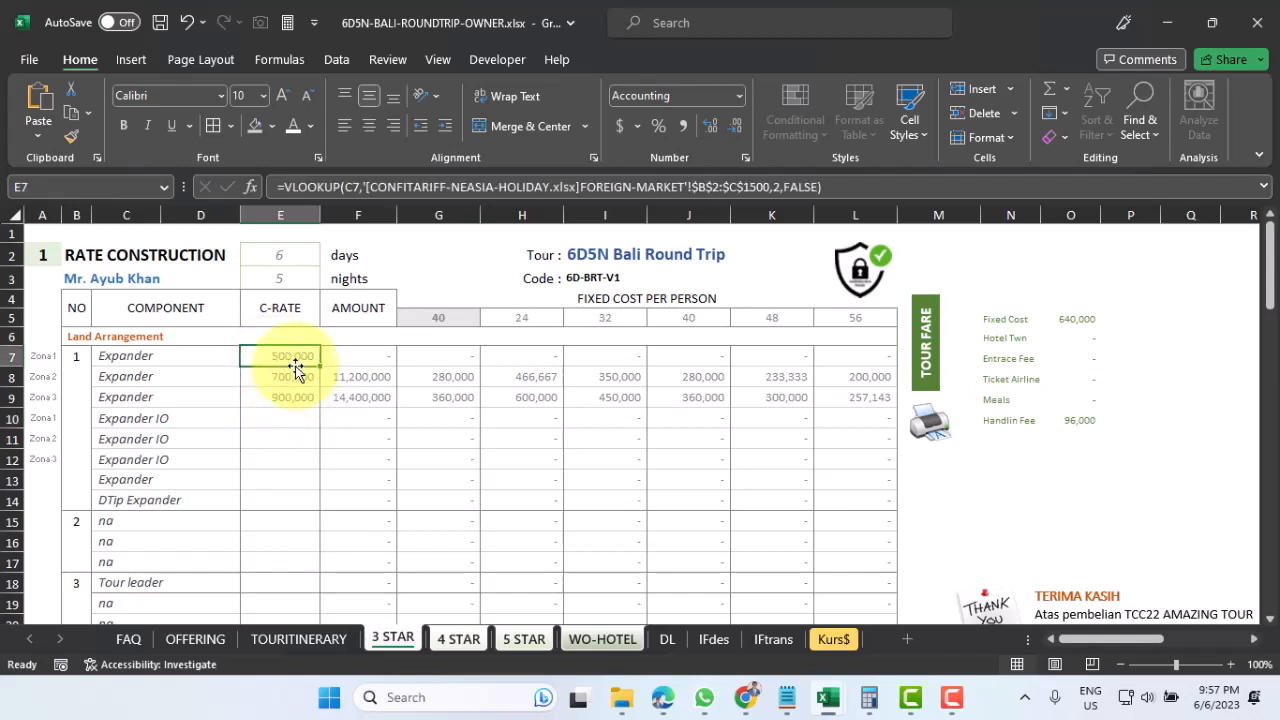
{"action": "left_click_drag", "start_coordinate": [289, 352], "coordinate": [294, 397]}
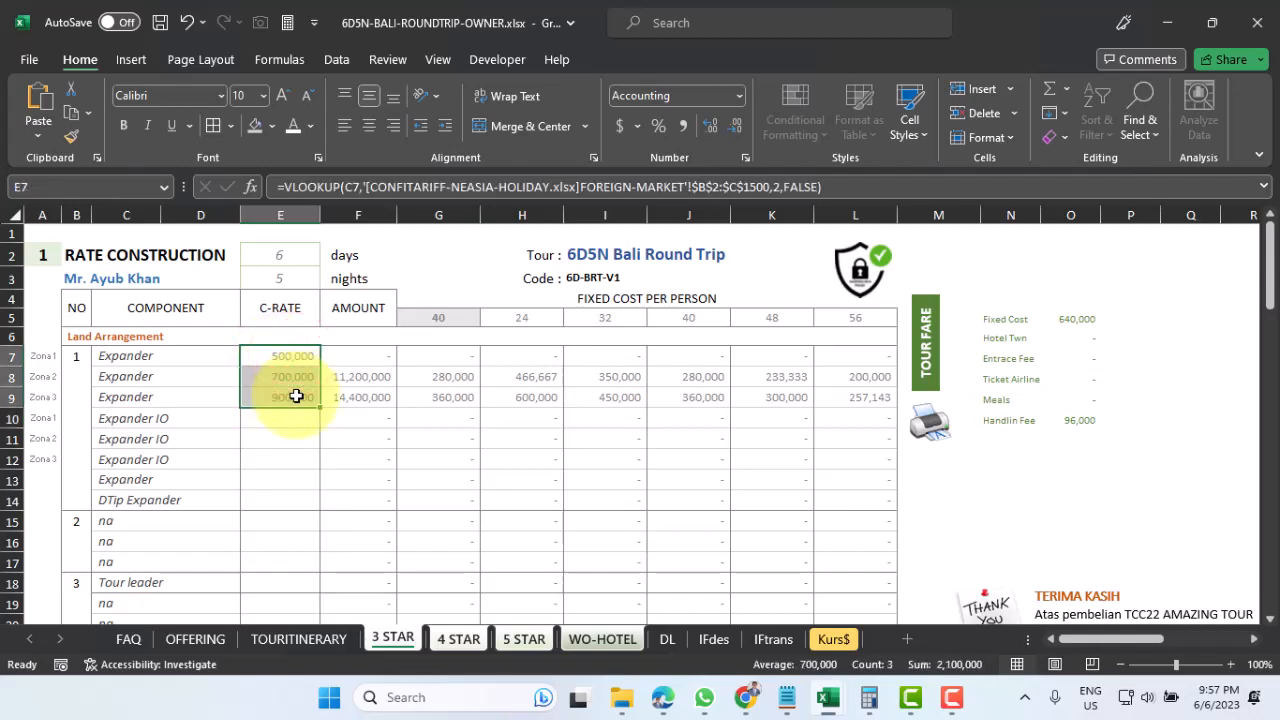
{"action": "key", "text": "ctrl+c"}
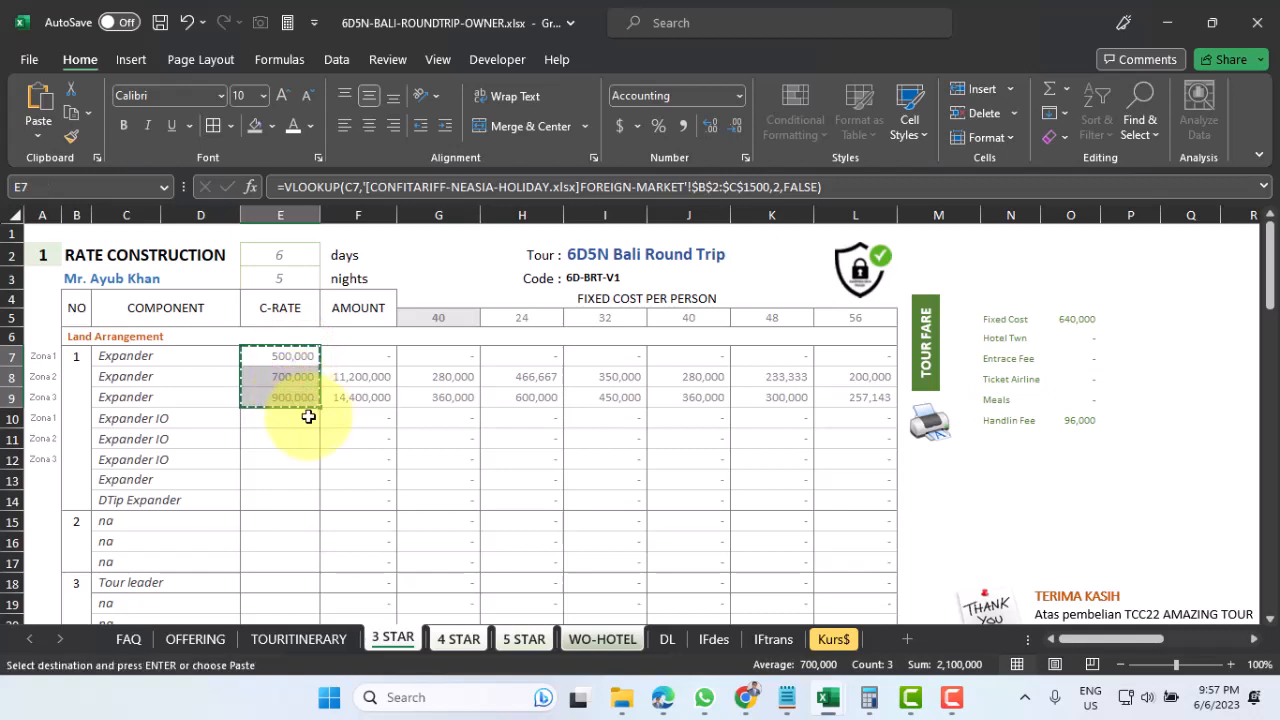
{"action": "left_click", "coordinate": [289, 413]}
{"action": "key", "text": "shift+Down"}
{"action": "key", "text": "shift+Down"}
{"action": "key", "text": "Return"}
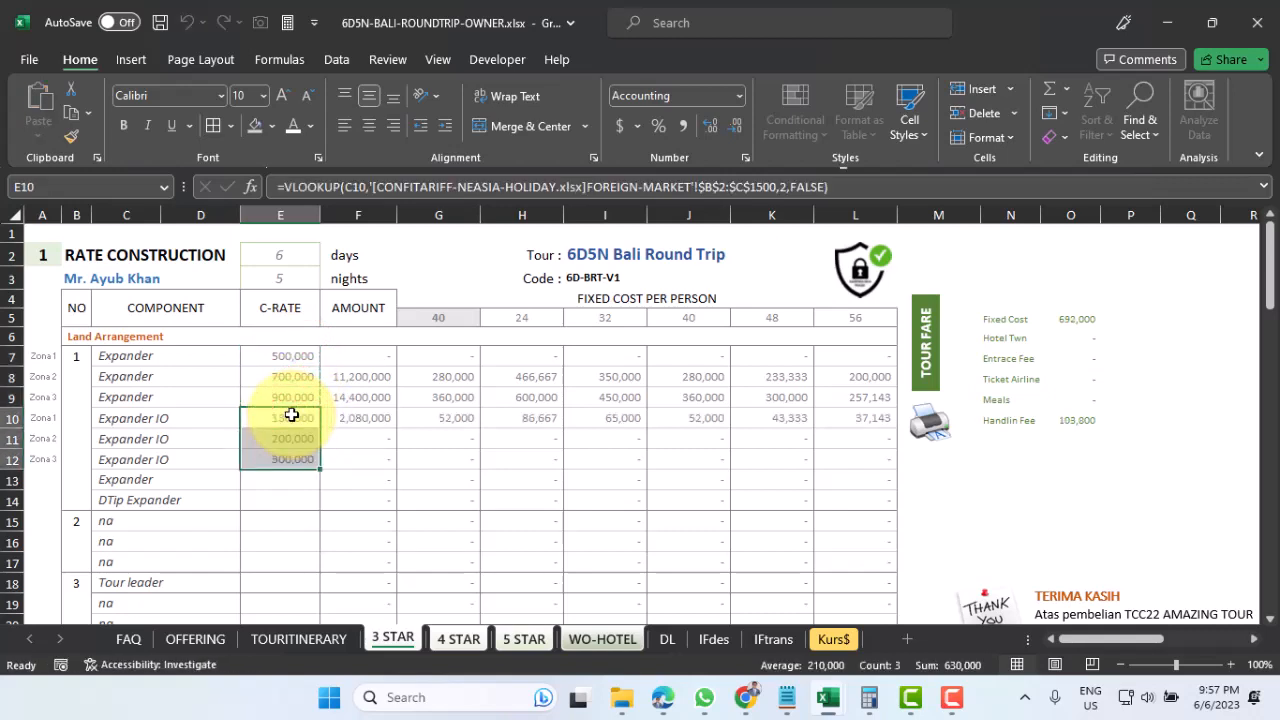
{"action": "left_click", "coordinate": [288, 416]}
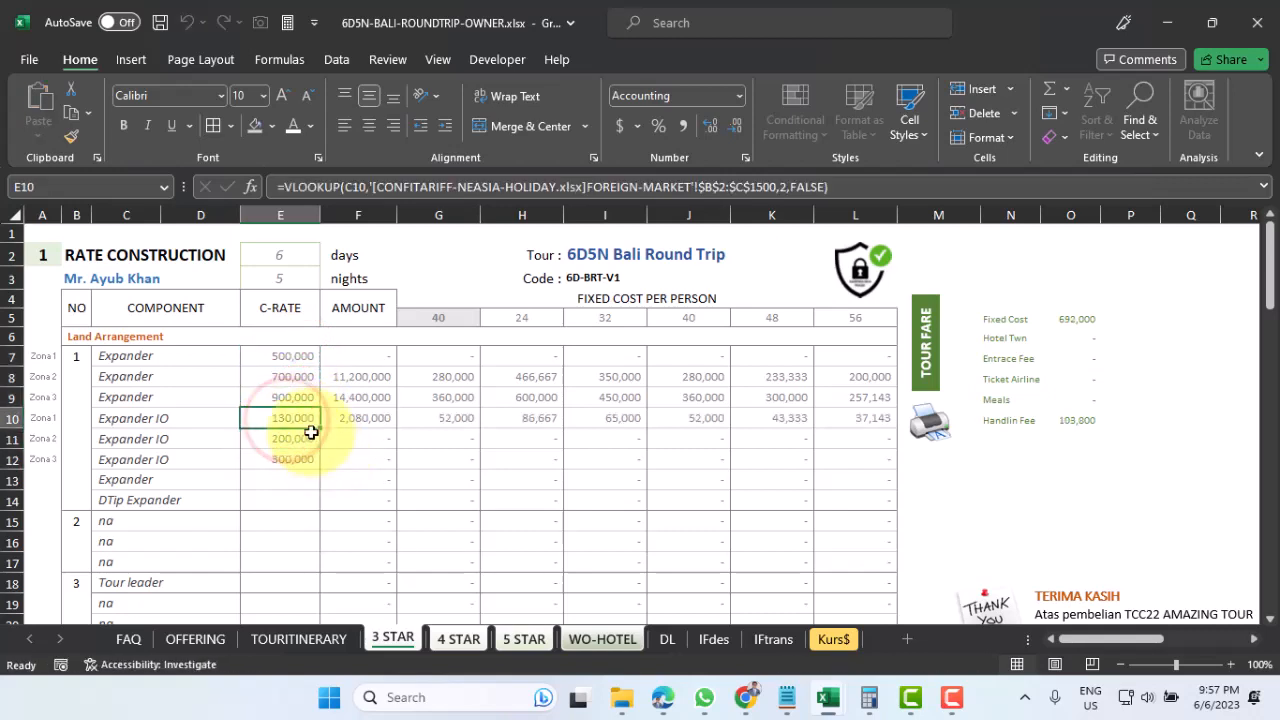
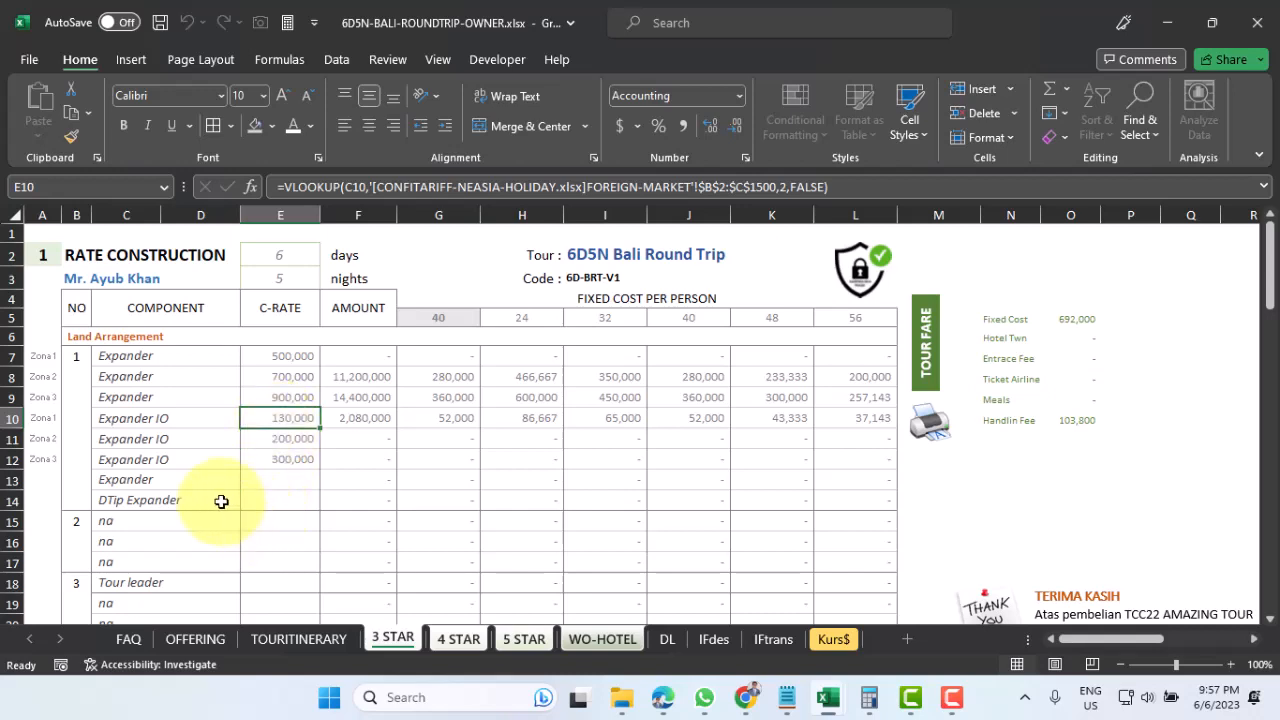
Change the second-column Expander entry in B4 of the IFtrans sheet to "Tolpar Expander"
{"action": "left_click", "coordinate": [127, 480]}
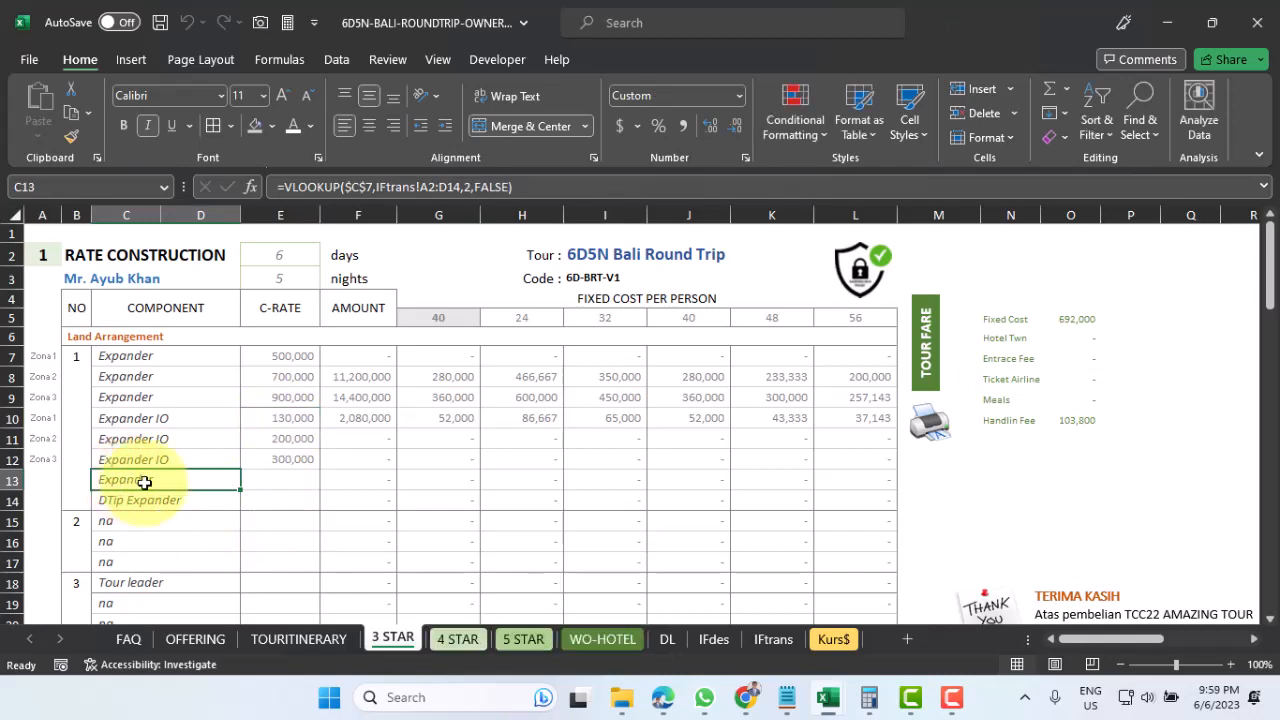
{"action": "left_click", "coordinate": [773, 638]}
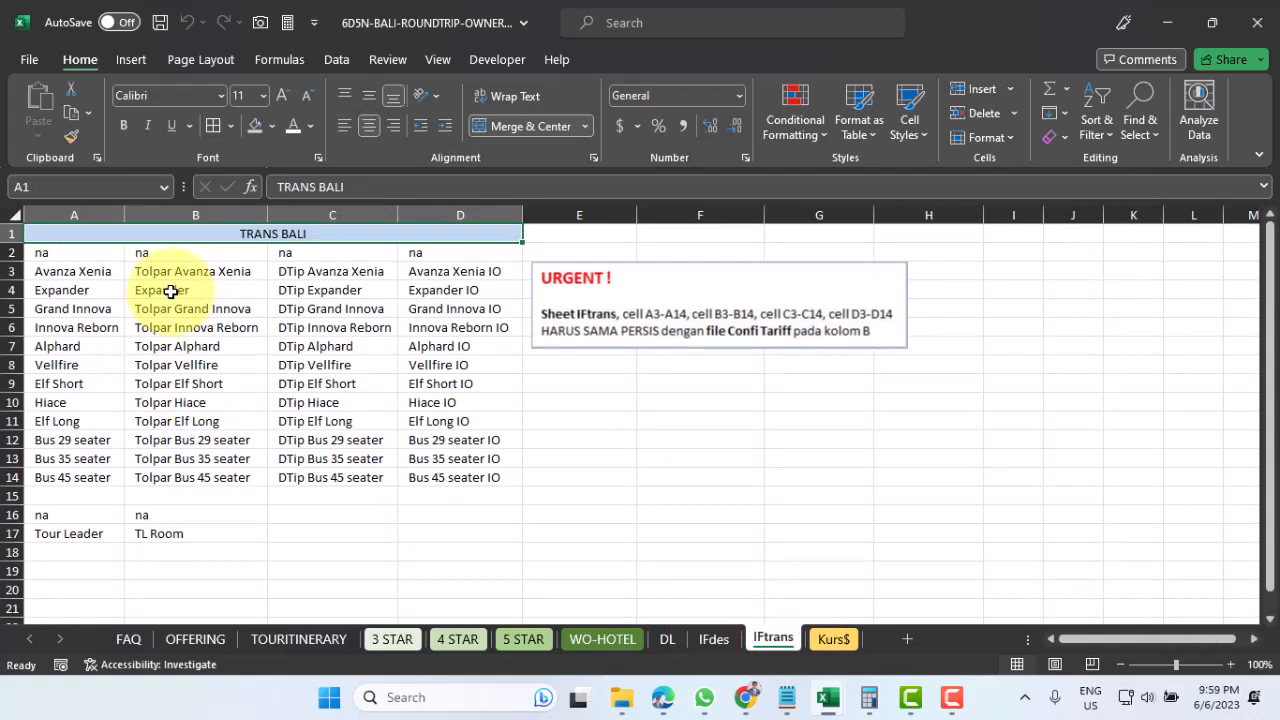
{"action": "left_click", "coordinate": [171, 291]}
{"action": "left_click", "coordinate": [309, 187]}
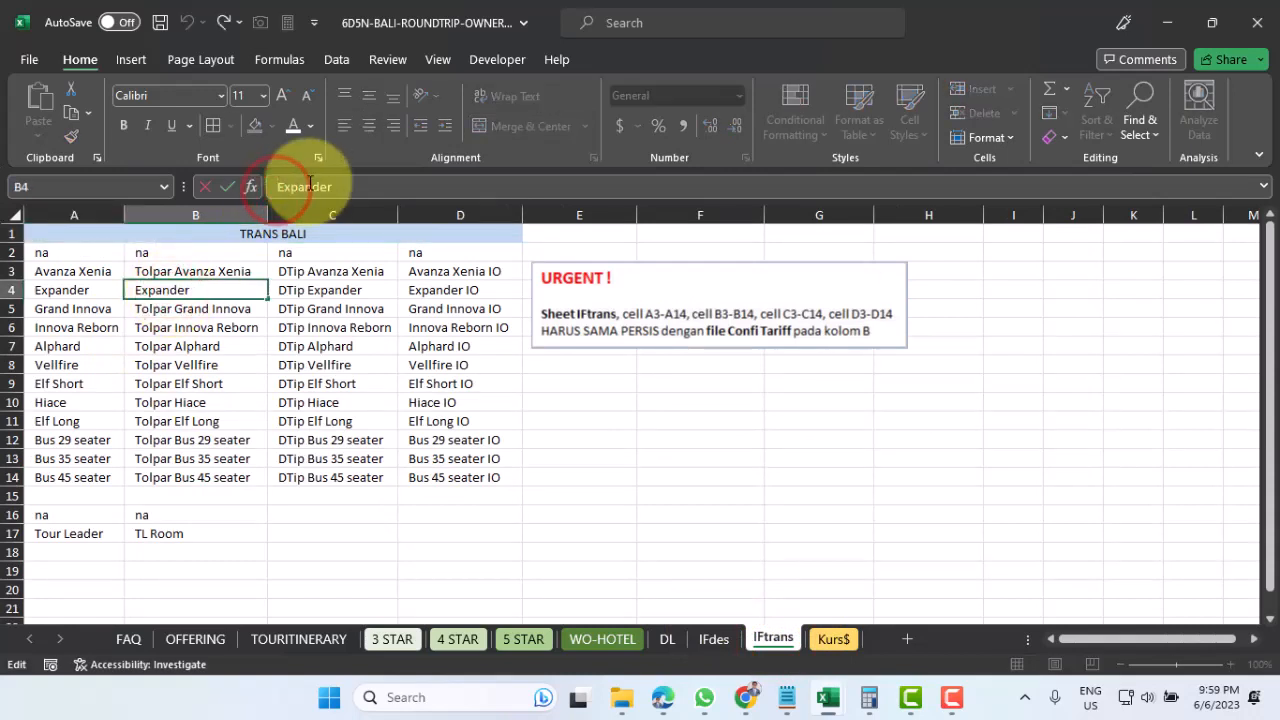
{"action": "type", "text": "To"}
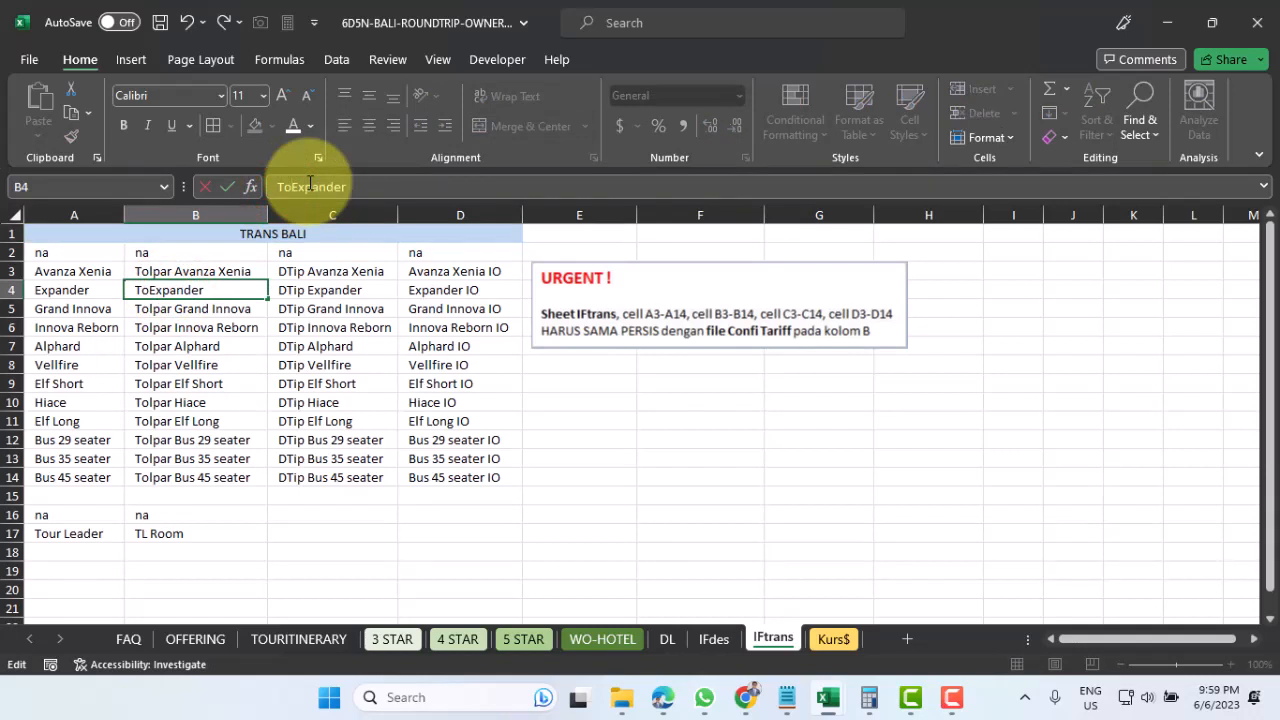
{"action": "type", "text": "lpar"}
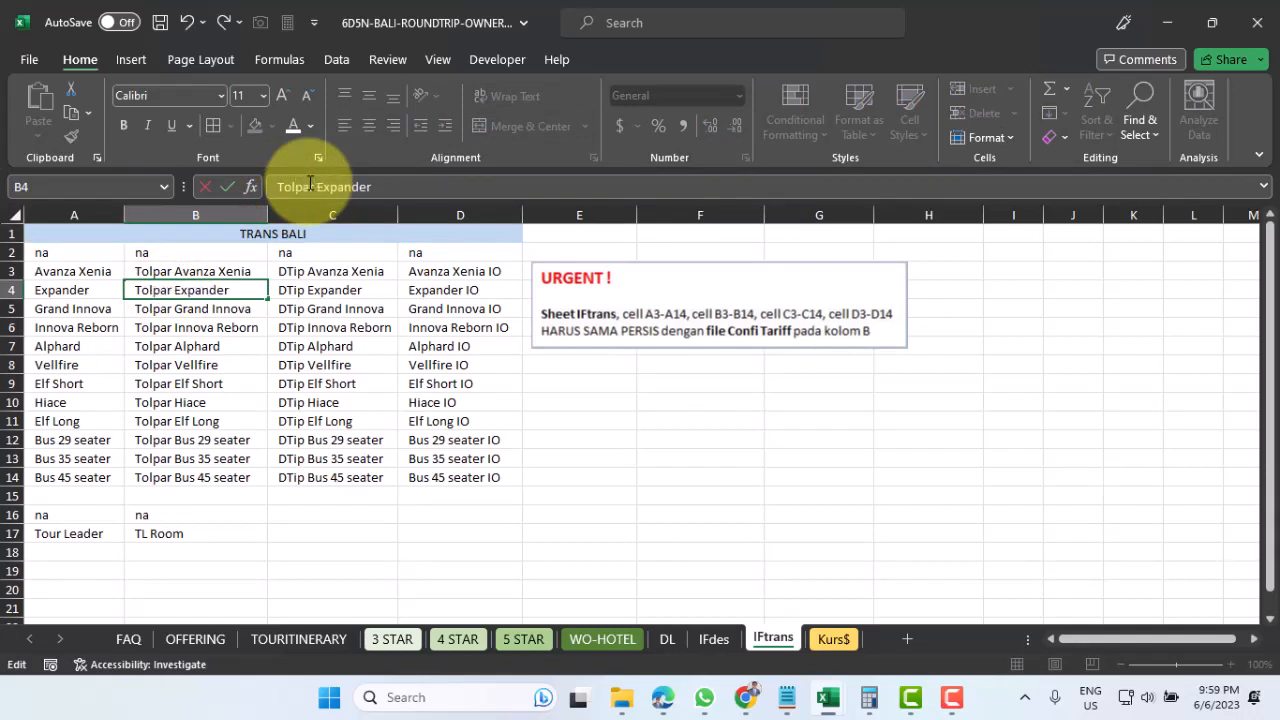
{"action": "key", "text": "Return"}
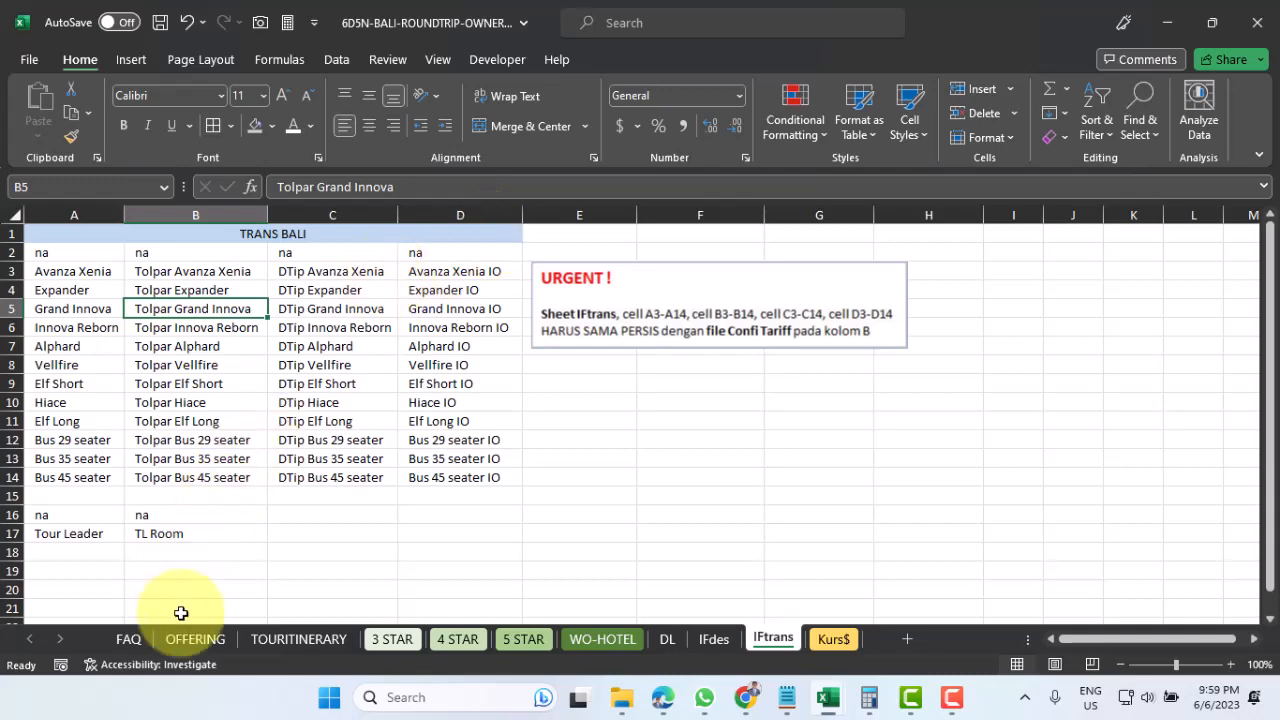
Copy the E12 C-RATE formula on the 3 STAR sheet down to the Tolpar Expander and DTip Expander rows, E13:E14
{"action": "left_click", "coordinate": [399, 642]}
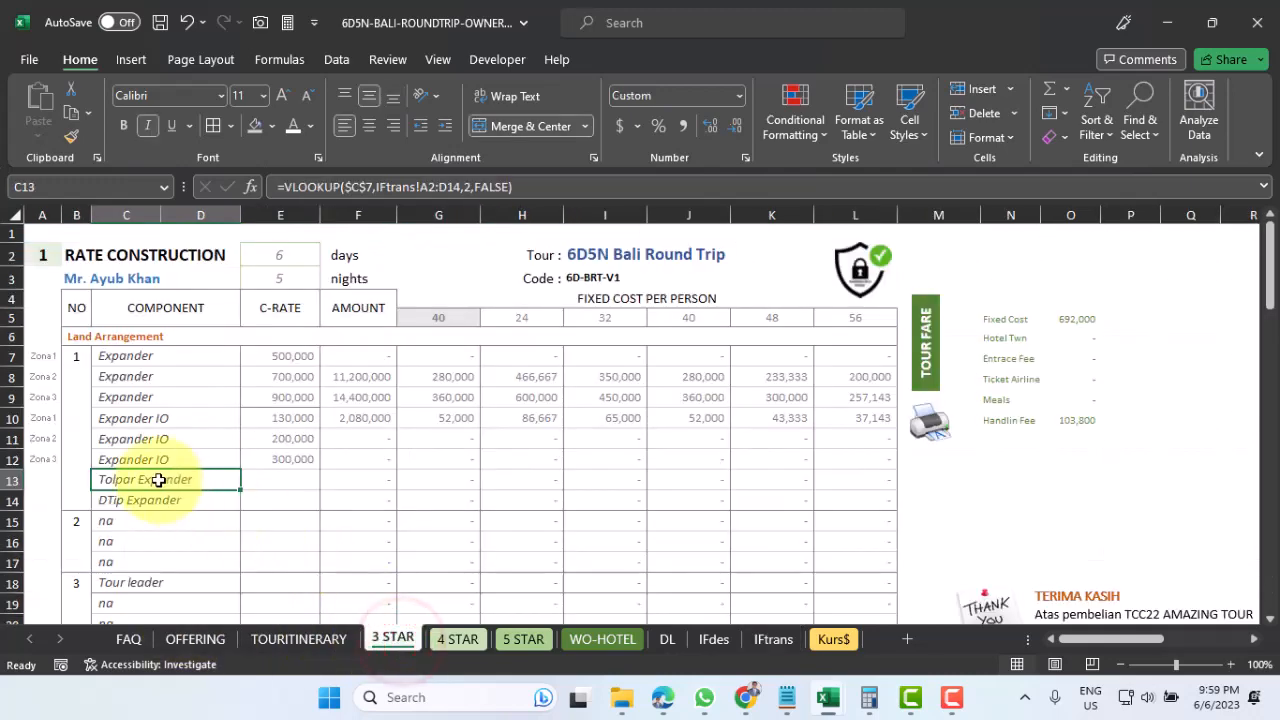
{"action": "left_click", "coordinate": [288, 475]}
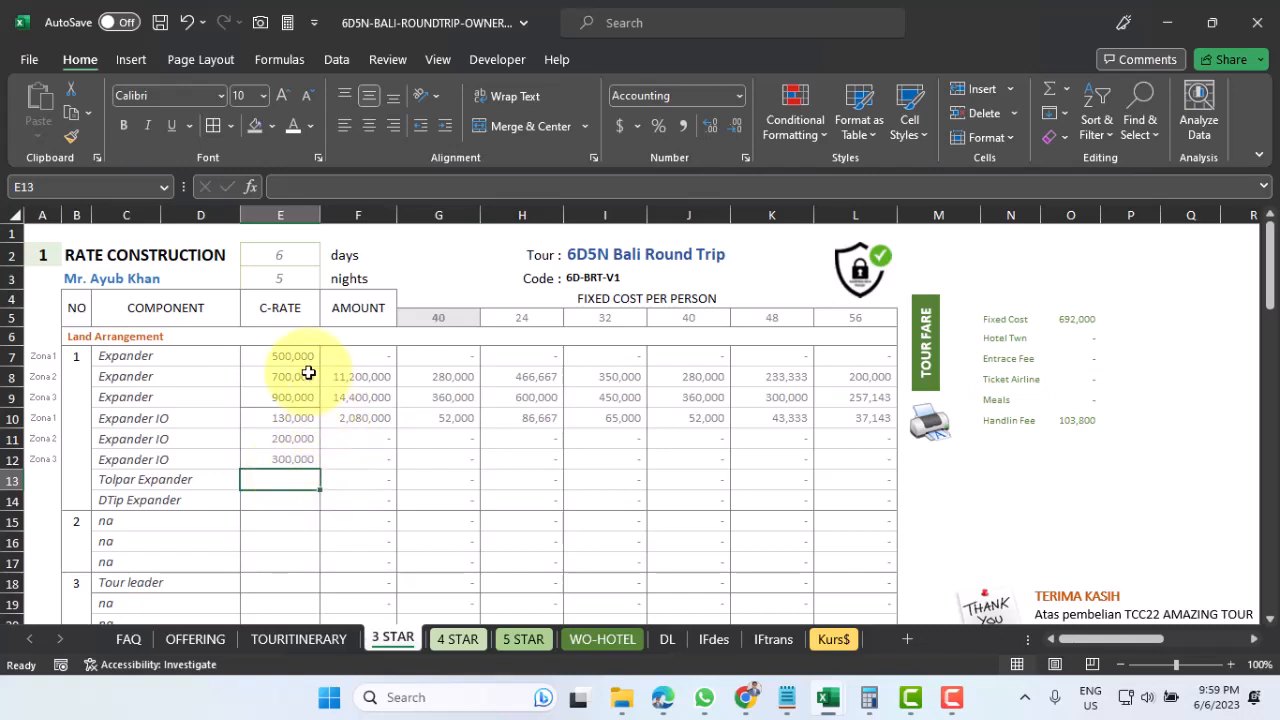
{"action": "left_click", "coordinate": [289, 459]}
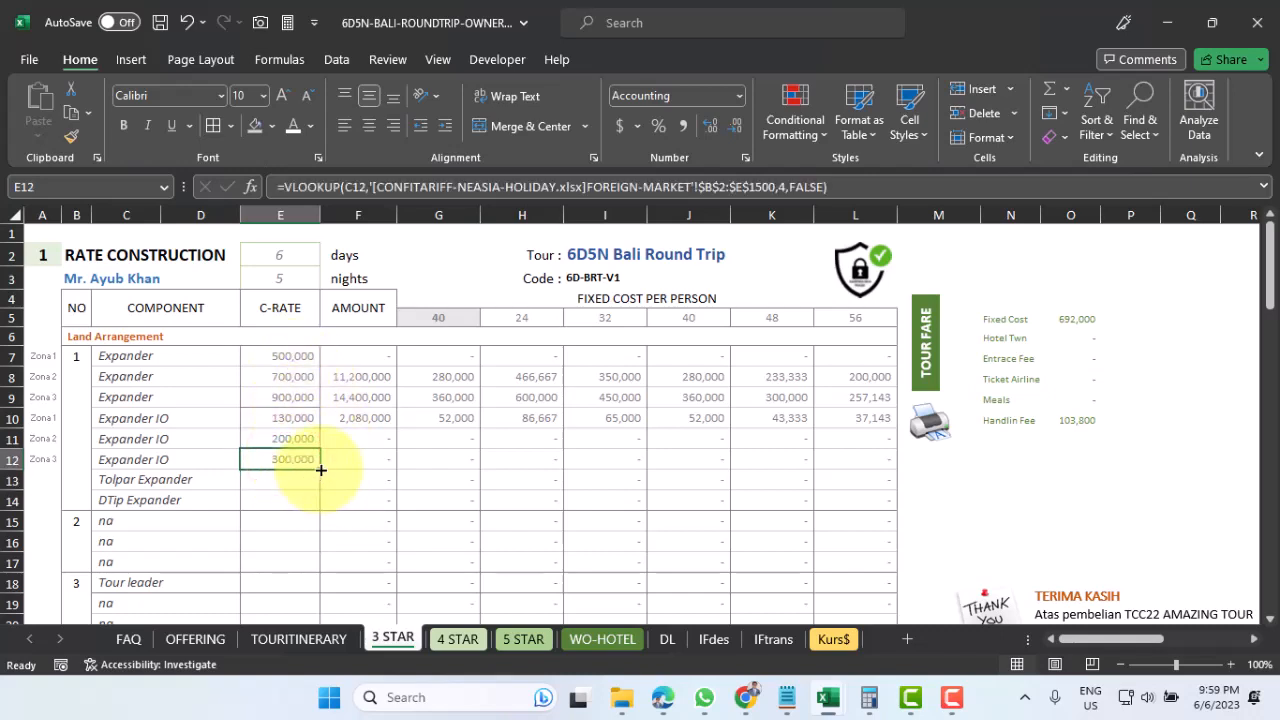
{"action": "left_click_drag", "start_coordinate": [320, 469], "coordinate": [320, 504]}
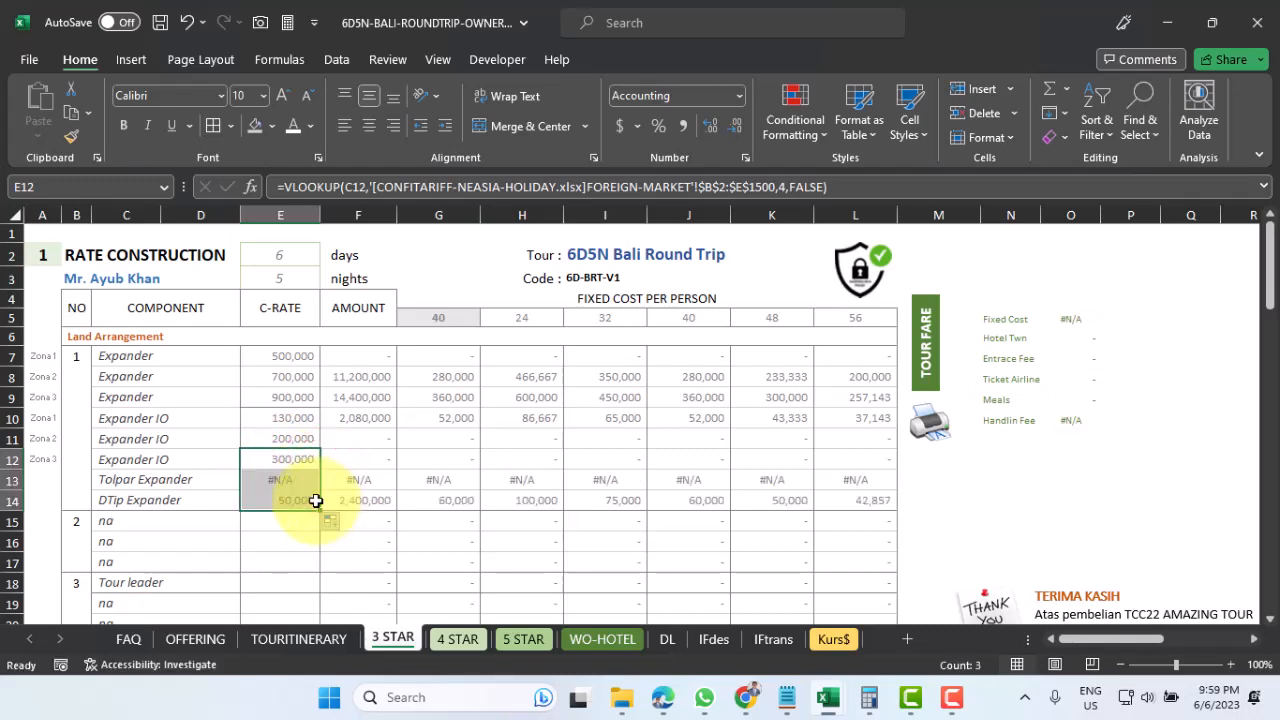
Rename the Expander entry in B29 of the CONFITARIFF-NEASIA-HOLIDAY workbook's Tolpar group to "Tolpar Expander"
{"action": "left_click", "coordinate": [289, 481]}
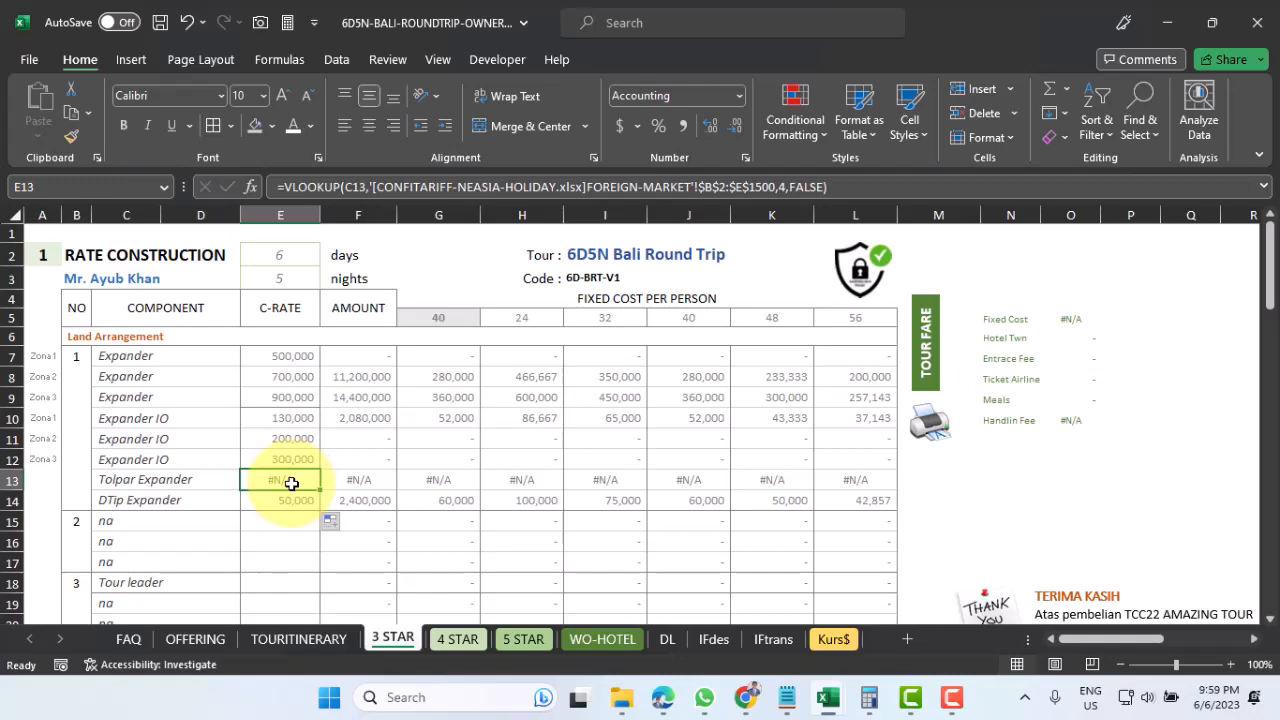
{"action": "mouse_move", "coordinate": [830, 708]}
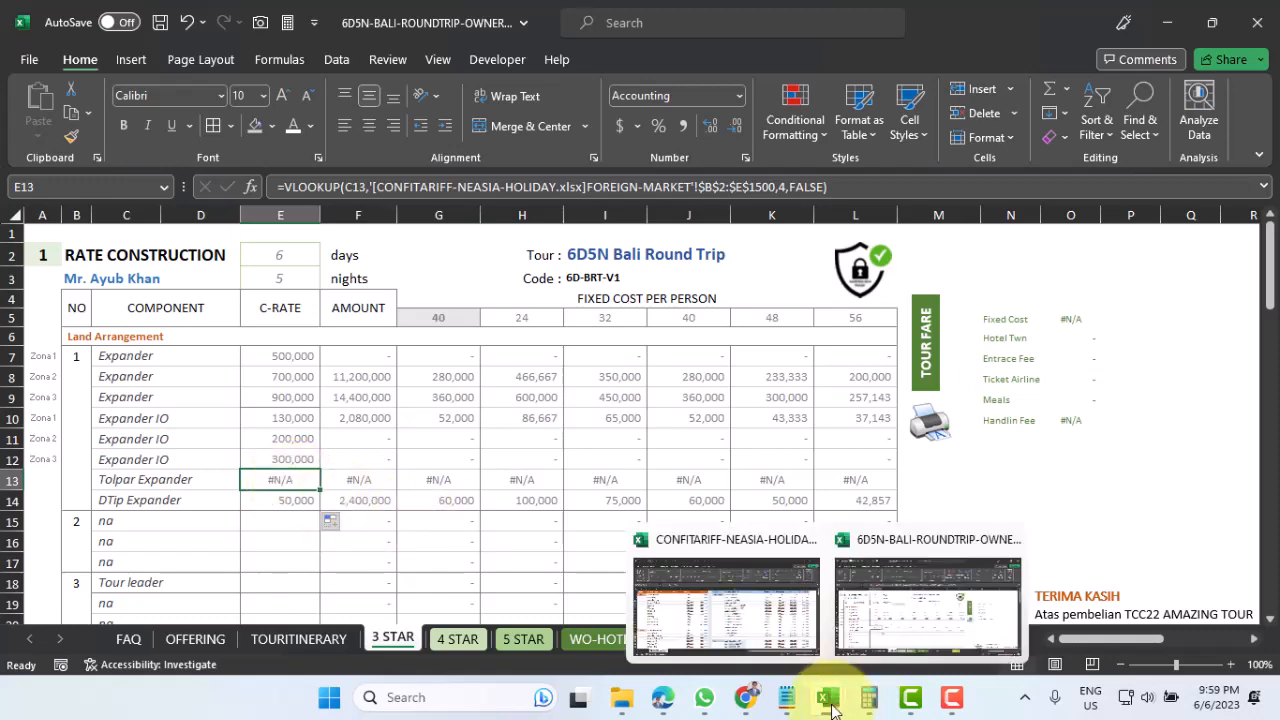
{"action": "left_click", "coordinate": [760, 635]}
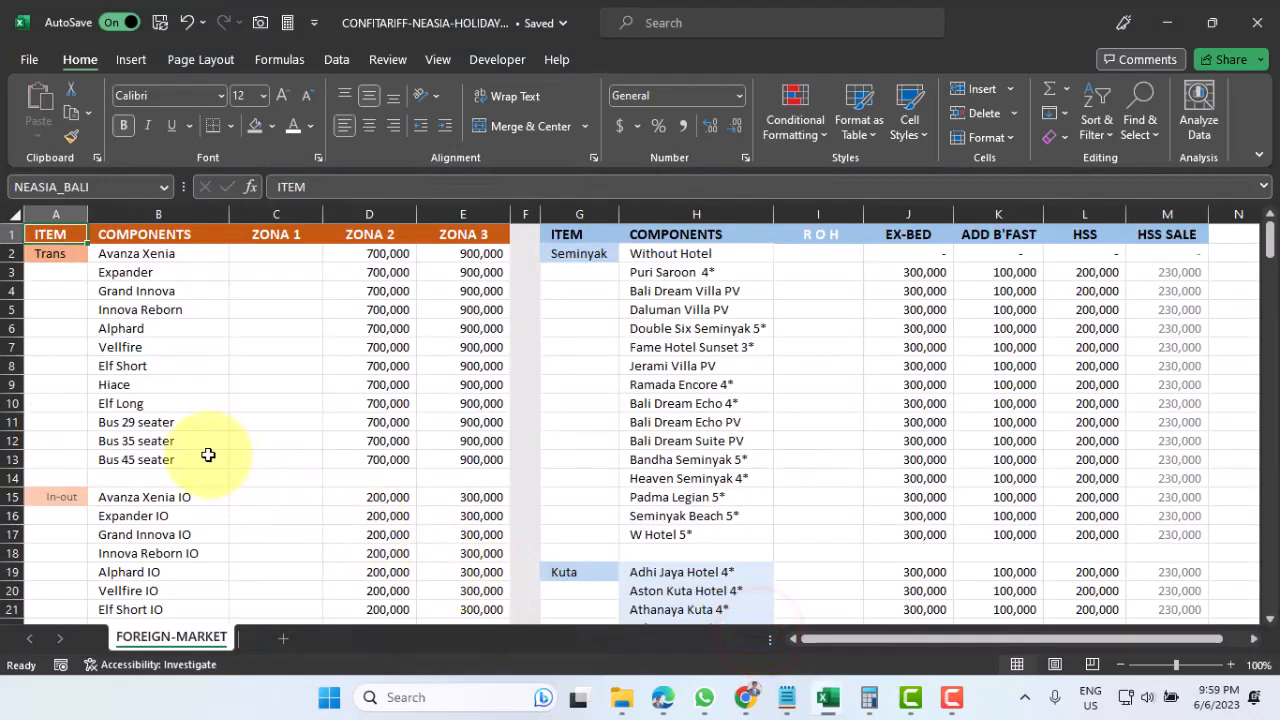
{"action": "scroll", "coordinate": [208, 455], "scroll_direction": "down", "scroll_amount": 7}
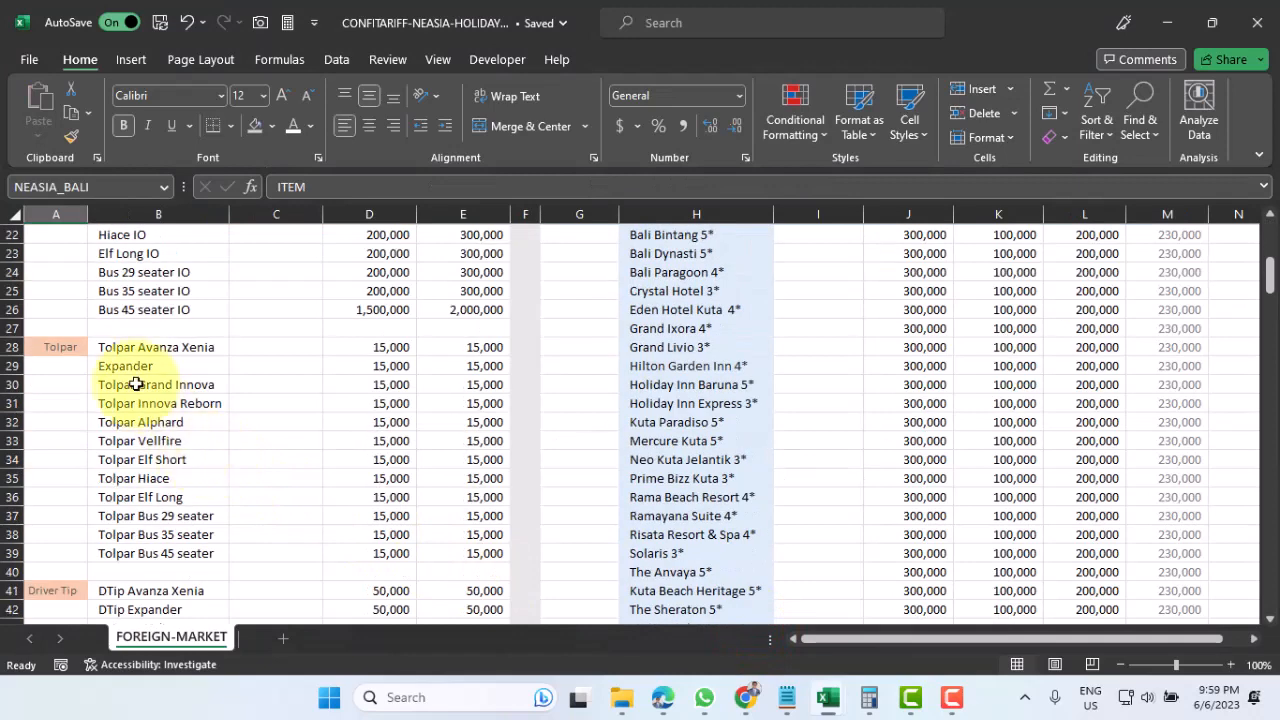
{"action": "left_click", "coordinate": [128, 366]}
{"action": "left_click", "coordinate": [277, 186]}
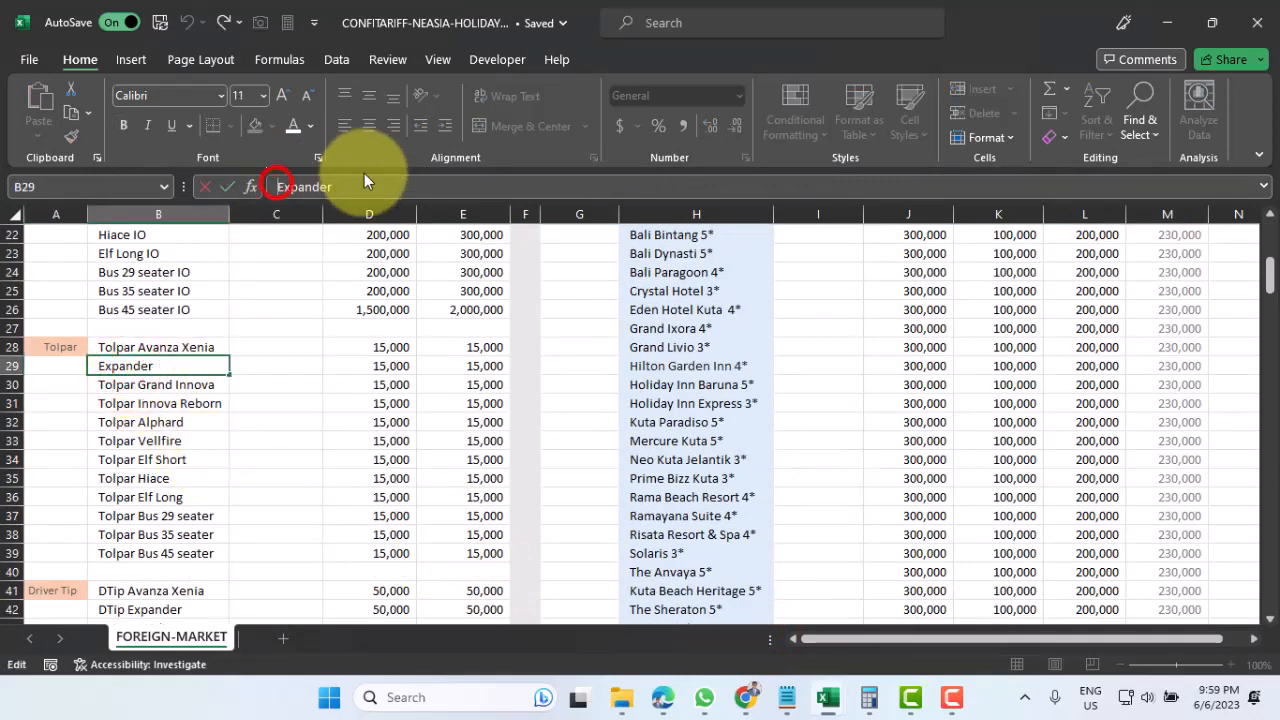
{"action": "type", "text": "T"}
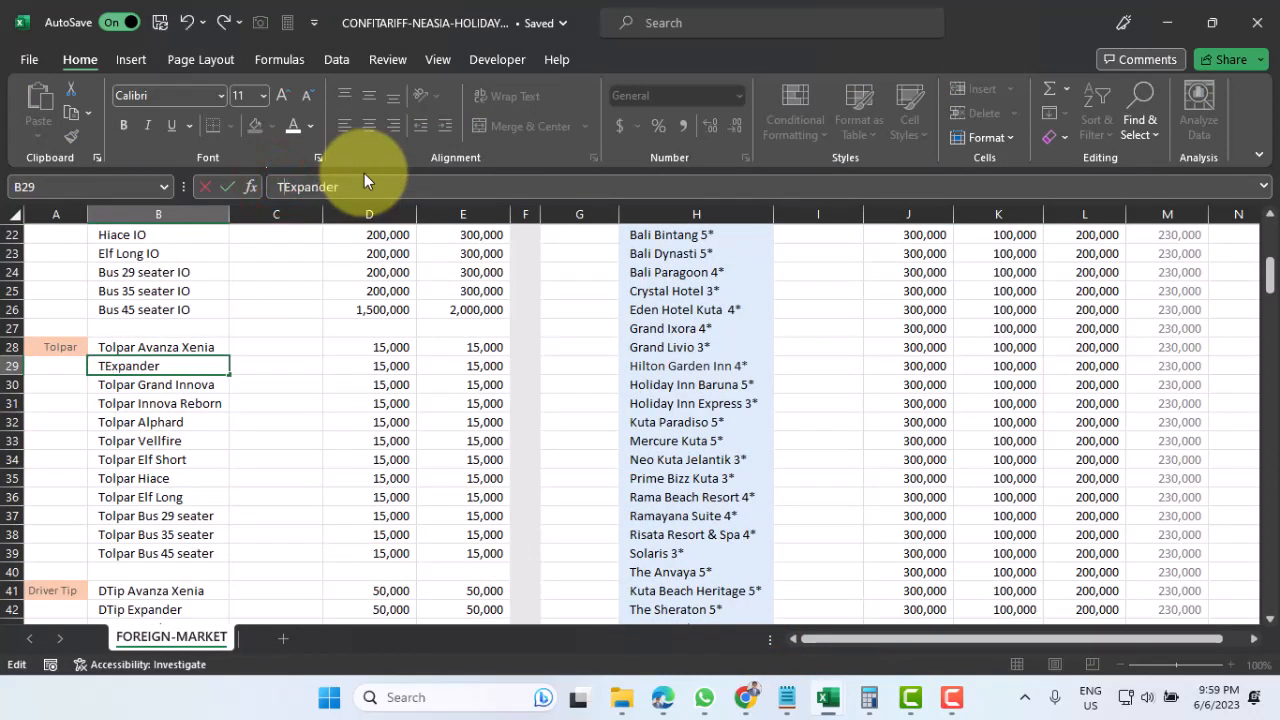
{"action": "type", "text": "olpar"}
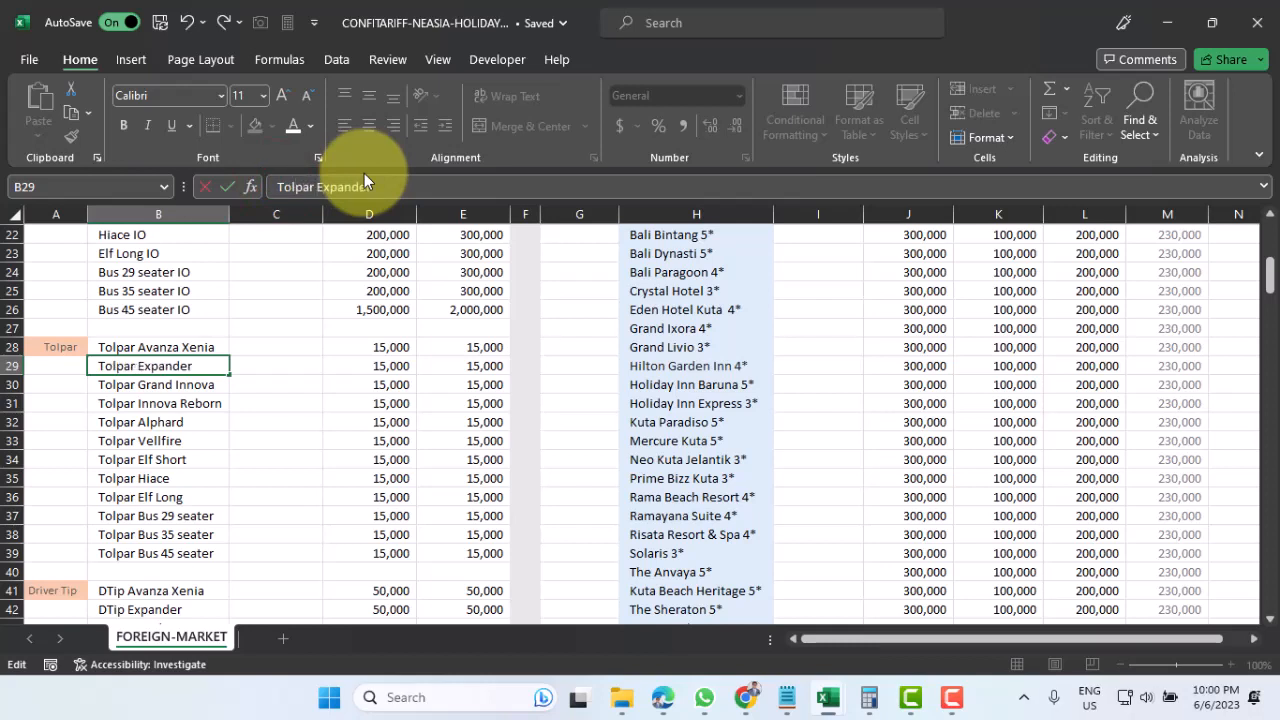
{"action": "key", "text": "Return"}
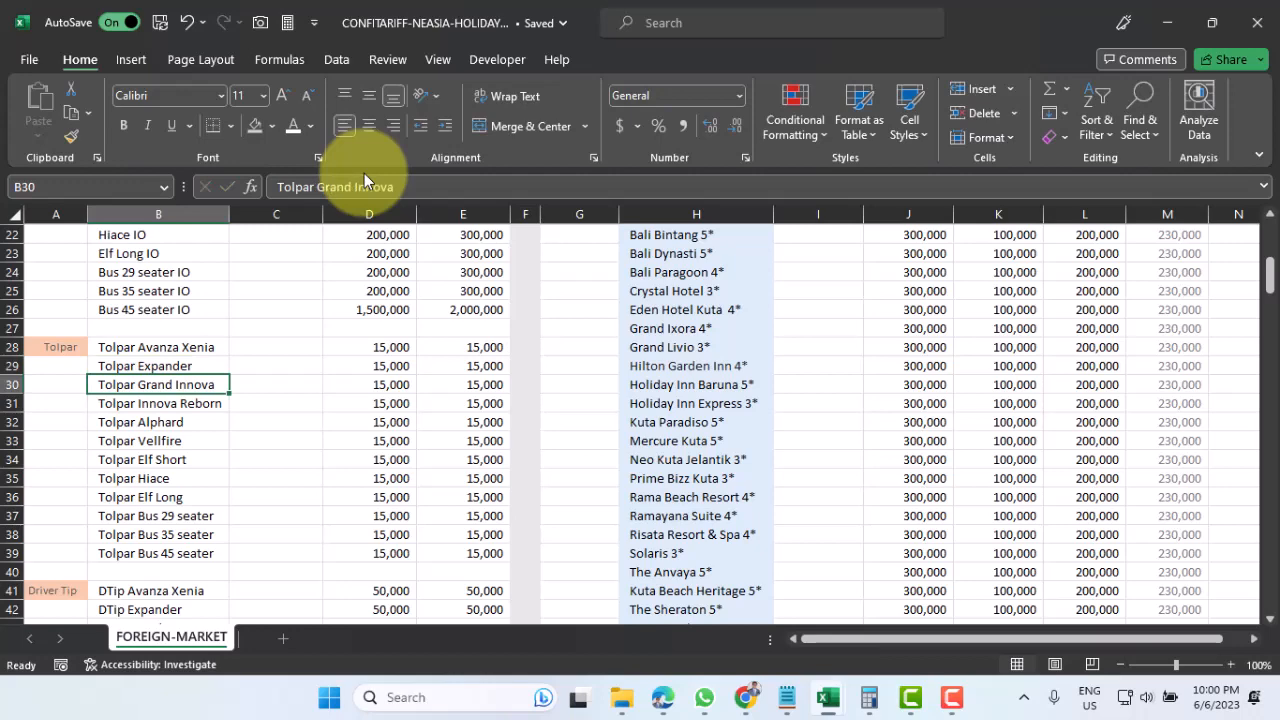
{"action": "left_click", "coordinate": [143, 365]}
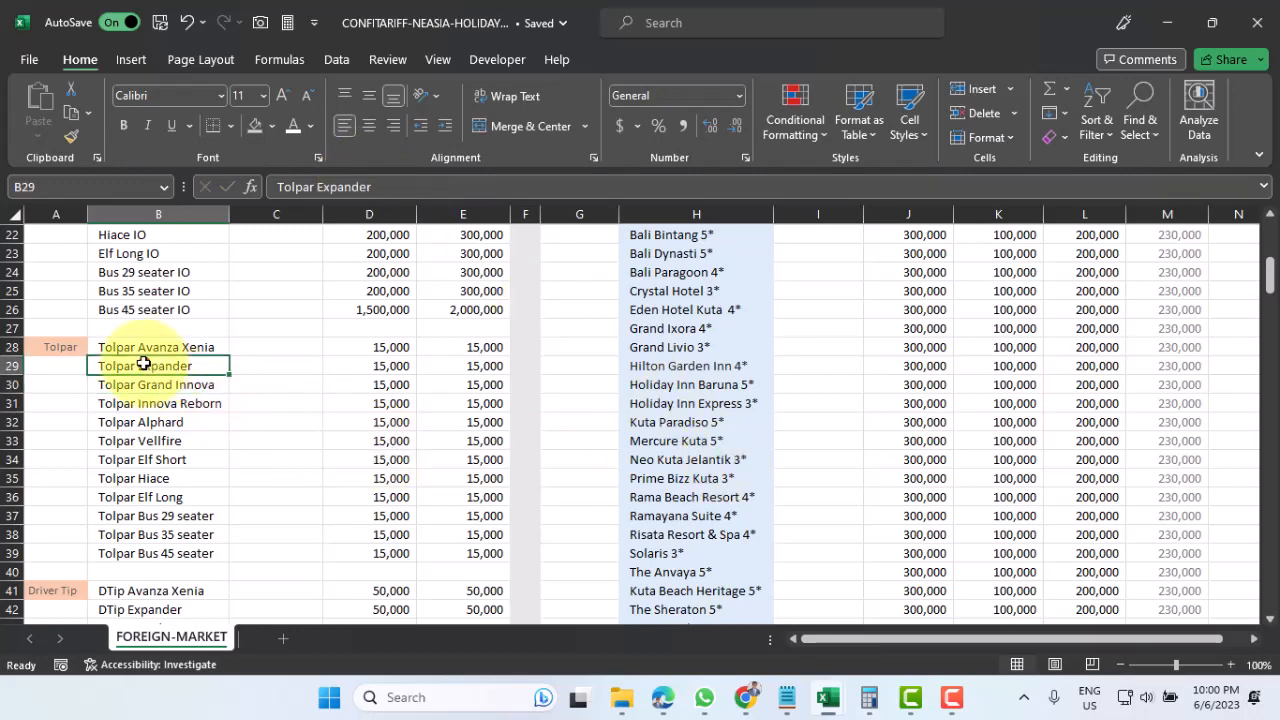
Return to the 6D5N-BALI-ROUNDTRIP-OWNER workbook and check the Tolpar and DTip Expander C-RATEs in E13 and E14
{"action": "mouse_move", "coordinate": [835, 700]}
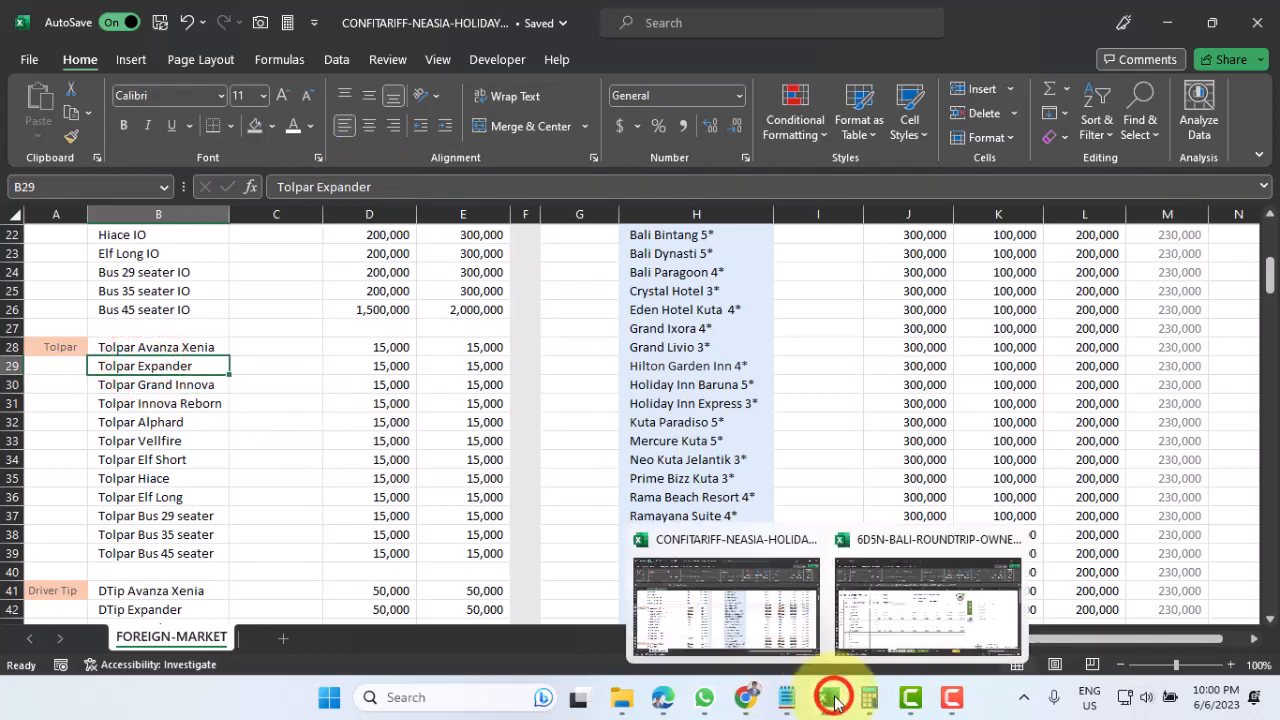
{"action": "left_click", "coordinate": [900, 608]}
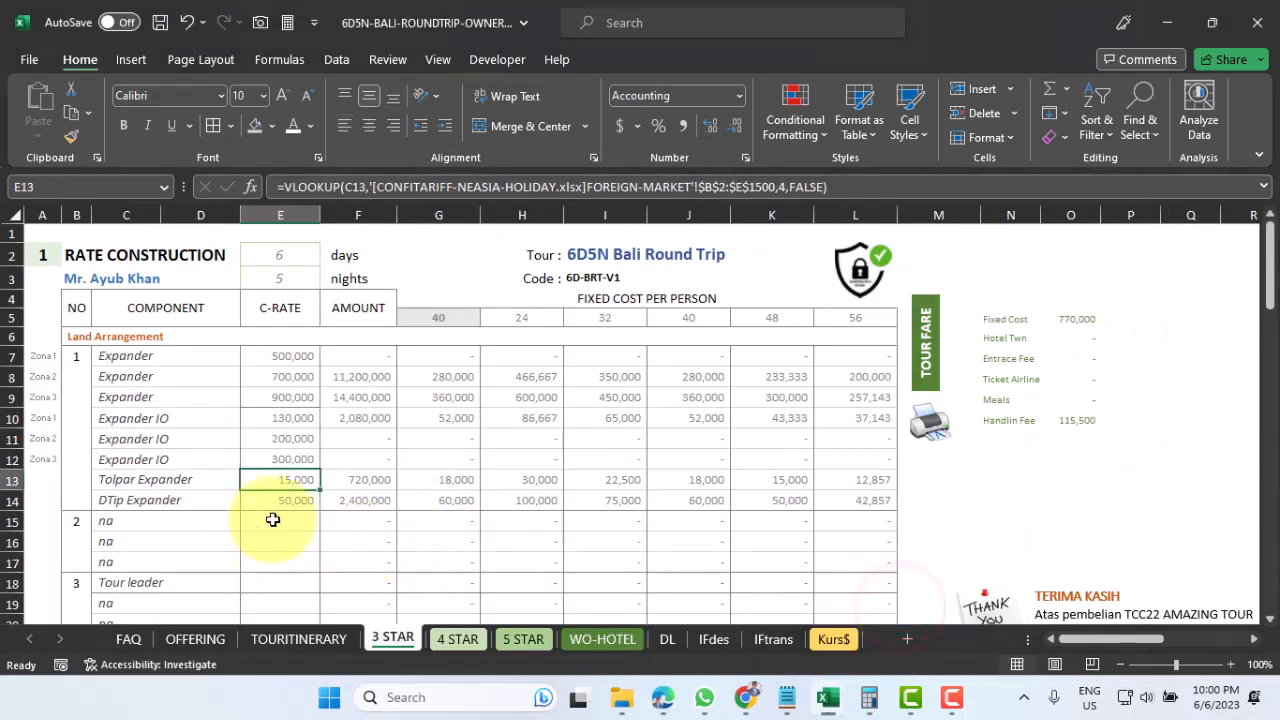
{"action": "left_click", "coordinate": [298, 481]}
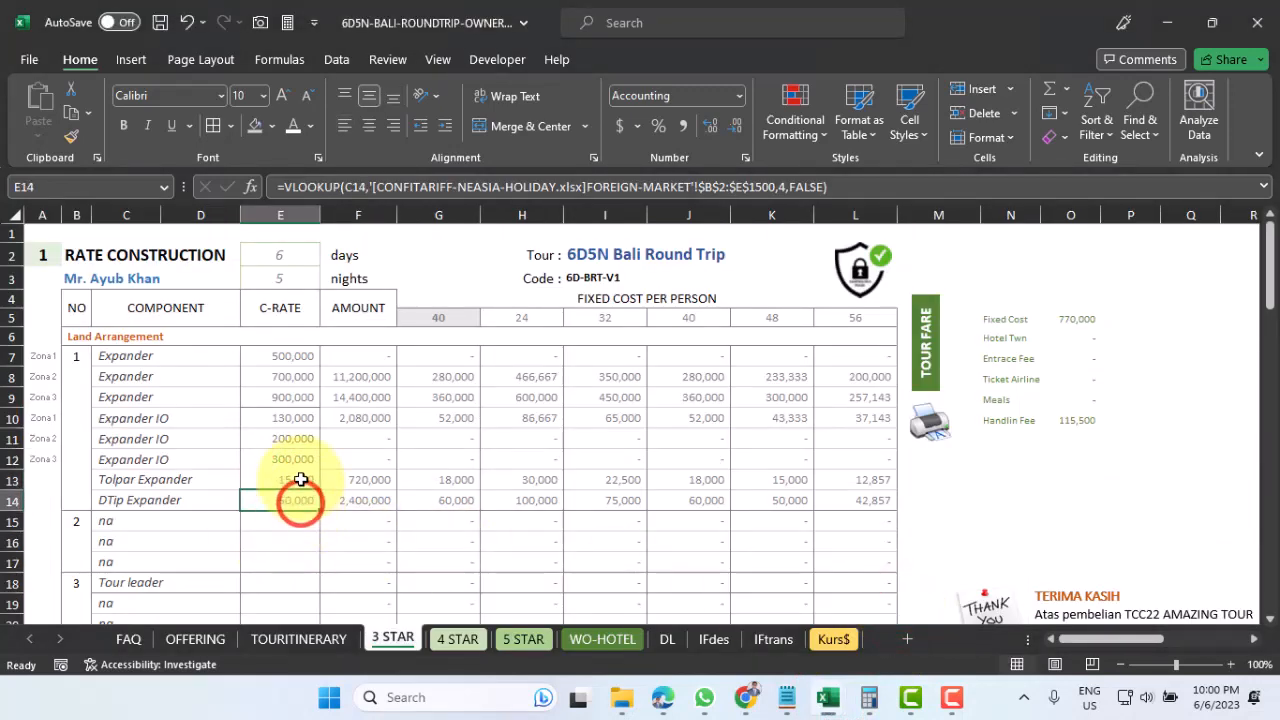
{"action": "left_click", "coordinate": [296, 478]}
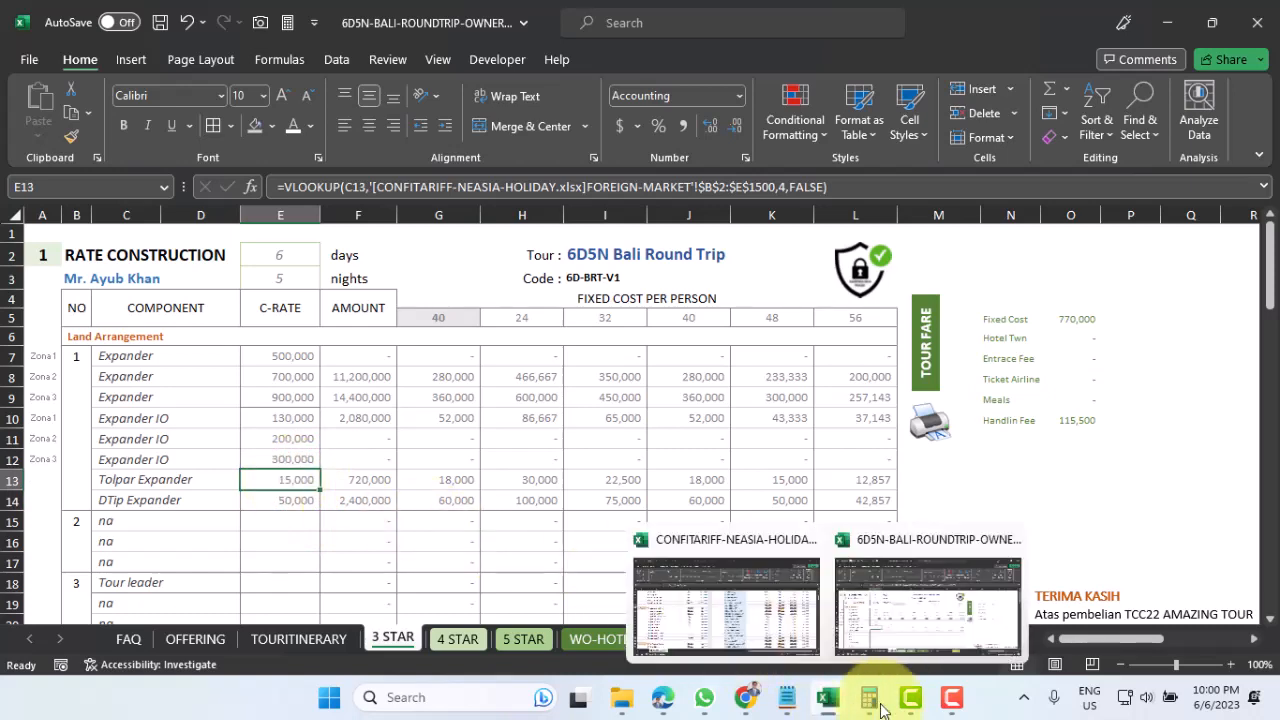
Set the Tolpar Expander Zona 1 rate in C29 of the tariff workbook's FOREIGN-MARKET sheet to 20000
{"action": "mouse_move", "coordinate": [910, 706]}
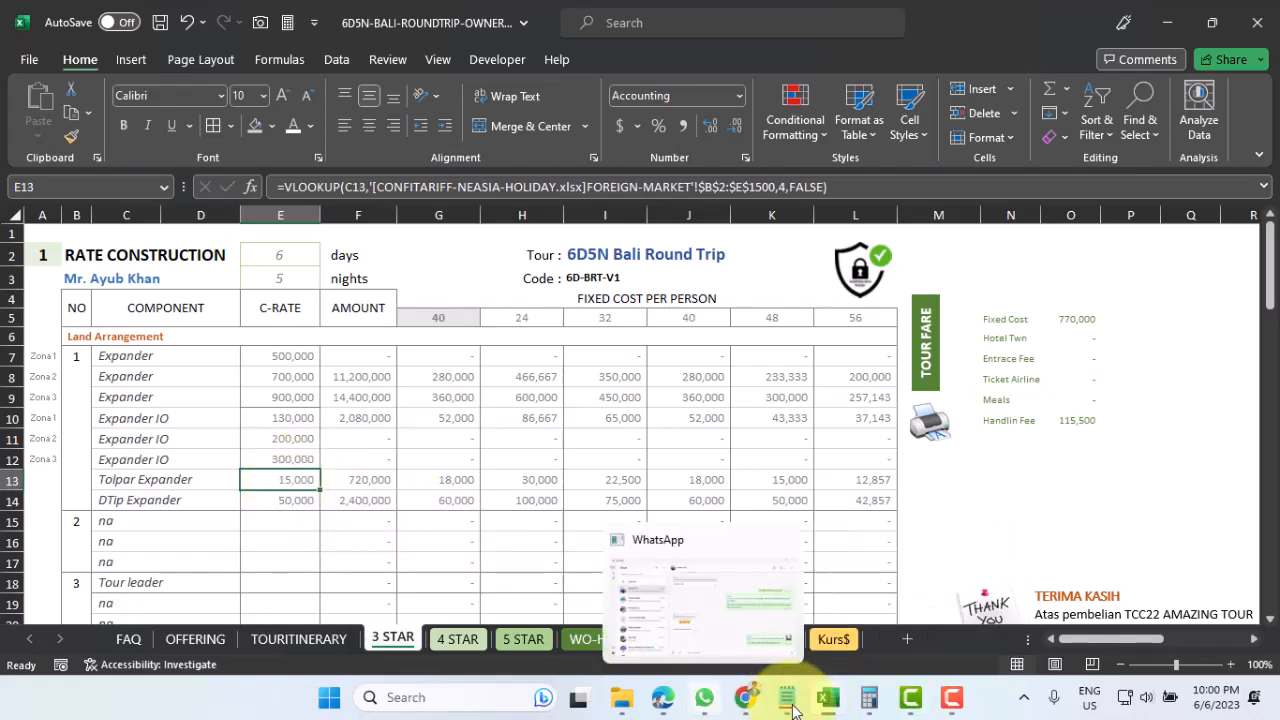
{"action": "mouse_move", "coordinate": [823, 700]}
{"action": "left_click", "coordinate": [743, 604]}
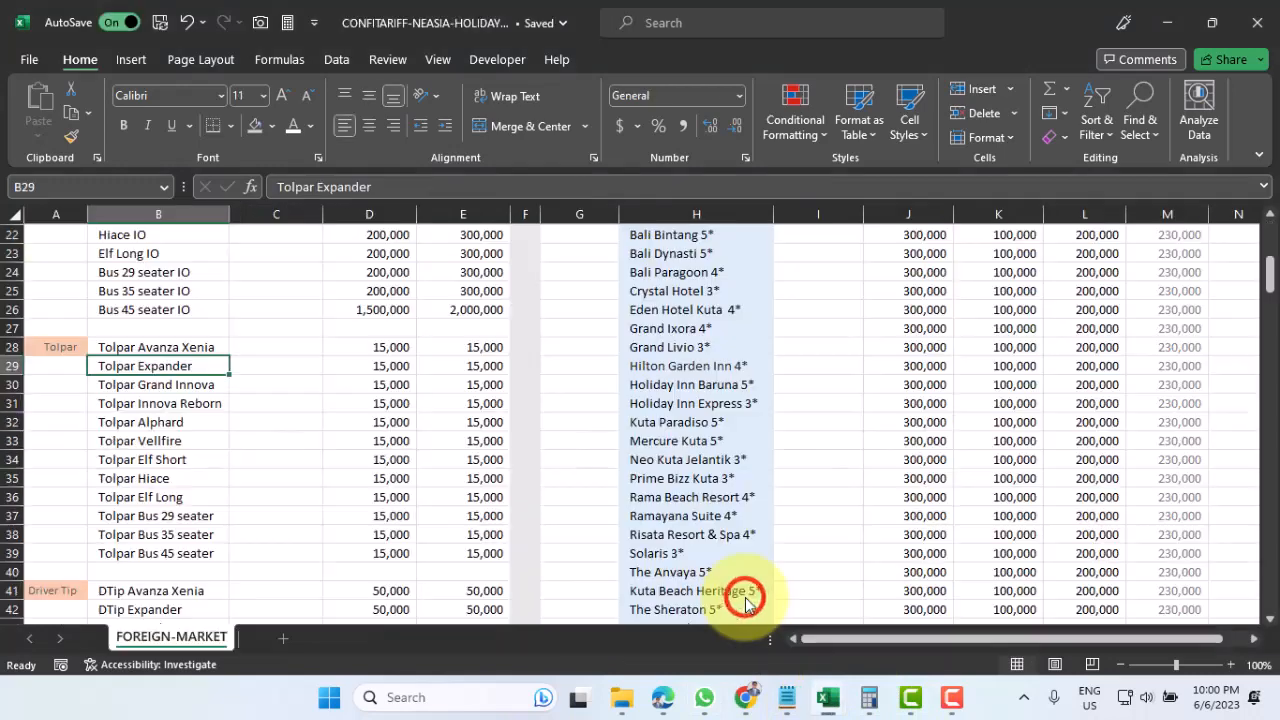
{"action": "left_click", "coordinate": [284, 363]}
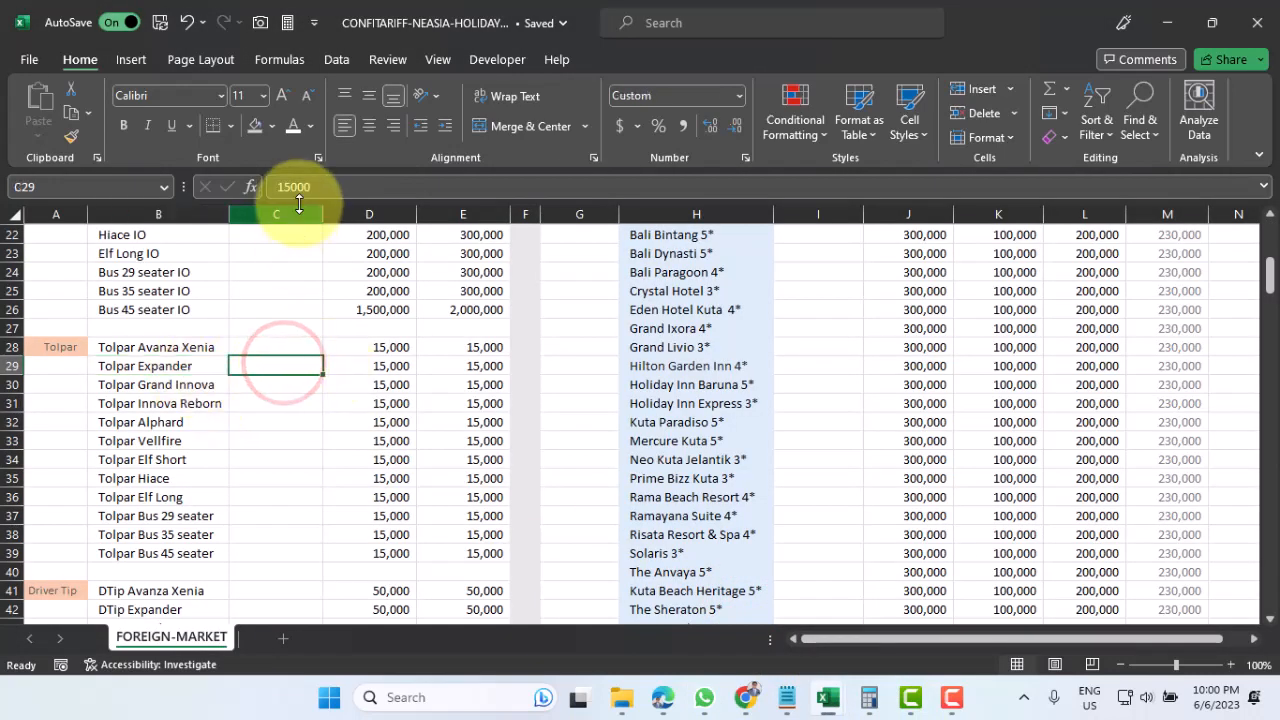
{"action": "left_click_drag", "start_coordinate": [334, 187], "coordinate": [278, 187]}
{"action": "key", "text": "BackSpace"}
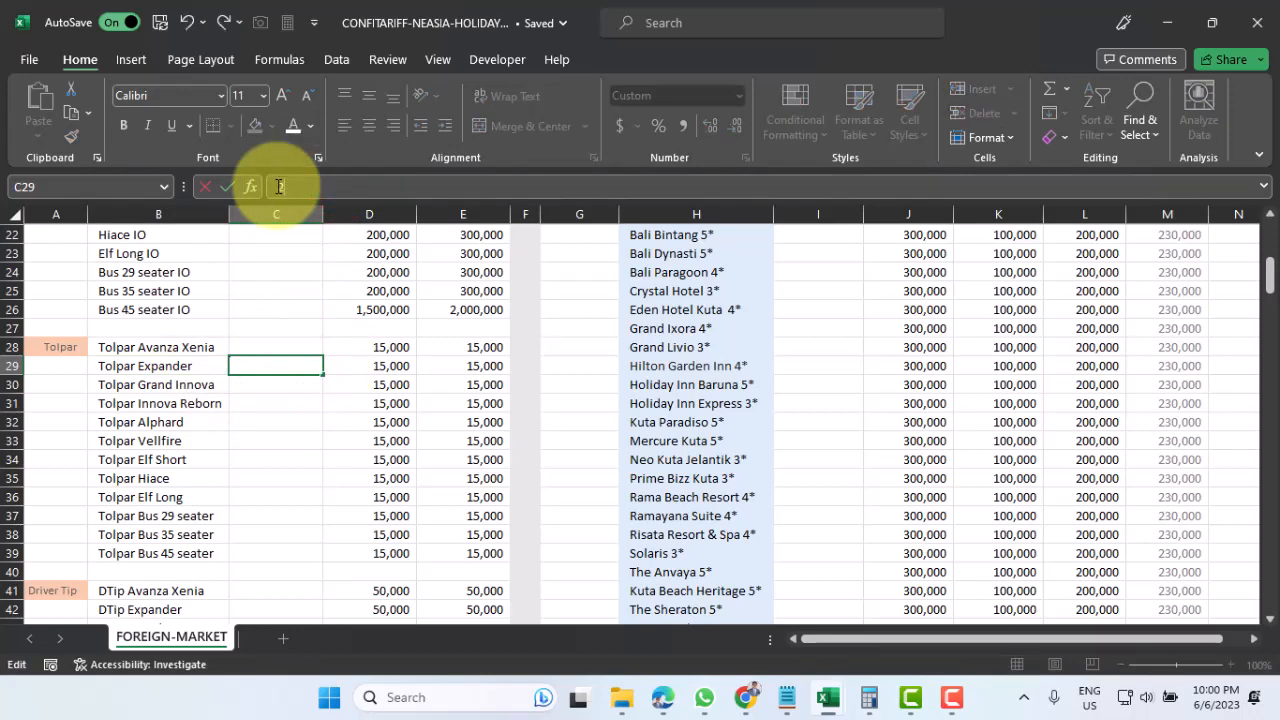
{"action": "key", "text": "Return"}
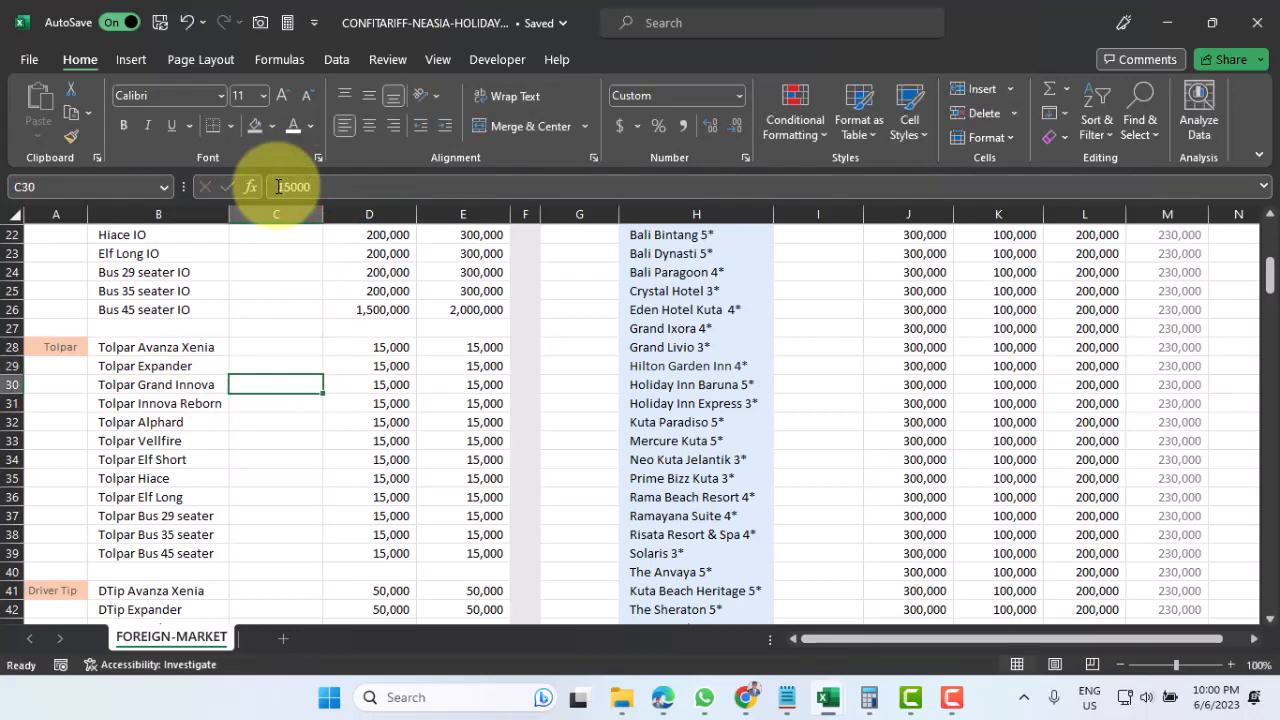
Compare the Tolpar Expander VLOOKUP in E13 of the 3 STAR sheet with the Zona 1 rate in C29 of the tariff workbook
{"action": "mouse_move", "coordinate": [826, 700]}
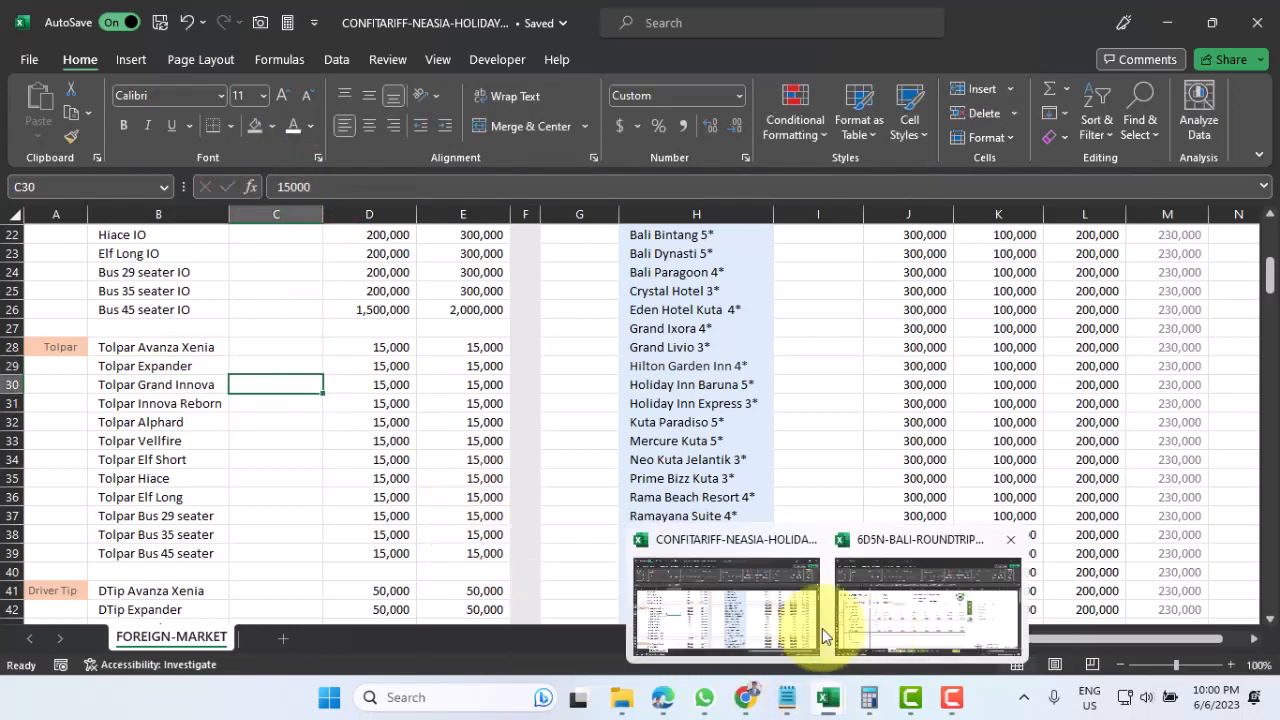
{"action": "left_click", "coordinate": [875, 602]}
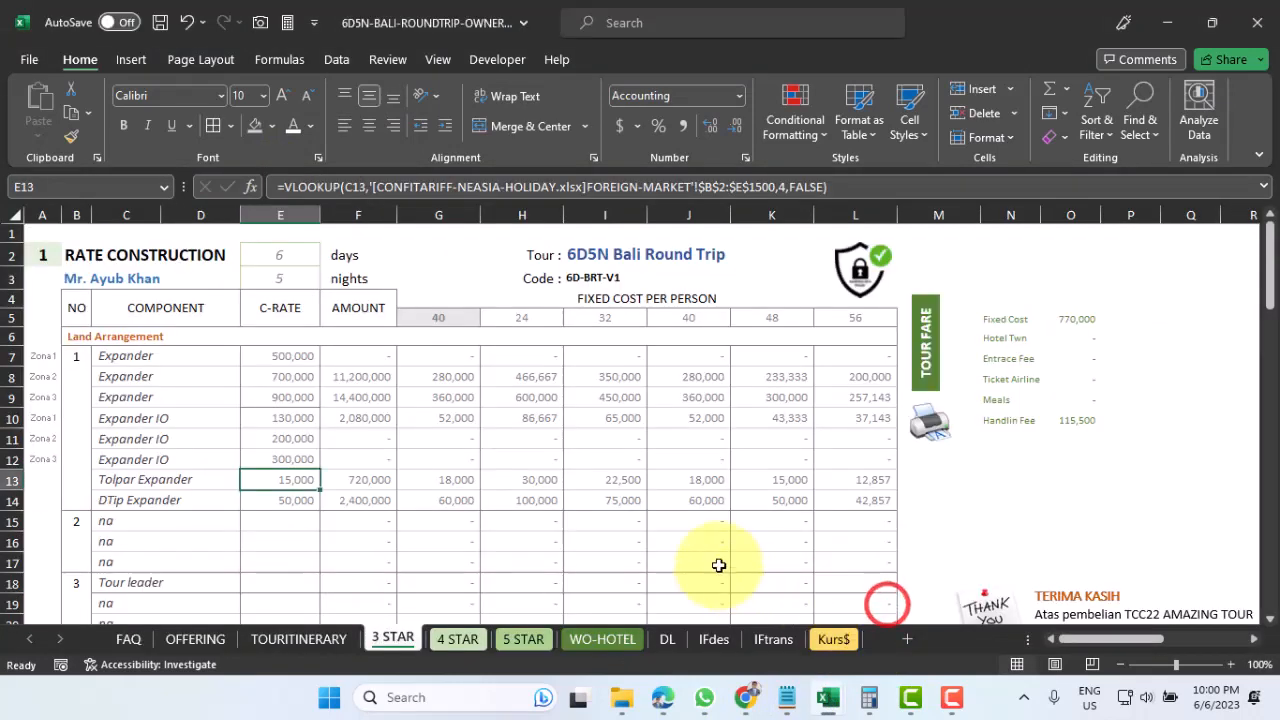
{"action": "left_click", "coordinate": [299, 478]}
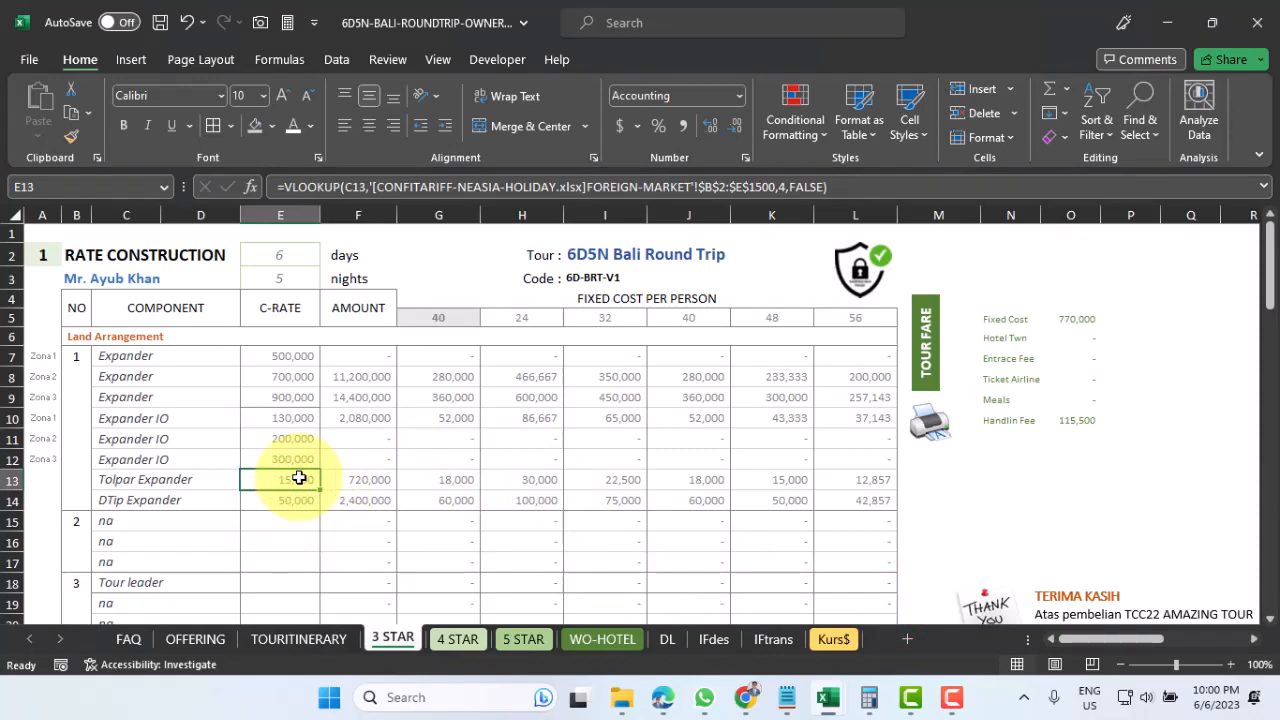
{"action": "left_click", "coordinate": [292, 457]}
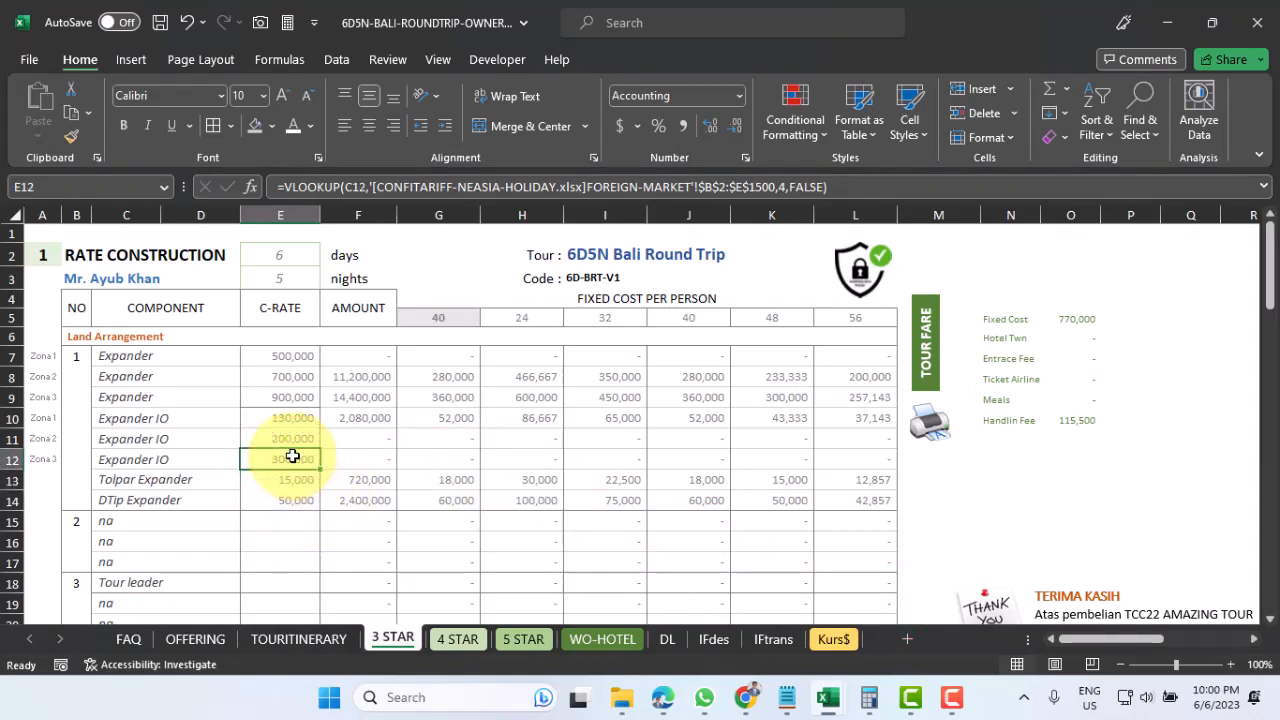
{"action": "left_click", "coordinate": [293, 479]}
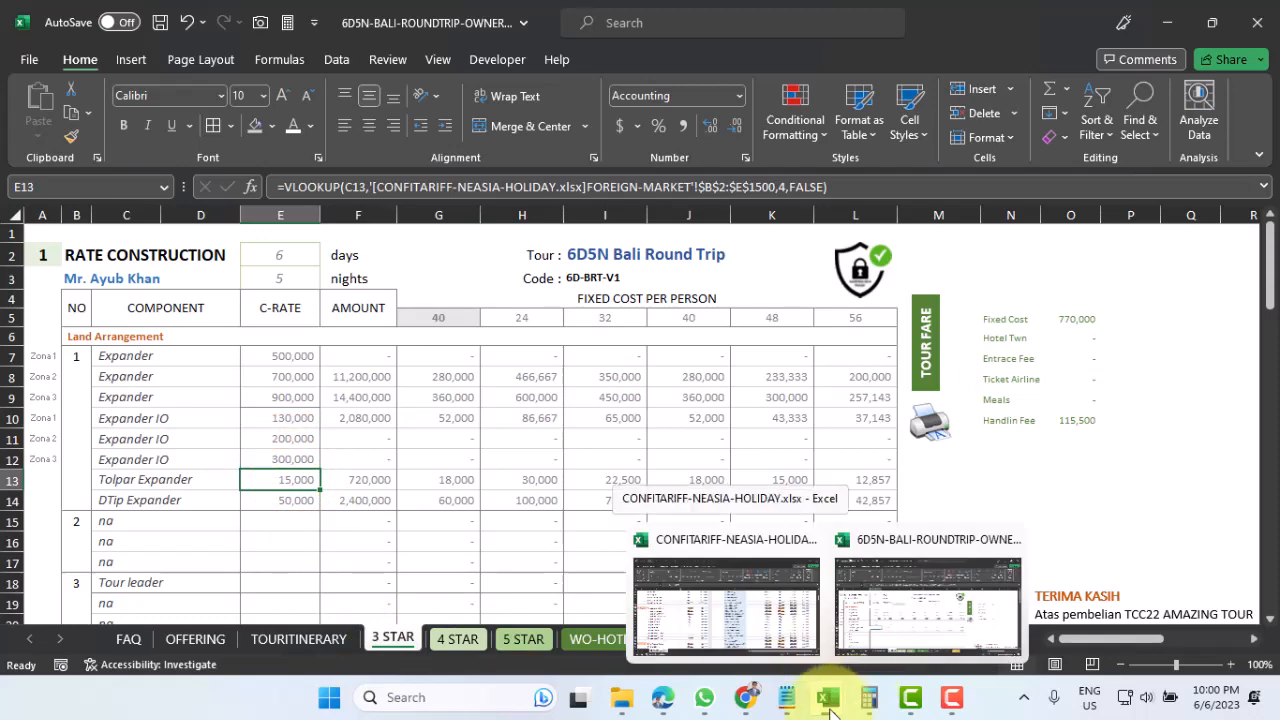
{"action": "left_click", "coordinate": [748, 606]}
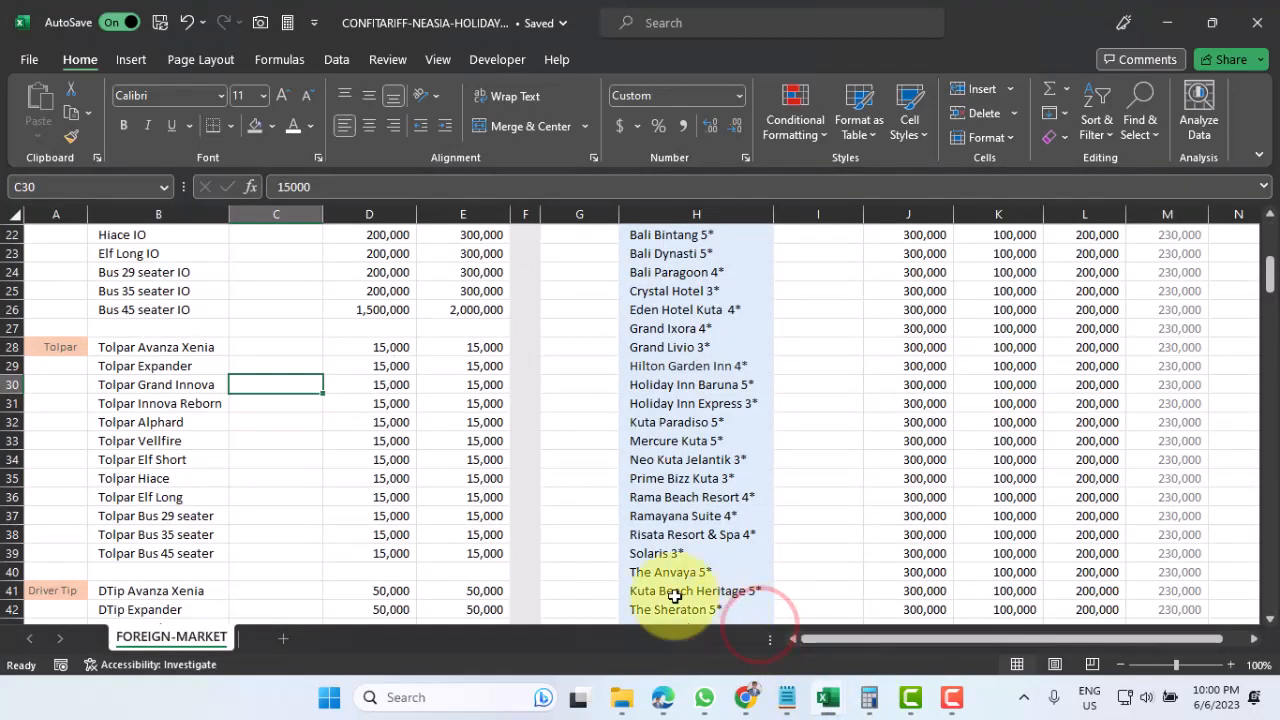
{"action": "left_click", "coordinate": [275, 362]}
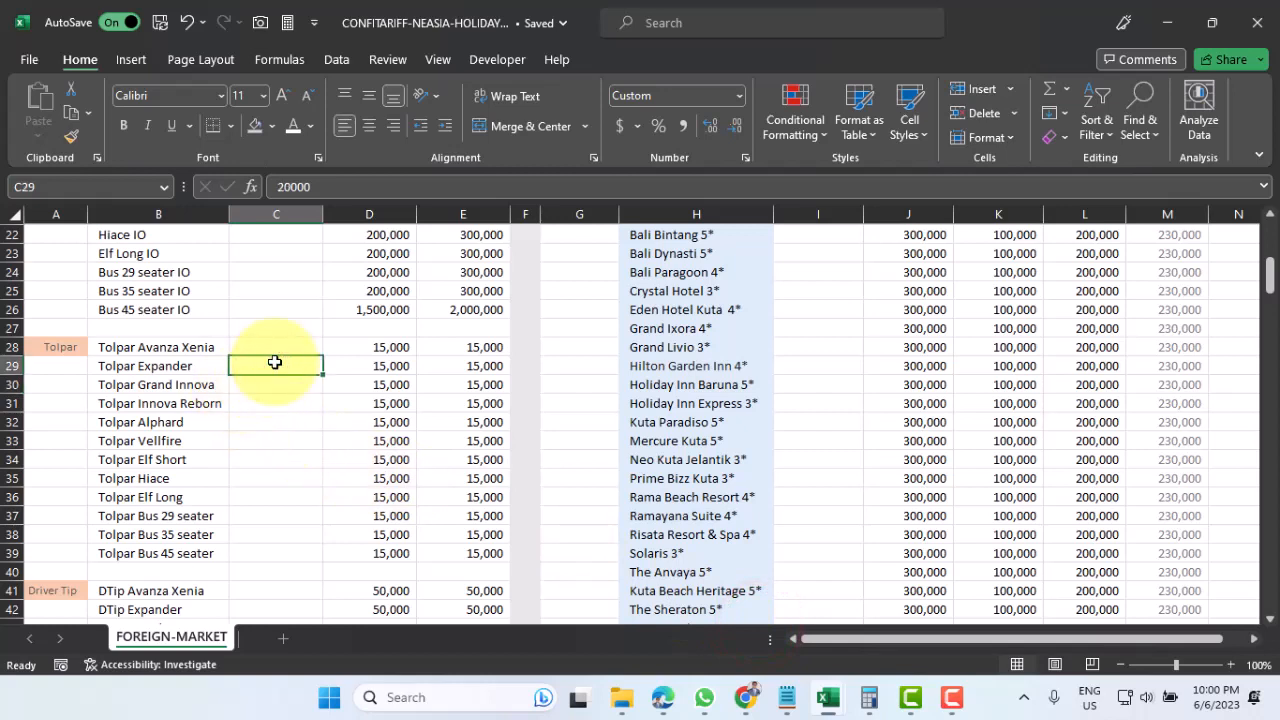
Set the Tolpar Expander rates in D29 and E29 of the tariff workbook's FOREIGN-MARKET sheet to 20000
{"action": "left_click", "coordinate": [383, 364]}
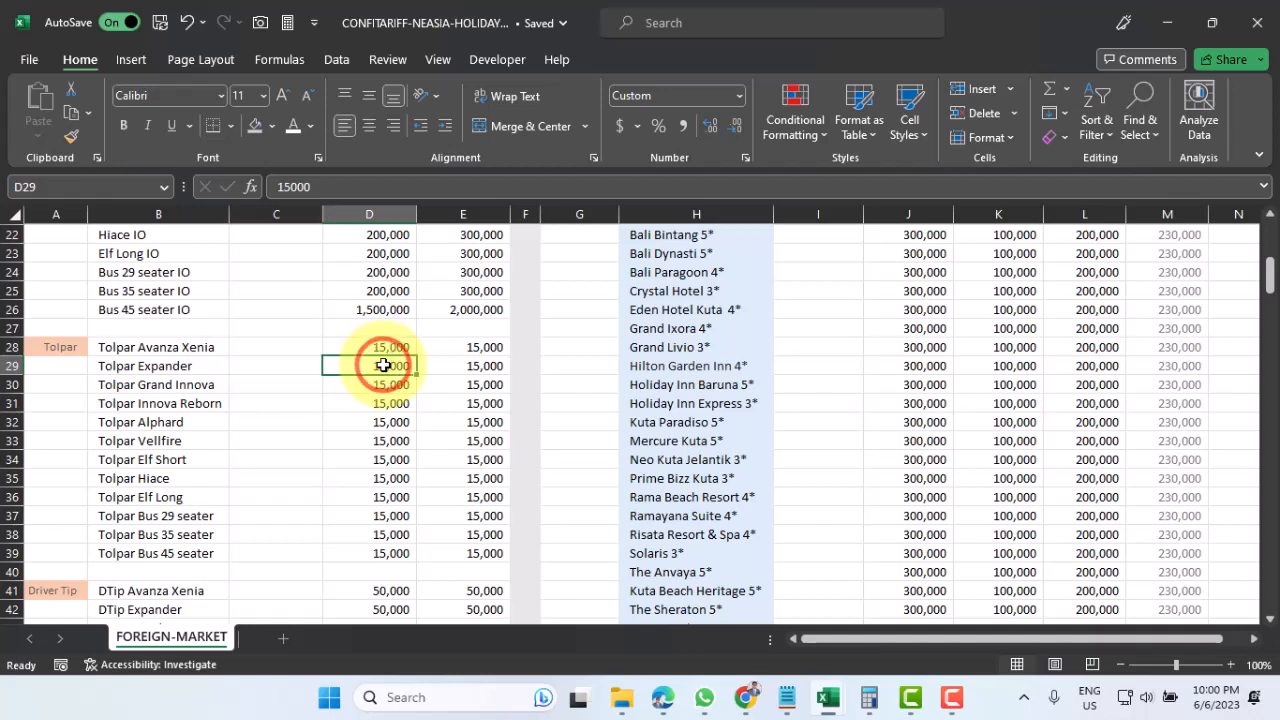
{"action": "left_click", "coordinate": [492, 368]}
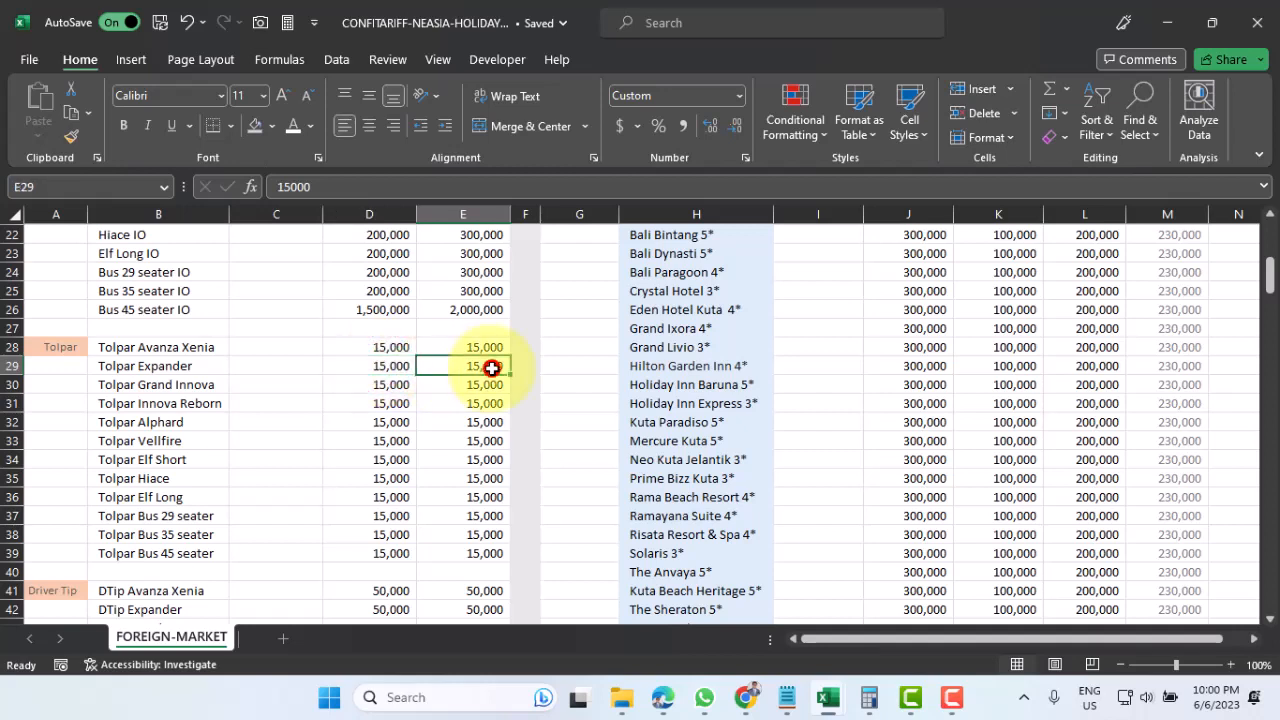
{"action": "left_click", "coordinate": [383, 368]}
{"action": "type", "text": "20"}
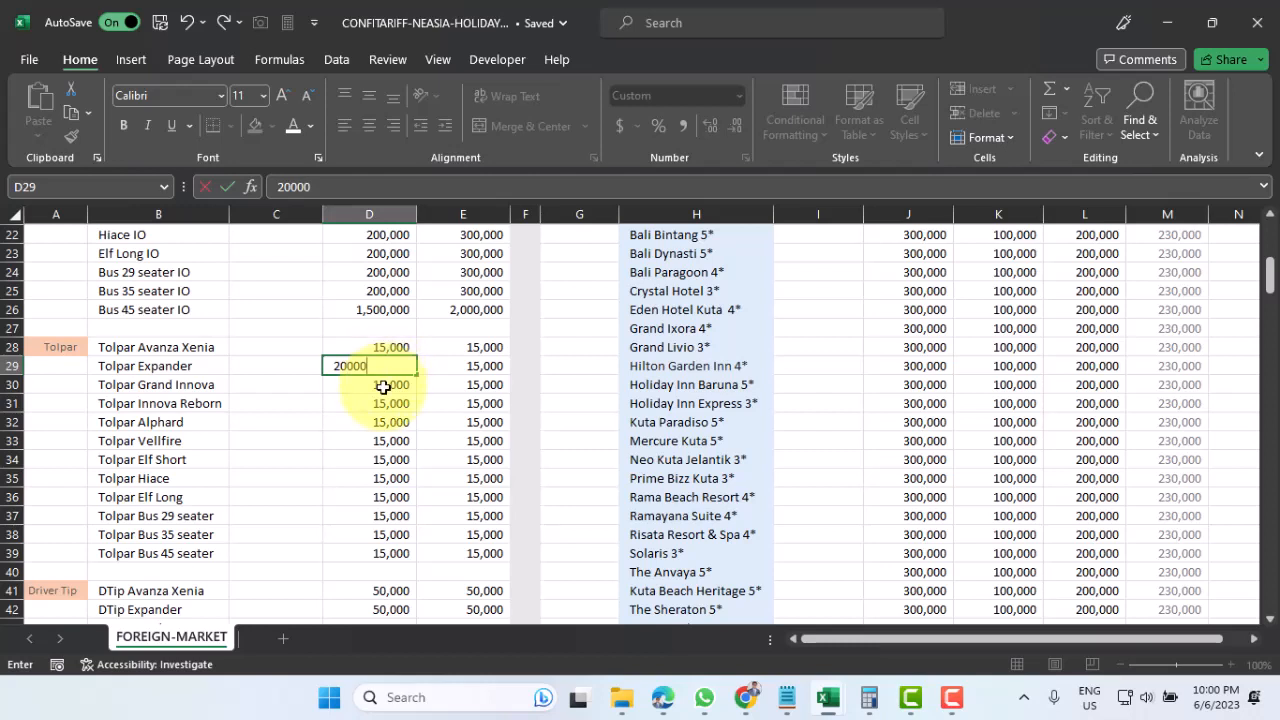
{"action": "left_click", "coordinate": [383, 387]}
{"action": "left_click", "coordinate": [389, 363]}
{"action": "left_click_drag", "start_coordinate": [413, 370], "coordinate": [481, 366]}
{"action": "left_click", "coordinate": [479, 366]}
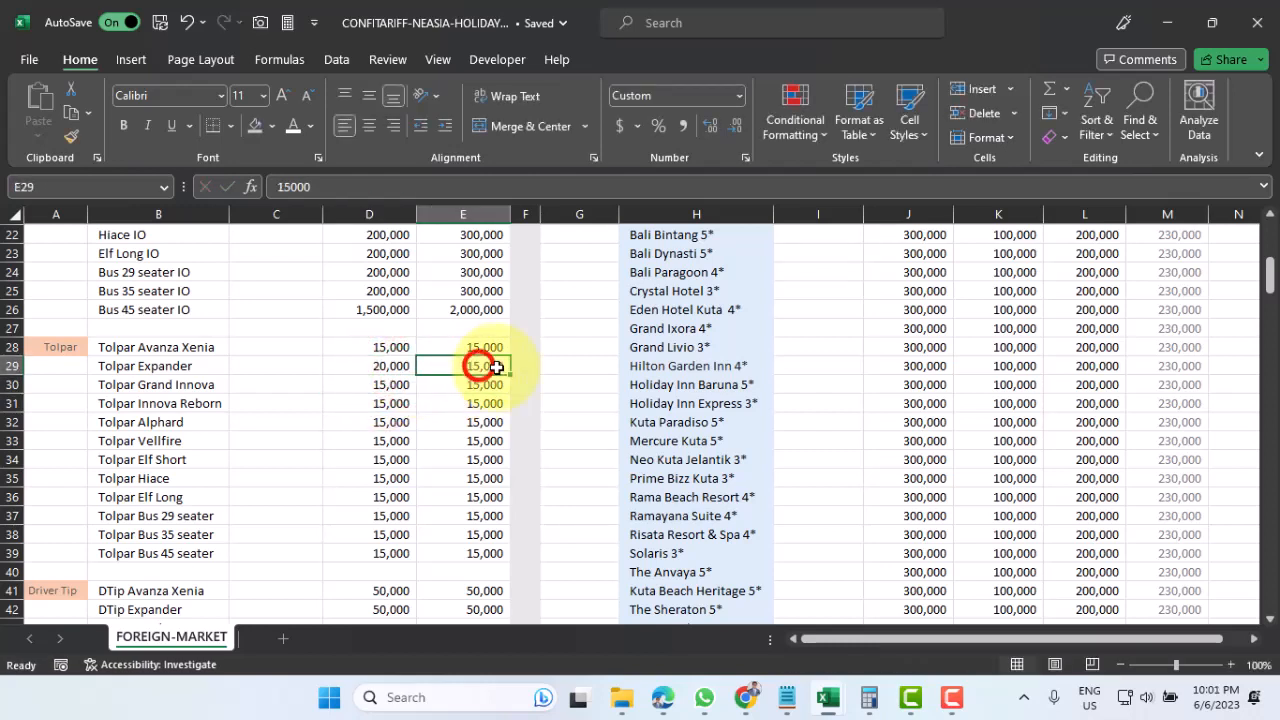
{"action": "type", "text": "2"}
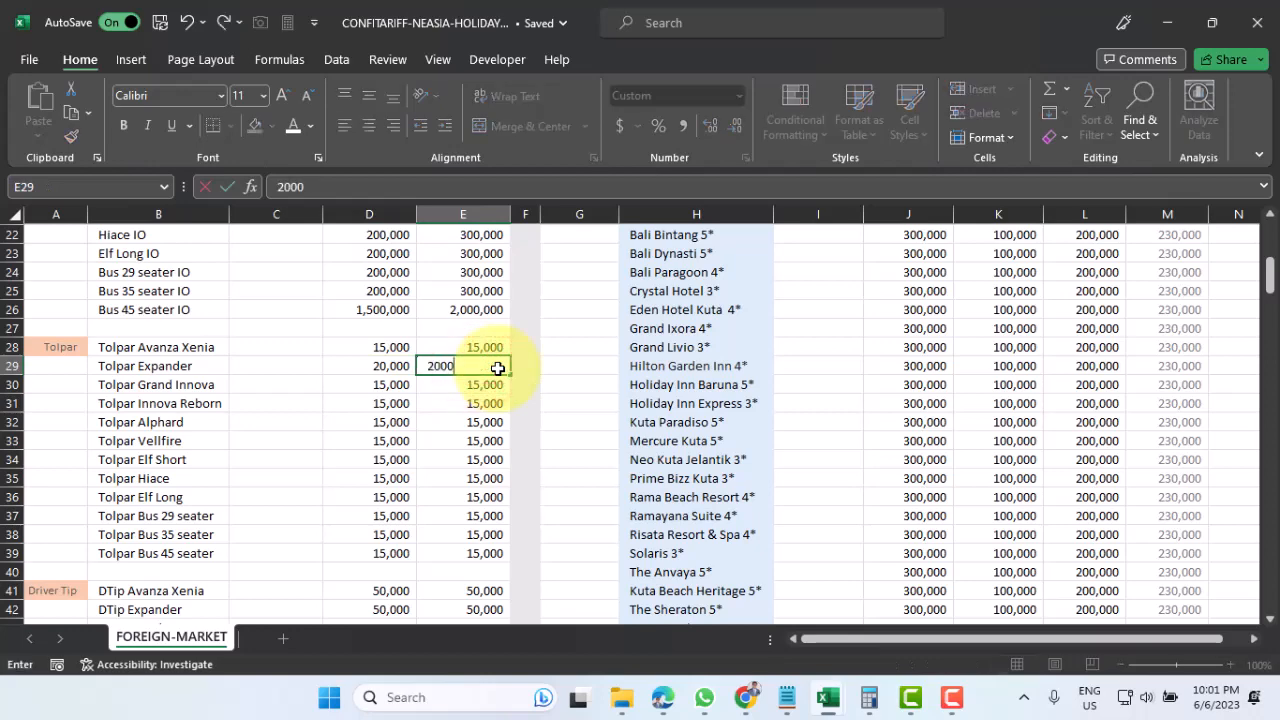
{"action": "key", "text": "Return"}
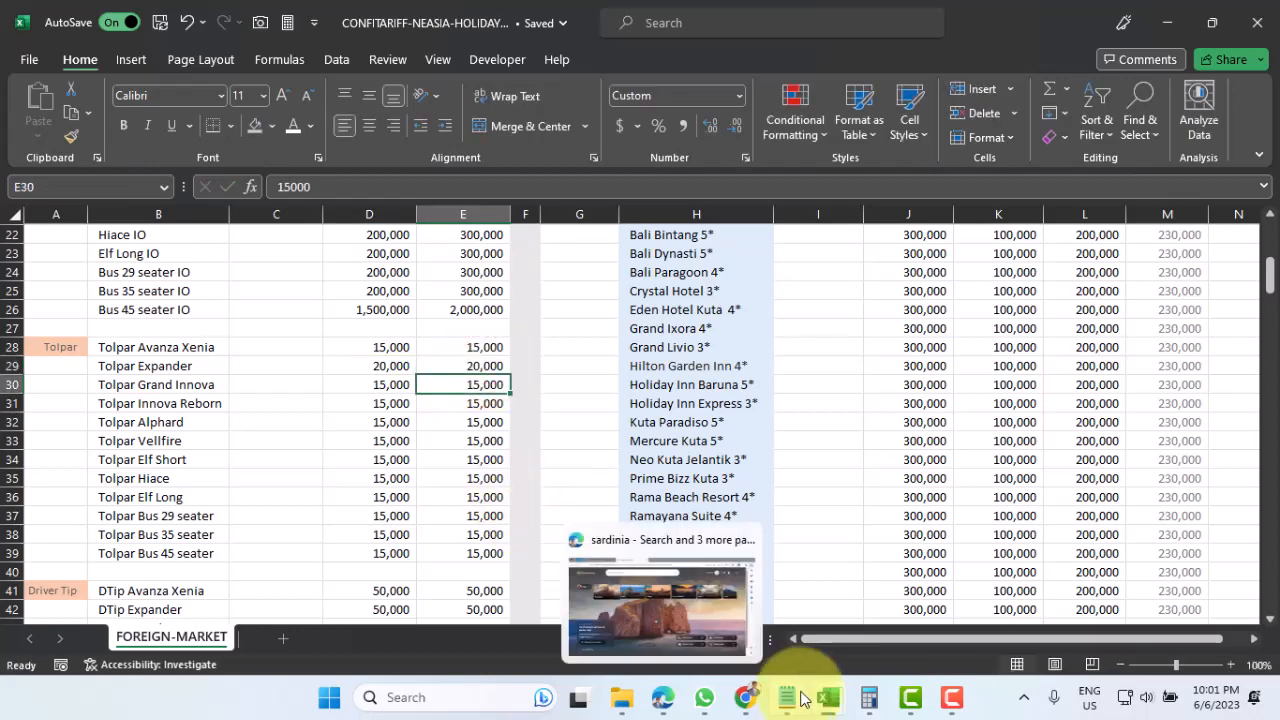
Return to the 6D5N-BALI-ROUNDTRIP-OWNER workbook, set the VLOOKUP column index in E13 of the 3 STAR sheet to 2, and fill it down to E14
{"action": "mouse_move", "coordinate": [826, 700]}
{"action": "left_click", "coordinate": [888, 612]}
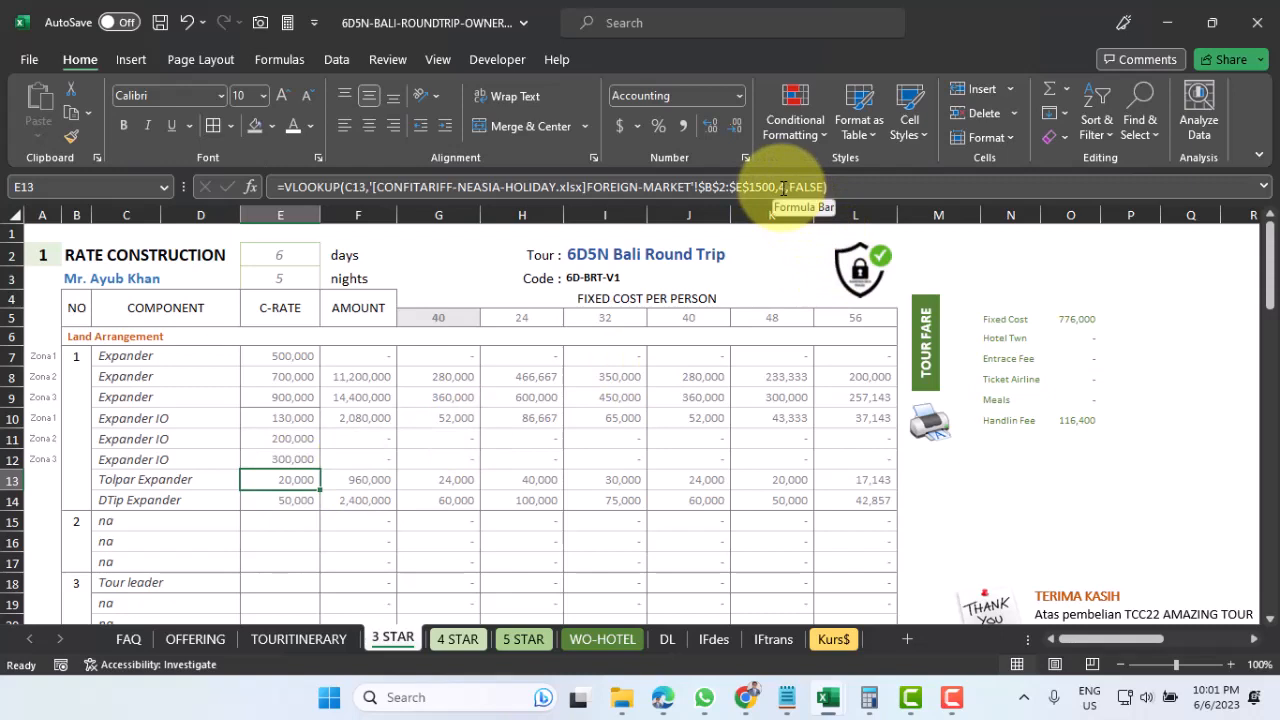
{"action": "left_click", "coordinate": [292, 457]}
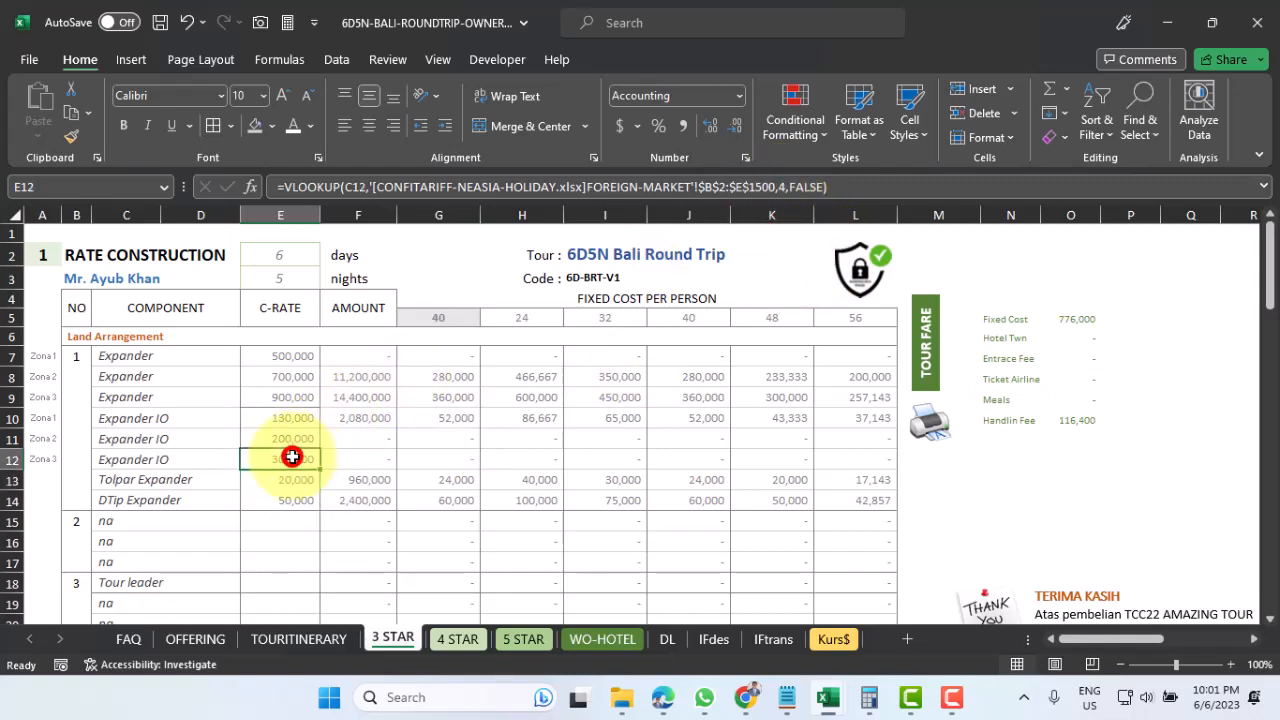
{"action": "left_click", "coordinate": [299, 479]}
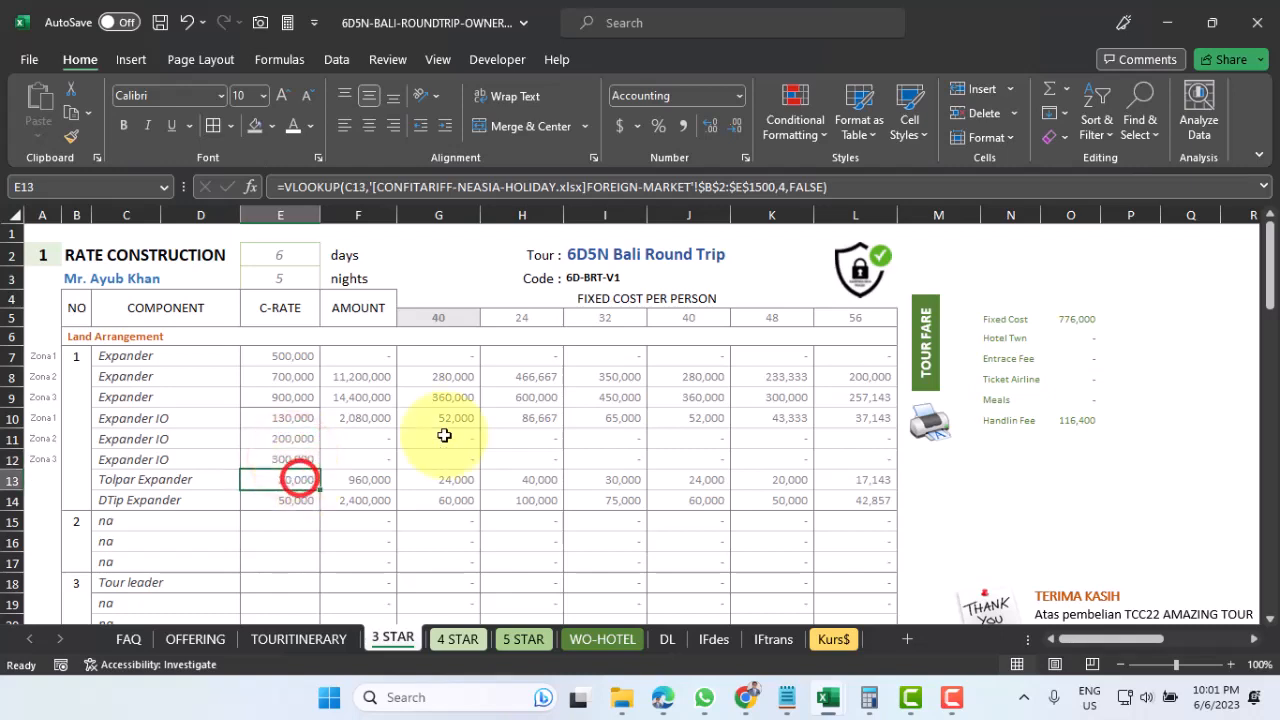
{"action": "left_click", "coordinate": [783, 187]}
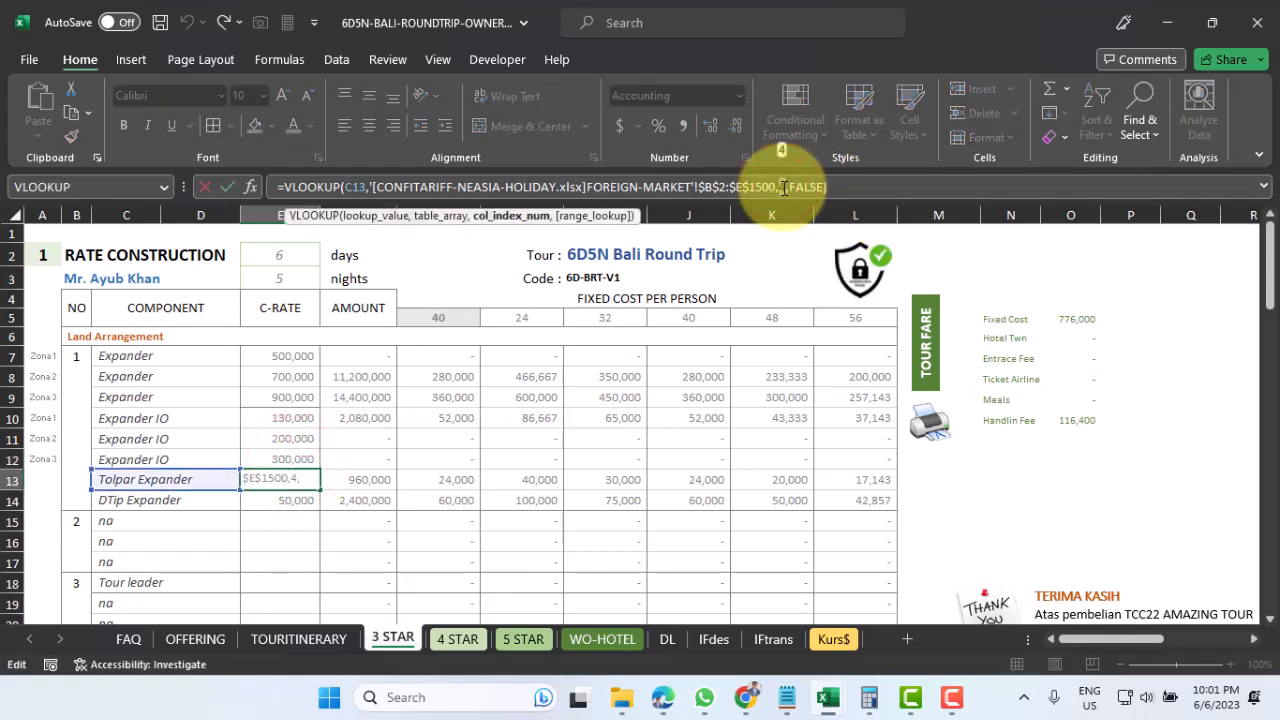
{"action": "key", "text": "Return"}
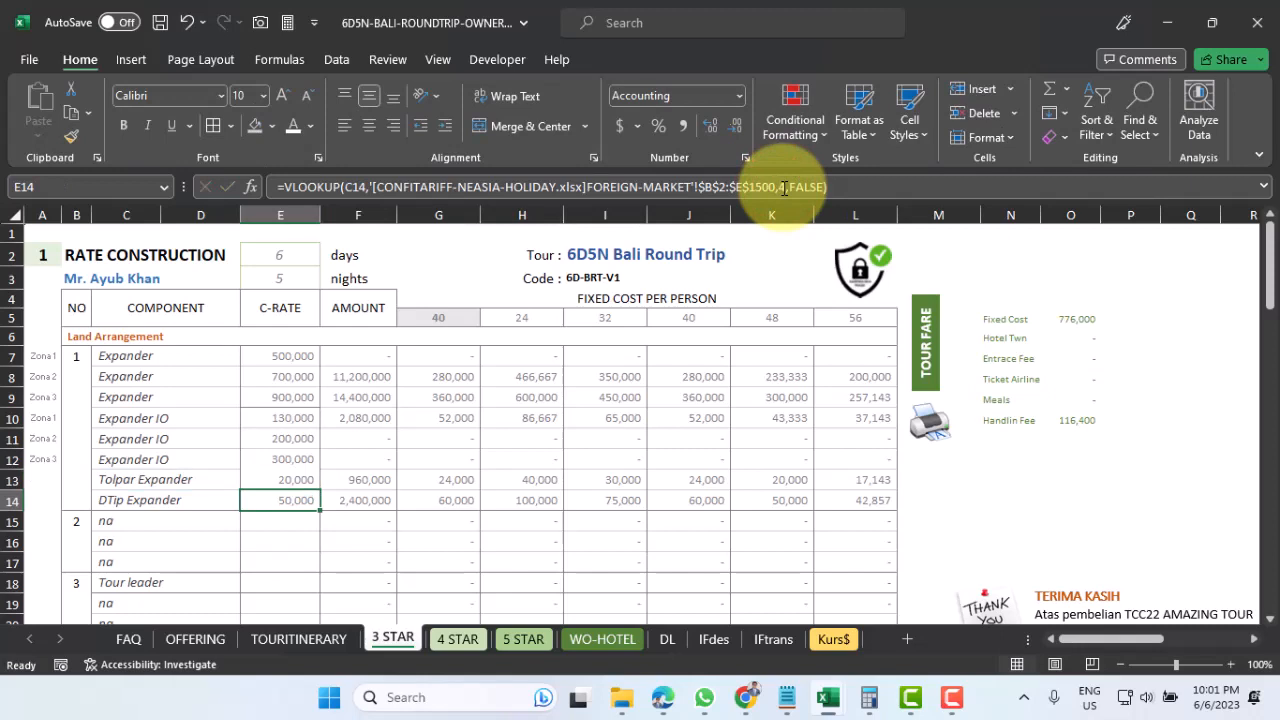
{"action": "left_click", "coordinate": [288, 481]}
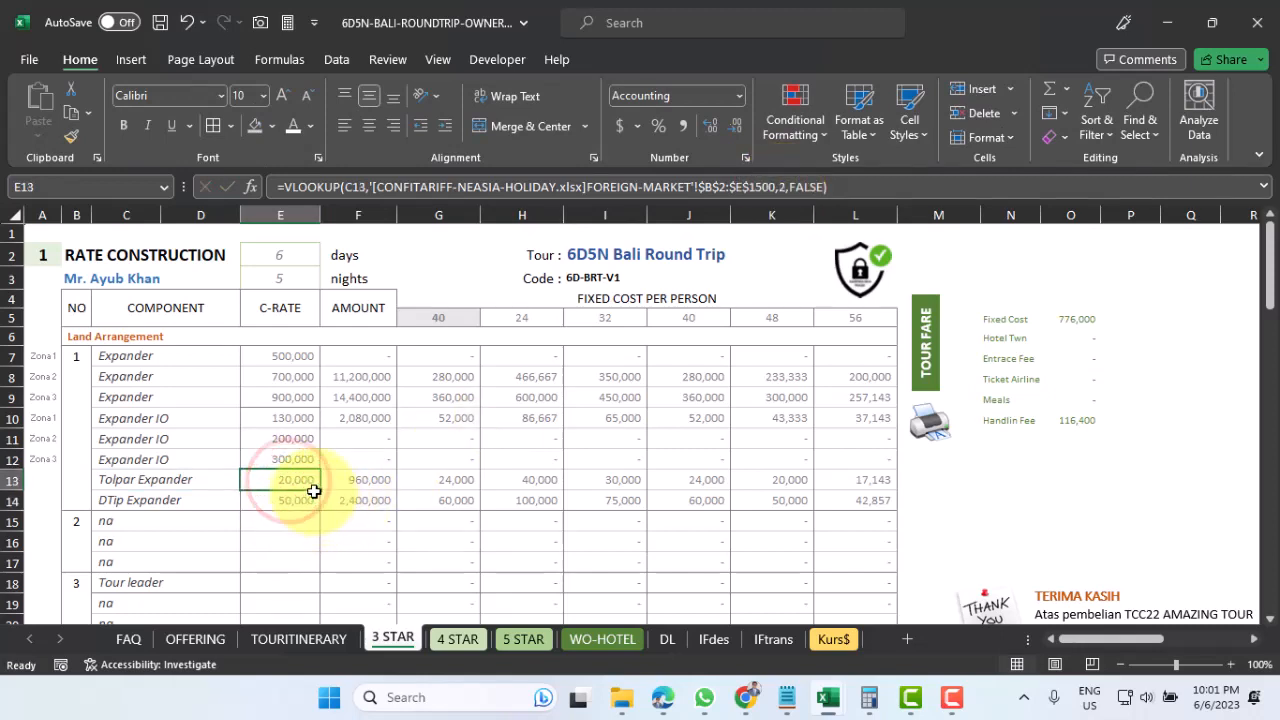
{"action": "left_click_drag", "start_coordinate": [320, 490], "coordinate": [318, 505]}
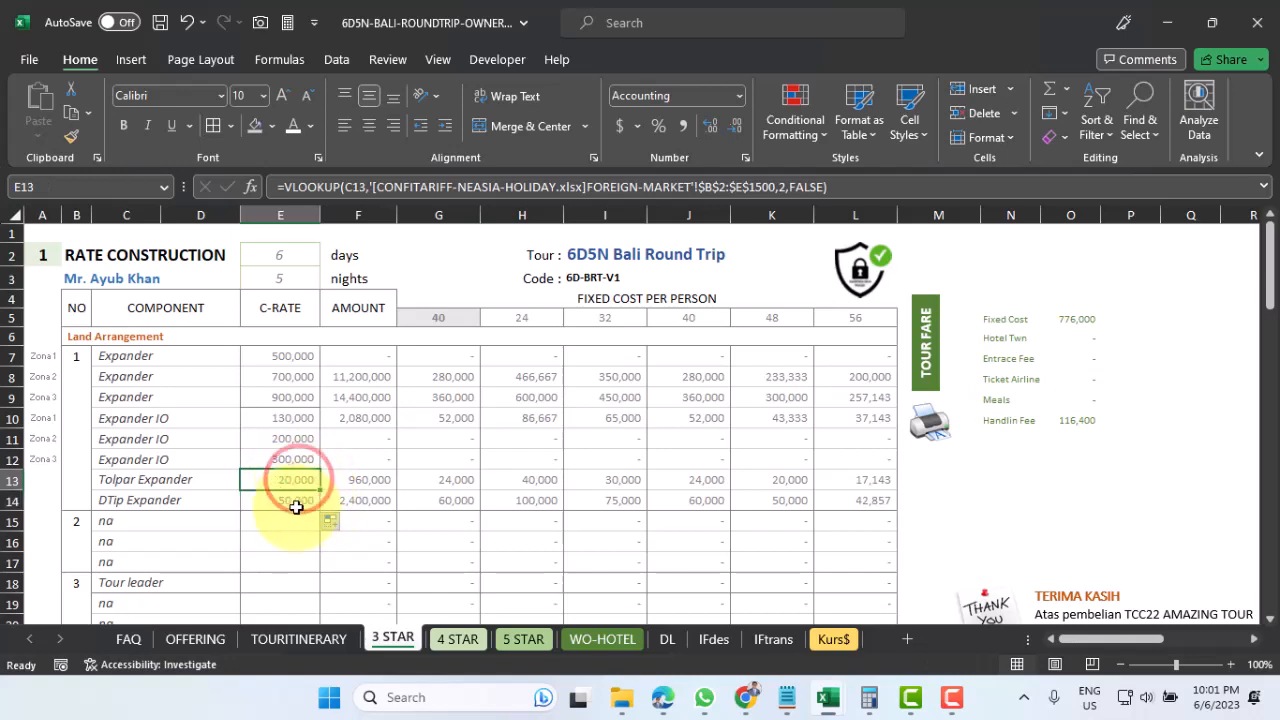
Copy the Expander Zona 1 VLOOKUP from E7 into E13 of the 3 STAR sheet and fill it down to E14
{"action": "left_click", "coordinate": [289, 357]}
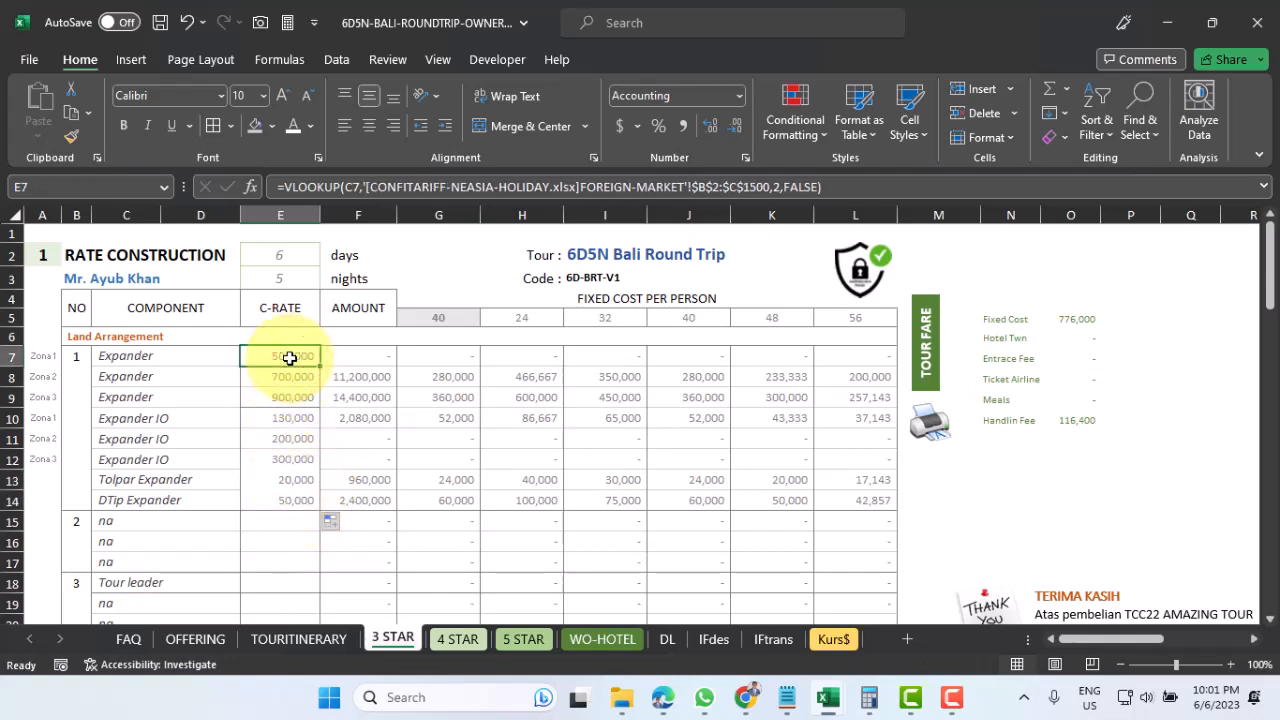
{"action": "key", "text": "ctrl+c"}
{"action": "left_click", "coordinate": [292, 480]}
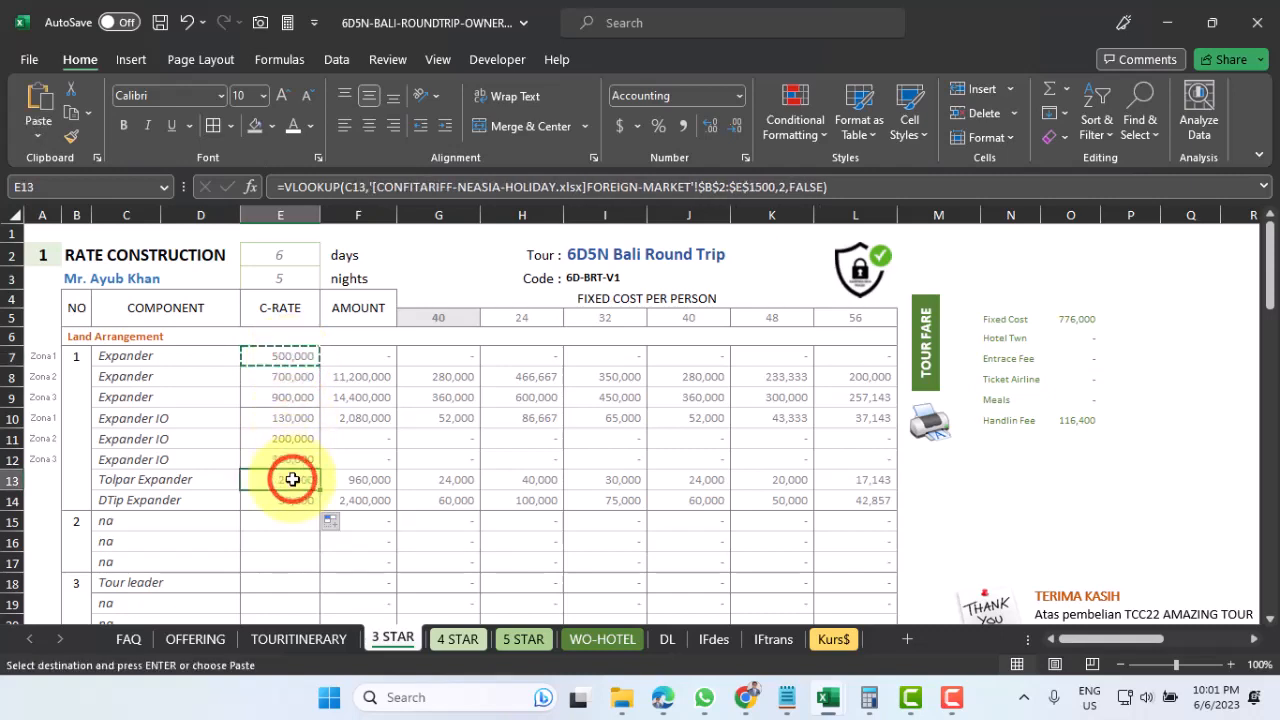
{"action": "key", "text": "Return"}
{"action": "left_click_drag", "start_coordinate": [319, 490], "coordinate": [320, 502]}
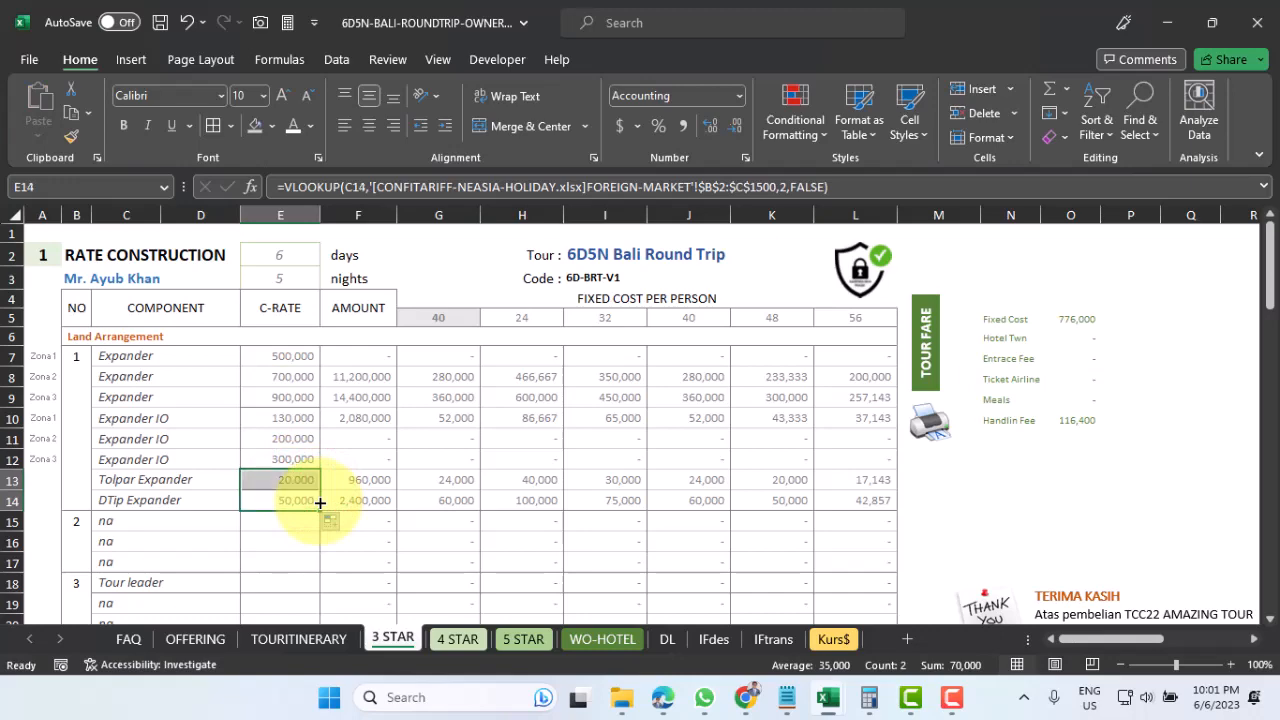
{"action": "left_click", "coordinate": [303, 488]}
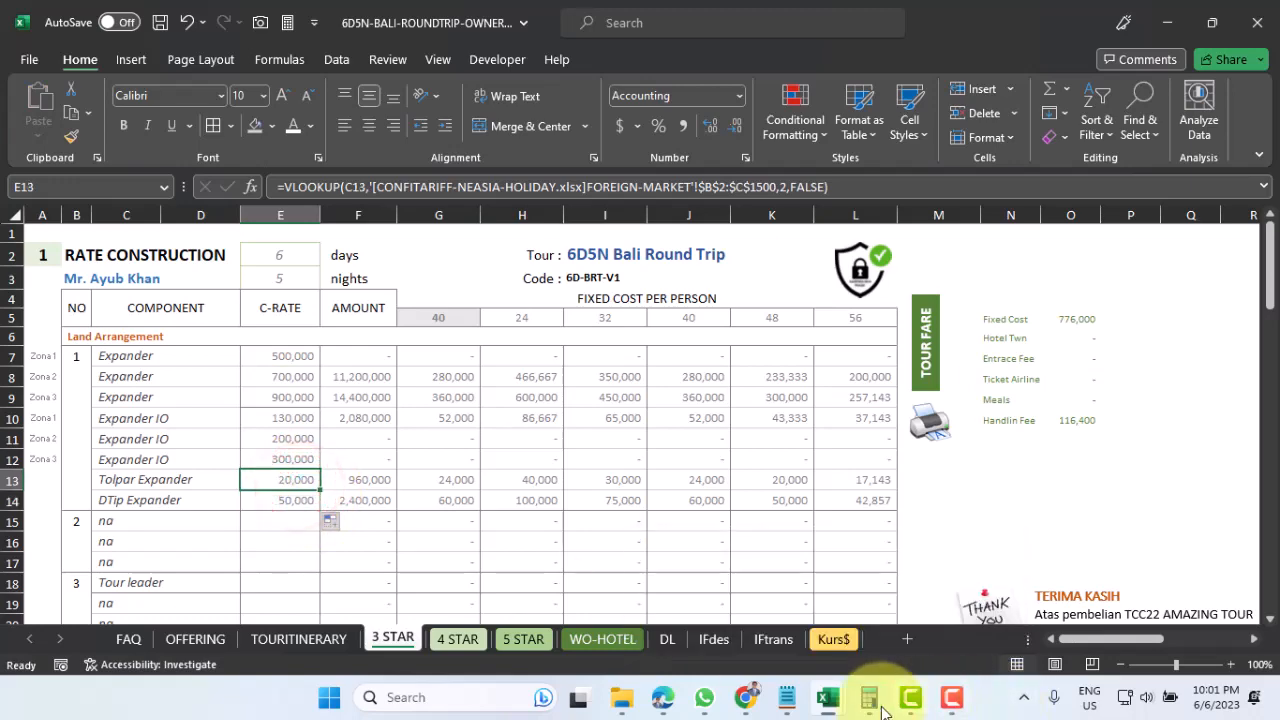
Set the Tolpar Expander Zona 1 rate in C29 of the CONFITARIFF-NEASIA-HOLIDAY workbook to 15000
{"action": "mouse_move", "coordinate": [835, 702]}
{"action": "left_click", "coordinate": [749, 613]}
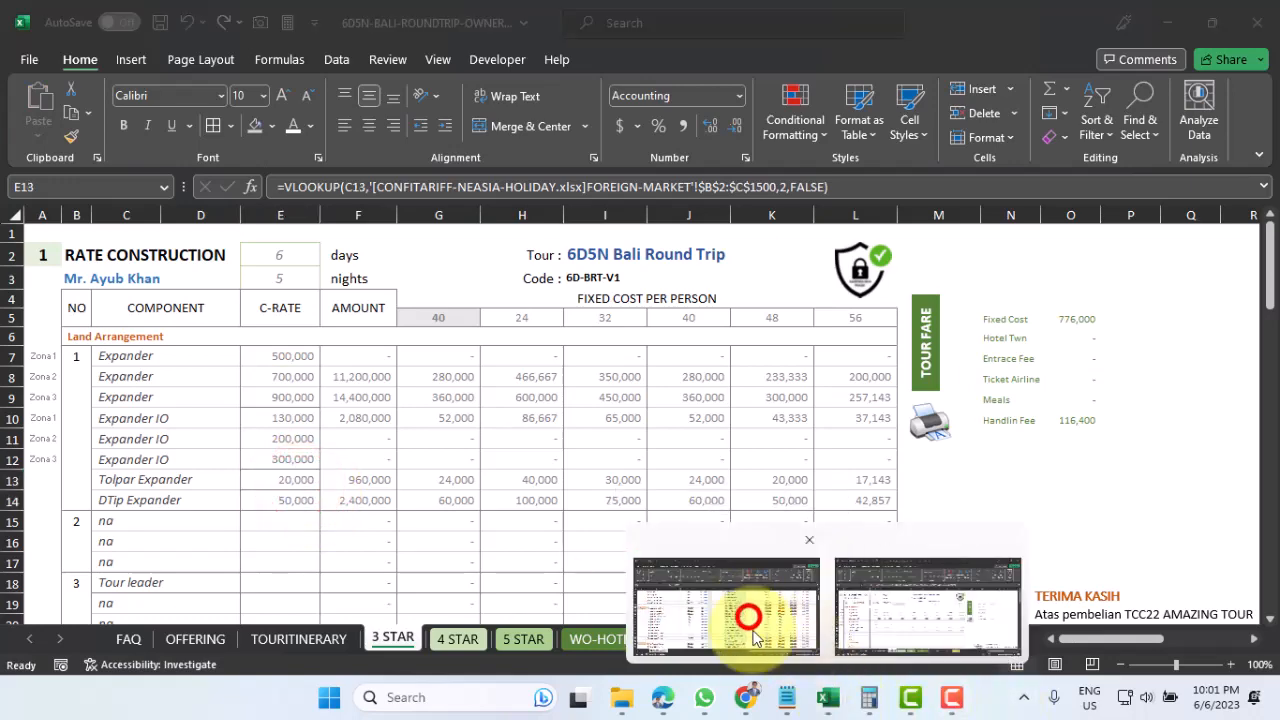
{"action": "left_click", "coordinate": [271, 368]}
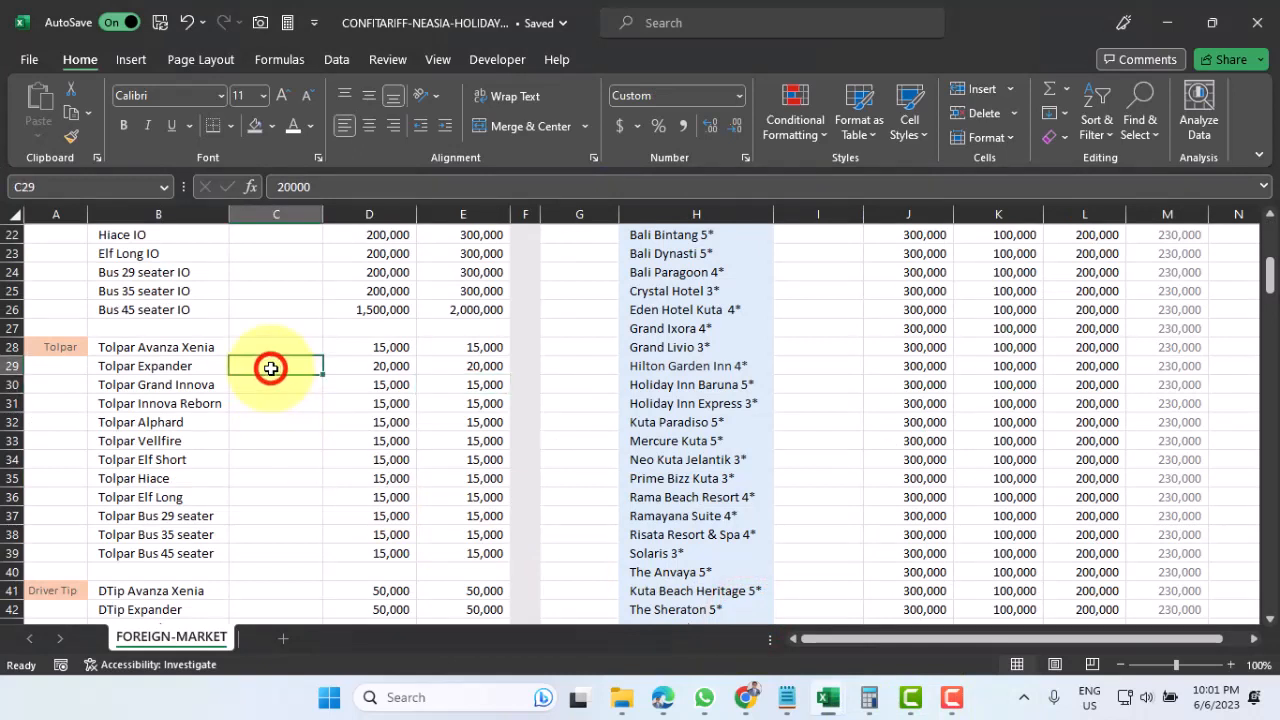
{"action": "type", "text": "15"}
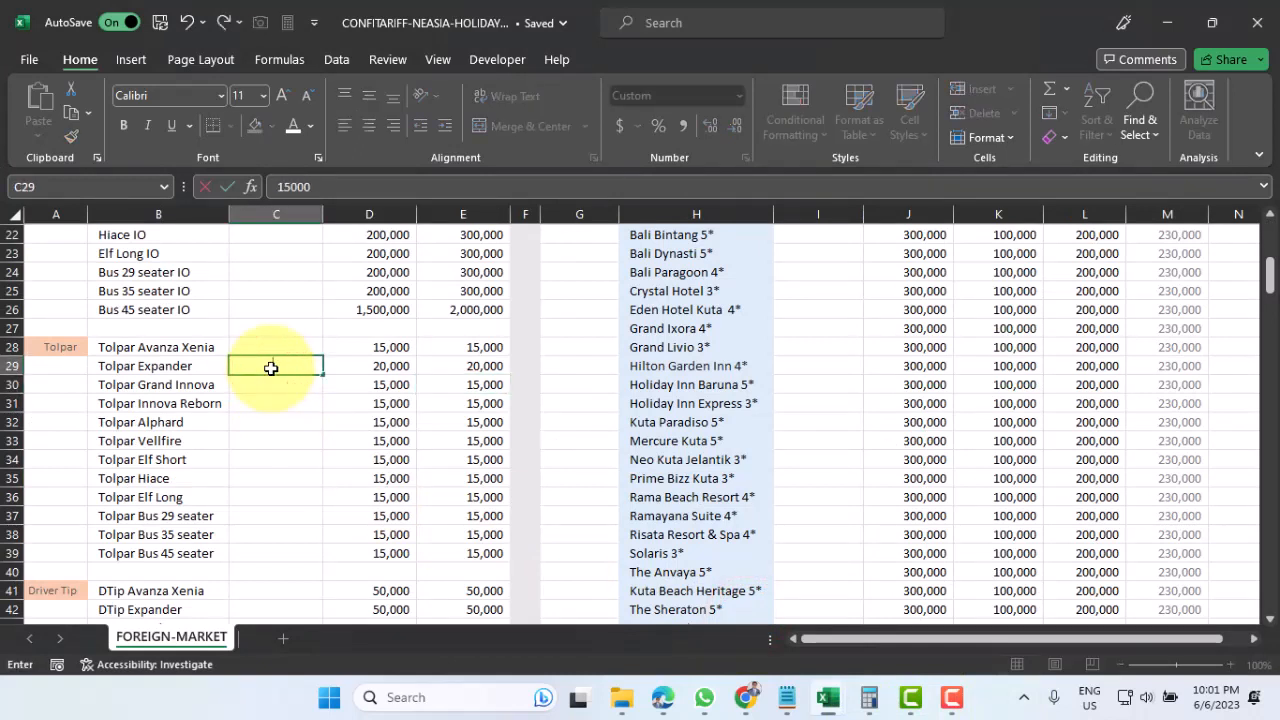
{"action": "type", "text": "000"}
{"action": "key", "text": "Return"}
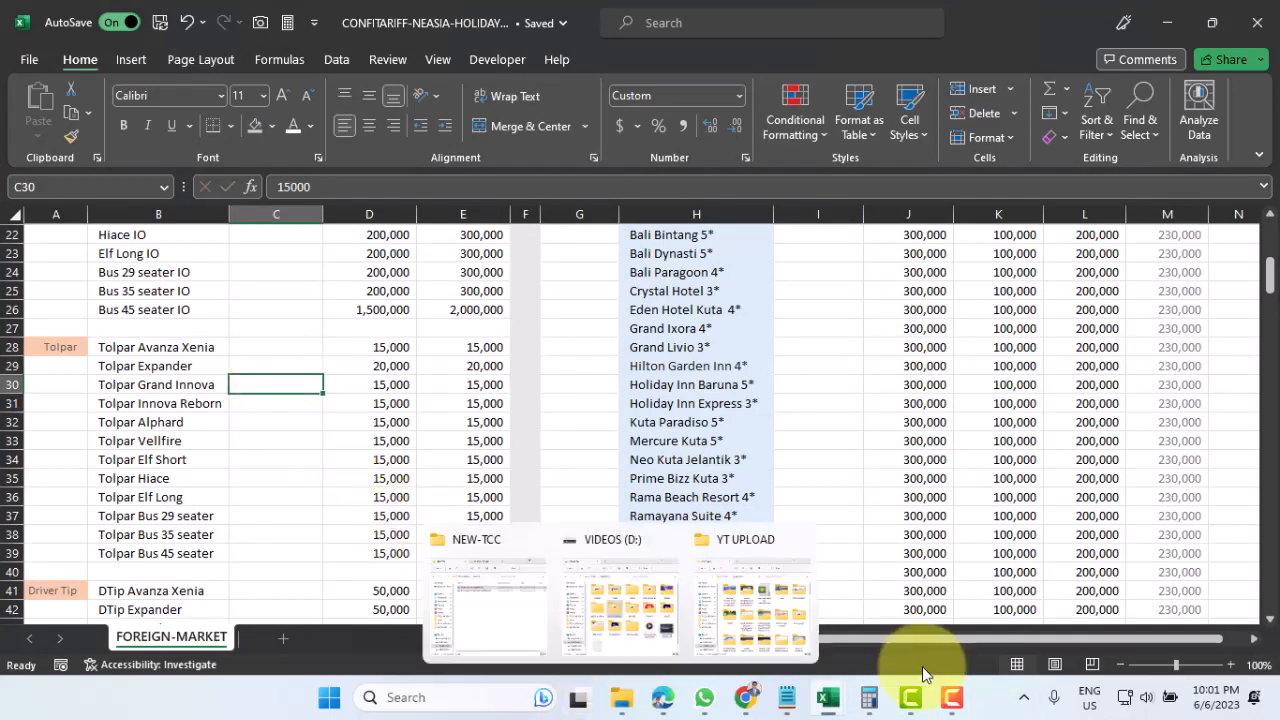
Return to the 6D5N-BALI-ROUNDTRIP-OWNER workbook and compare the Tolpar and DTip Expander C-RATEs on the 3 STAR, 4 STAR, 5 STAR and WO-HOTEL sheets
{"action": "mouse_move", "coordinate": [812, 708]}
{"action": "left_click", "coordinate": [886, 612]}
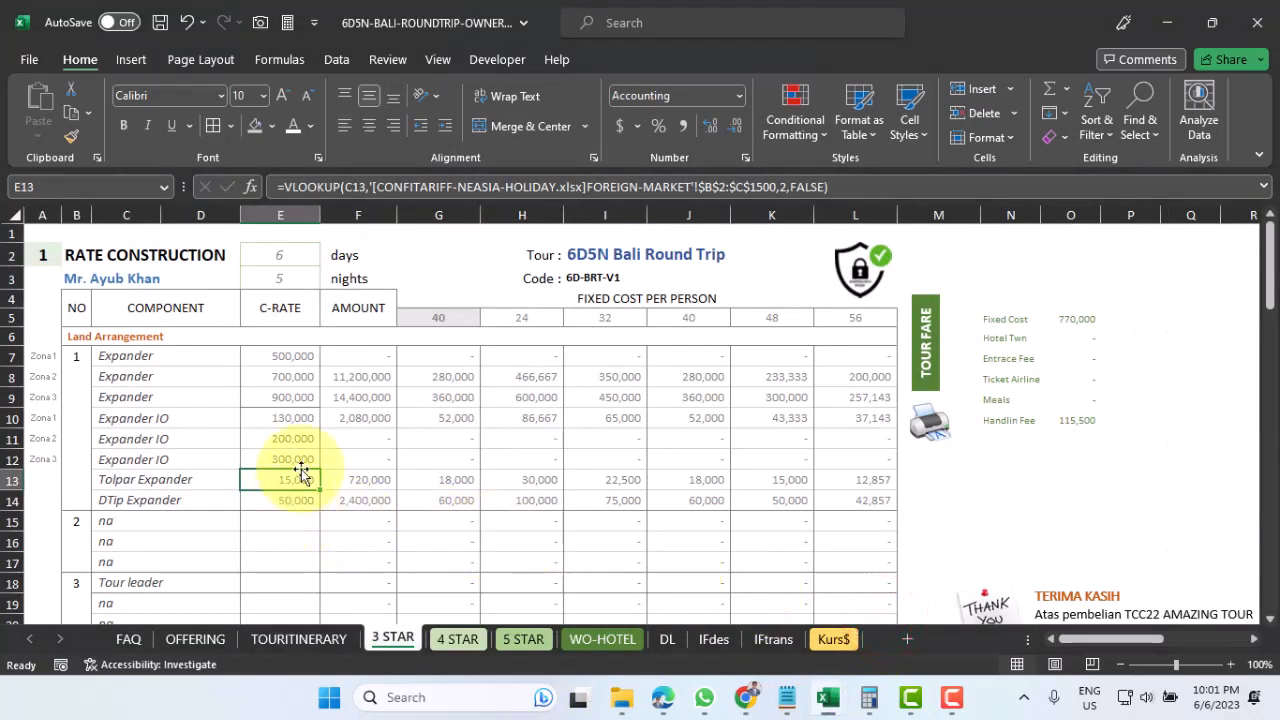
{"action": "left_click", "coordinate": [390, 440]}
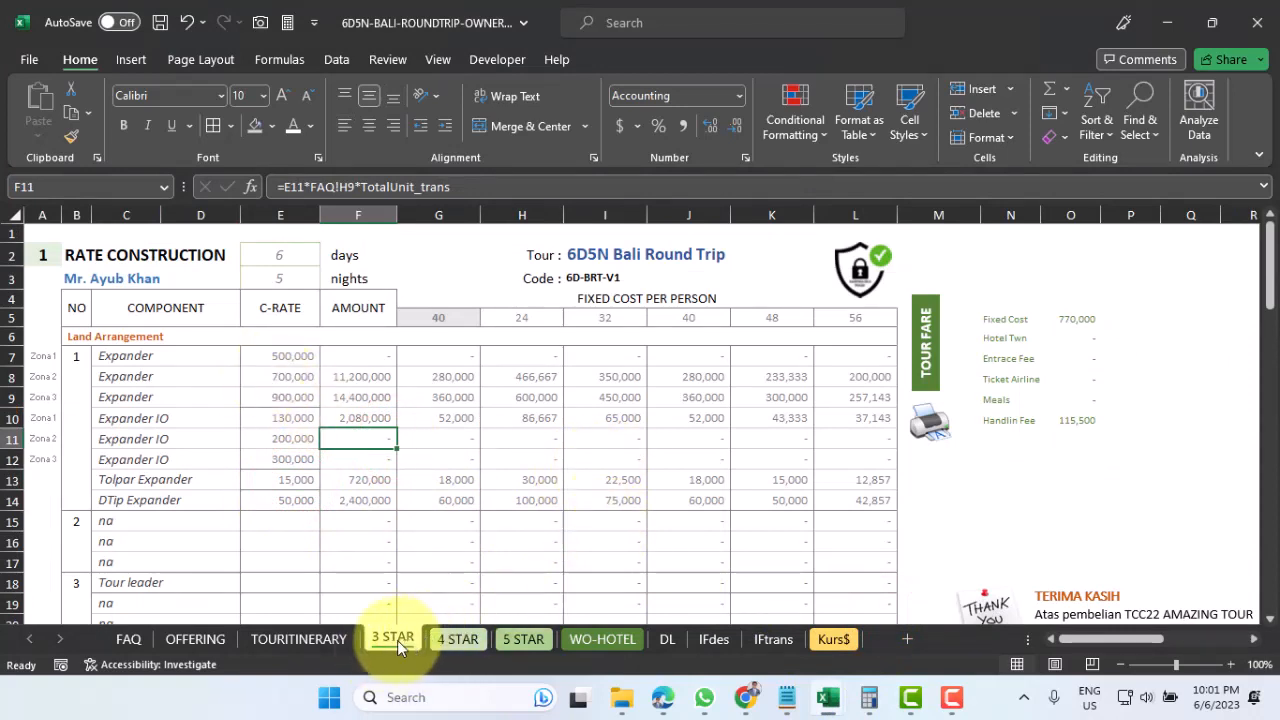
{"action": "left_click", "coordinate": [461, 640]}
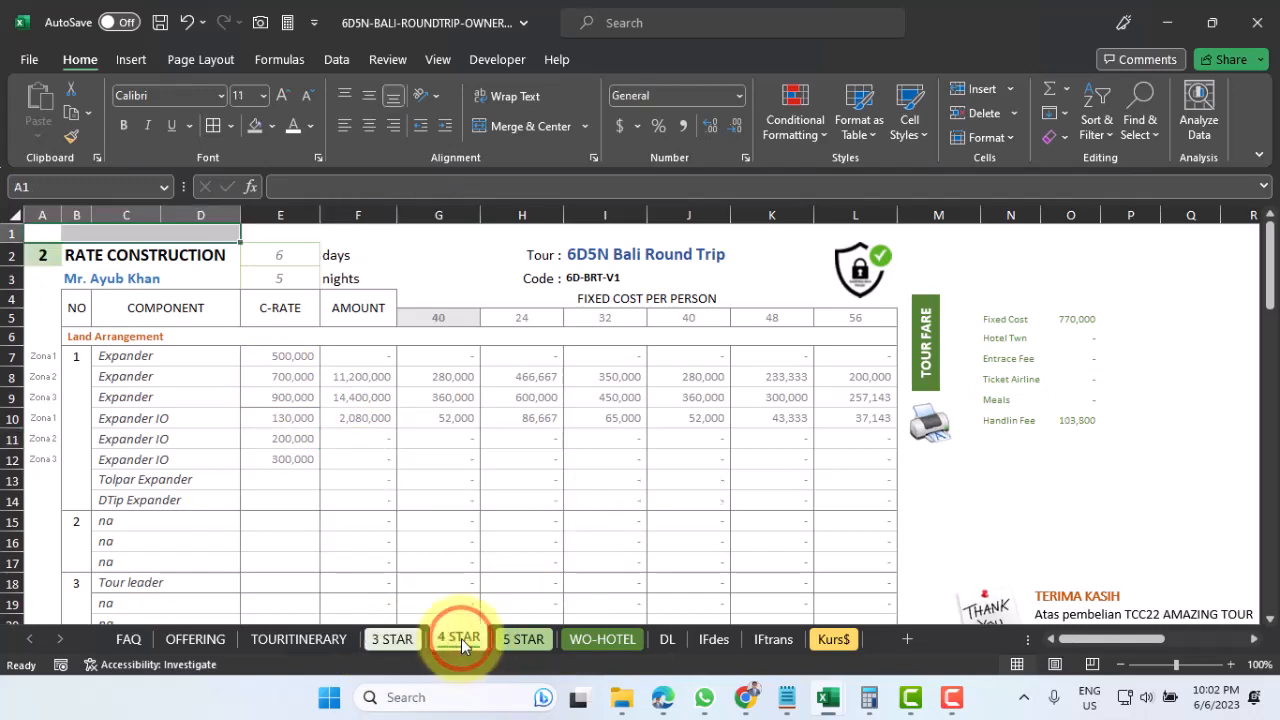
{"action": "left_click", "coordinate": [521, 640]}
{"action": "left_click", "coordinate": [390, 640]}
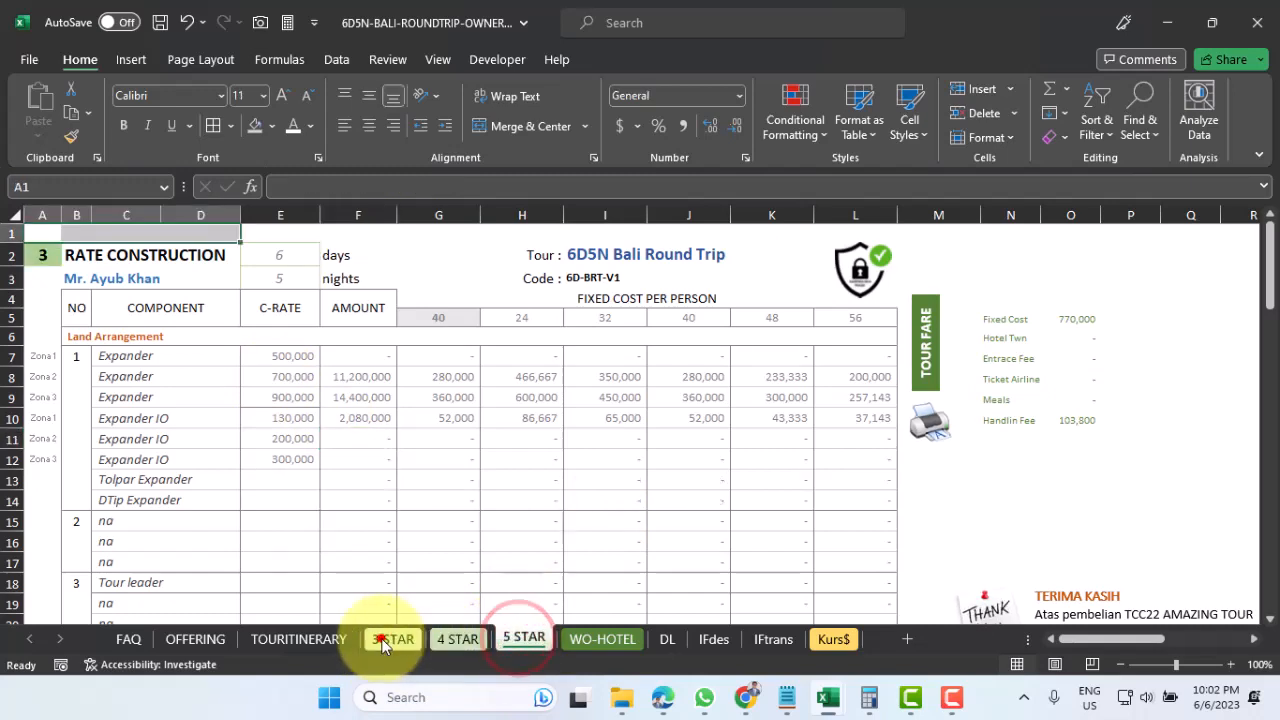
{"action": "left_click", "coordinate": [461, 640]}
{"action": "left_click", "coordinate": [524, 640]}
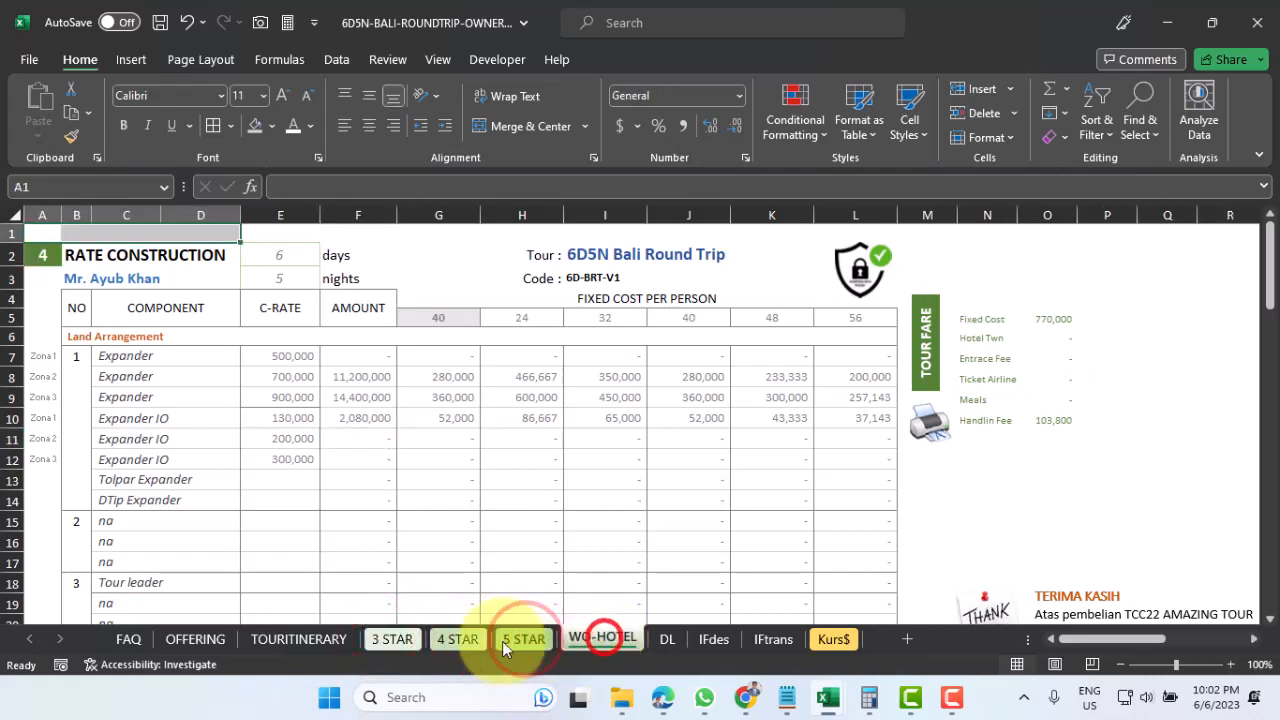
Group the 3 STAR, 4 STAR, 5 STAR and WO-HOTEL sheets so they can be edited together
{"action": "left_click", "coordinate": [405, 640]}
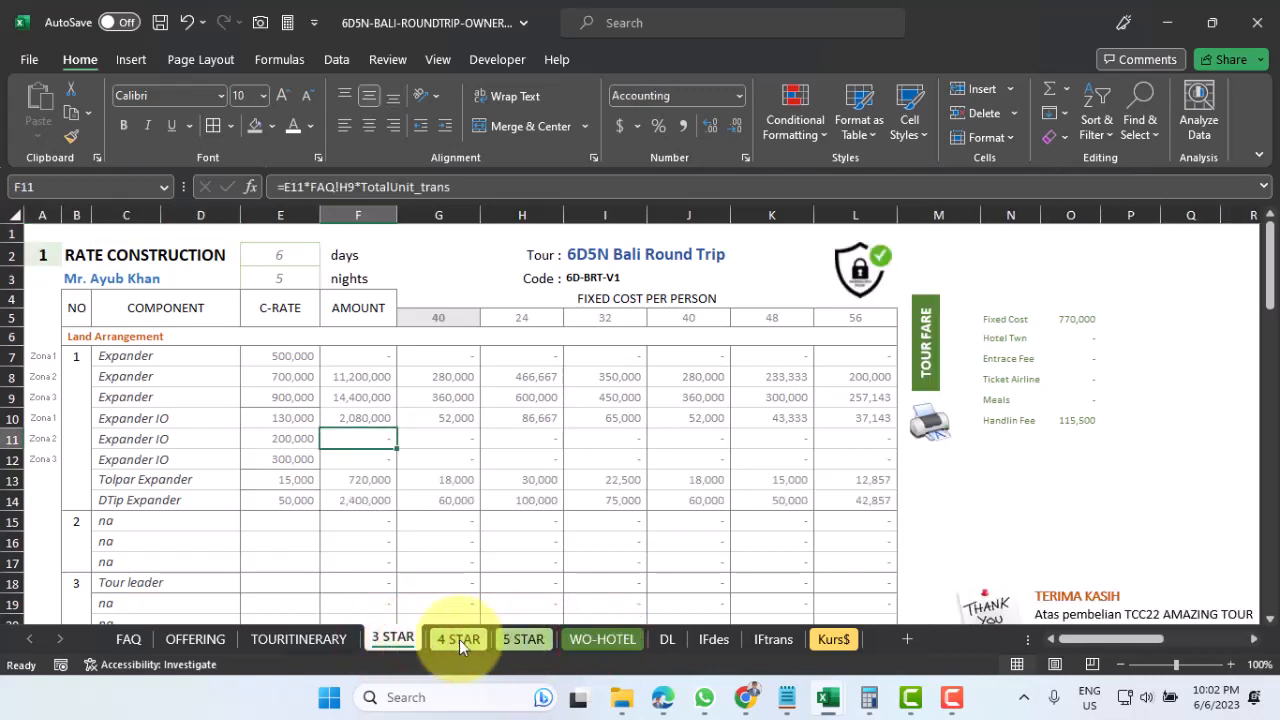
{"action": "left_click", "coordinate": [601, 640], "text": "shift"}
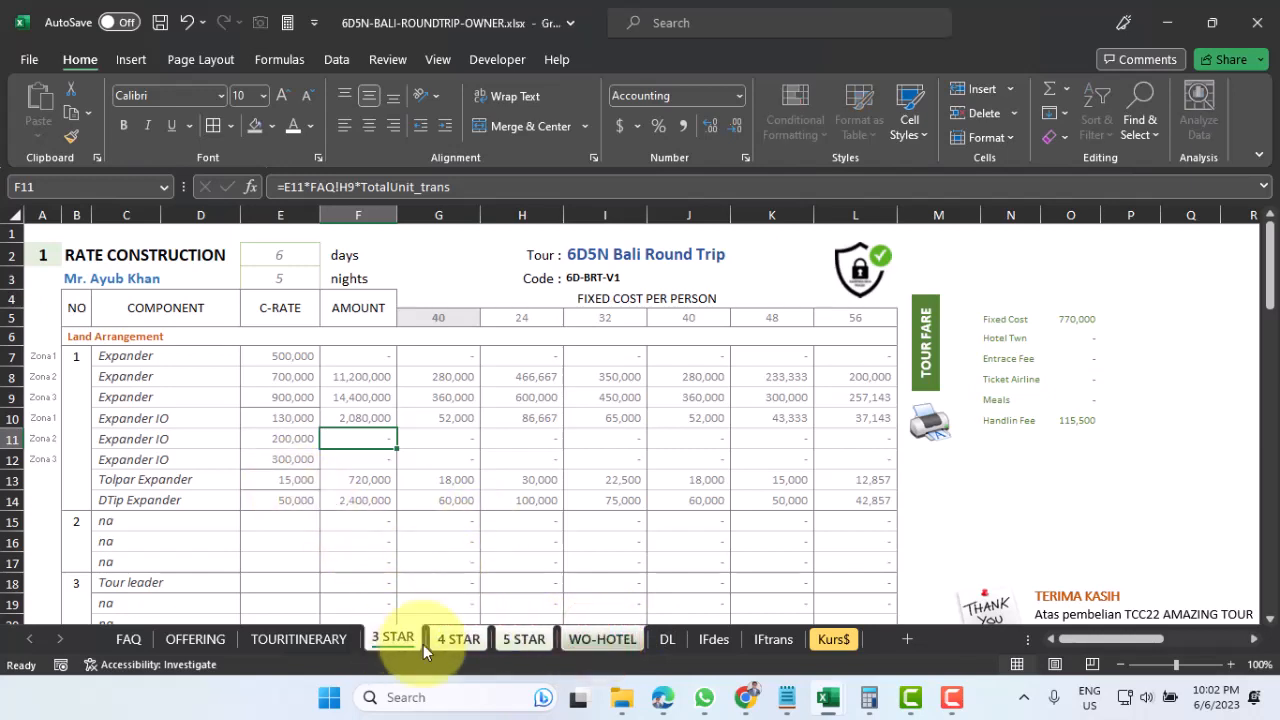
{"action": "left_click", "coordinate": [128, 639]}
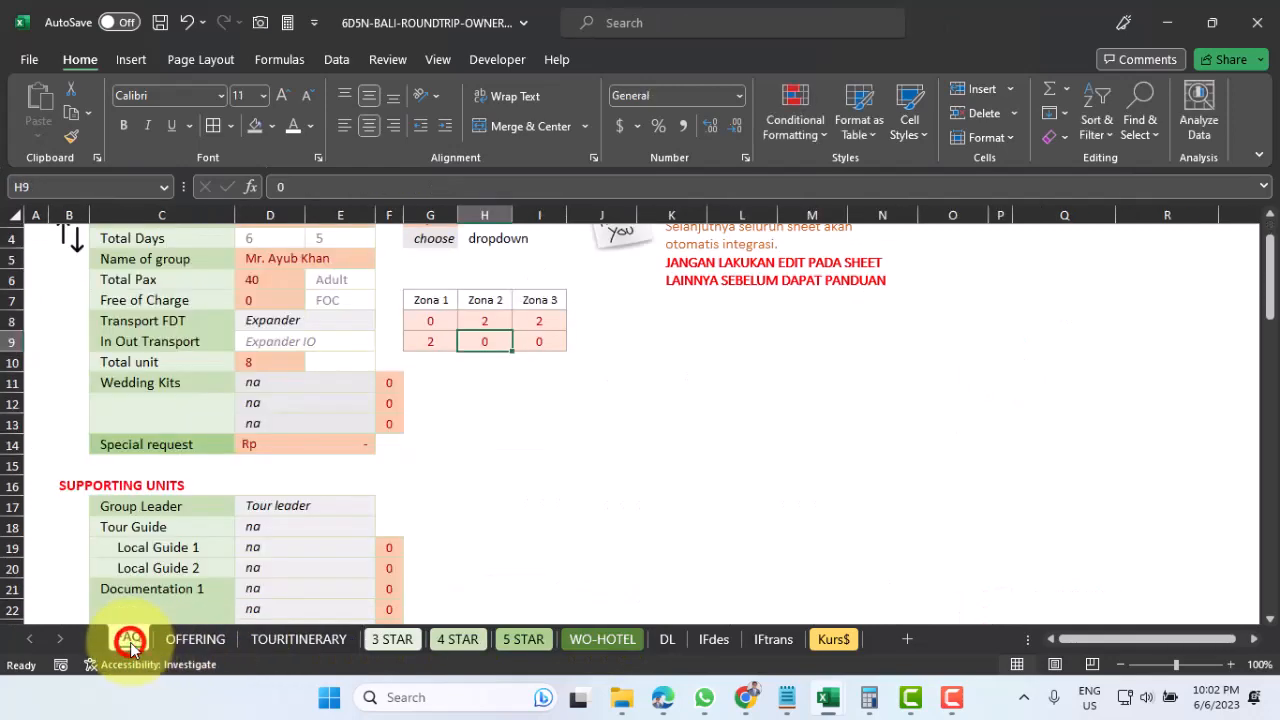
{"action": "left_click", "coordinate": [393, 640]}
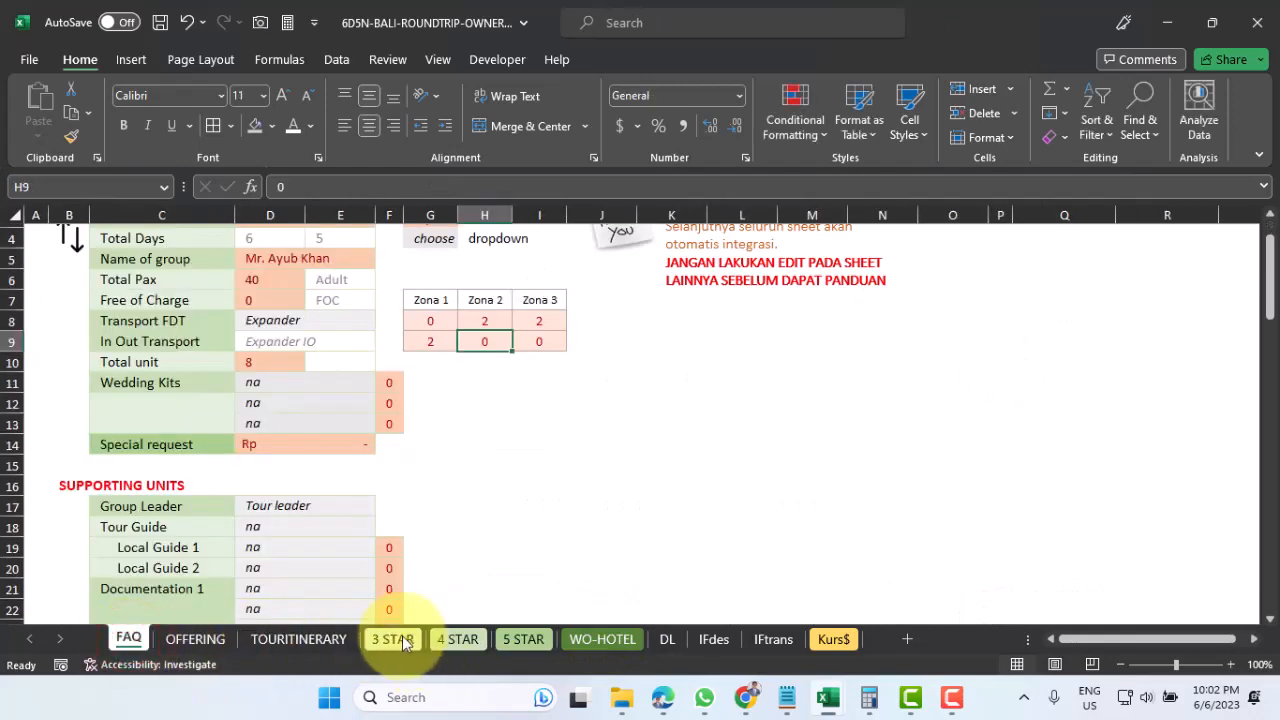
{"action": "left_click", "coordinate": [602, 639], "text": "shift"}
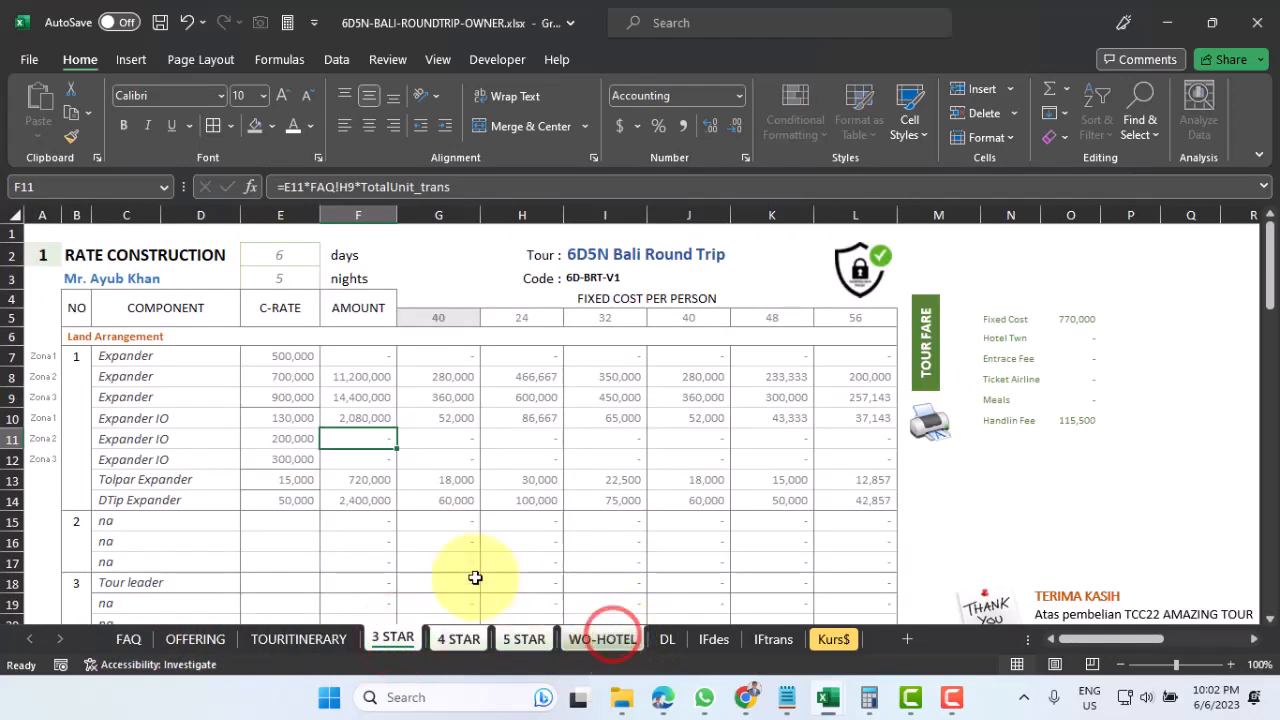
Copy the Expander Zona 1 VLOOKUP from E7 into E13 on the grouped sheets and fill it down to E14 for the DTip Expander
{"action": "left_click", "coordinate": [287, 356]}
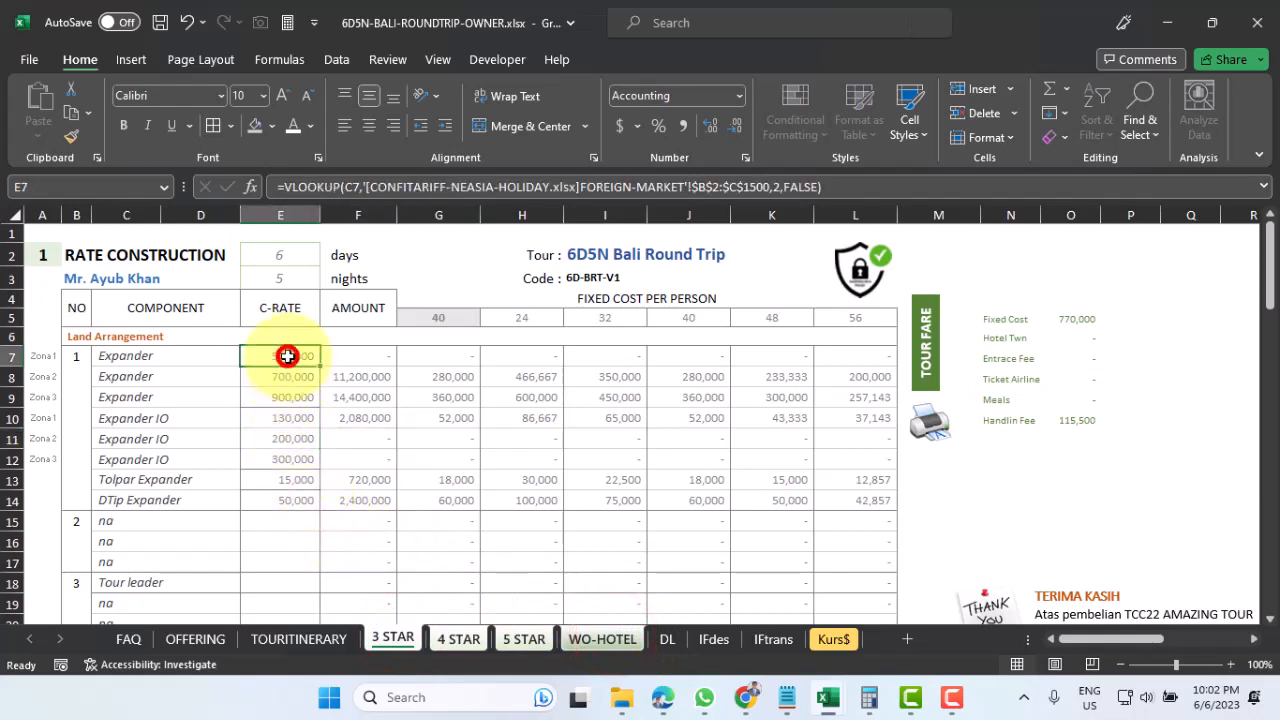
{"action": "key", "text": "ctrl+c"}
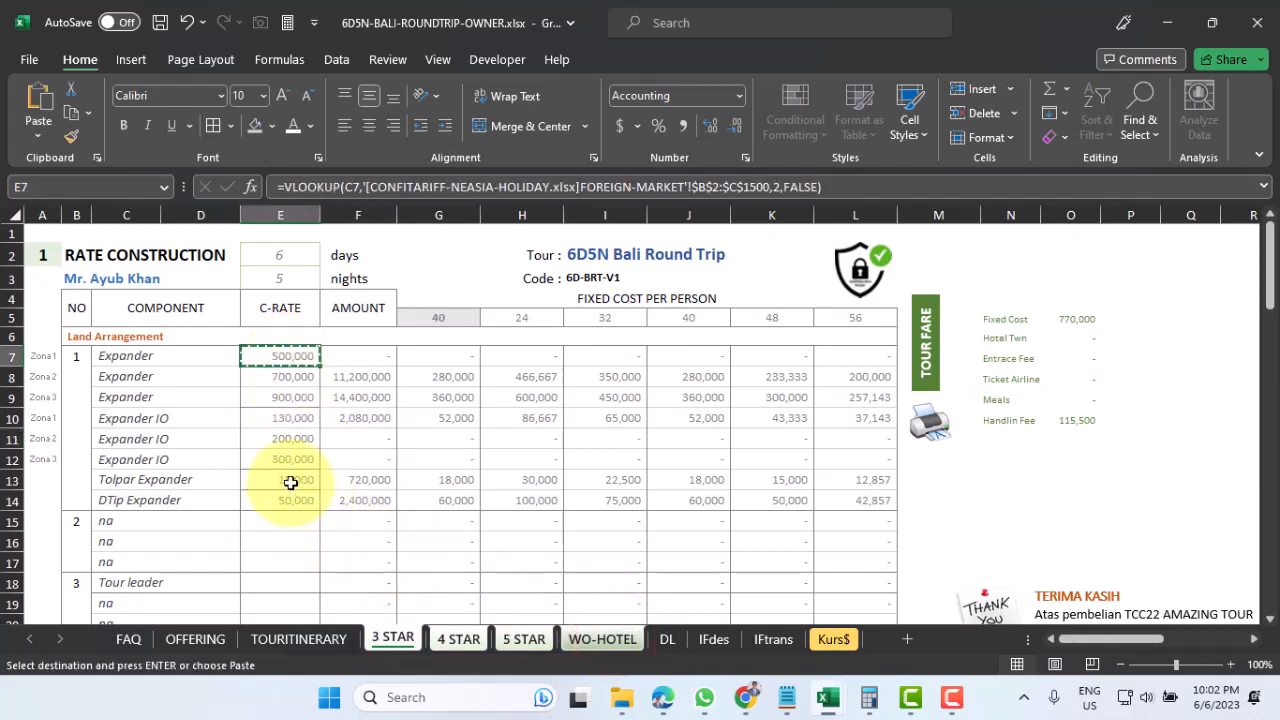
{"action": "left_click", "coordinate": [290, 473]}
{"action": "key", "text": "Return"}
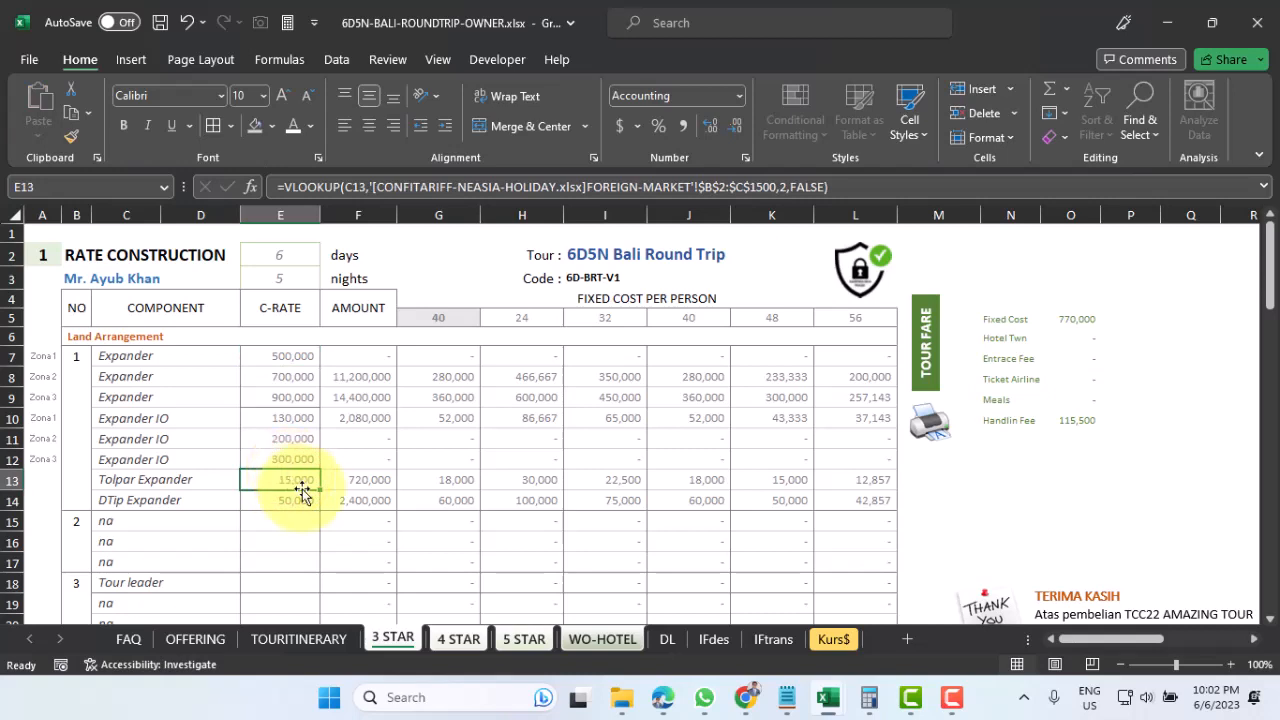
{"action": "left_click_drag", "start_coordinate": [318, 491], "coordinate": [314, 508]}
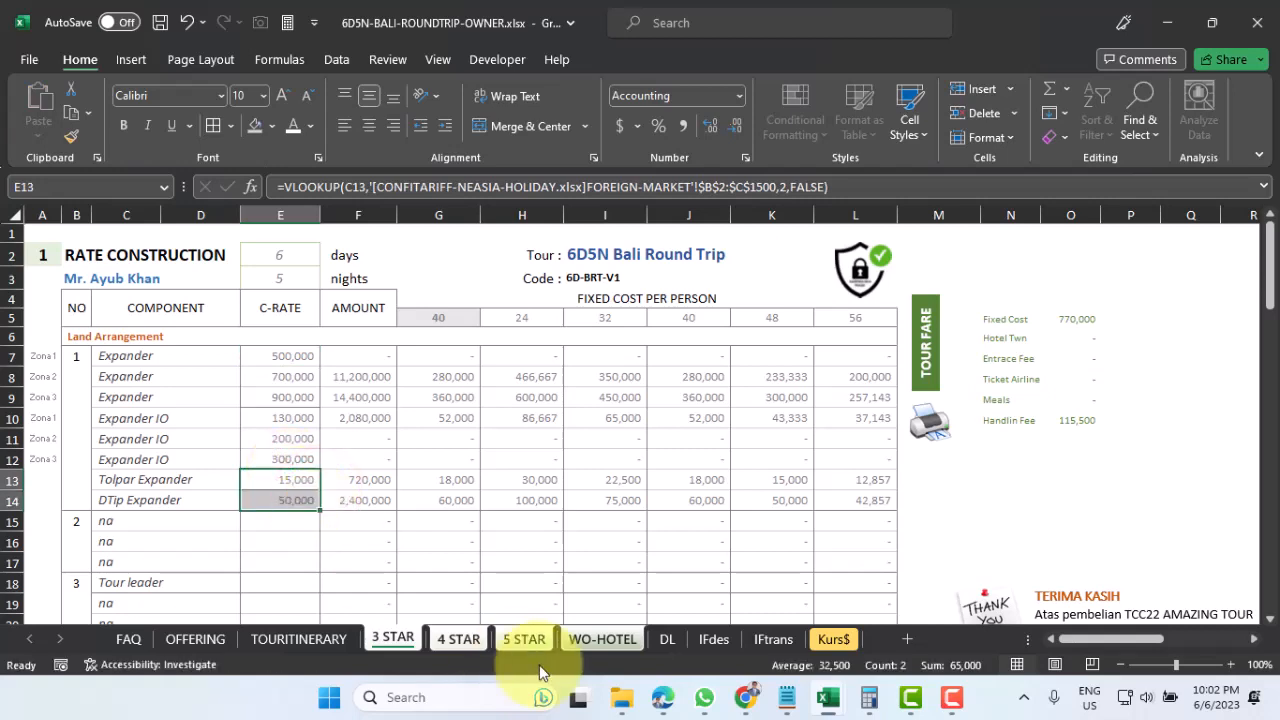
Check the Tolpar and DTip Expander C-RATEs on the 4 STAR, 5 STAR and WO-HOTEL sheets and return to 3 STAR
{"action": "left_click", "coordinate": [460, 640]}
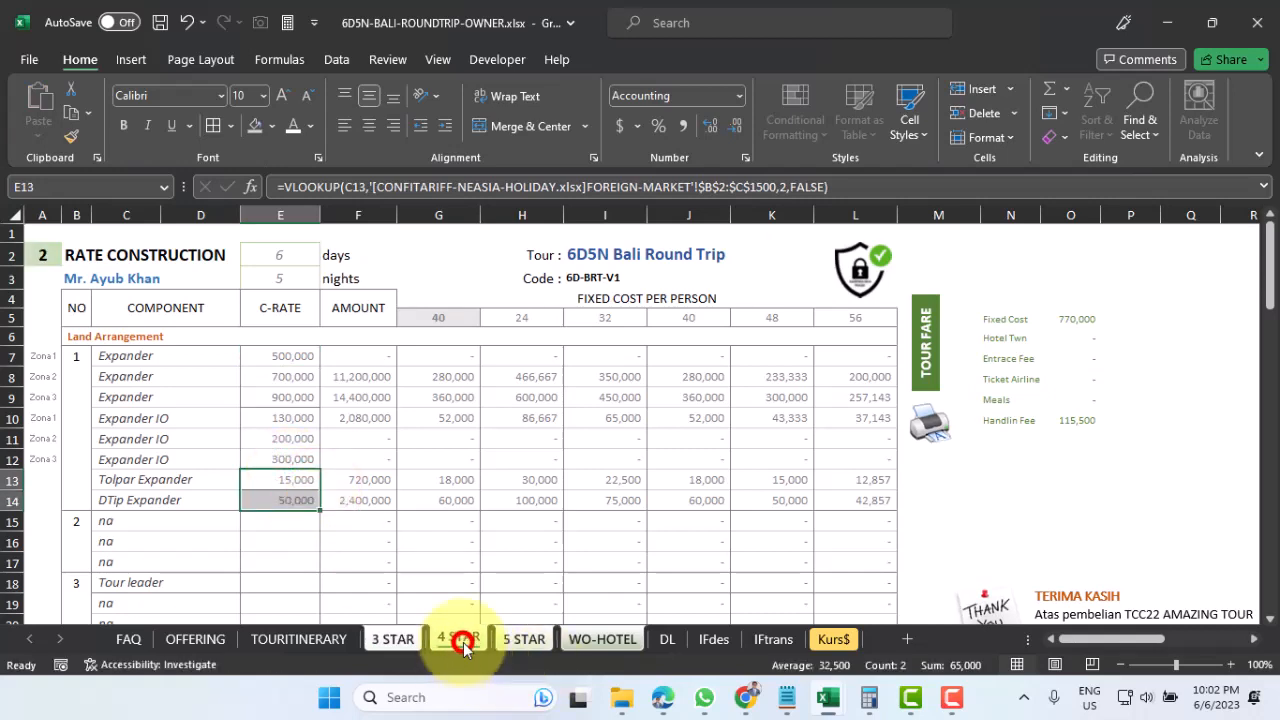
{"action": "left_click", "coordinate": [527, 640]}
{"action": "left_click", "coordinate": [604, 640]}
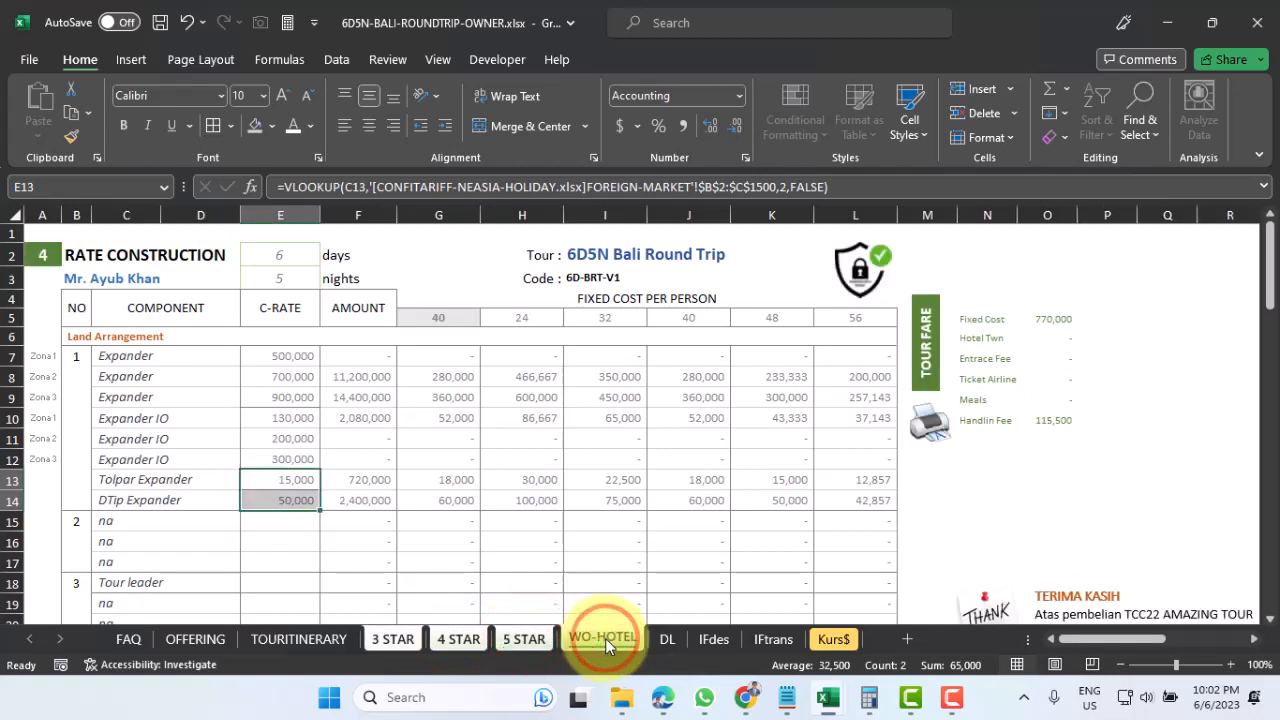
{"action": "left_click", "coordinate": [397, 638]}
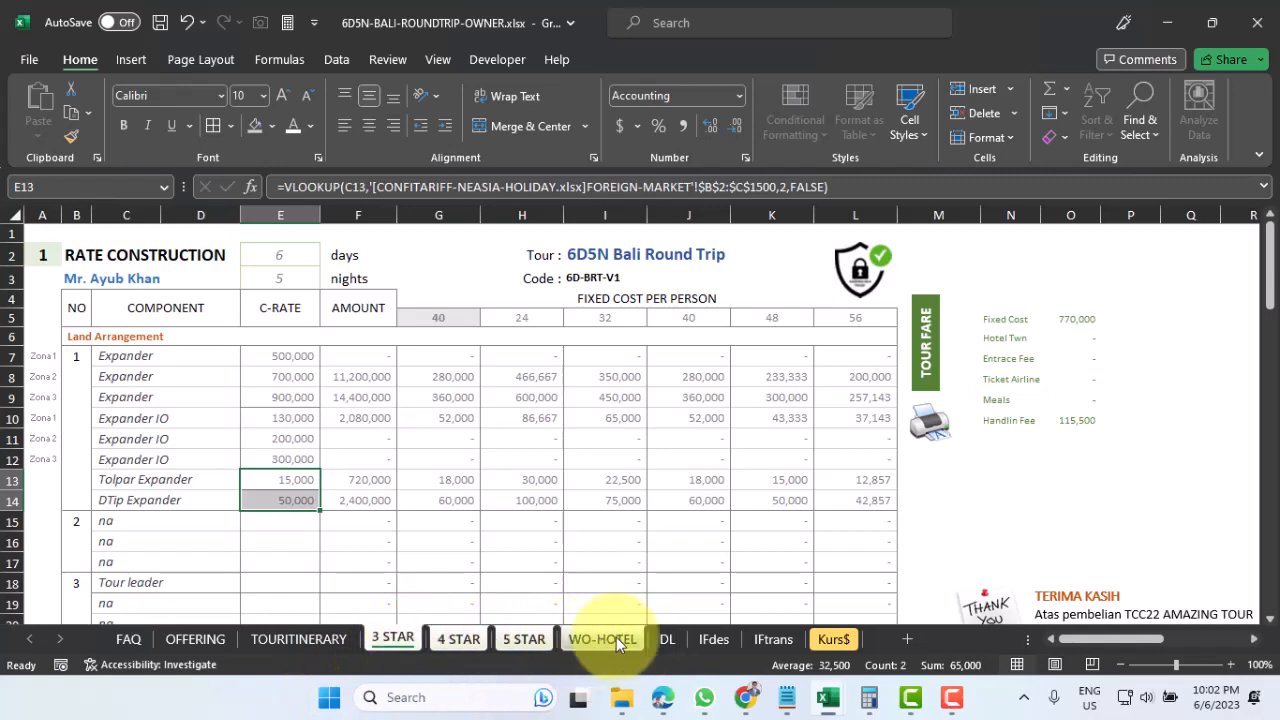
Recolour the top, inner and bottom horizontal borders of C10:I13 light gray on the grouped sheets
{"action": "left_click", "coordinate": [276, 452]}
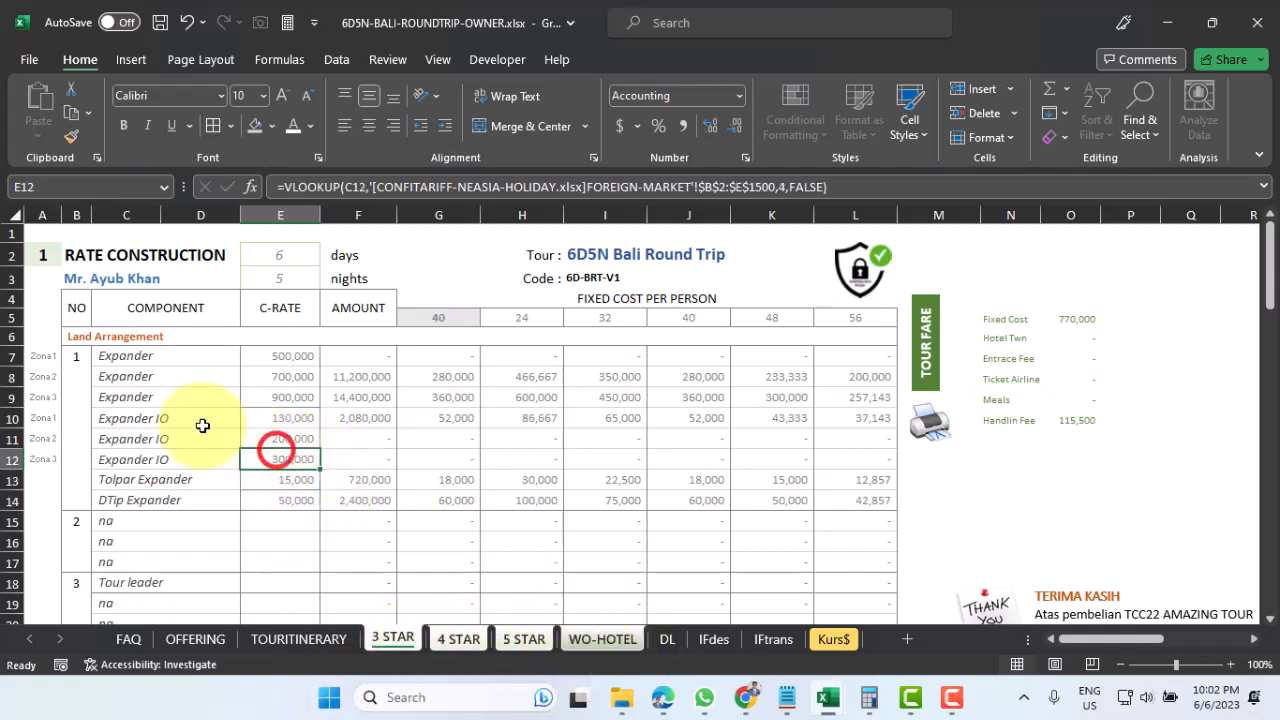
{"action": "left_click", "coordinate": [423, 461]}
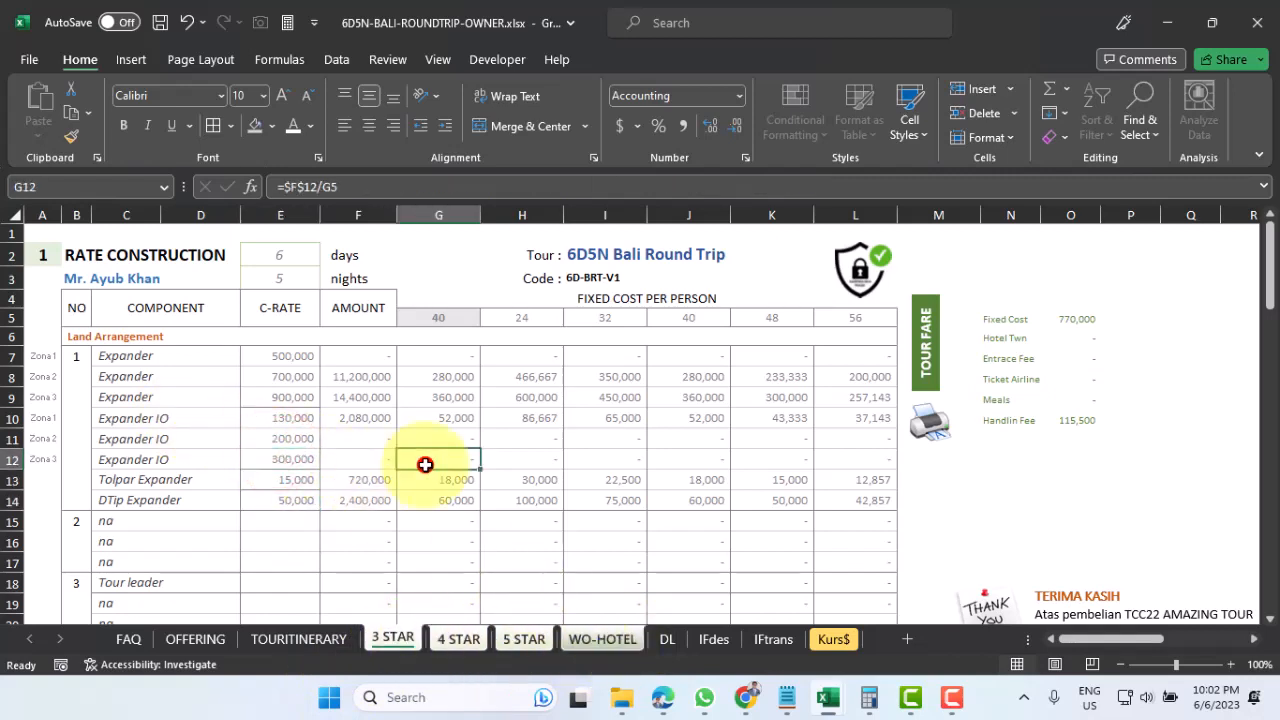
{"action": "left_click", "coordinate": [123, 413]}
{"action": "left_click_drag", "start_coordinate": [147, 417], "coordinate": [595, 475]}
{"action": "right_click", "coordinate": [414, 449]}
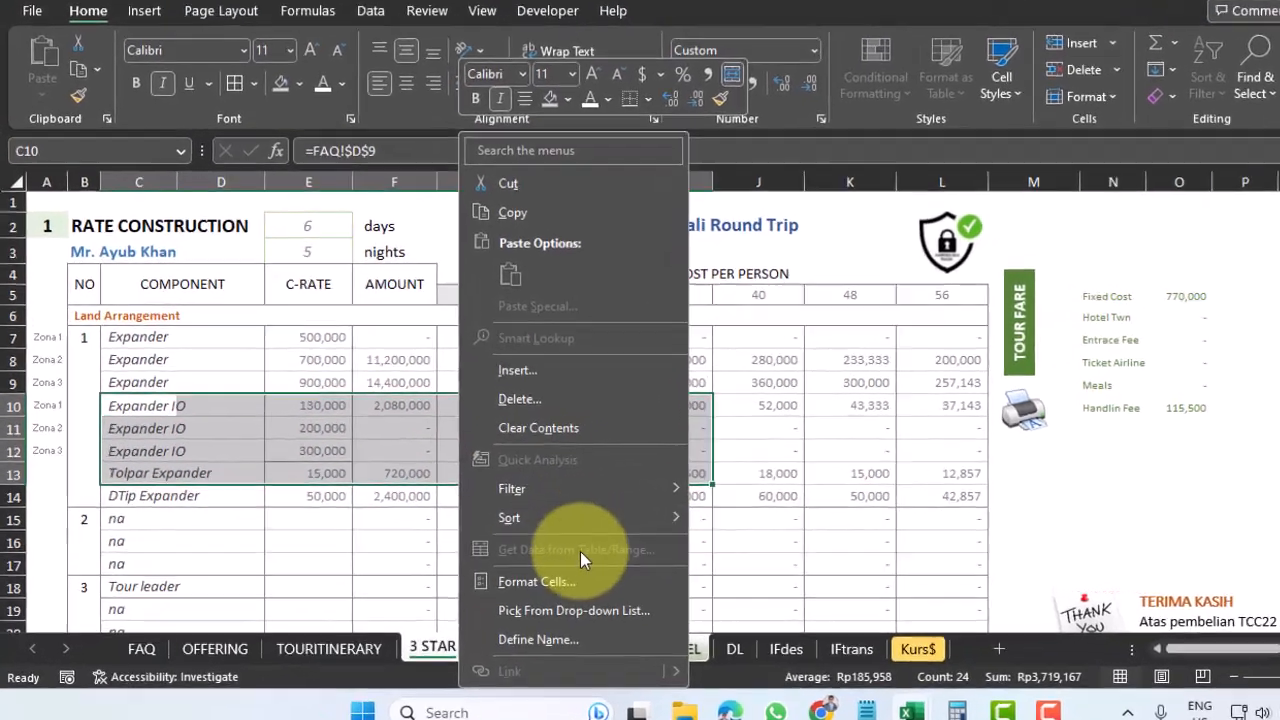
{"action": "left_click", "coordinate": [509, 582]}
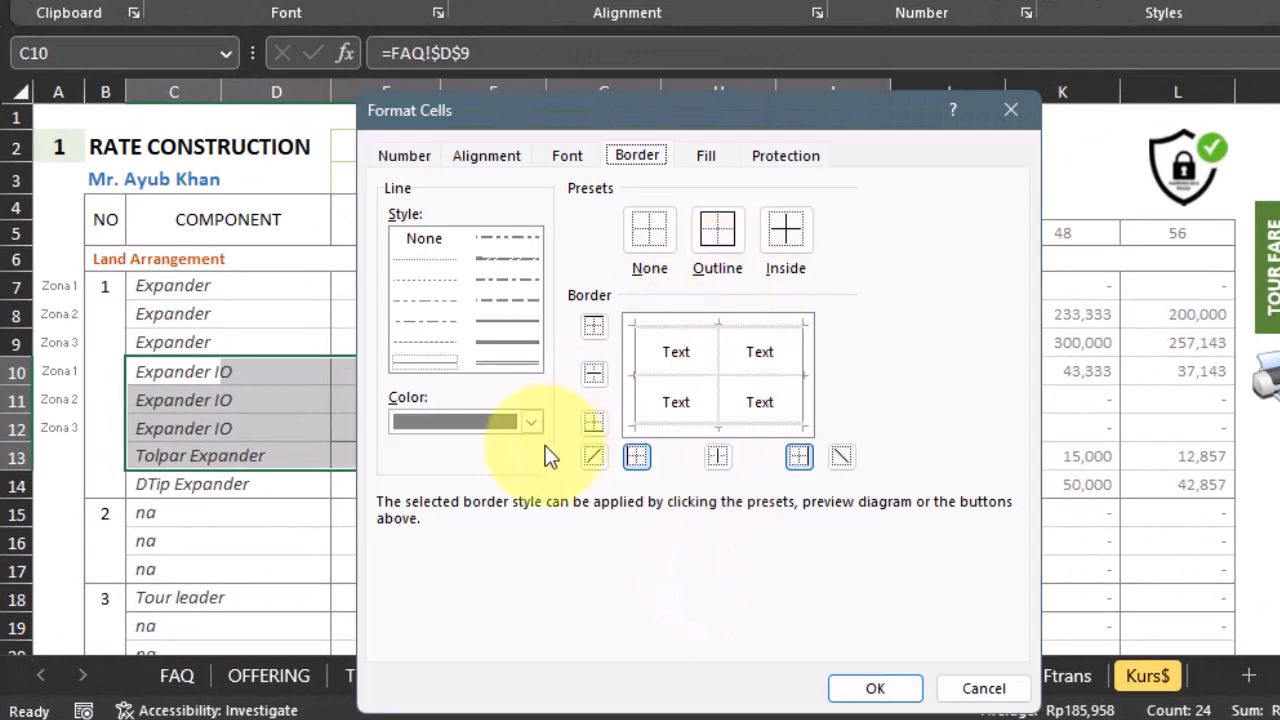
{"action": "left_click", "coordinate": [531, 422]}
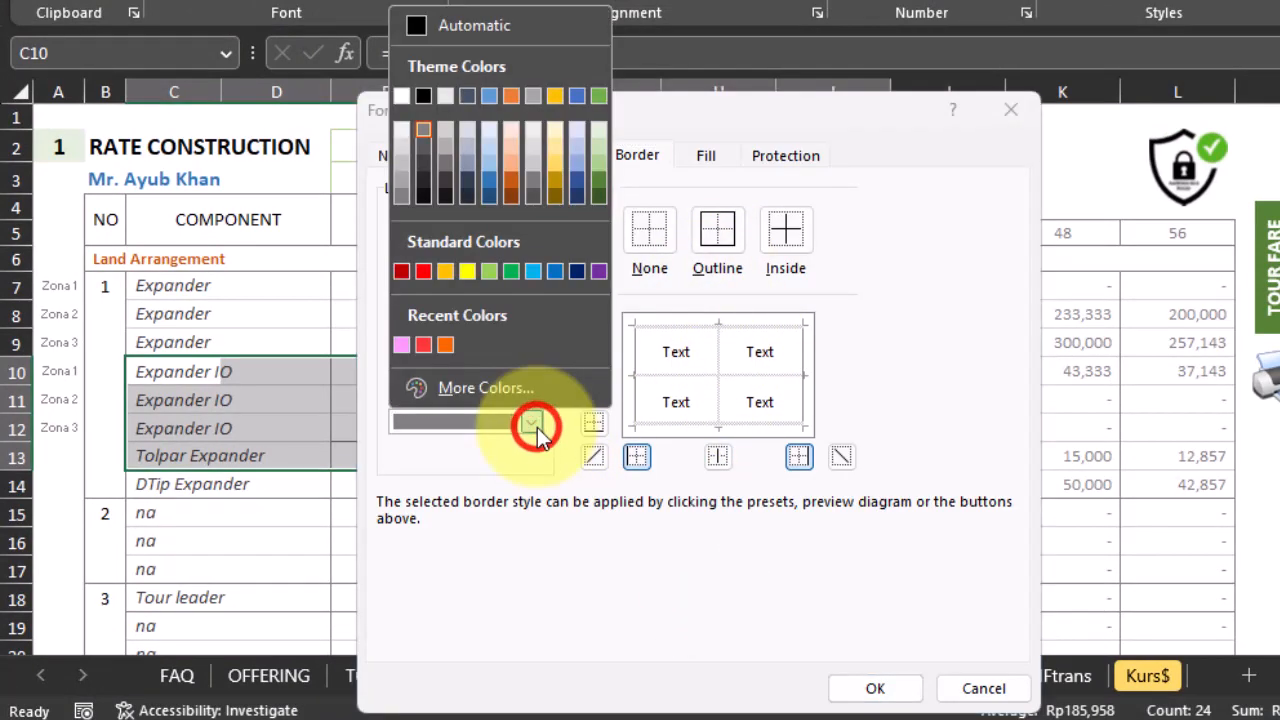
{"action": "left_click", "coordinate": [442, 130]}
{"action": "left_click", "coordinate": [593, 325]}
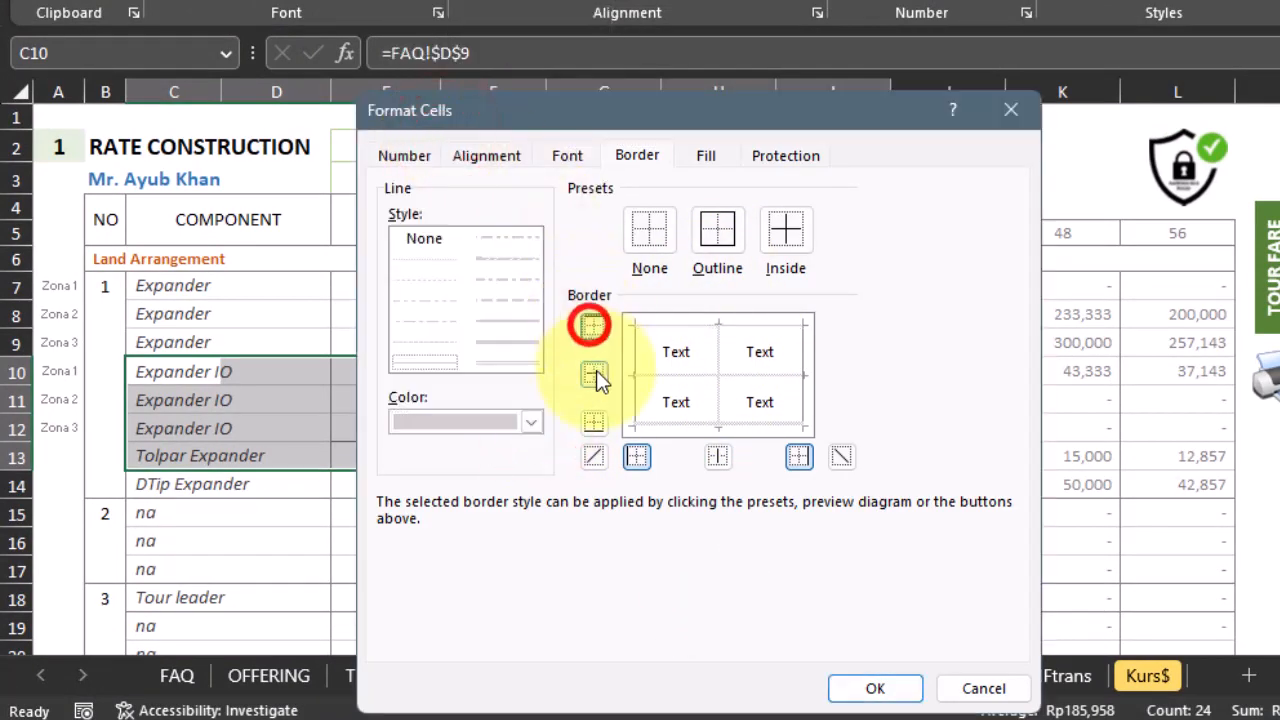
{"action": "left_click", "coordinate": [593, 373]}
{"action": "left_click", "coordinate": [595, 425]}
{"action": "left_click", "coordinate": [877, 690]}
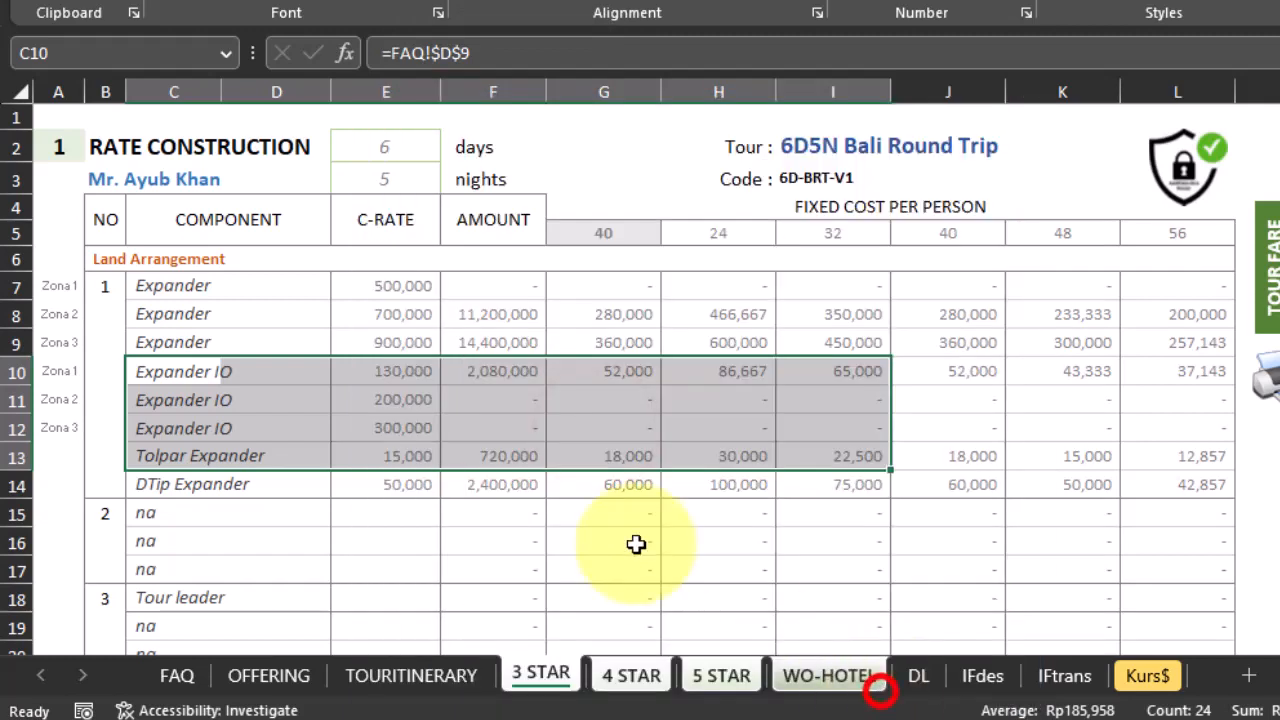
Review the Expander rows and their borders on the 4 STAR, 5 STAR and WO-HOTEL sheets, ending on 3 STAR
{"action": "left_click", "coordinate": [555, 404]}
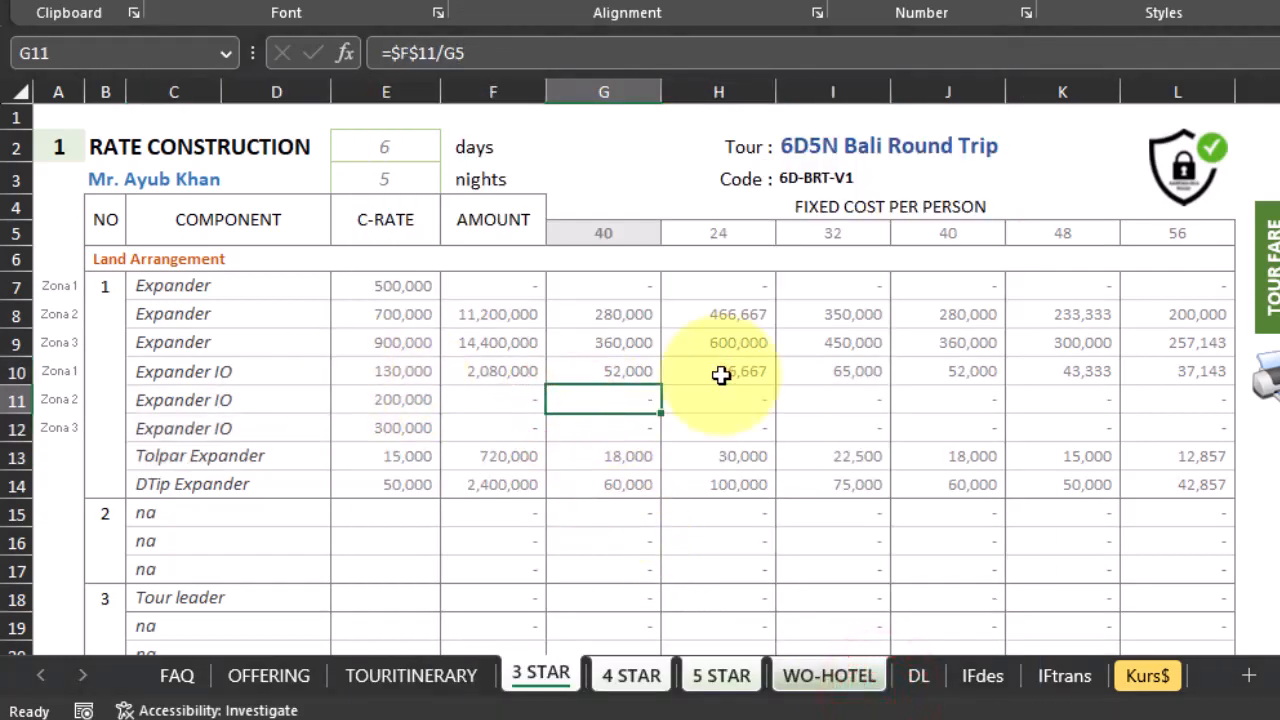
{"action": "left_click", "coordinate": [632, 676]}
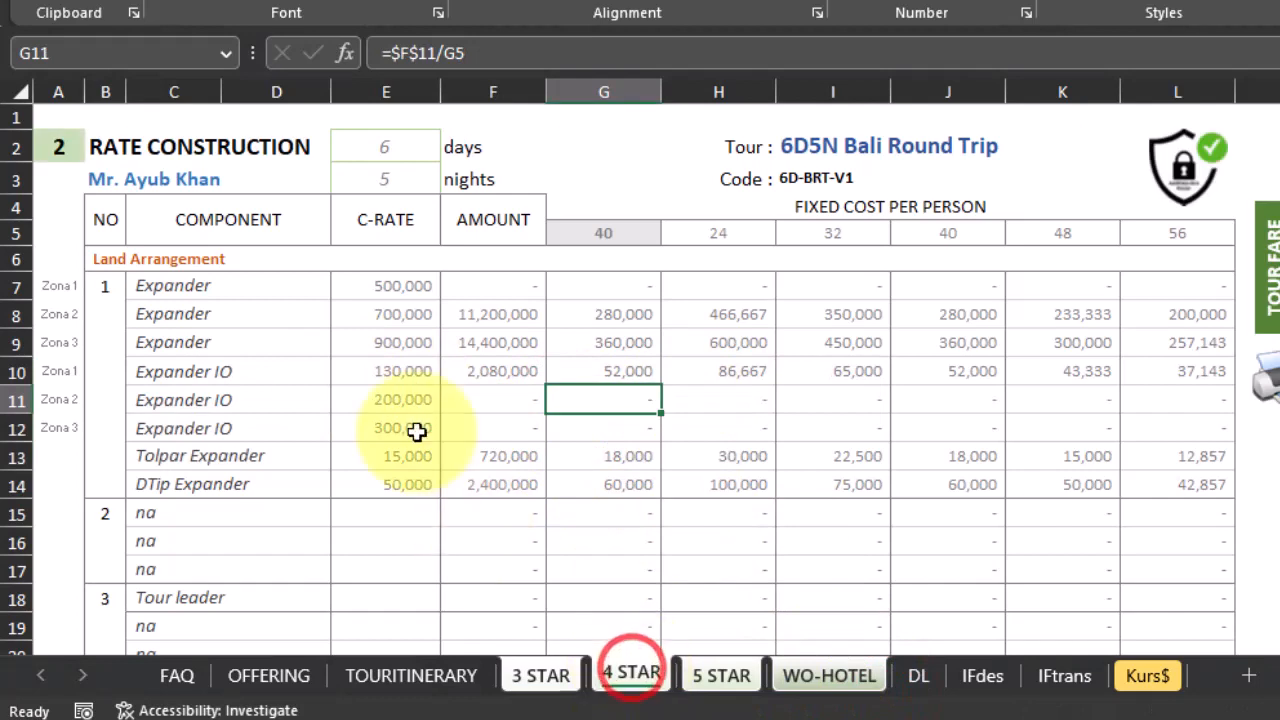
{"action": "left_click", "coordinate": [722, 678]}
{"action": "left_click", "coordinate": [829, 676]}
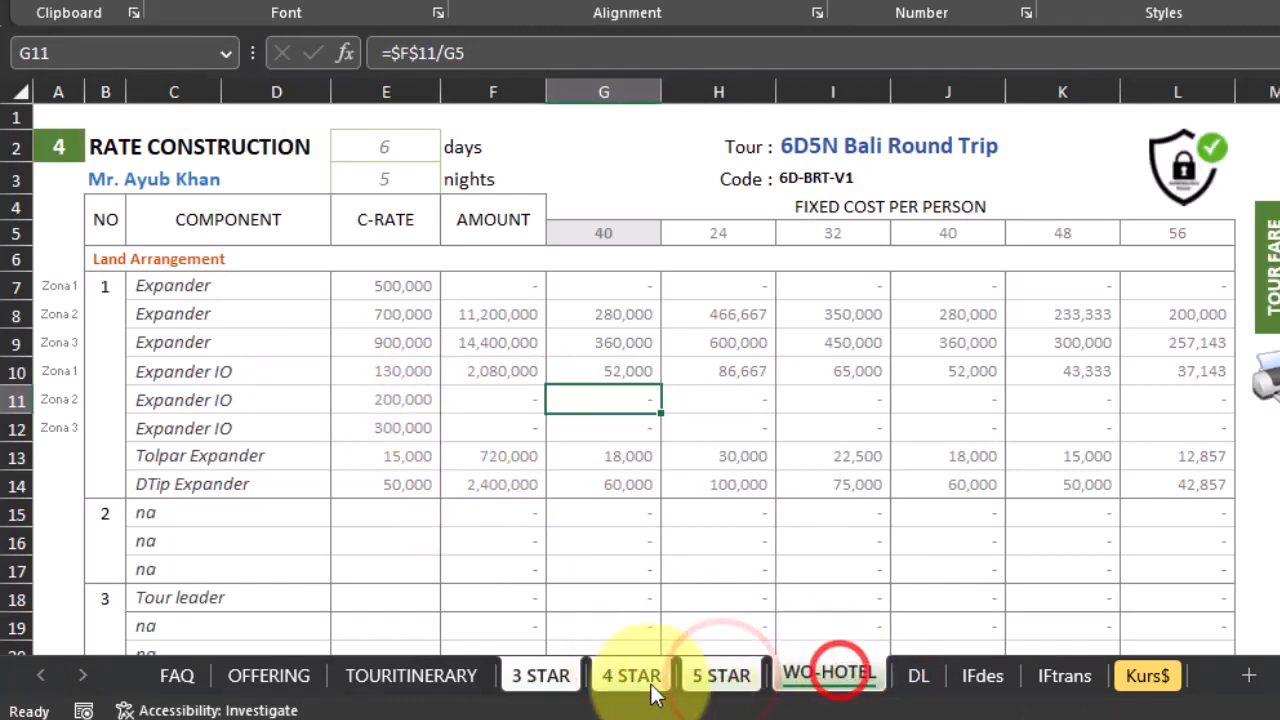
{"action": "left_click", "coordinate": [558, 680]}
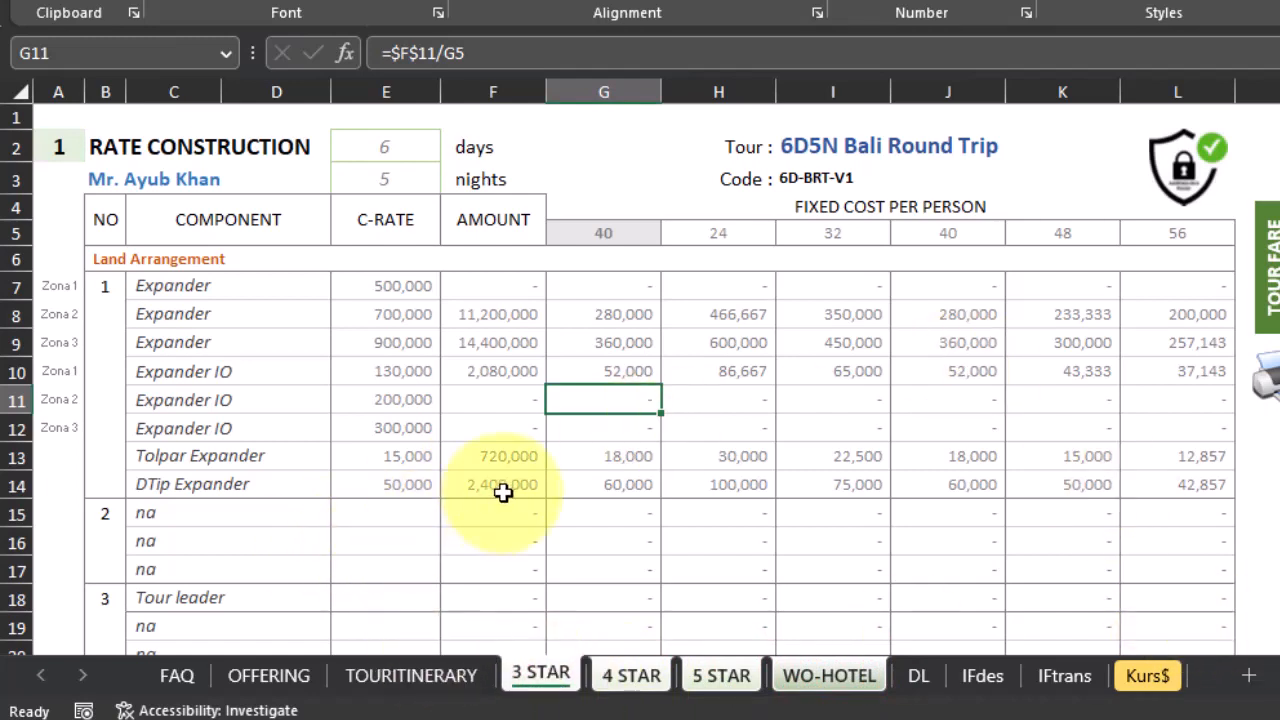
Set the first Wedding Kits item in D11 of the FAQ sheet to Room Flowers and check C15 on 3 STAR
{"action": "scroll", "coordinate": [503, 491], "scroll_direction": "down", "scroll_amount": 1}
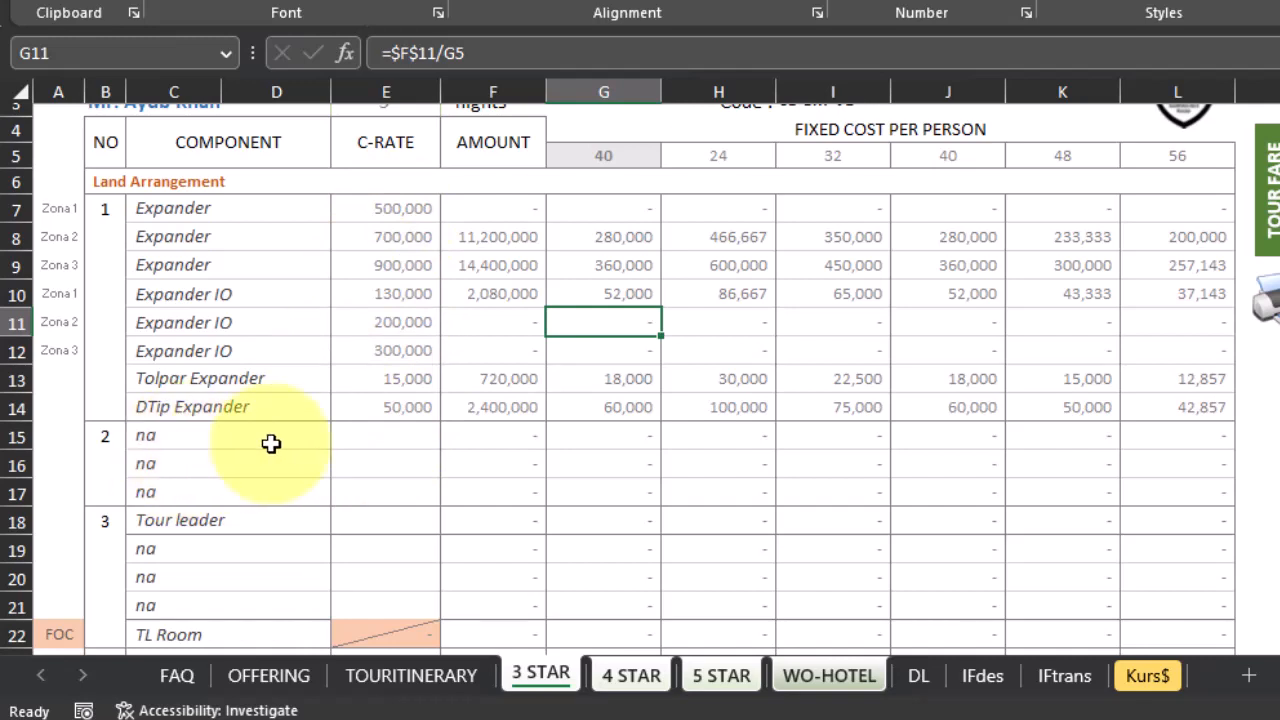
{"action": "left_click", "coordinate": [160, 436]}
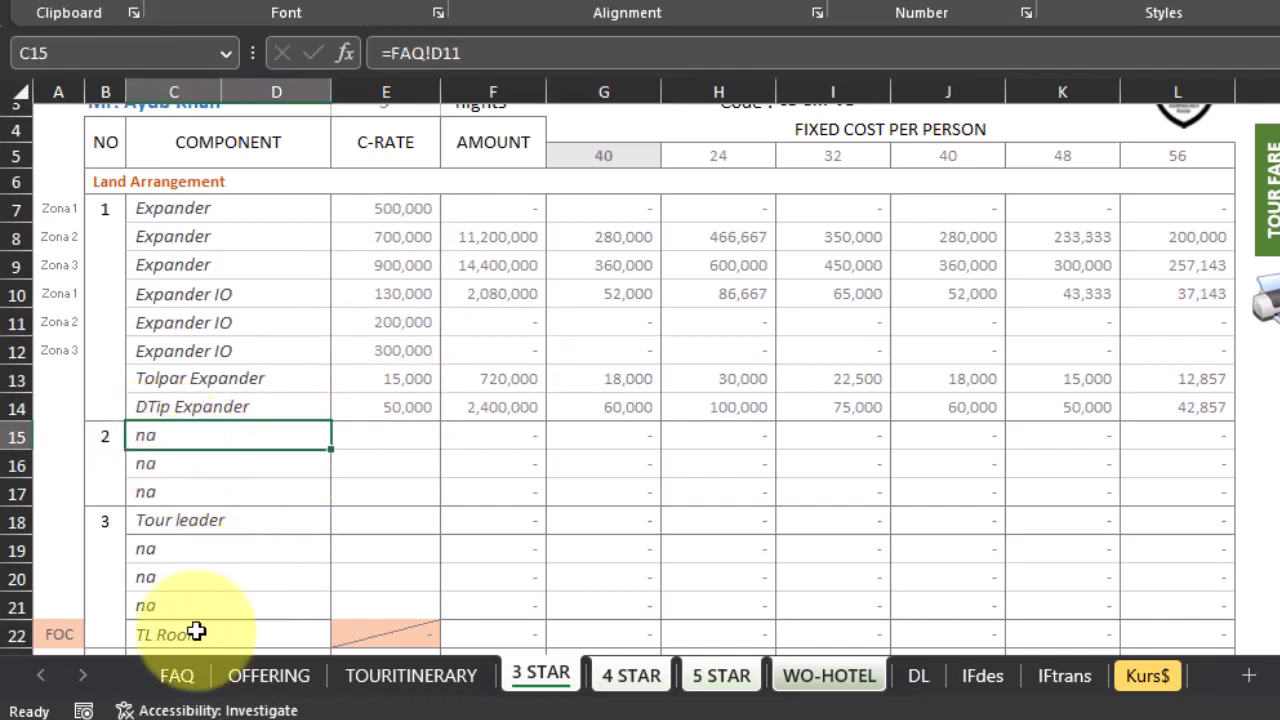
{"action": "left_click", "coordinate": [177, 675]}
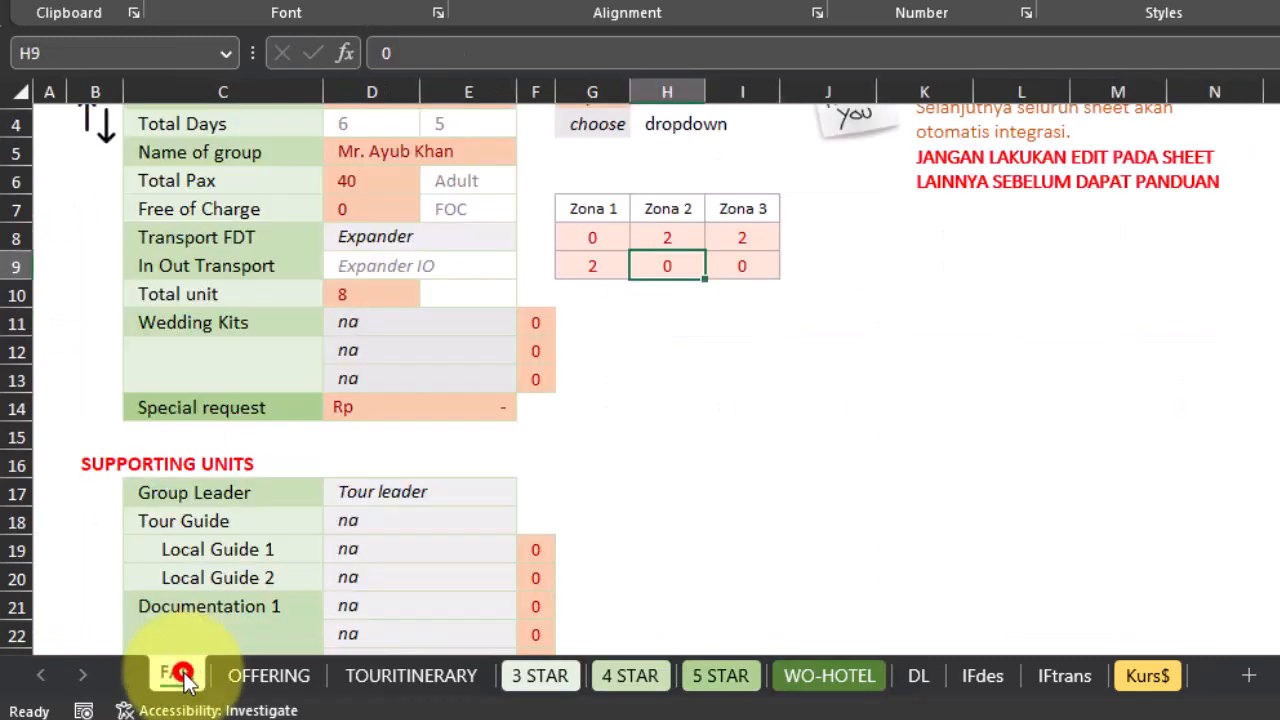
{"action": "left_click", "coordinate": [376, 323]}
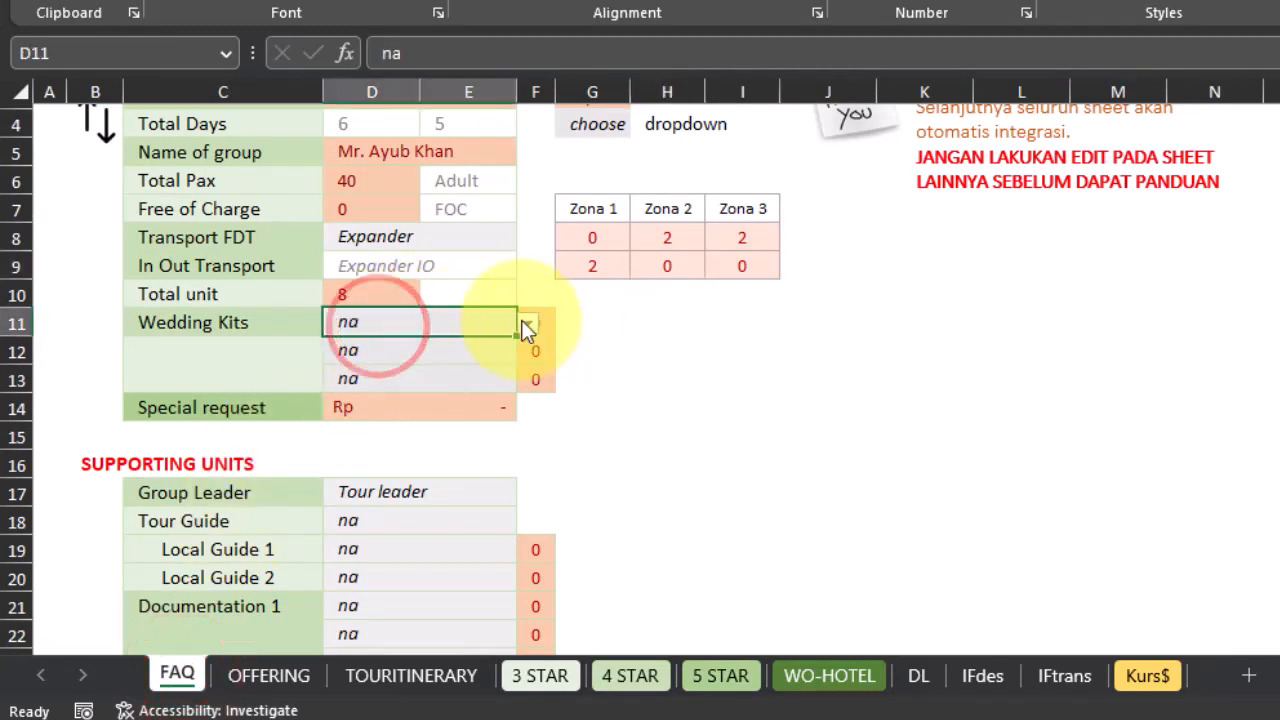
{"action": "left_click", "coordinate": [524, 321]}
{"action": "left_click", "coordinate": [445, 362]}
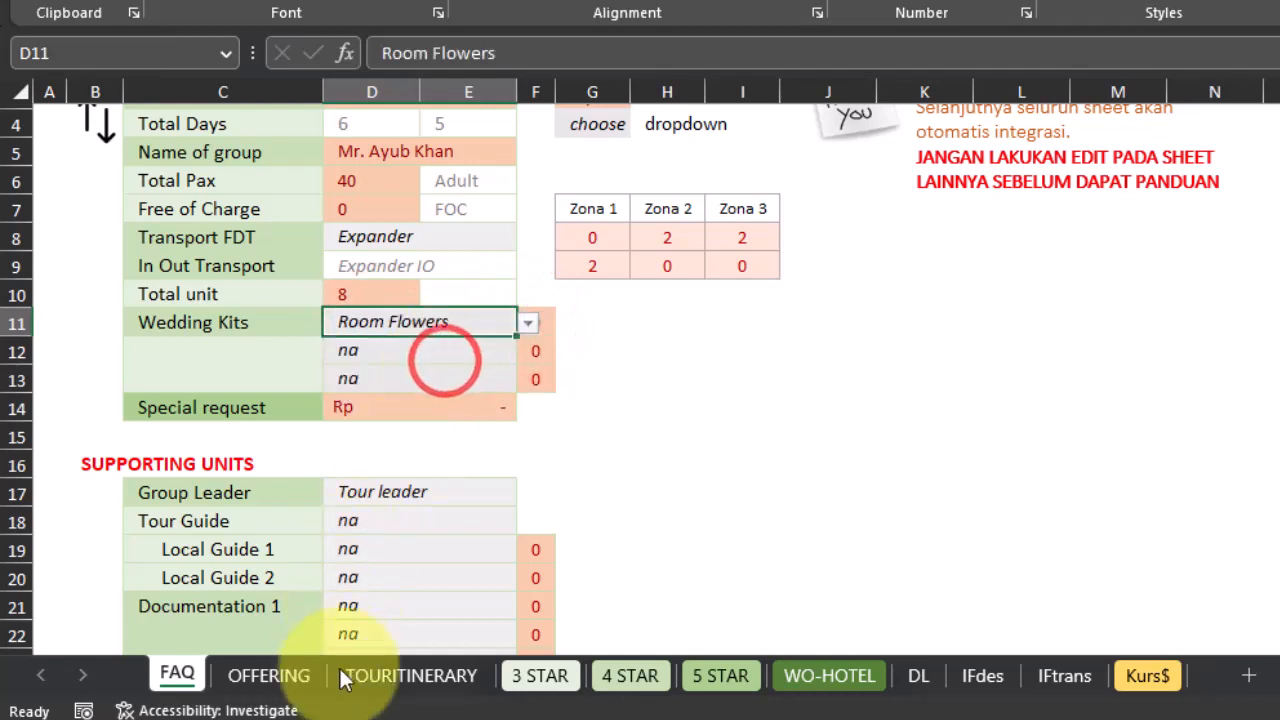
{"action": "left_click", "coordinate": [540, 675]}
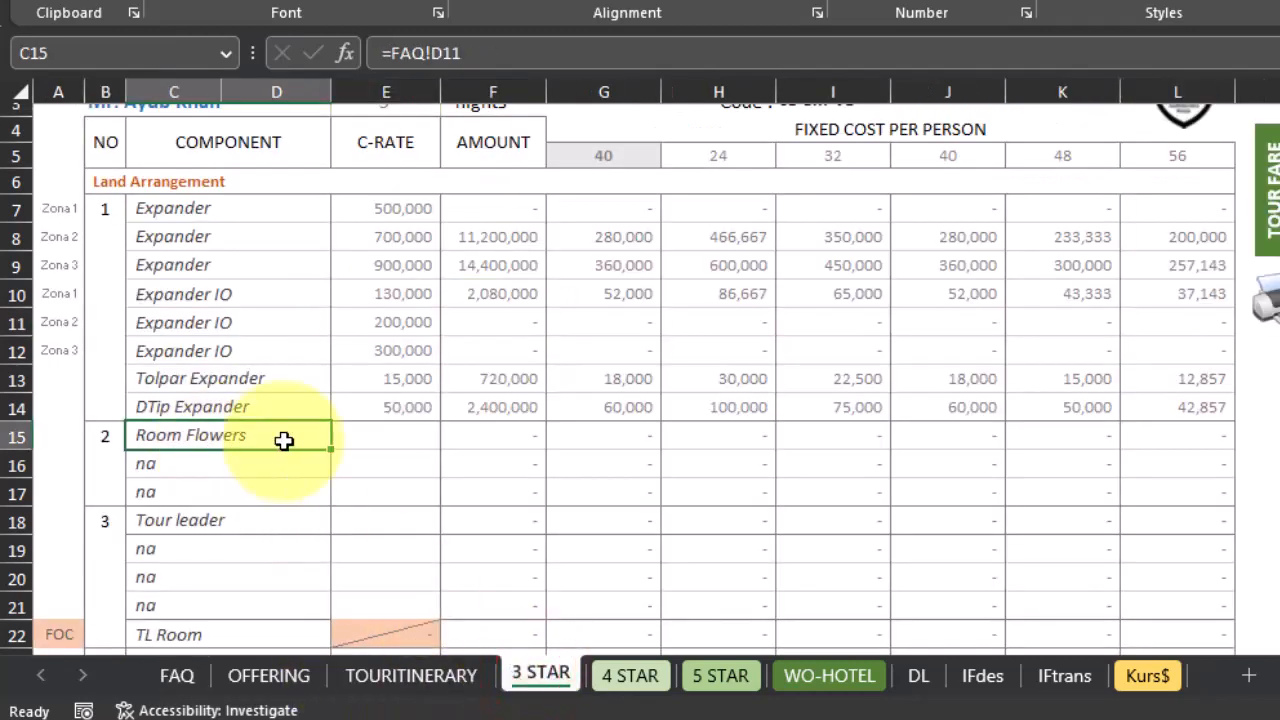
Reset the first Wedding Kits item on the FAQ sheet to na and return to the 3 STAR sheet
{"action": "left_click", "coordinate": [175, 677]}
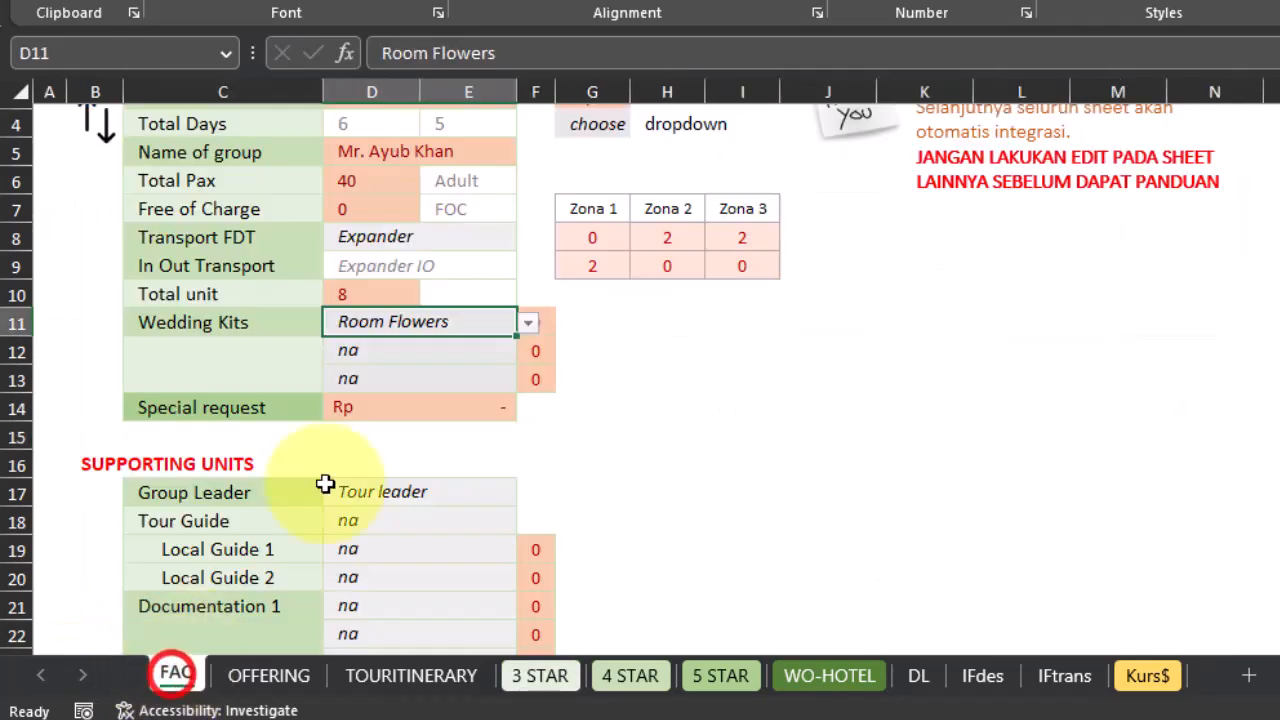
{"action": "left_click", "coordinate": [532, 325]}
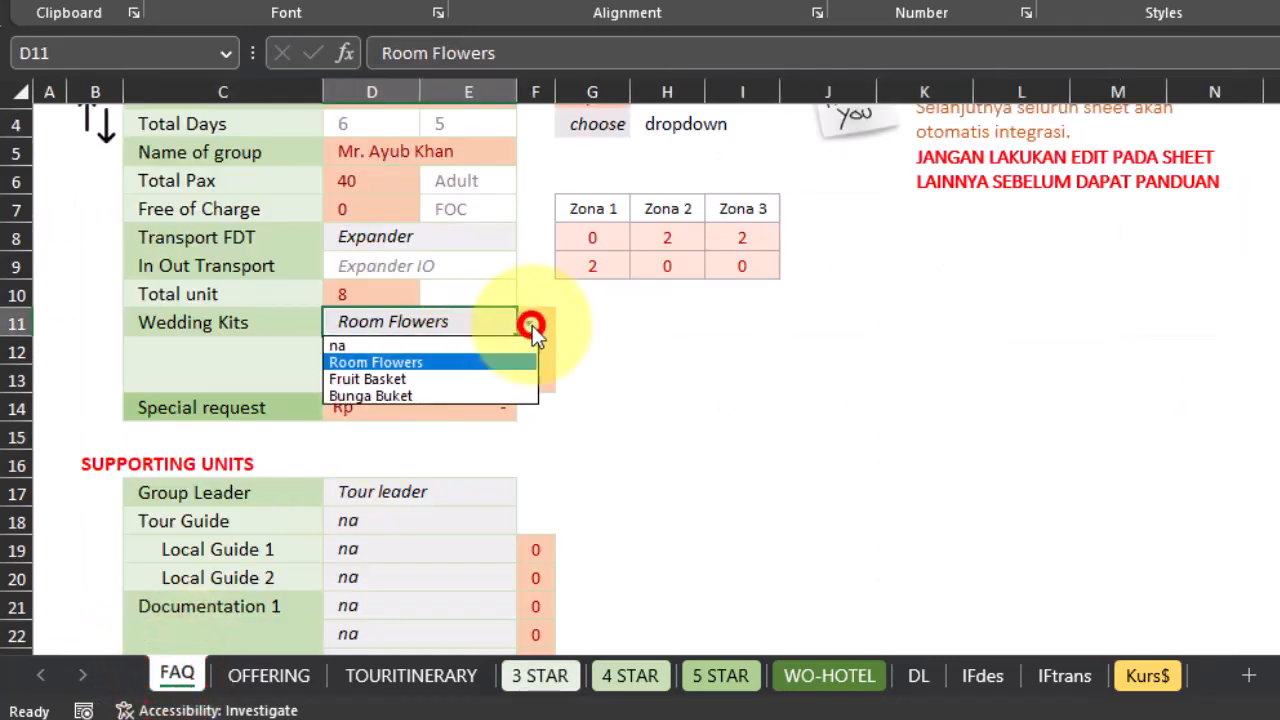
{"action": "left_click", "coordinate": [439, 342]}
{"action": "left_click", "coordinate": [533, 677]}
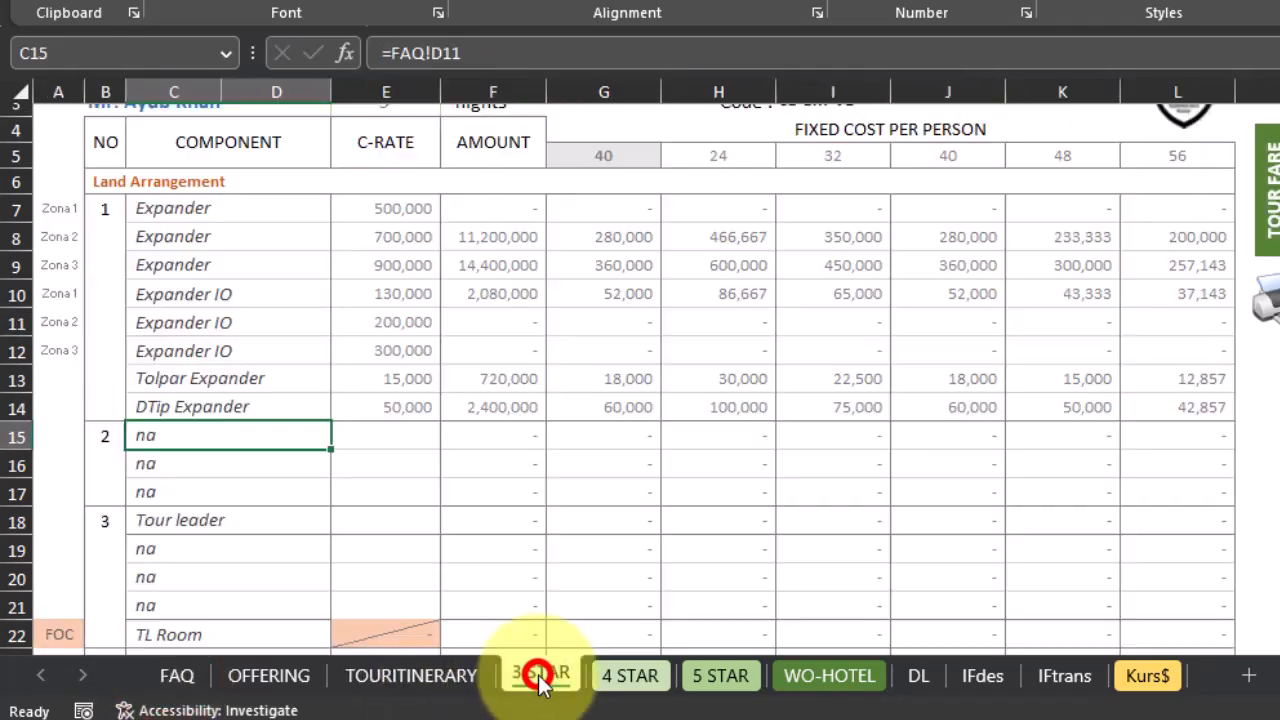
Try copying the E7 VLOOKUP into E15 and filling it down to E17 on the 3 STAR sheet alone, and undo the fill
{"action": "left_click", "coordinate": [390, 208]}
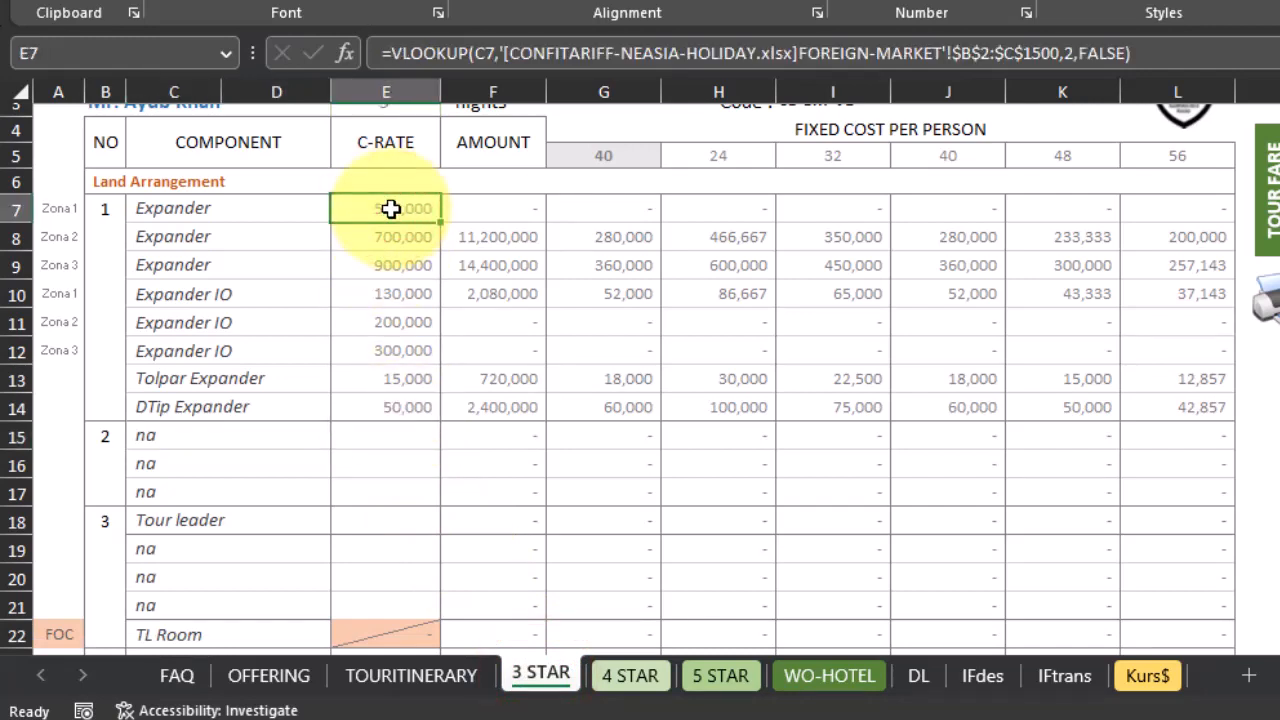
{"action": "key", "text": "ctrl+c"}
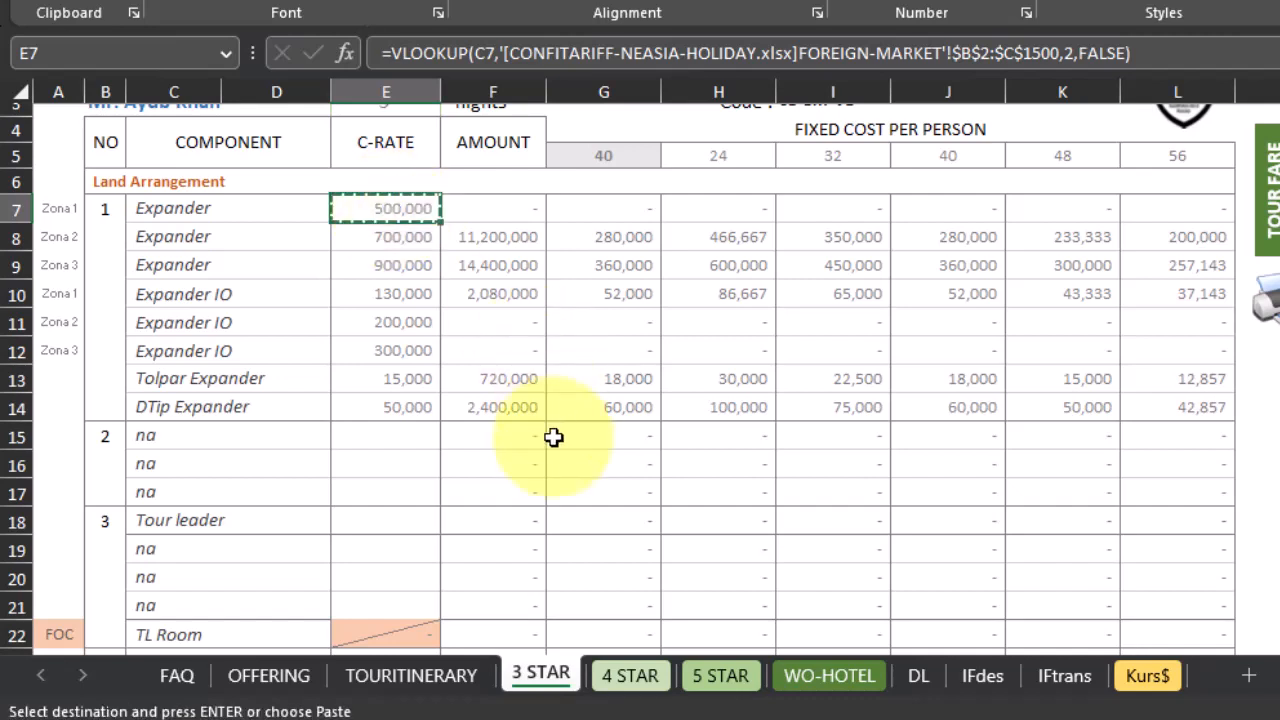
{"action": "left_click", "coordinate": [398, 436]}
{"action": "key", "text": "Return"}
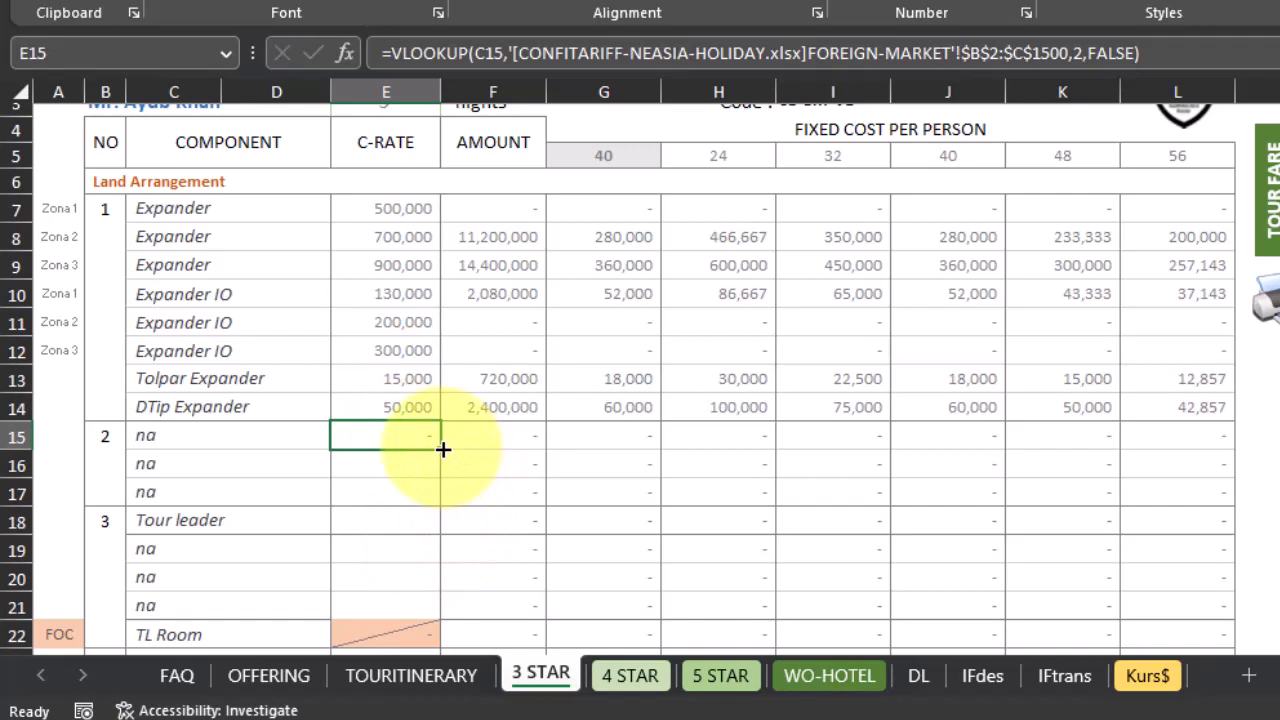
{"action": "left_click_drag", "start_coordinate": [443, 450], "coordinate": [435, 497]}
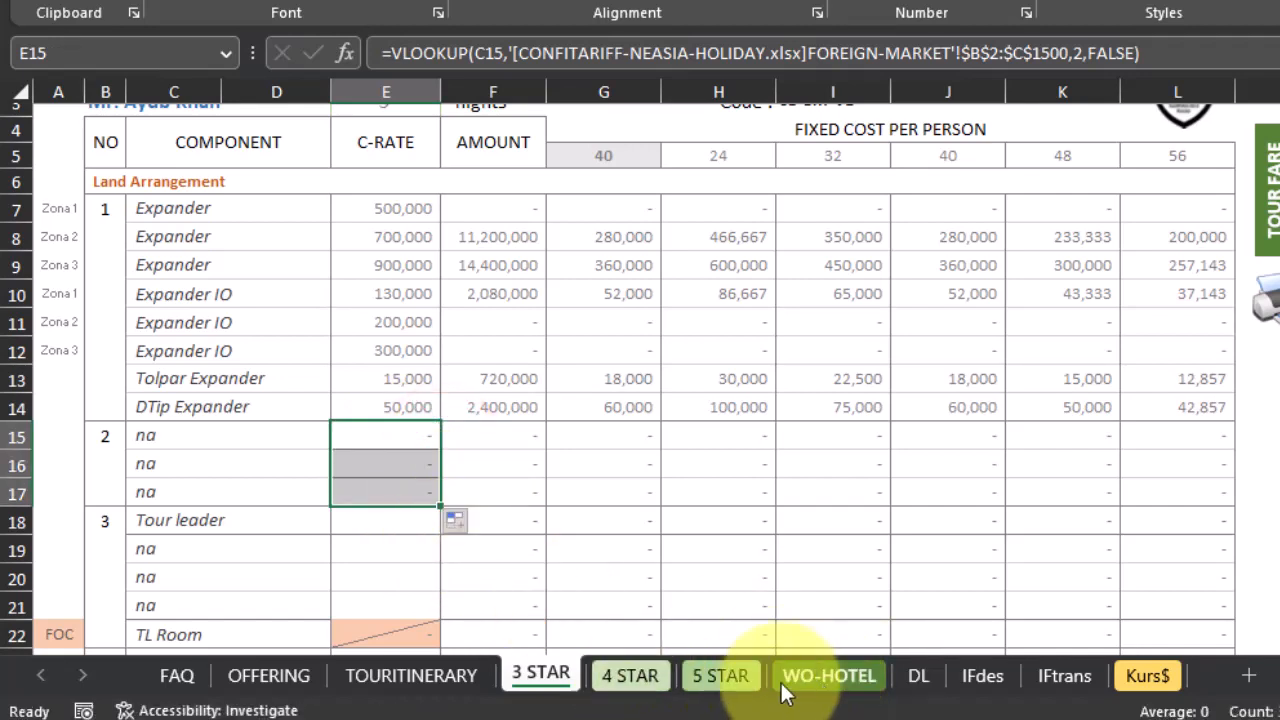
{"action": "key", "text": "ctrl+z"}
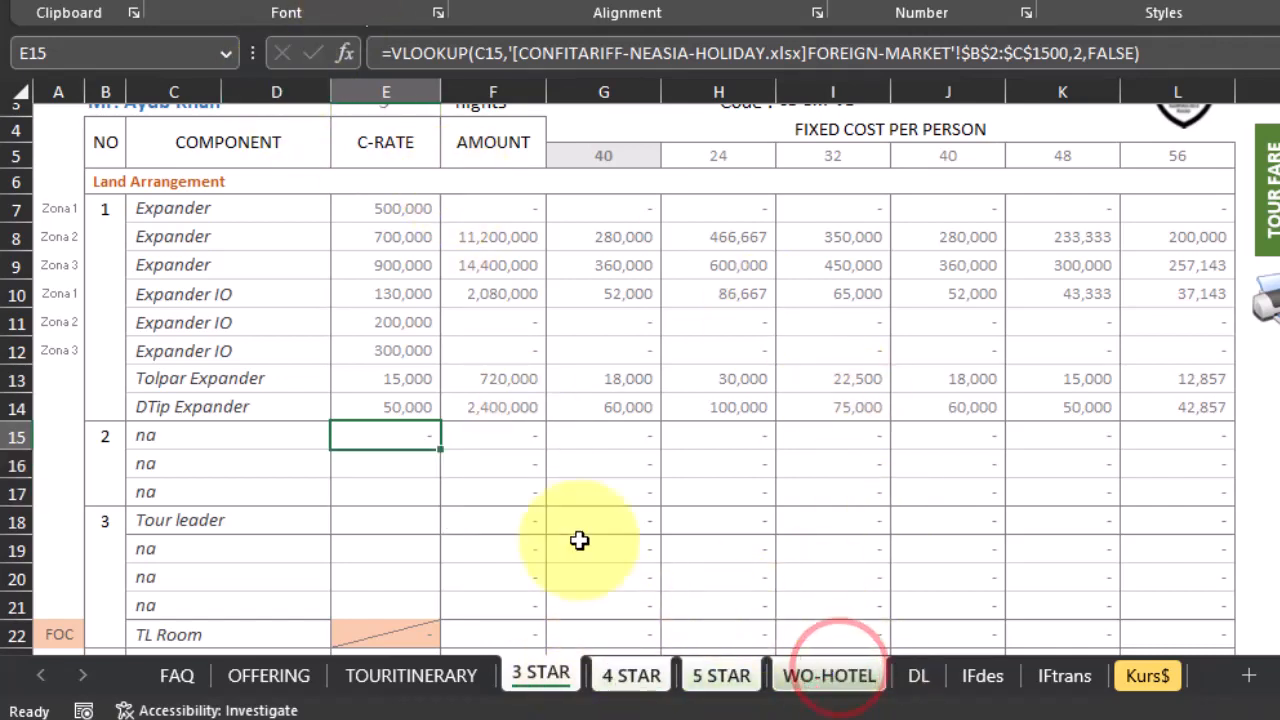
With the 3 STAR through WO-HOTEL sheets grouped, copy the VLOOKUP from E7 into E15 and fill it down to E21
{"action": "left_click", "coordinate": [399, 208]}
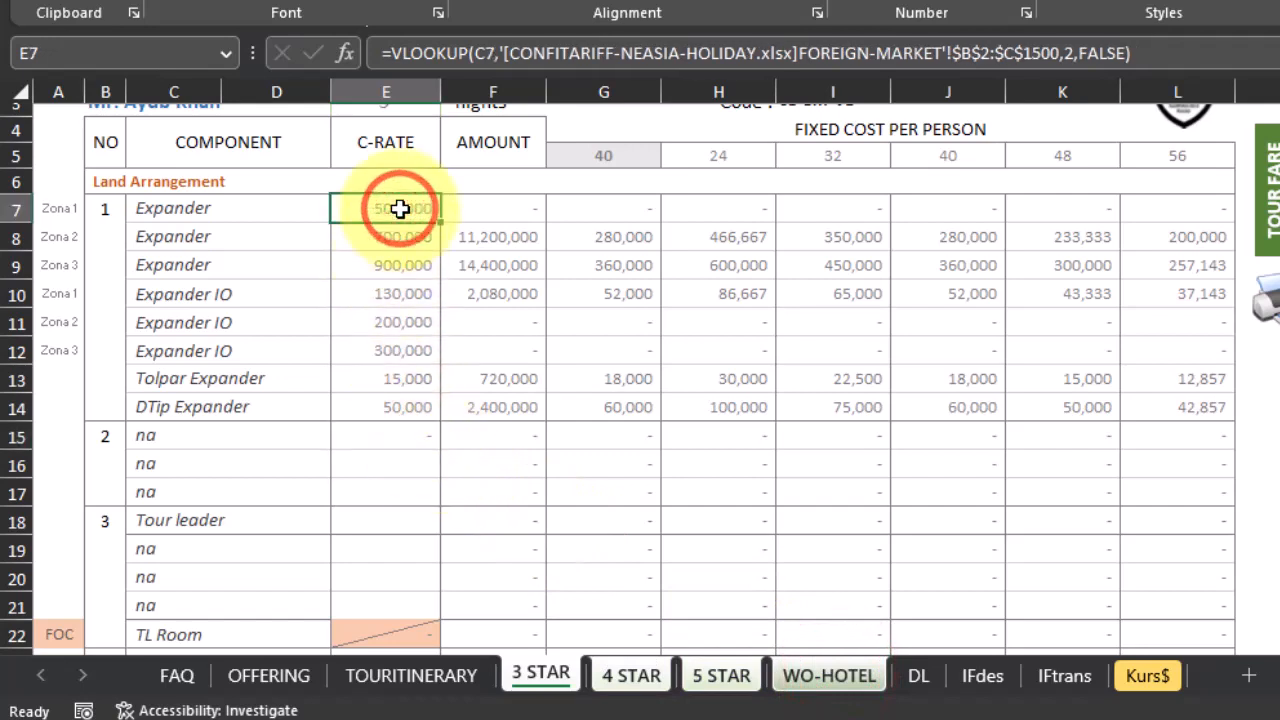
{"action": "left_click", "coordinate": [399, 434]}
{"action": "key", "text": "Return"}
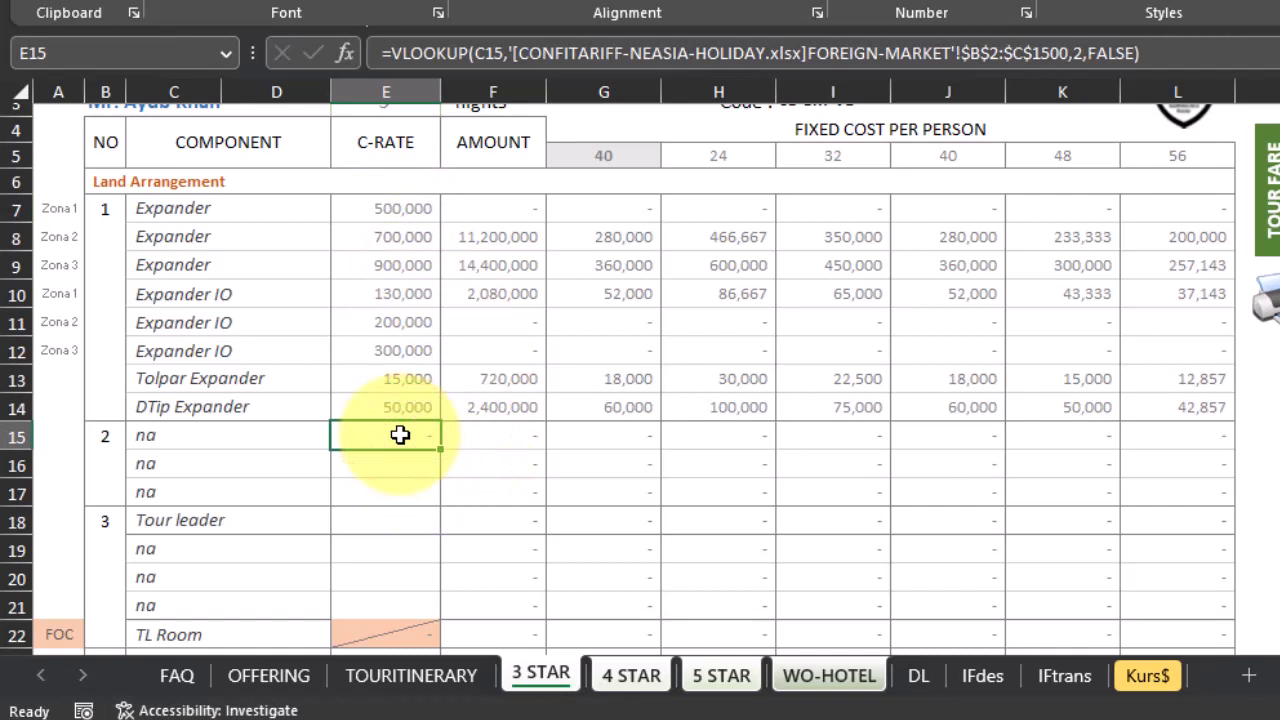
{"action": "left_click_drag", "start_coordinate": [438, 451], "coordinate": [416, 616]}
Give C16:F16 light gray top and bottom borders on the grouped hotel-class sheets
{"action": "left_click", "coordinate": [366, 460]}
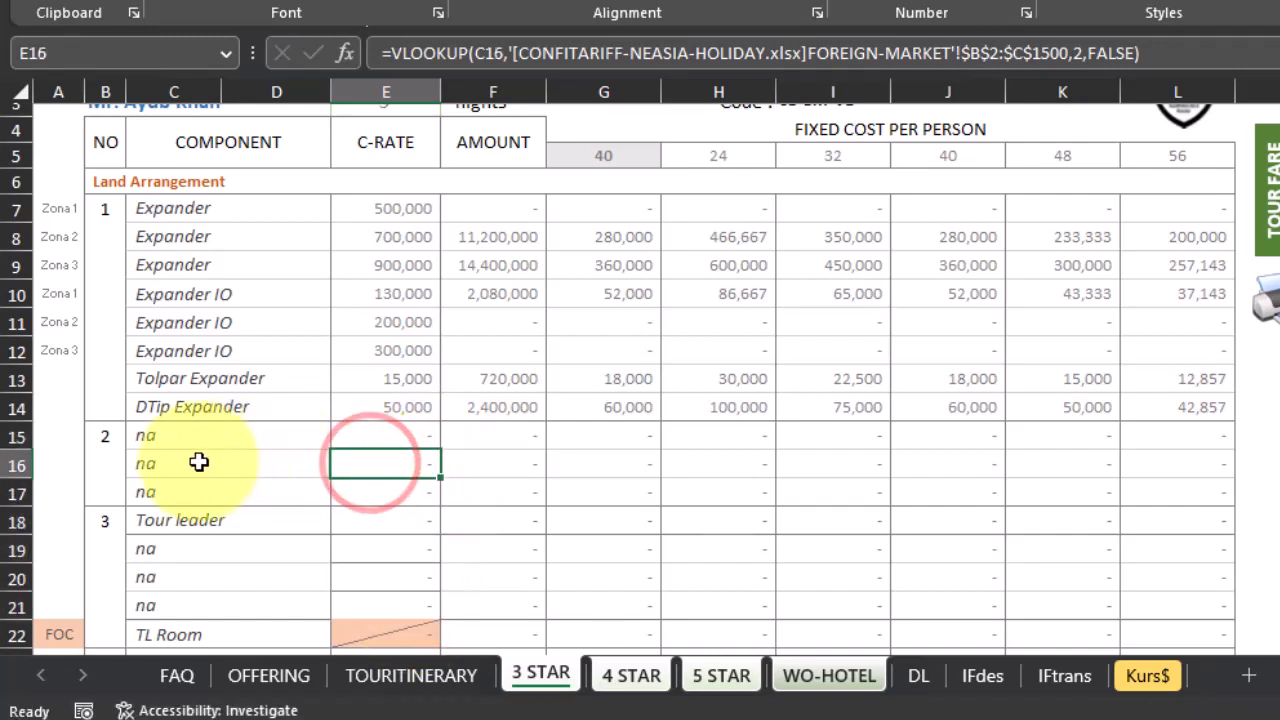
{"action": "left_click_drag", "start_coordinate": [194, 460], "coordinate": [521, 471]}
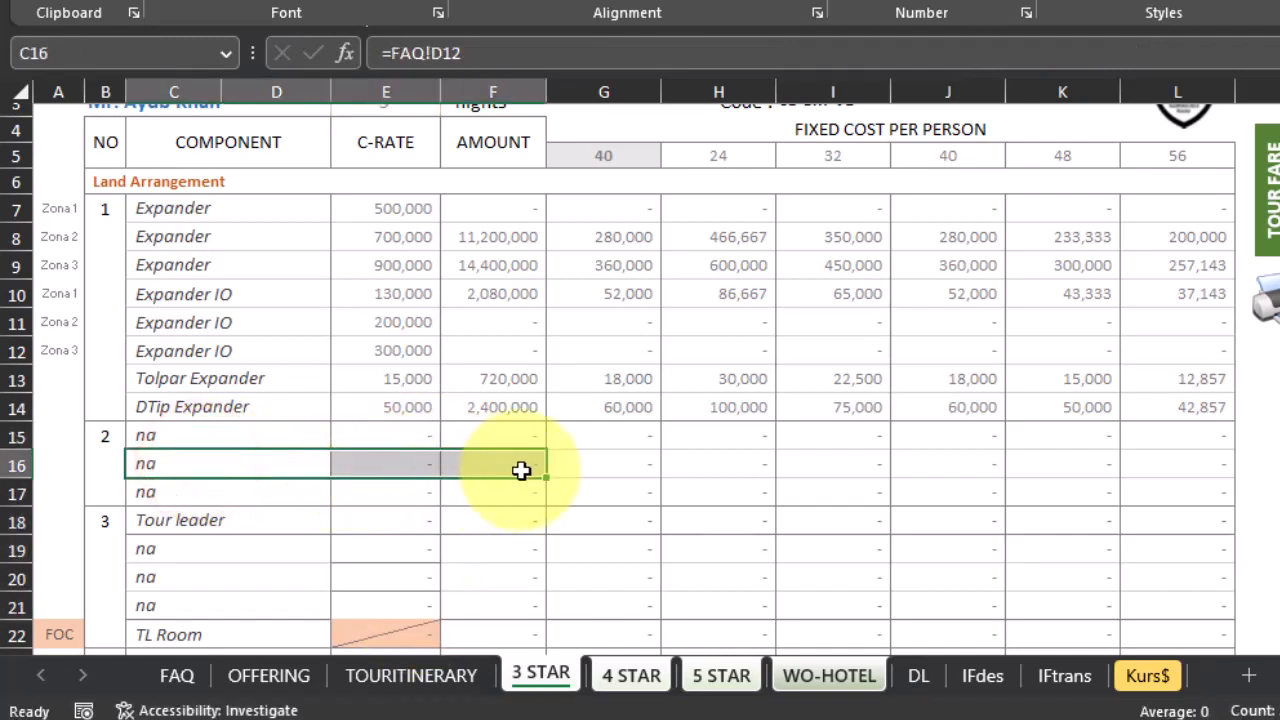
{"action": "right_click", "coordinate": [521, 471]}
{"action": "left_click", "coordinate": [612, 592]}
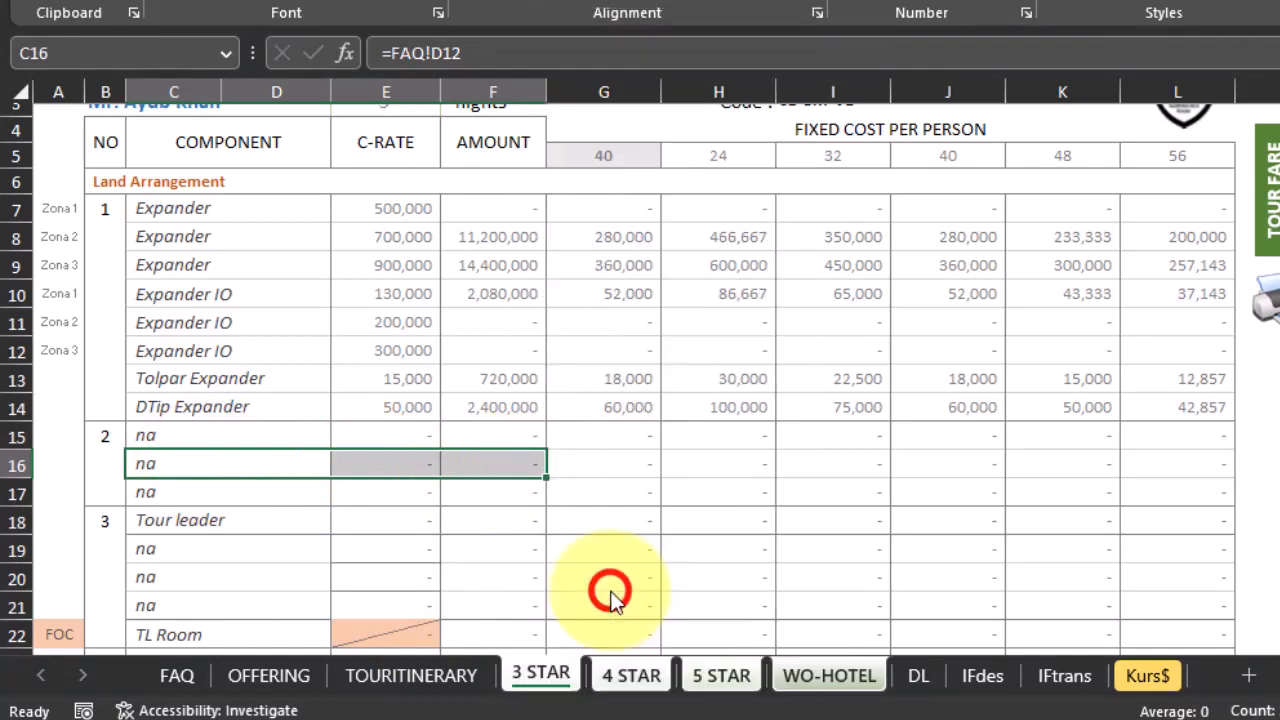
{"action": "left_click", "coordinate": [443, 425]}
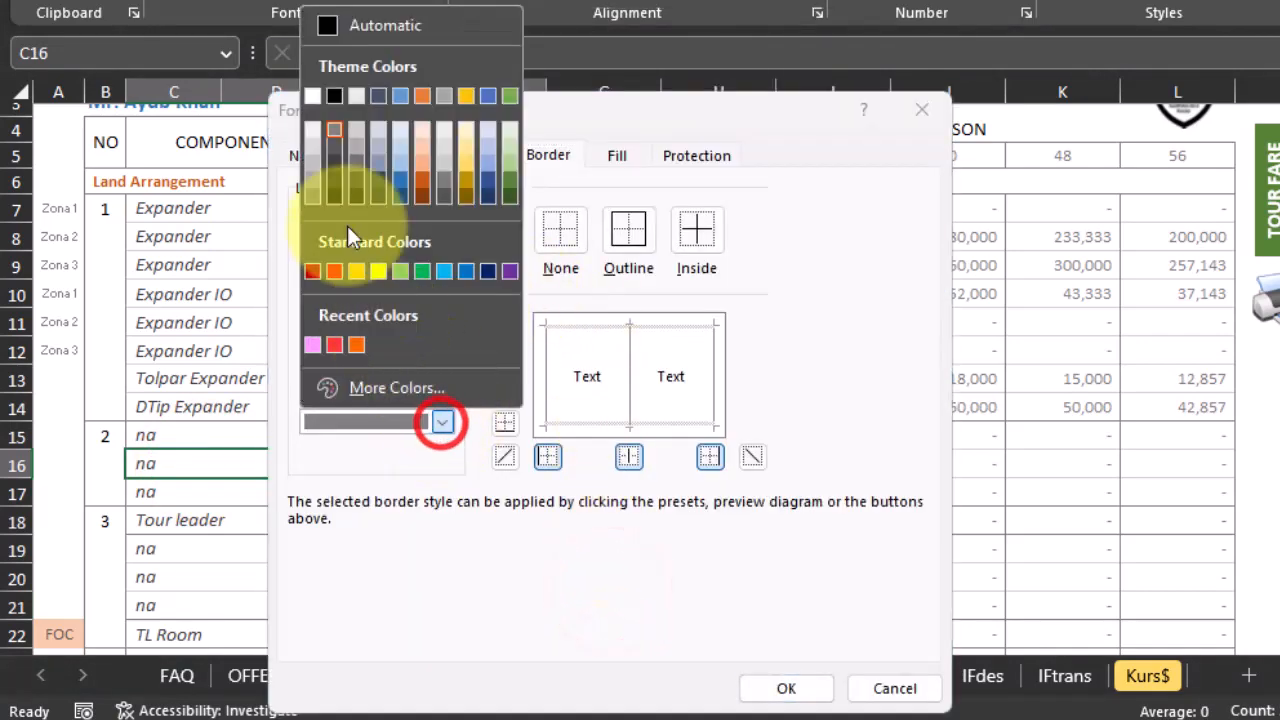
{"action": "left_click", "coordinate": [353, 122]}
{"action": "left_click", "coordinate": [505, 328]}
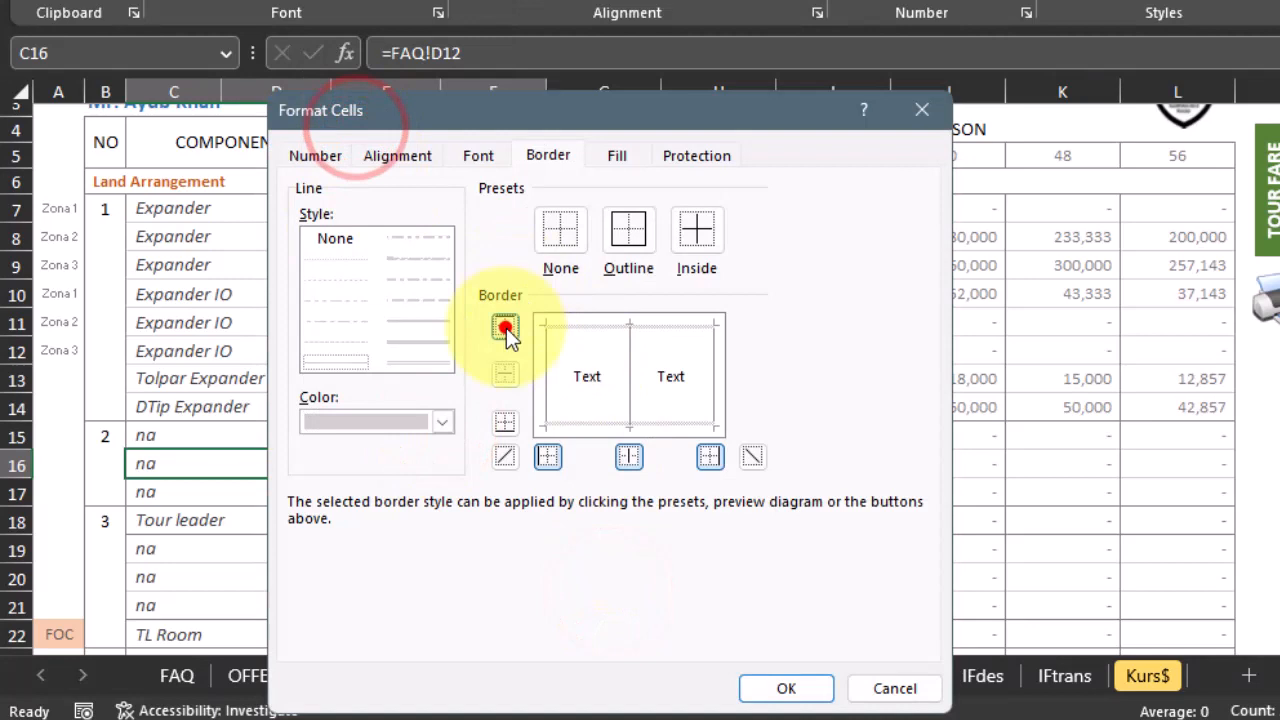
{"action": "left_click", "coordinate": [505, 423]}
{"action": "left_click", "coordinate": [811, 687]}
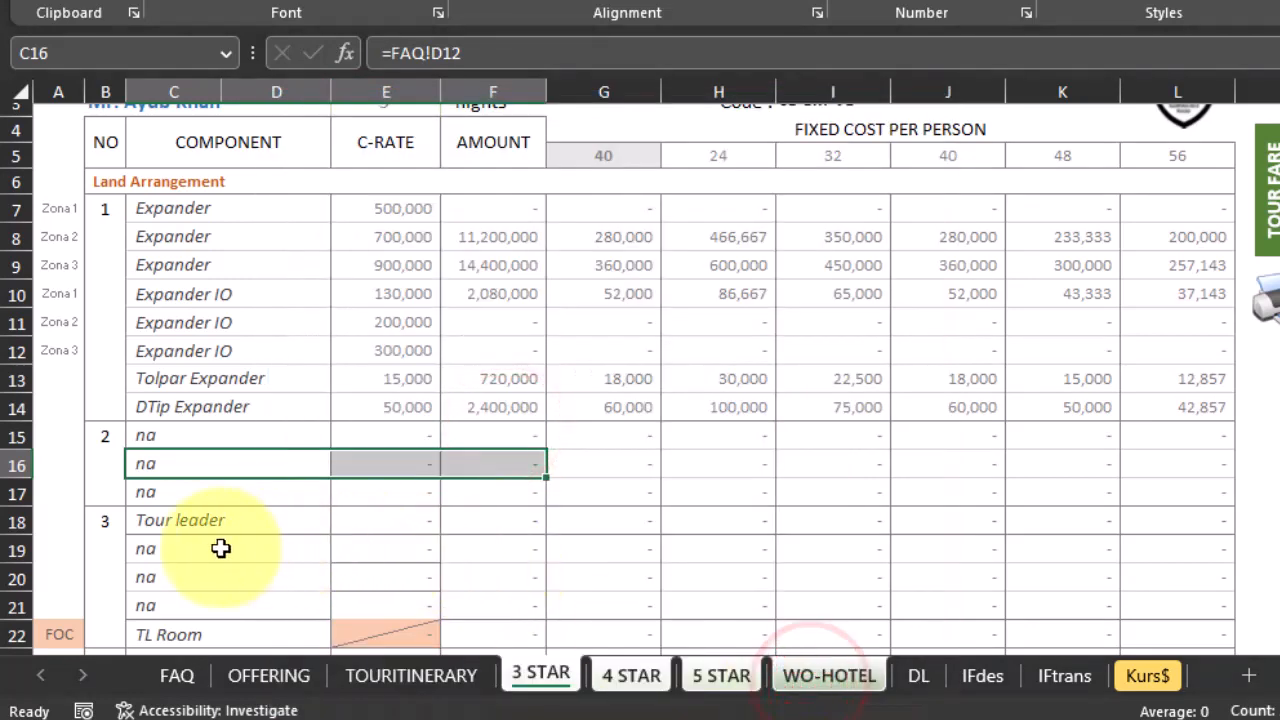
Apply light gray top and bottom borders to C20:F20 in the Tour leader section
{"action": "left_click", "coordinate": [248, 582]}
{"action": "left_click_drag", "start_coordinate": [323, 584], "coordinate": [500, 583]}
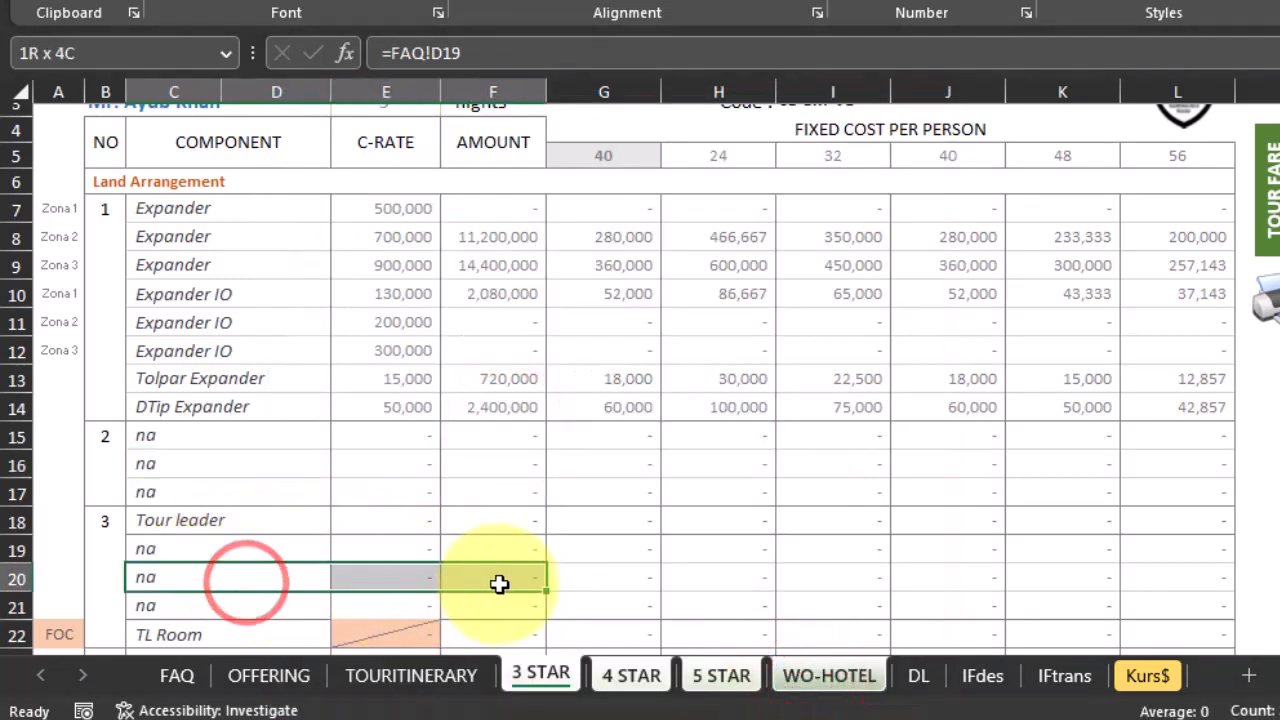
{"action": "right_click", "coordinate": [500, 583]}
{"action": "left_click", "coordinate": [600, 452]}
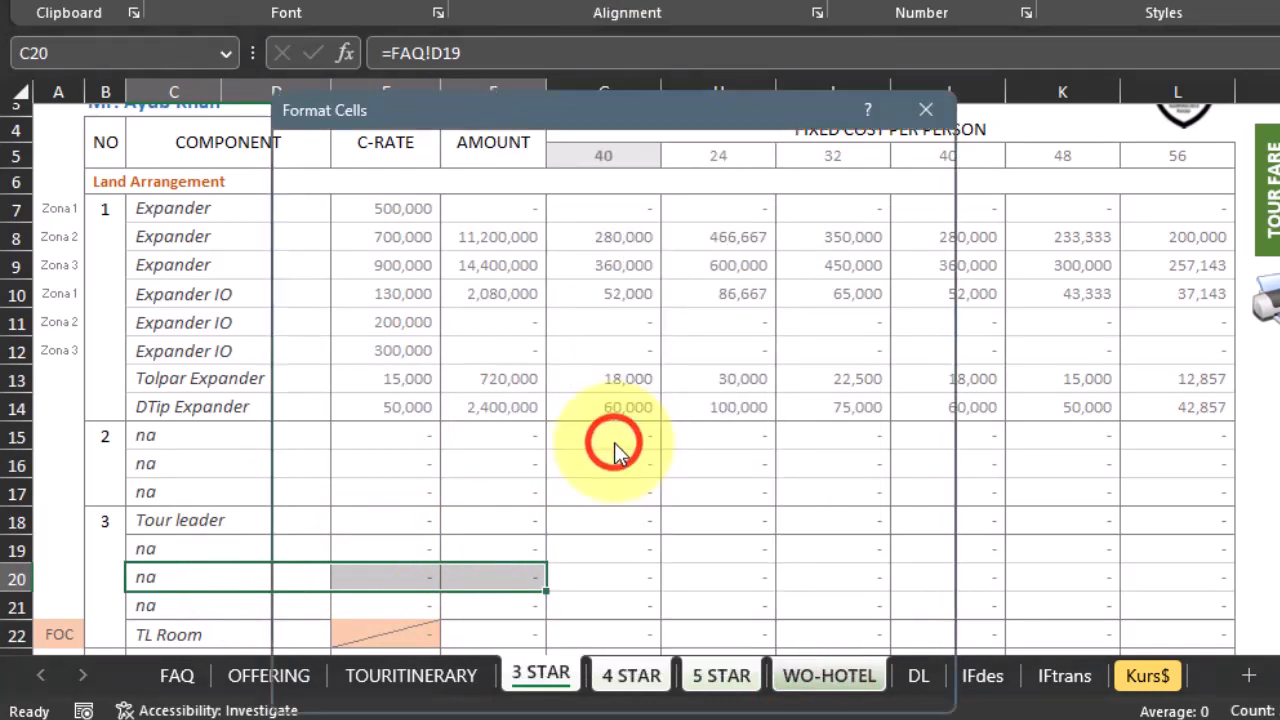
{"action": "left_click", "coordinate": [445, 423]}
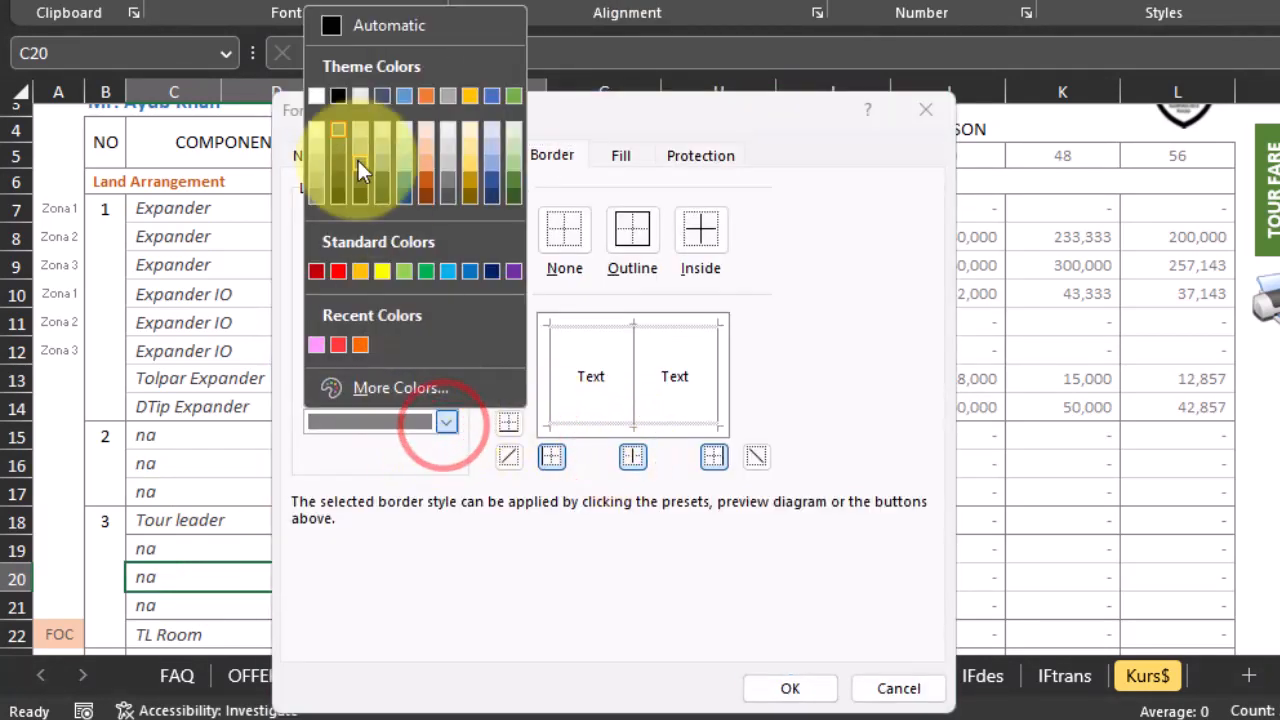
{"action": "left_click", "coordinate": [354, 128]}
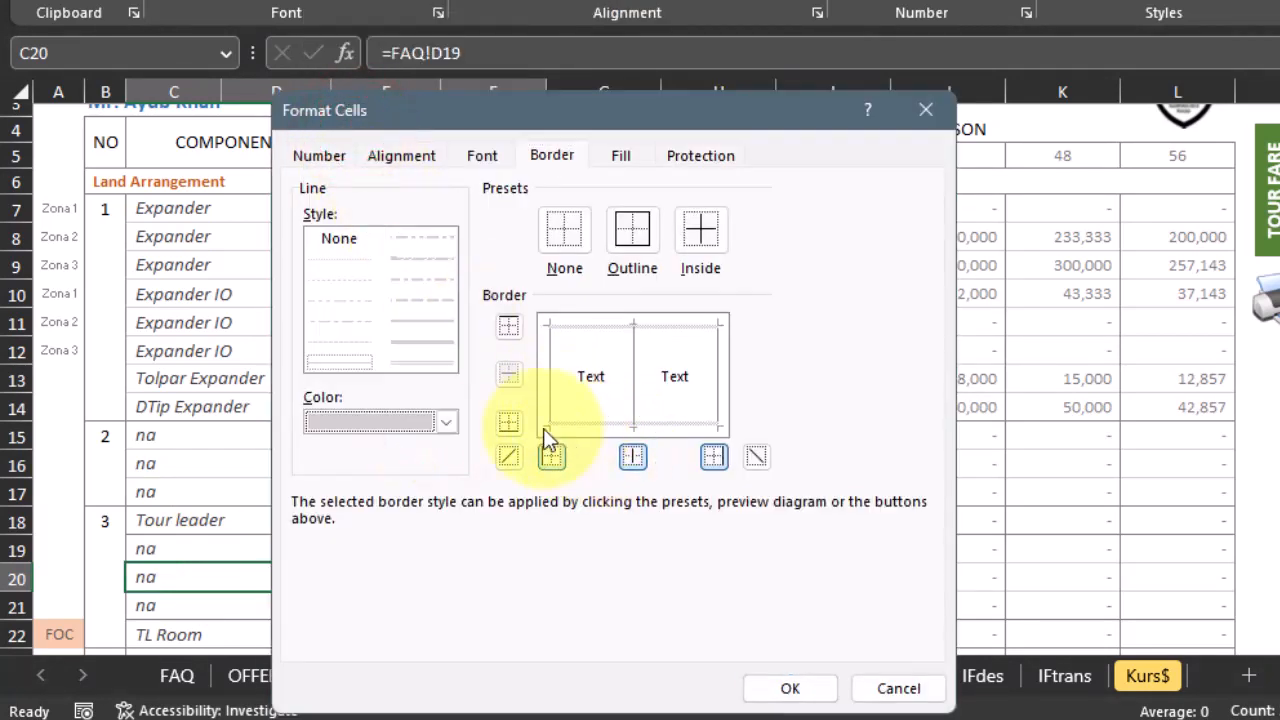
{"action": "left_click", "coordinate": [508, 328]}
{"action": "left_click", "coordinate": [508, 422]}
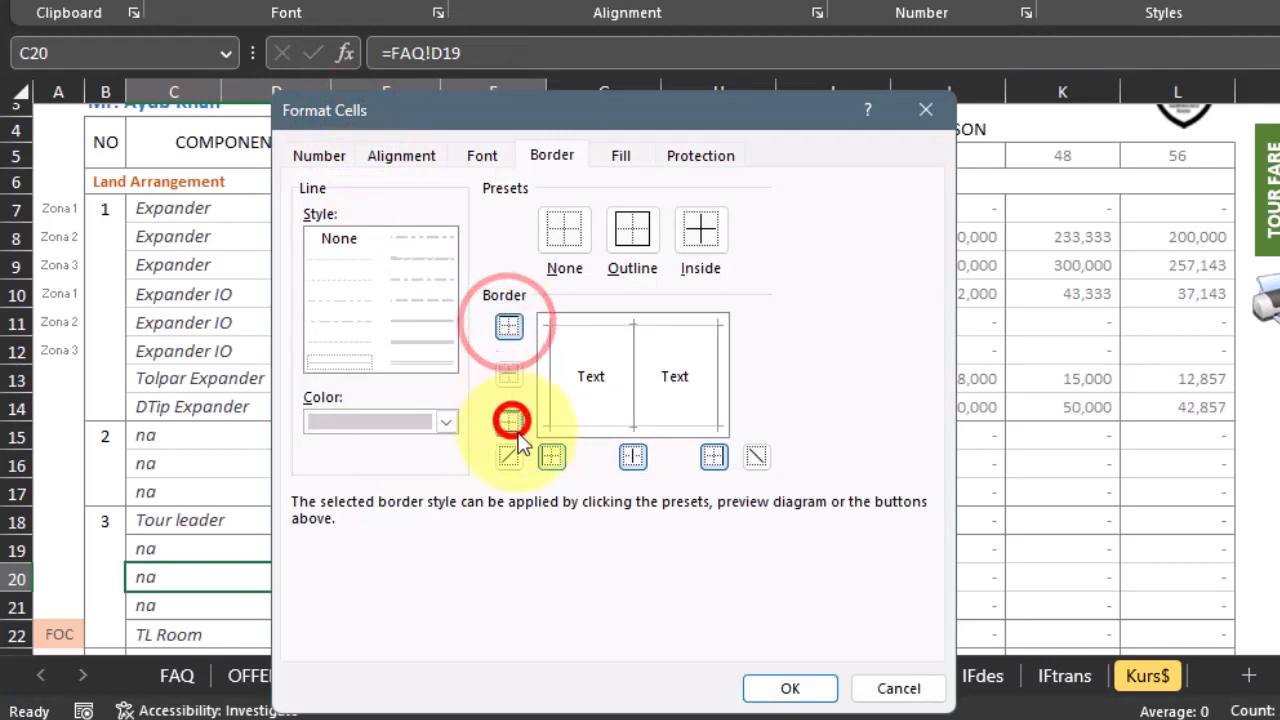
{"action": "left_click", "coordinate": [788, 689]}
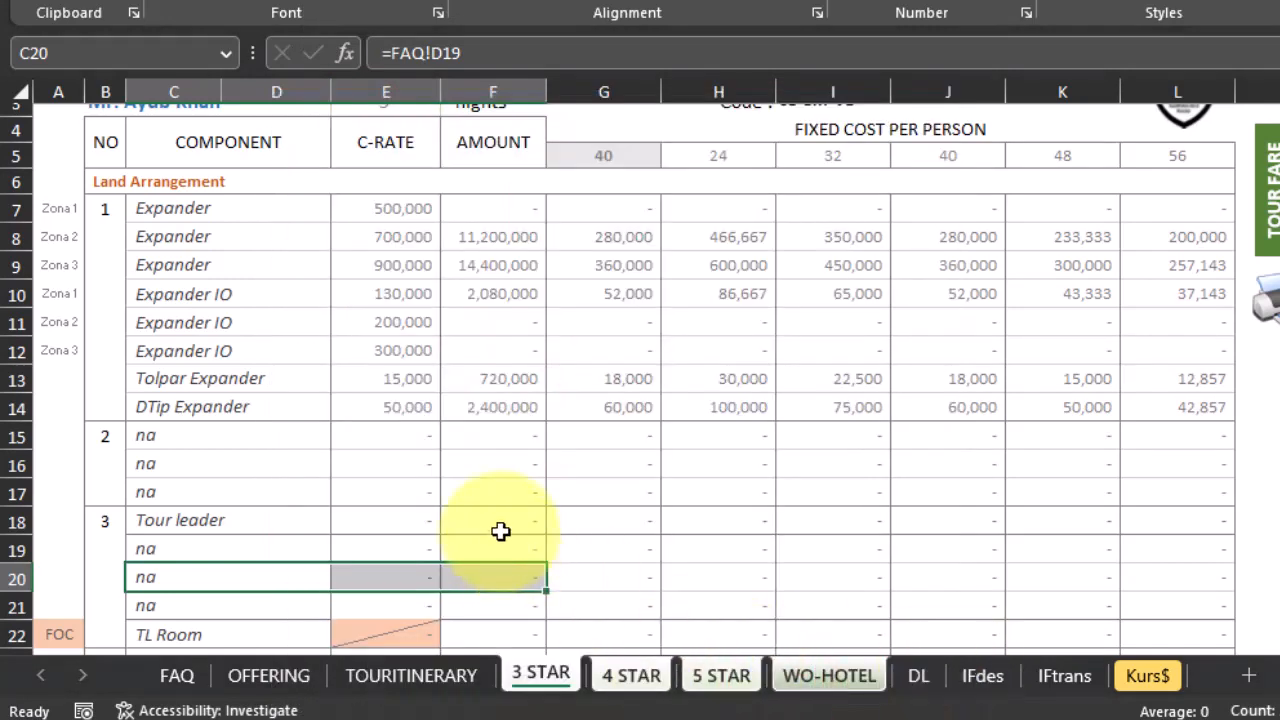
{"action": "left_click", "coordinate": [625, 567]}
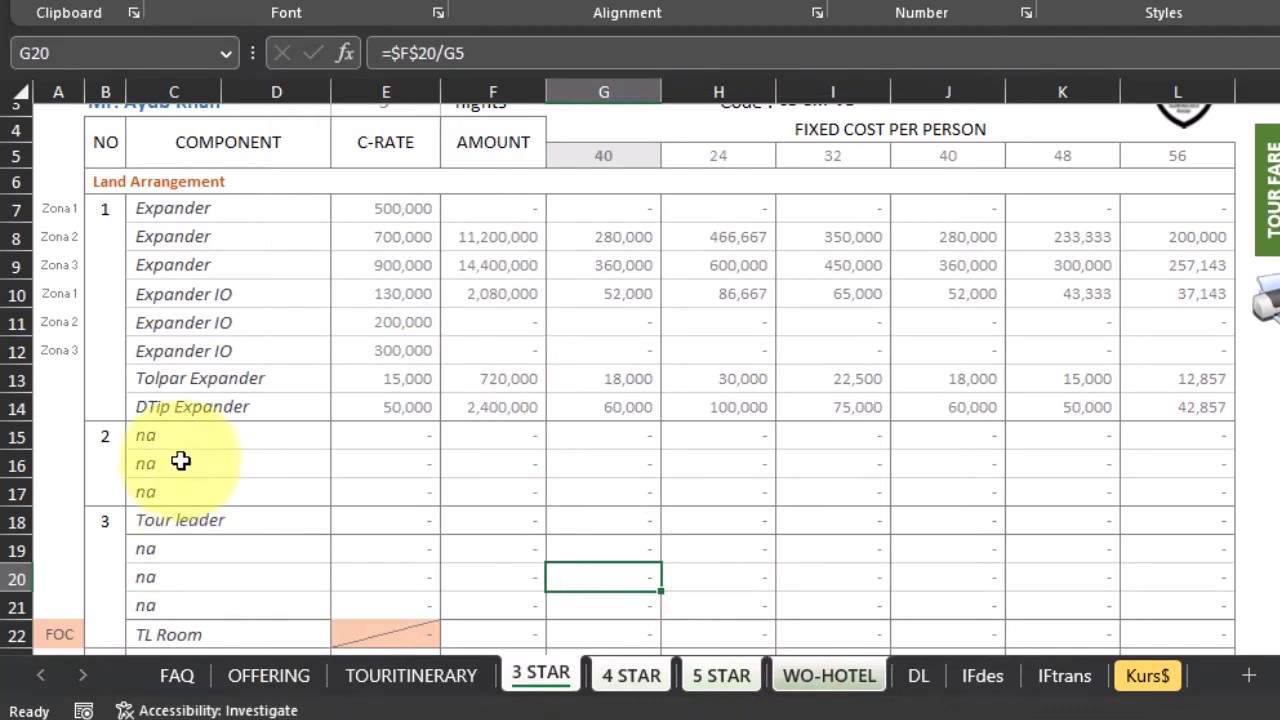
Check the C-RATE formulas and row borders on the 4 STAR, 5 STAR and WO-HOTEL sheets and return to 3 STAR
{"action": "left_click", "coordinate": [628, 678]}
{"action": "scroll", "coordinate": [423, 423], "scroll_direction": "down", "scroll_amount": 2}
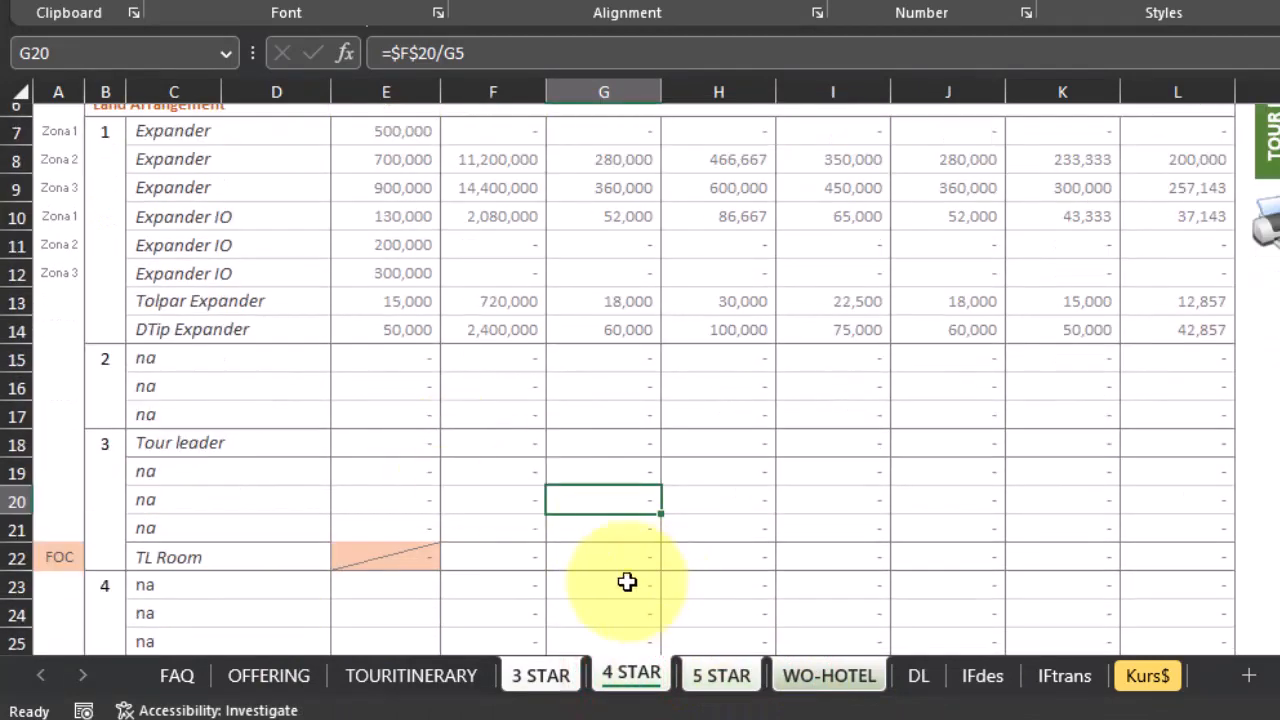
{"action": "left_click", "coordinate": [719, 675]}
{"action": "scroll", "coordinate": [574, 517], "scroll_direction": "down", "scroll_amount": 2}
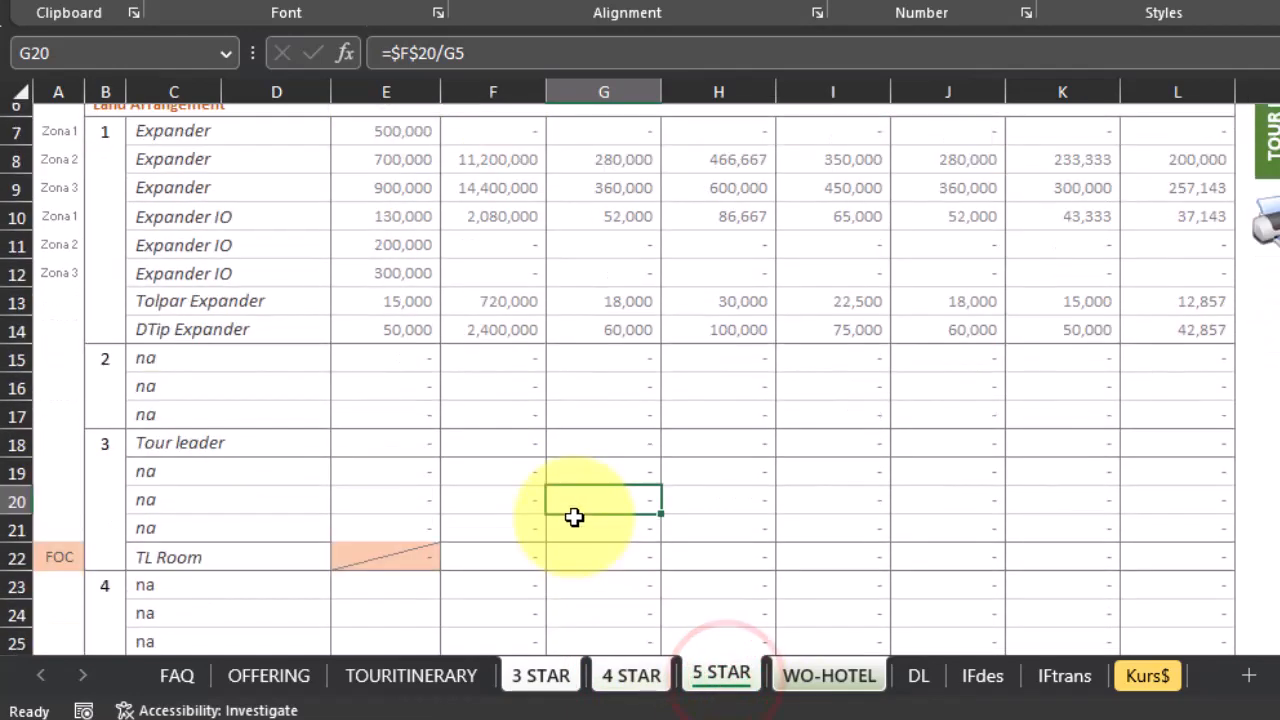
{"action": "left_click", "coordinate": [823, 682]}
{"action": "scroll", "coordinate": [506, 491], "scroll_direction": "down", "scroll_amount": 2}
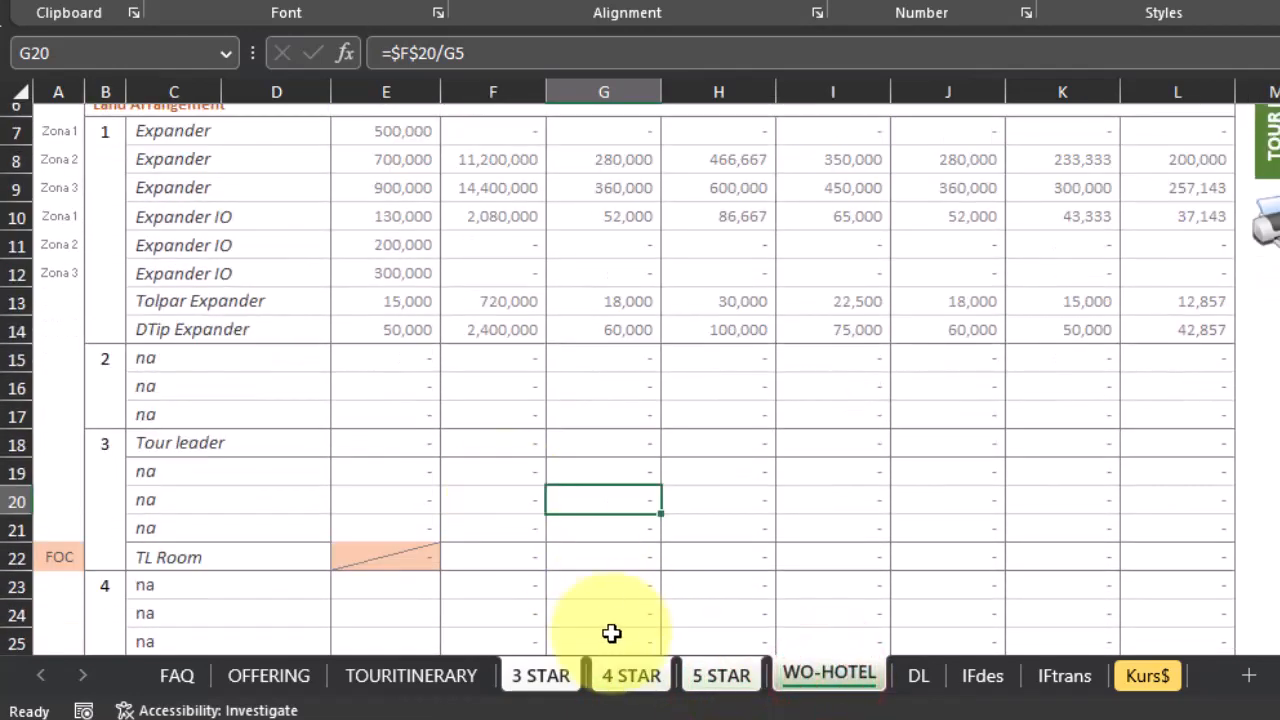
{"action": "left_click", "coordinate": [564, 677]}
Copy the VLOOKUP formulas from E15:E17 into E23:E25 on the grouped sheets
{"action": "scroll", "coordinate": [537, 480], "scroll_direction": "down", "scroll_amount": 3}
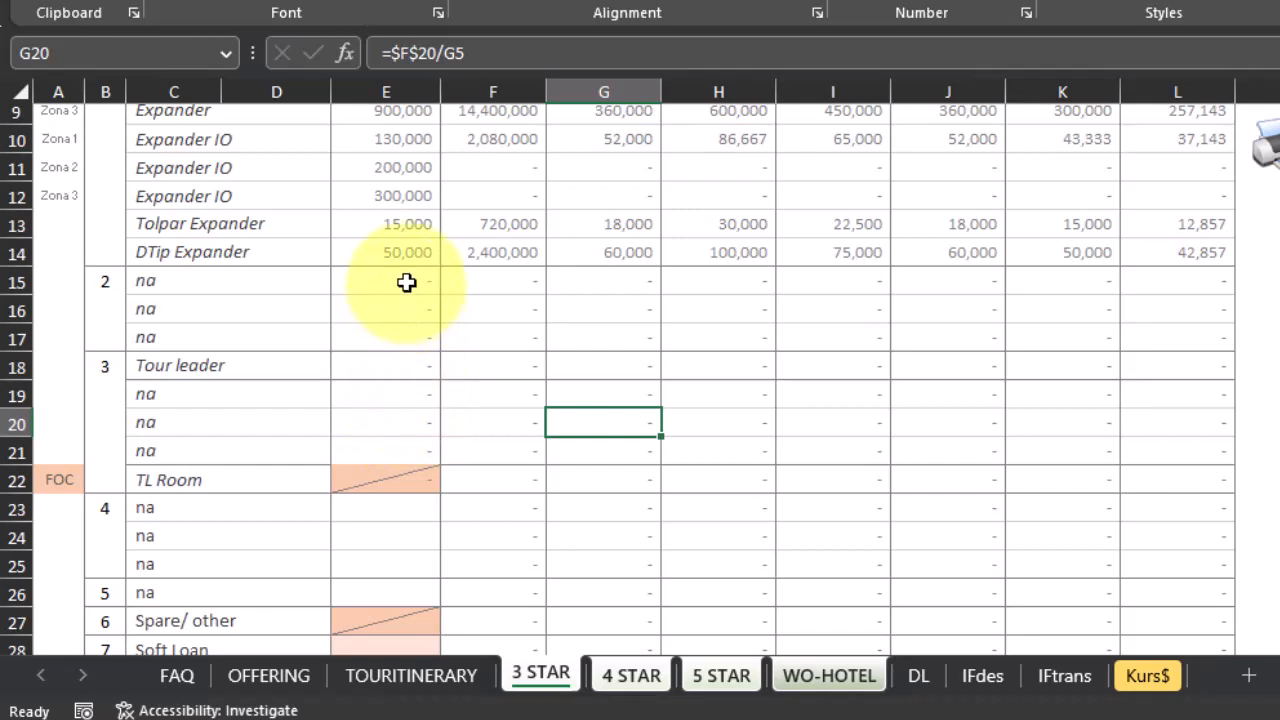
{"action": "left_click_drag", "start_coordinate": [406, 283], "coordinate": [406, 338]}
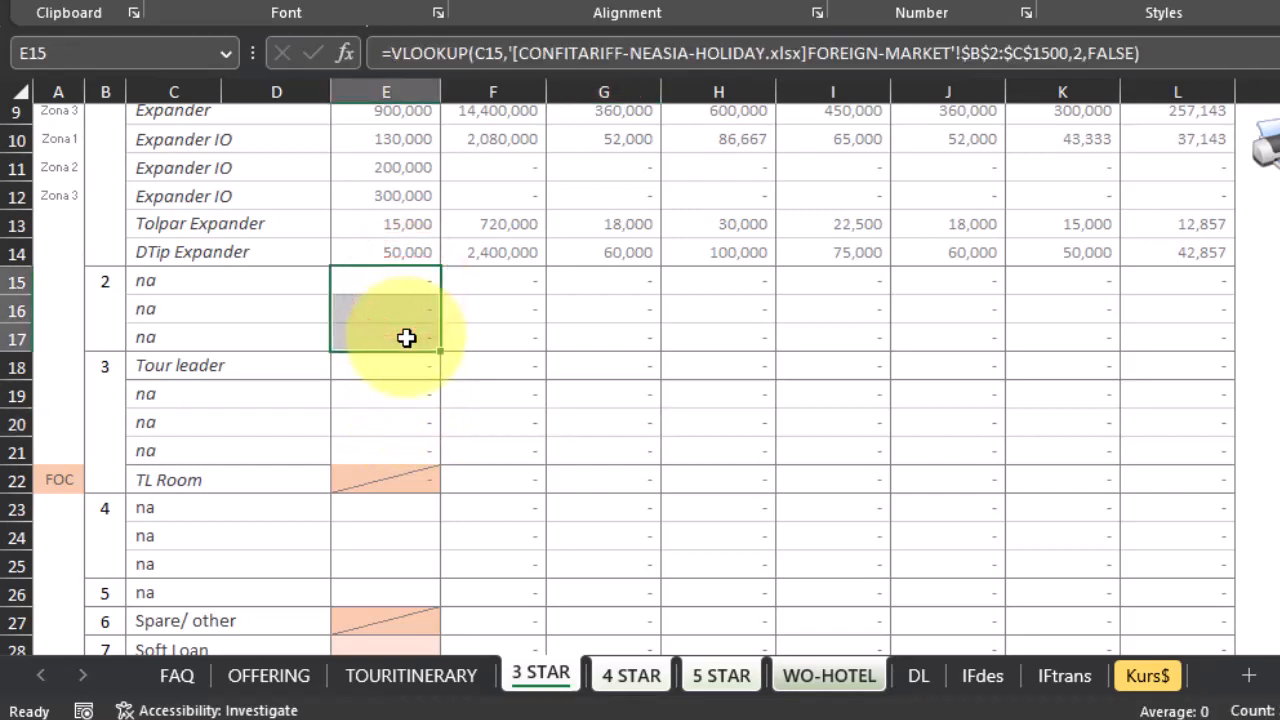
{"action": "key", "text": "ctrl+c"}
{"action": "left_click", "coordinate": [420, 503]}
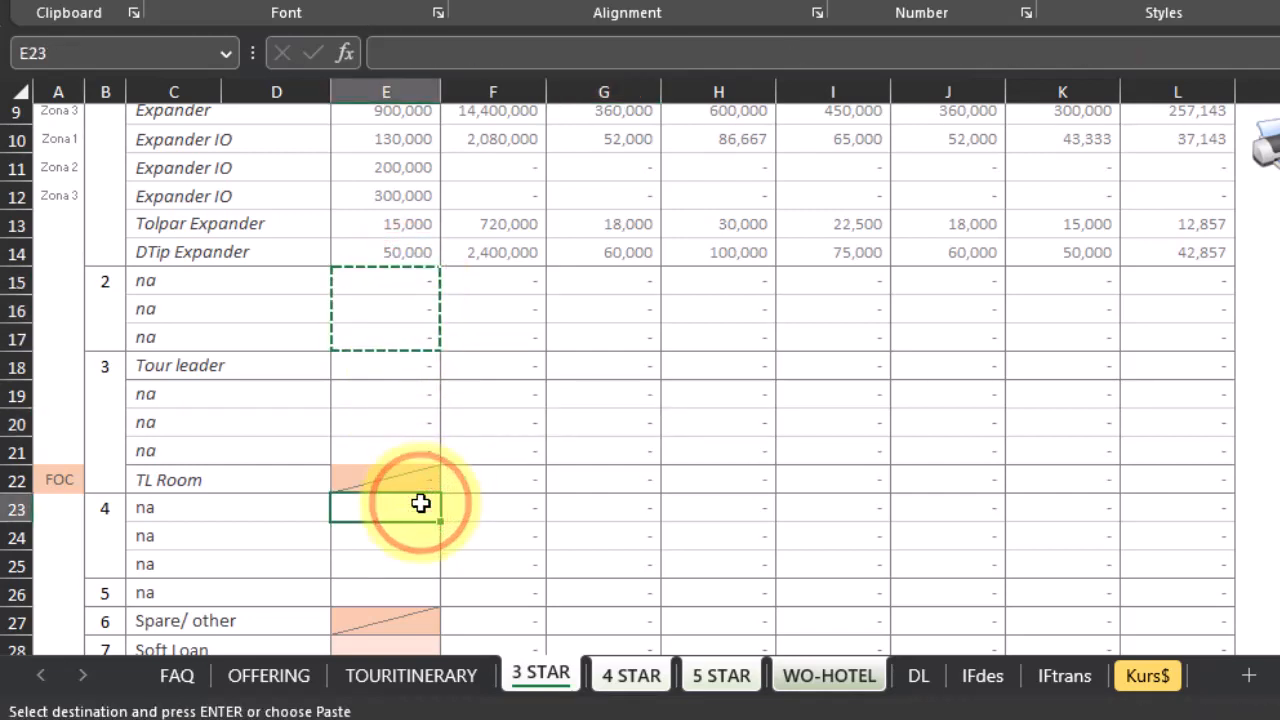
{"action": "key", "text": "Return"}
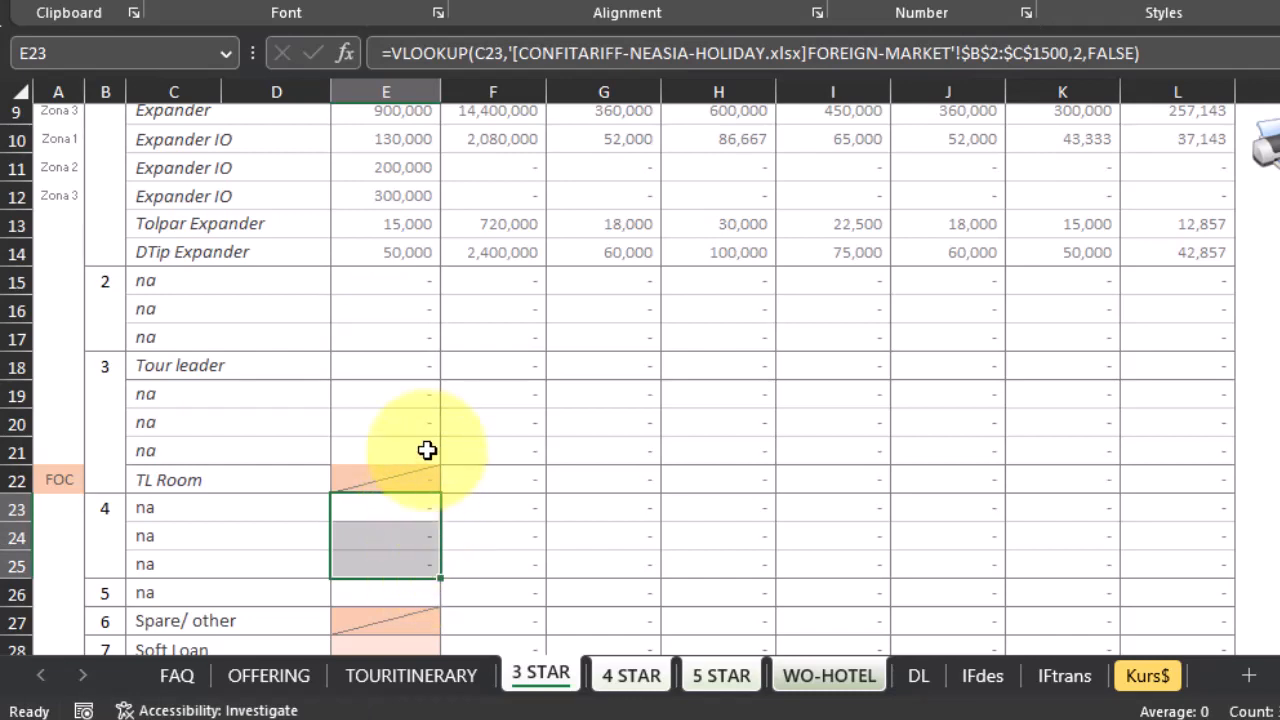
Copy the Tour leader VLOOKUP from E18 into E26 for component 5
{"action": "left_click", "coordinate": [415, 366]}
{"action": "key", "text": "ctrl+c"}
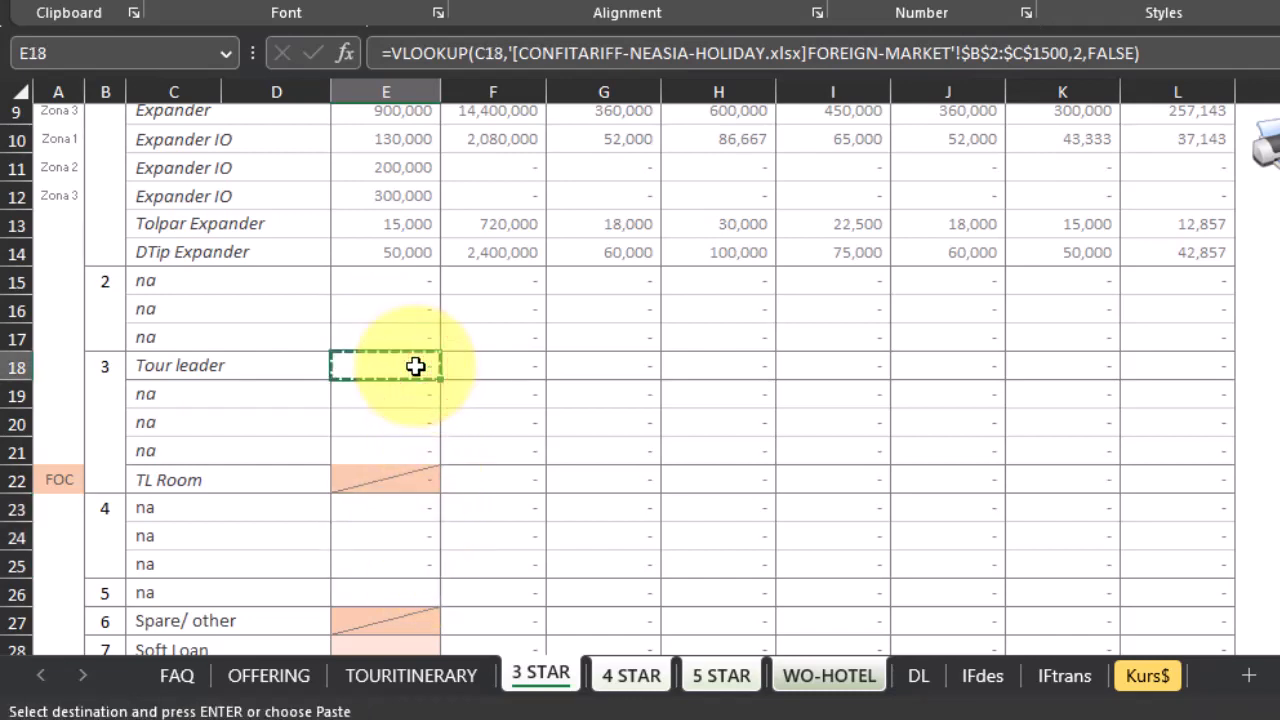
{"action": "left_click", "coordinate": [410, 593]}
{"action": "key", "text": "Return"}
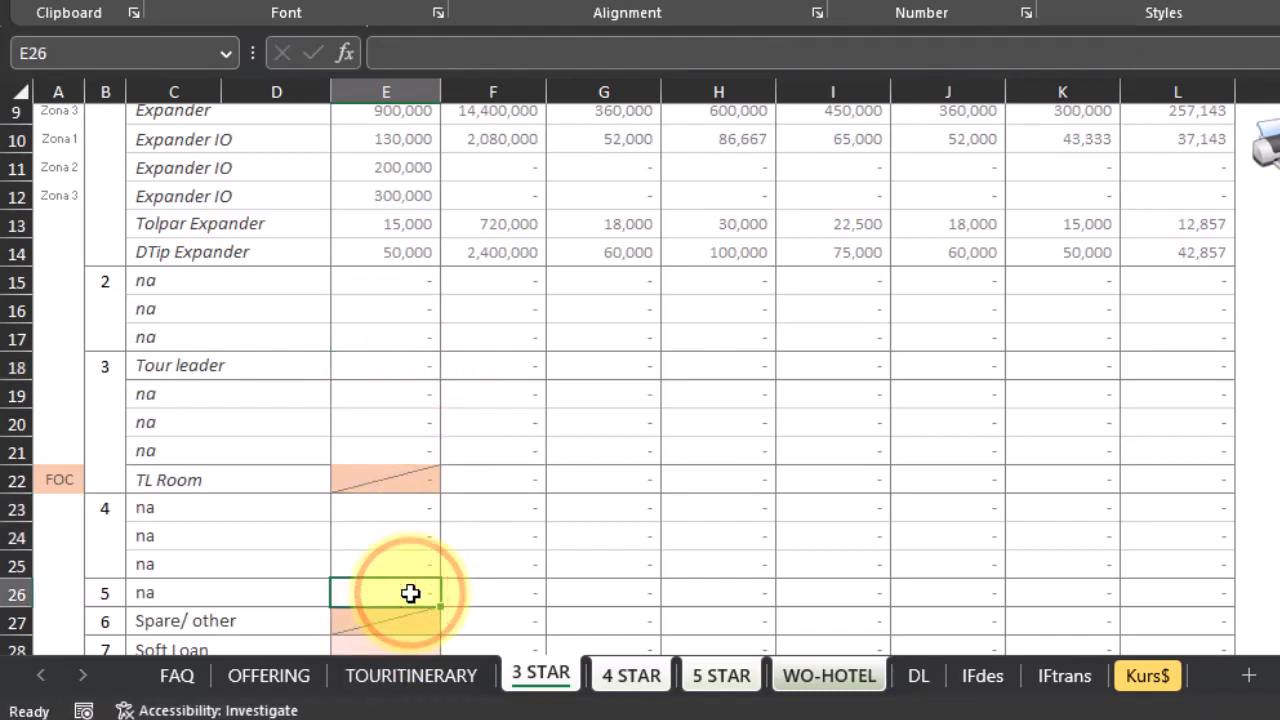
Add a dark gray bottom border to C21:F21, directly above the TL Room row
{"action": "left_click", "coordinate": [391, 437]}
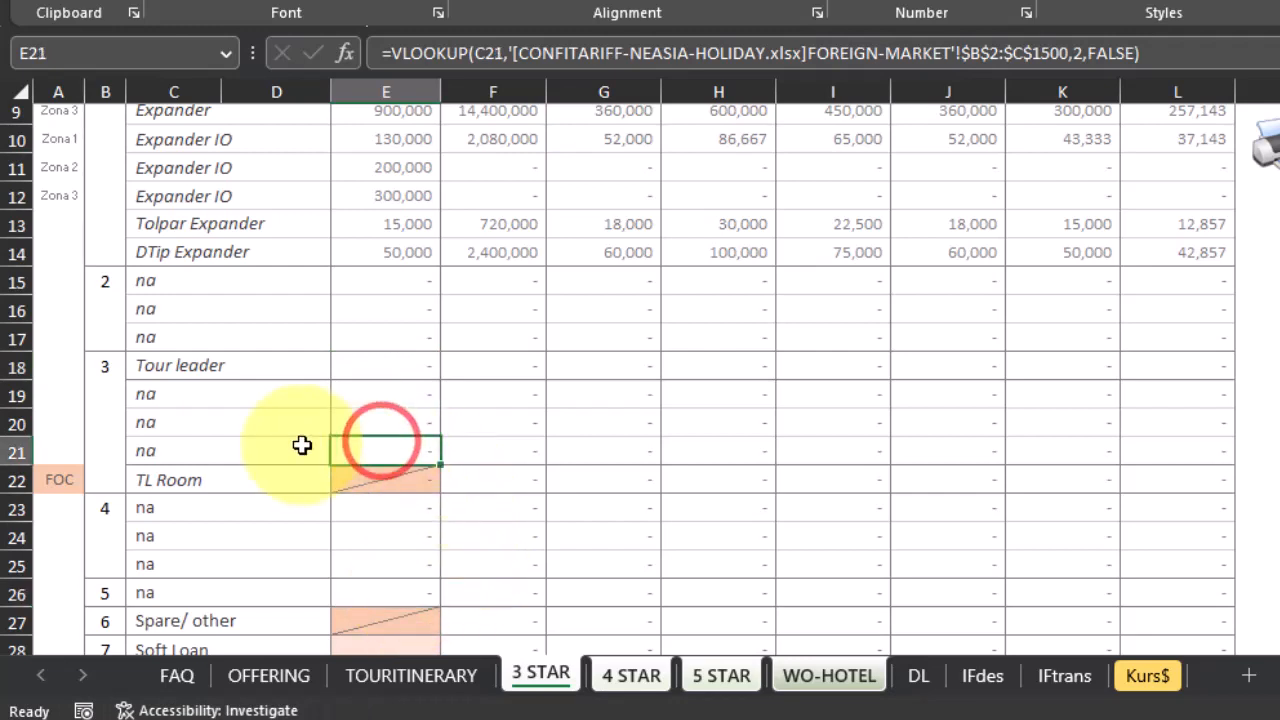
{"action": "left_click_drag", "start_coordinate": [295, 447], "coordinate": [487, 453]}
{"action": "right_click", "coordinate": [487, 453]}
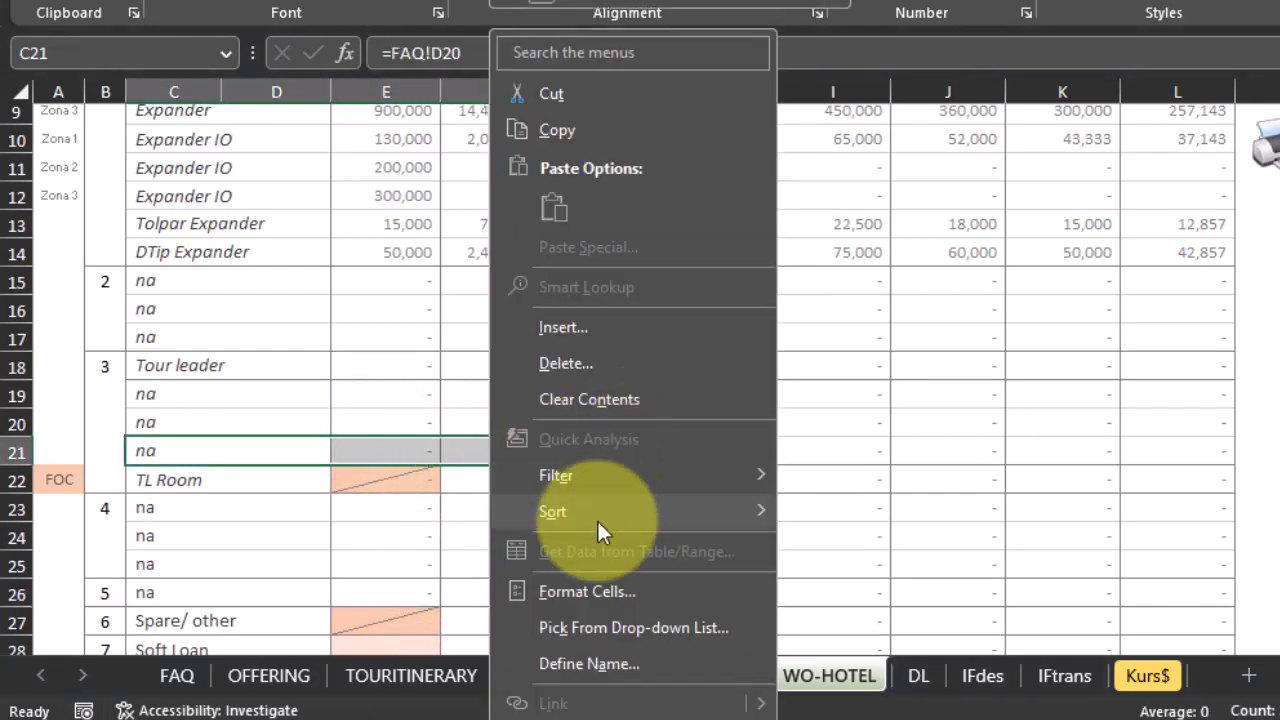
{"action": "left_click", "coordinate": [583, 619]}
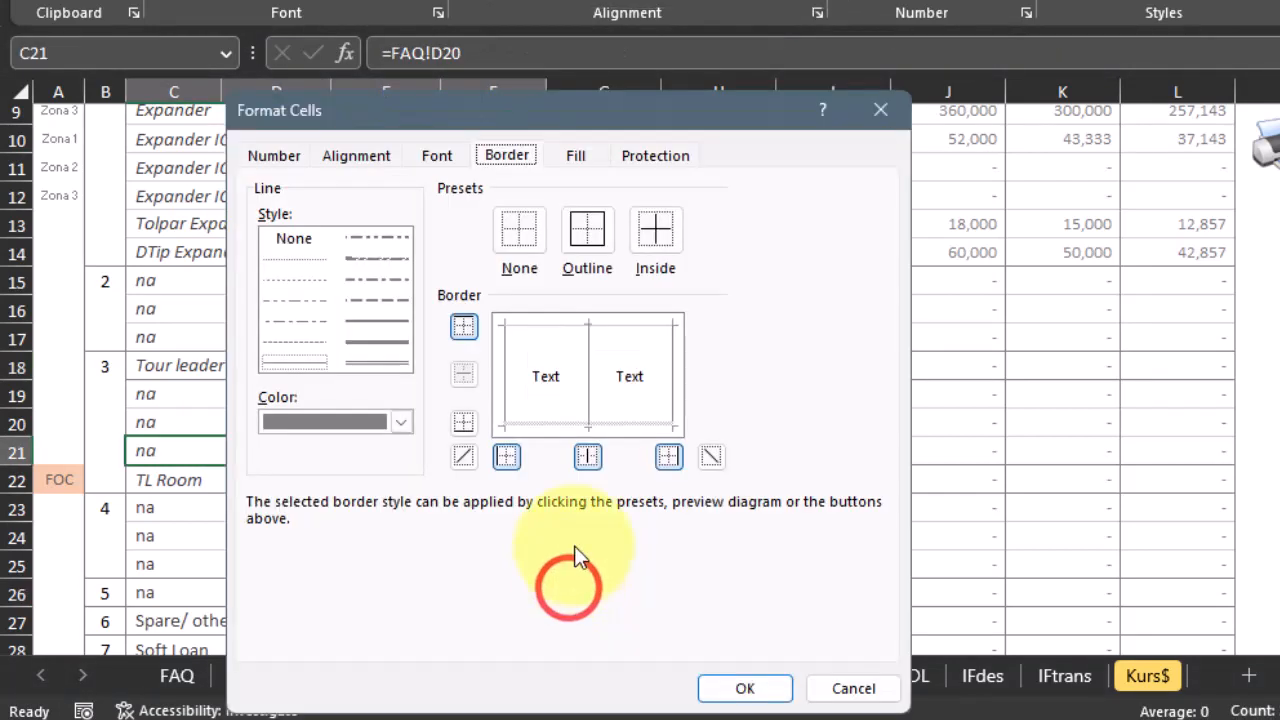
{"action": "left_click", "coordinate": [466, 424]}
{"action": "left_click", "coordinate": [745, 688]}
{"action": "left_click", "coordinate": [694, 435]}
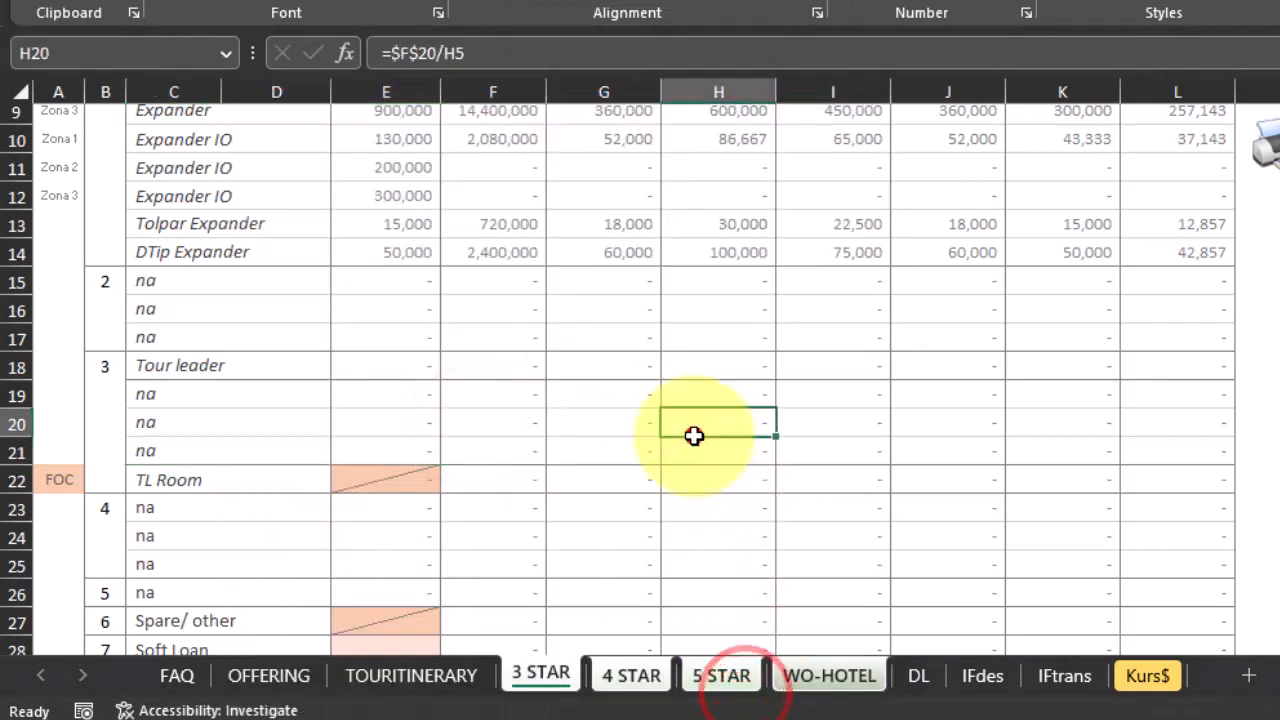
Review the 4 STAR, 5 STAR and WO-HOTEL sheets, and inspect the TL Room and Spare/other C-RATE cells, E22 and E27, on 3 STAR
{"action": "left_click", "coordinate": [627, 675]}
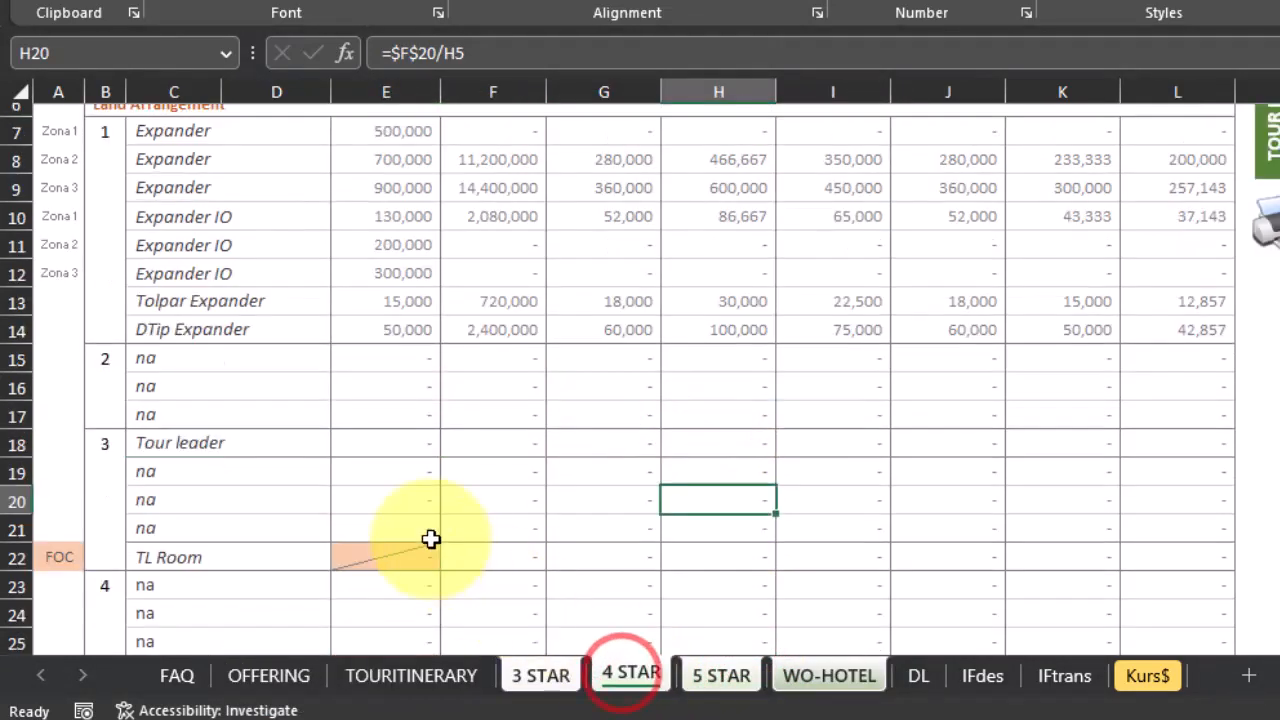
{"action": "scroll", "coordinate": [430, 539], "scroll_direction": "down", "scroll_amount": 3}
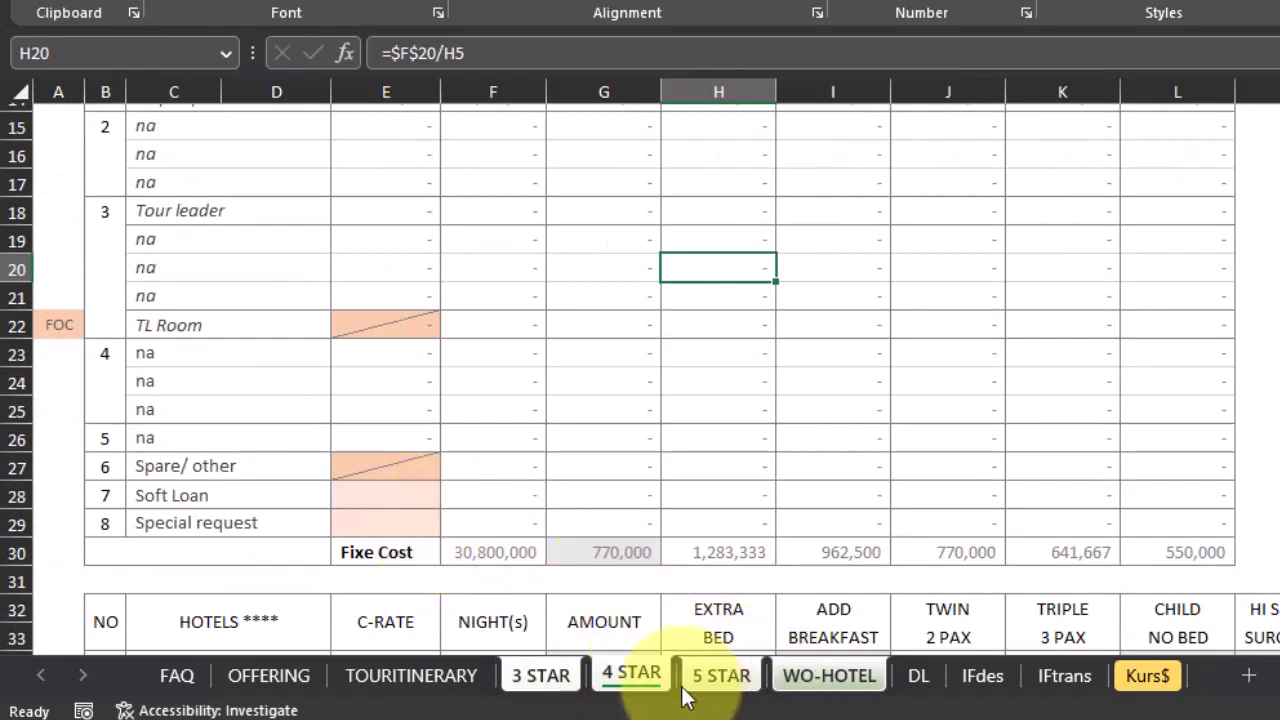
{"action": "left_click", "coordinate": [721, 675]}
{"action": "left_click", "coordinate": [829, 675]}
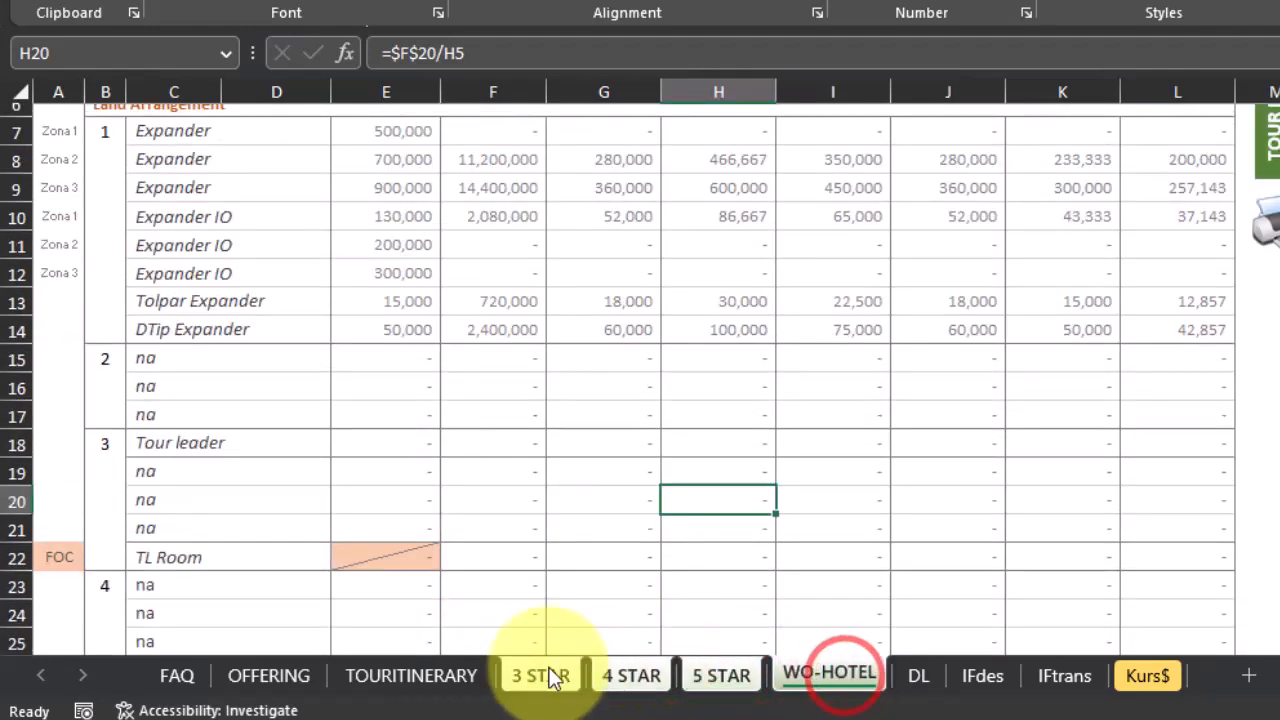
{"action": "left_click", "coordinate": [553, 677]}
{"action": "scroll", "coordinate": [589, 386], "scroll_direction": "down", "scroll_amount": 2}
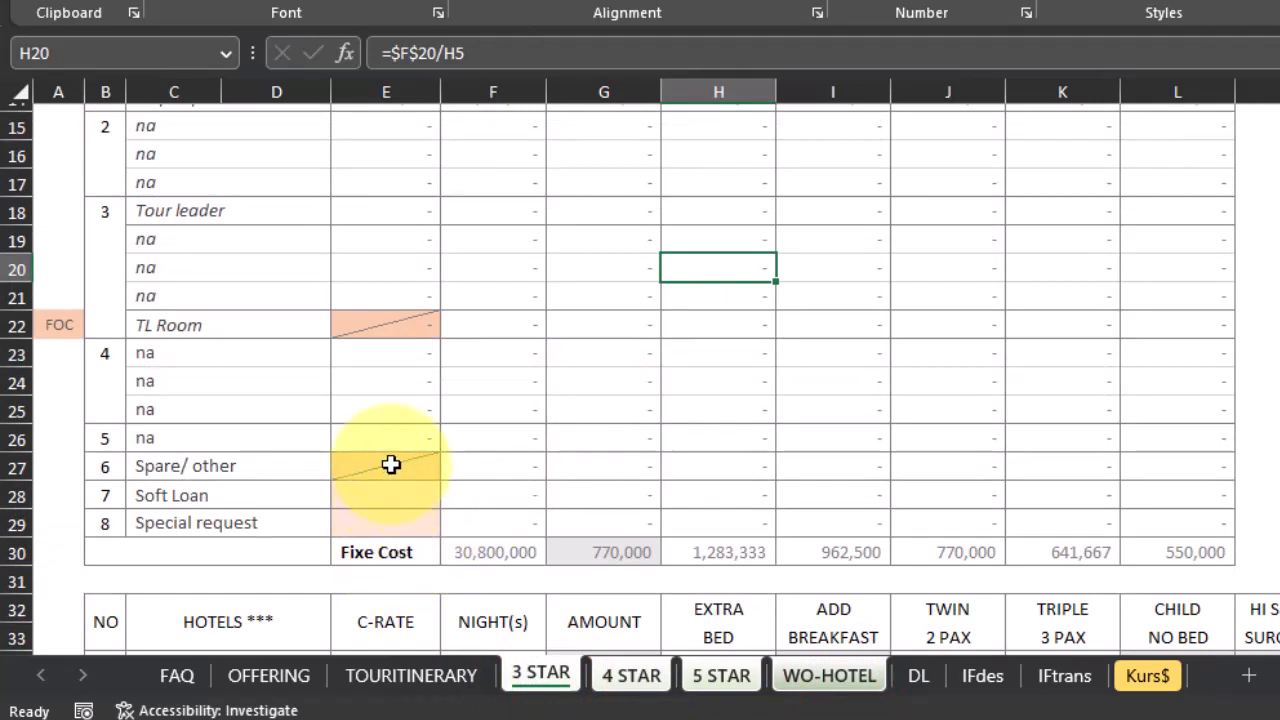
{"action": "left_click", "coordinate": [381, 328]}
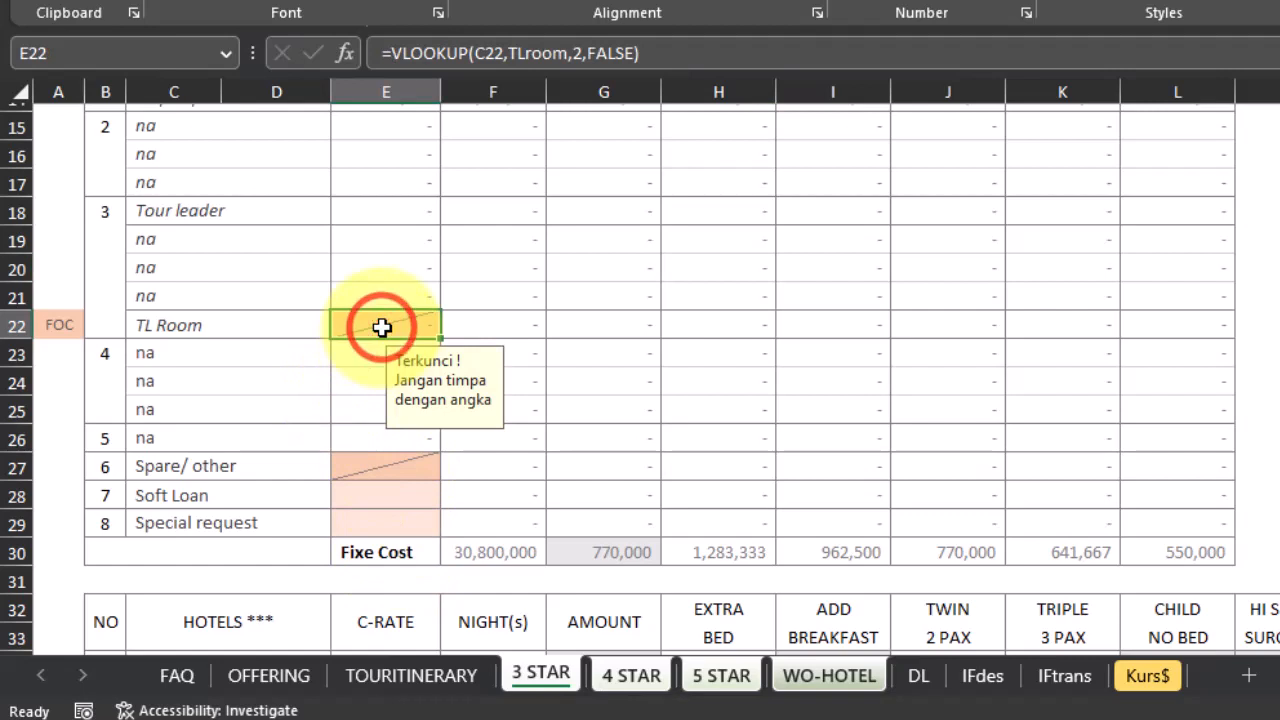
{"action": "scroll", "coordinate": [571, 543], "scroll_direction": "down", "scroll_amount": 2}
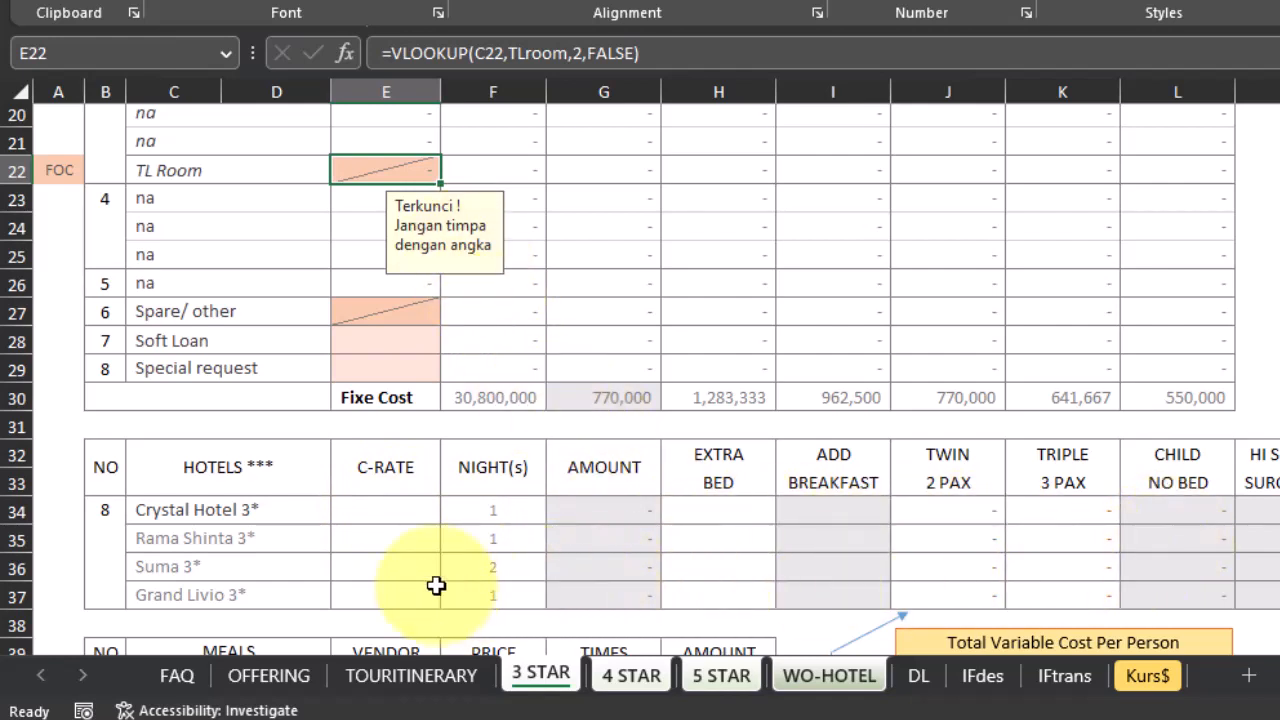
{"action": "left_click", "coordinate": [407, 312]}
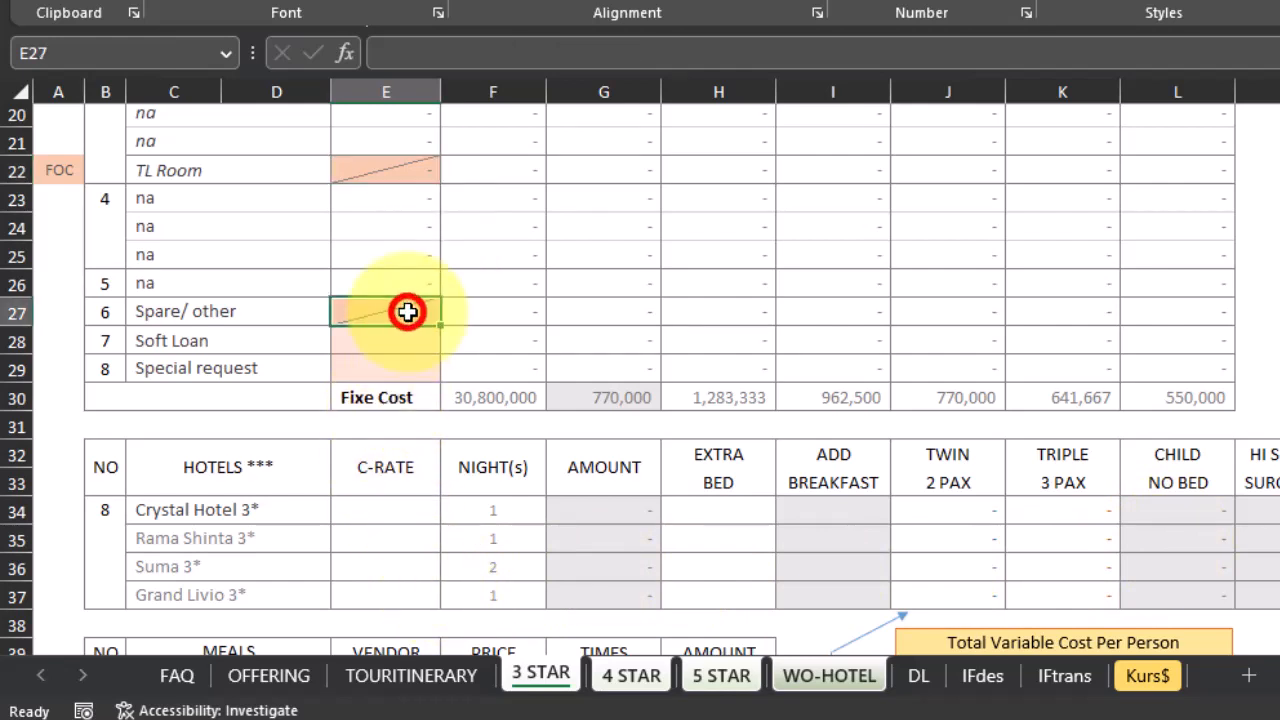
{"action": "scroll", "coordinate": [915, 427], "scroll_direction": "up", "scroll_amount": 1}
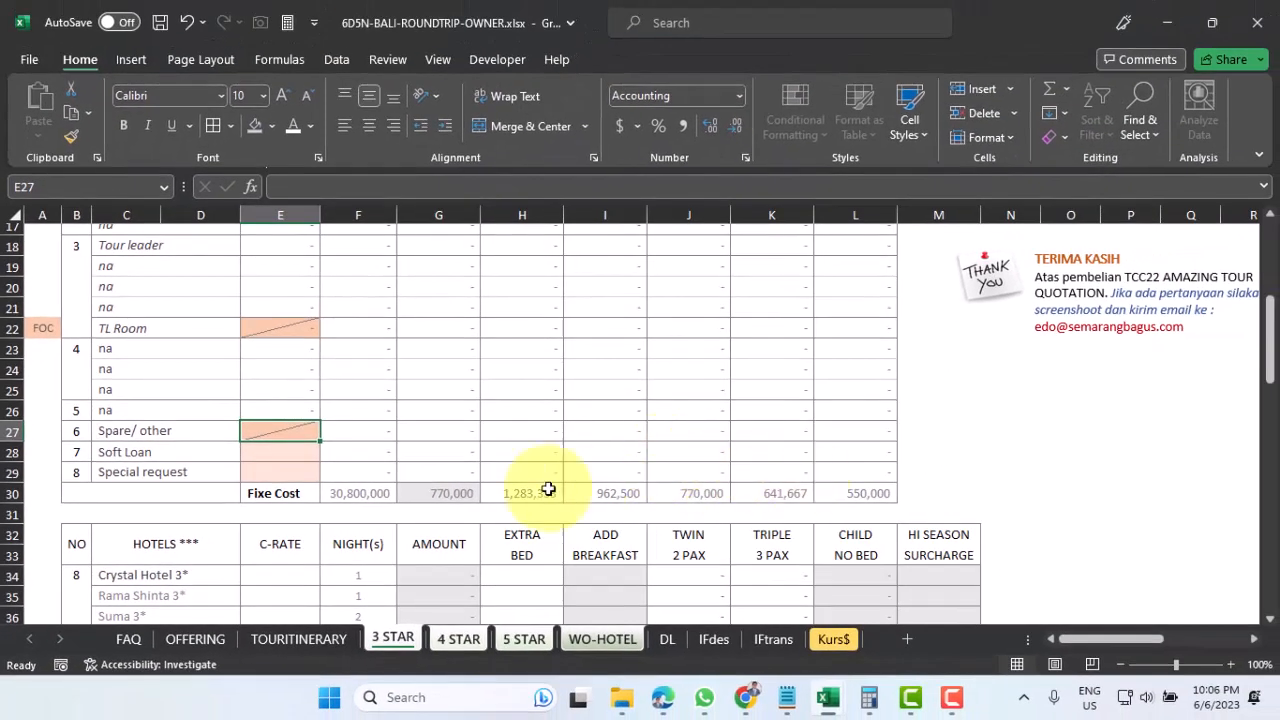
{"action": "scroll", "coordinate": [334, 489], "scroll_direction": "up", "scroll_amount": 1}
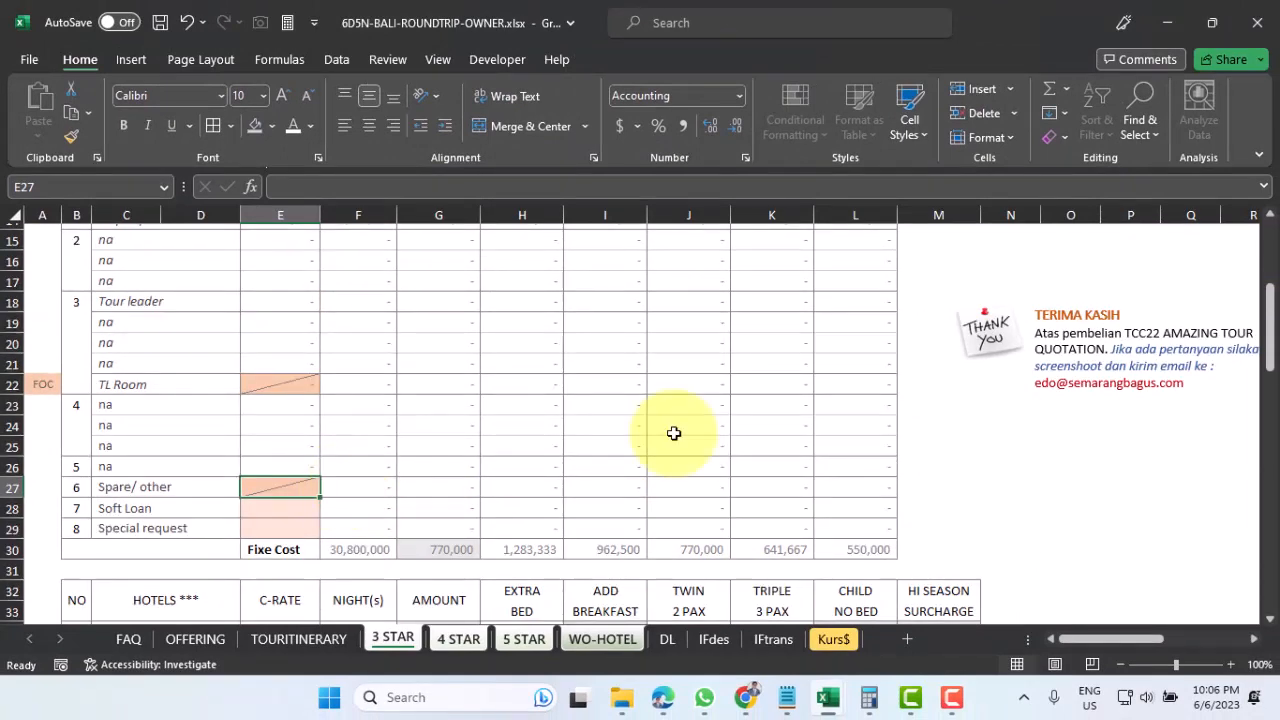
Start a VLOOKUP in the Spare/other C-RATE cell E27 with C7, the first Expander component, as its lookup value
{"action": "left_click", "coordinate": [1066, 89]}
{"action": "left_click", "coordinate": [1115, 248]}
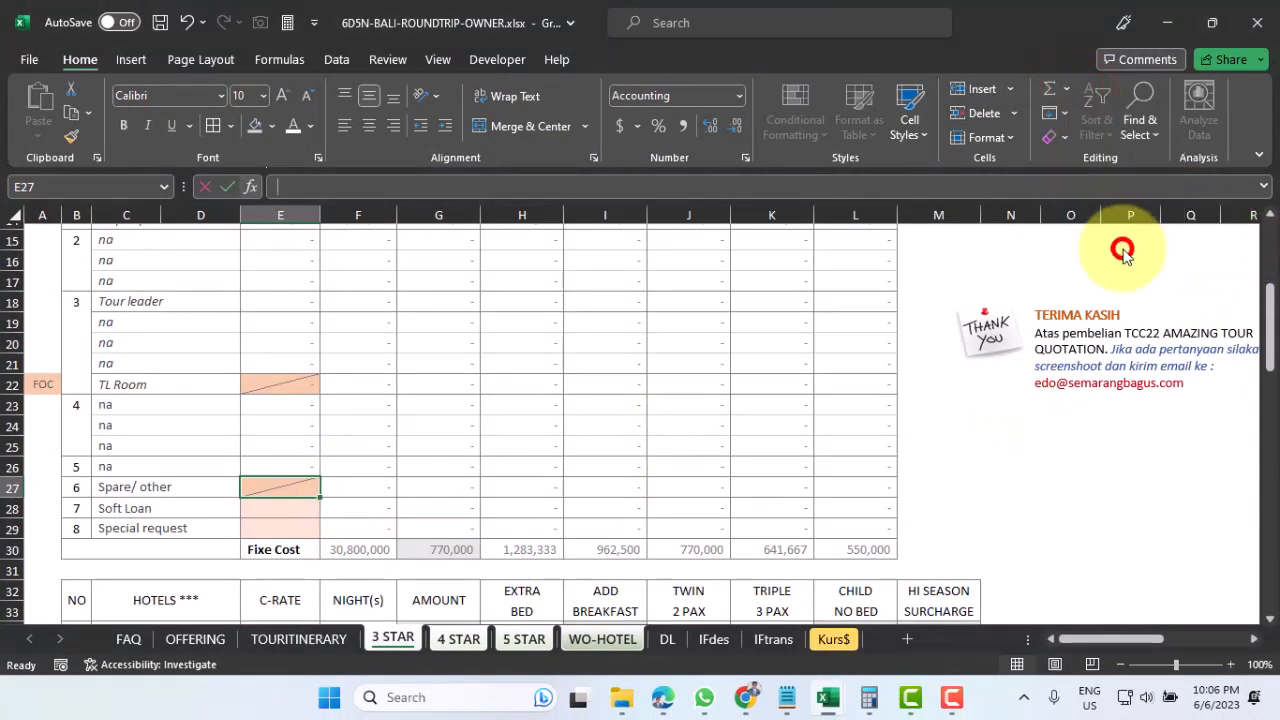
{"action": "left_click", "coordinate": [693, 198]}
{"action": "double_click", "coordinate": [693, 198]}
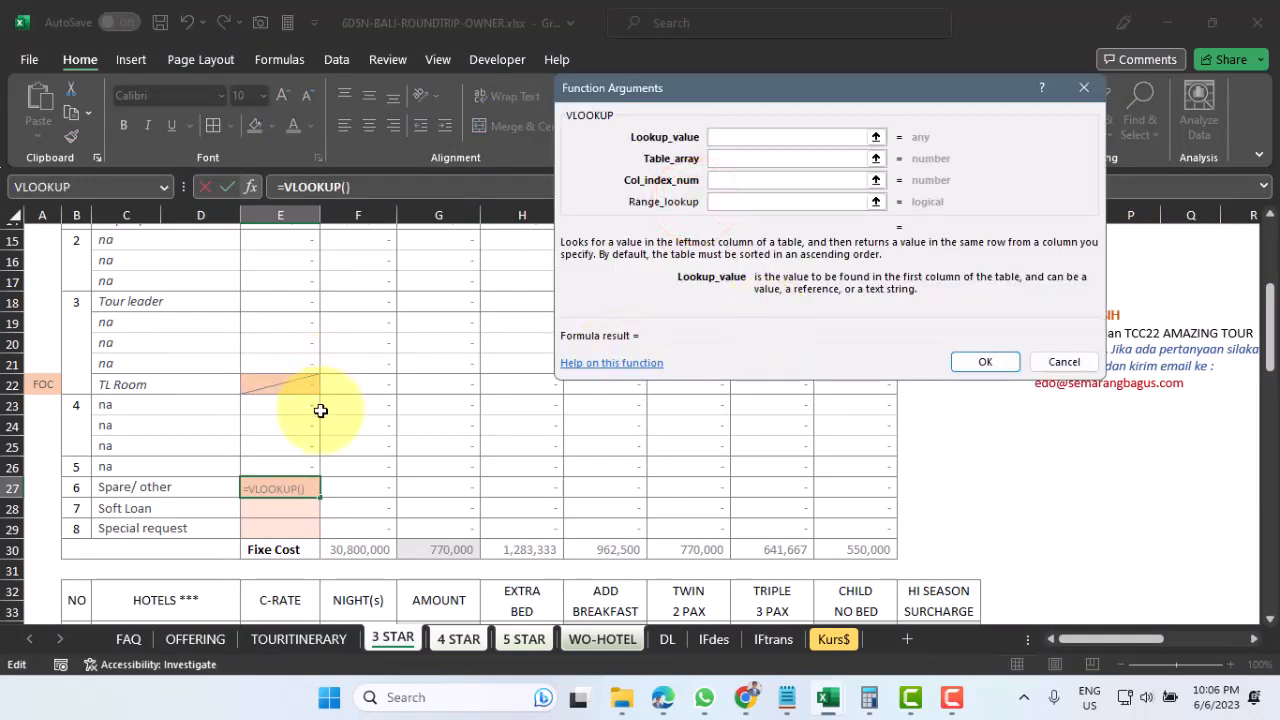
{"action": "scroll", "coordinate": [320, 410], "scroll_direction": "up", "scroll_amount": 5}
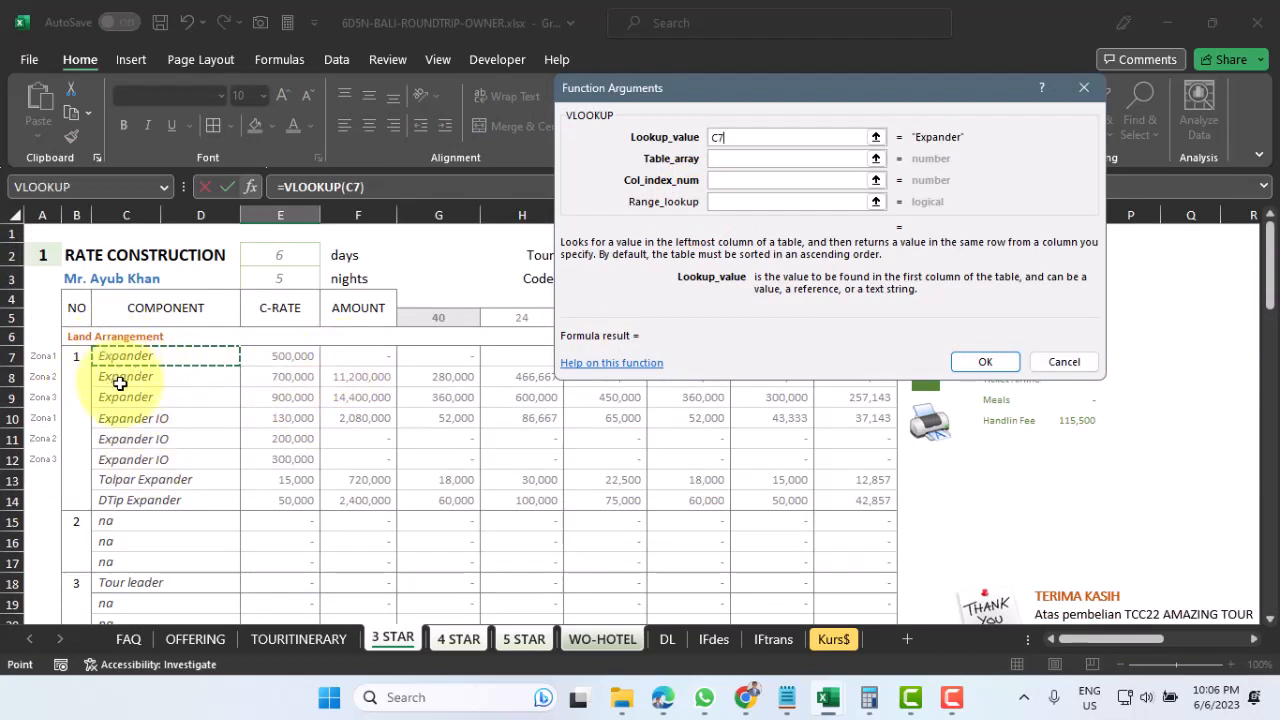
Switch to the CONFITARIFF-NEASIA-HOLIDAY workbook and find the tariff range on FOREIGN-MARKET for the lookup's table array
{"action": "left_click", "coordinate": [875, 161]}
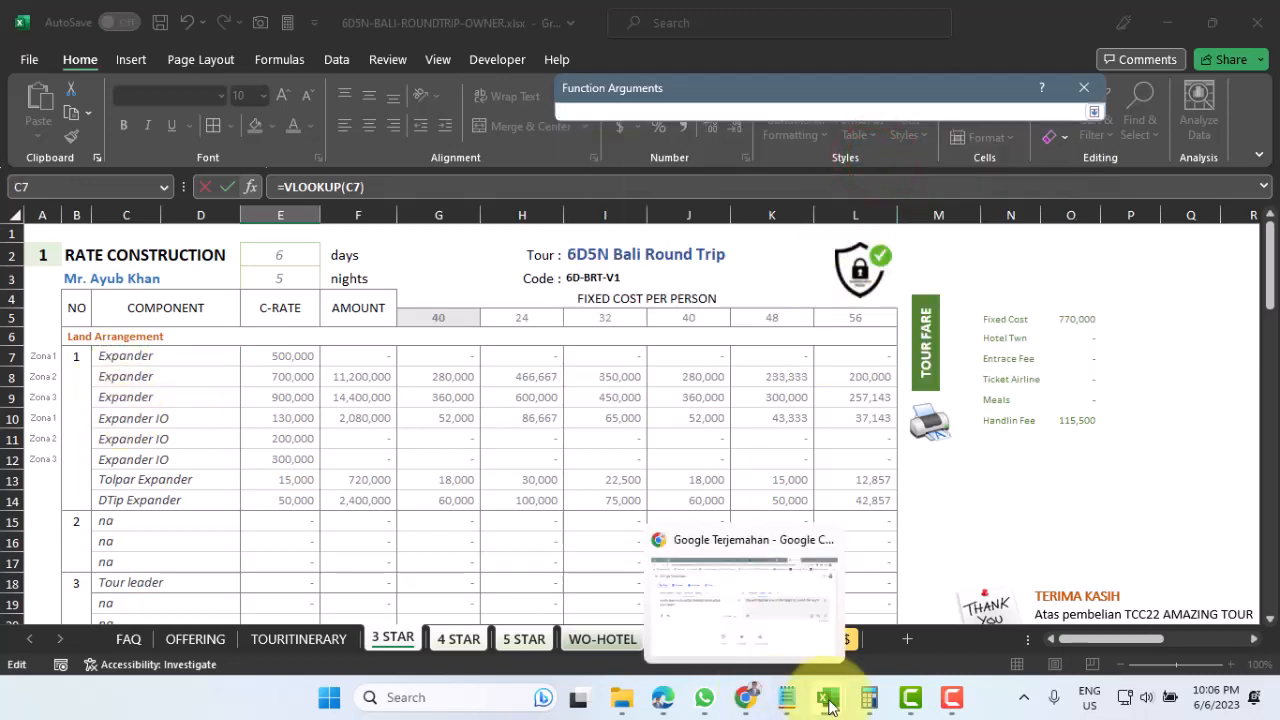
{"action": "mouse_move", "coordinate": [833, 705]}
{"action": "left_click", "coordinate": [745, 610]}
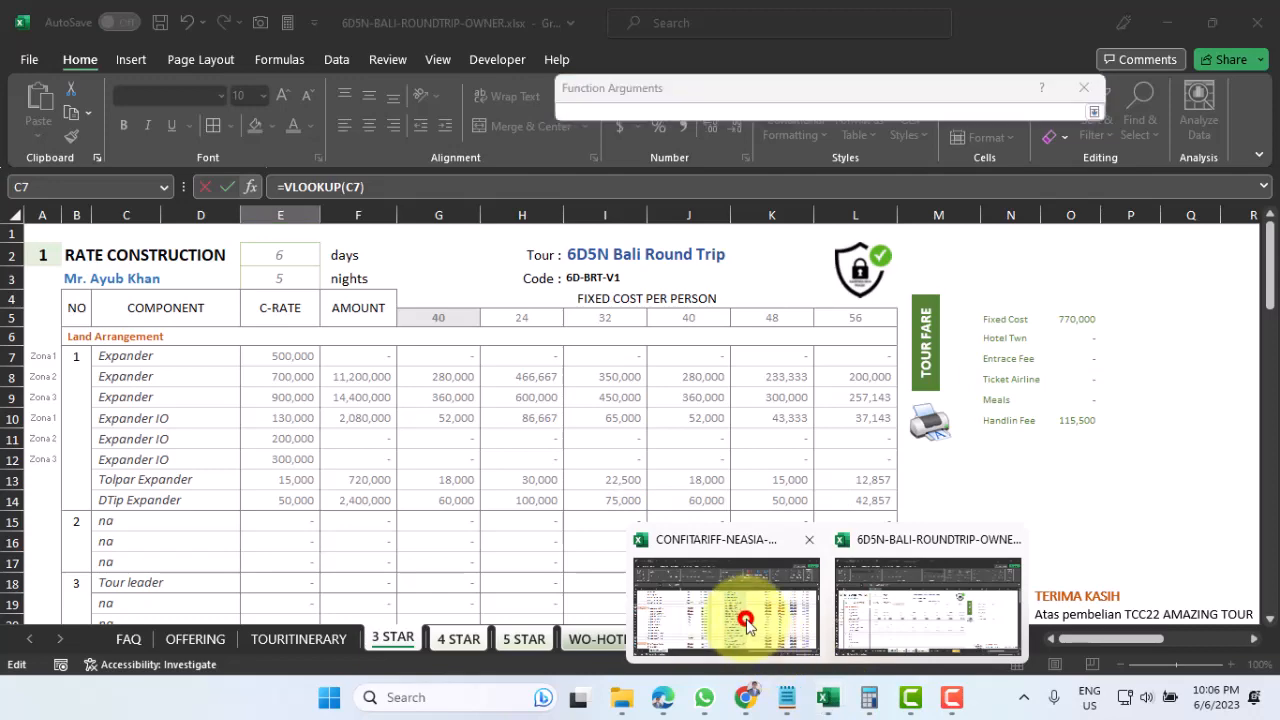
{"action": "scroll", "coordinate": [160, 500], "scroll_direction": "down", "scroll_amount": 10}
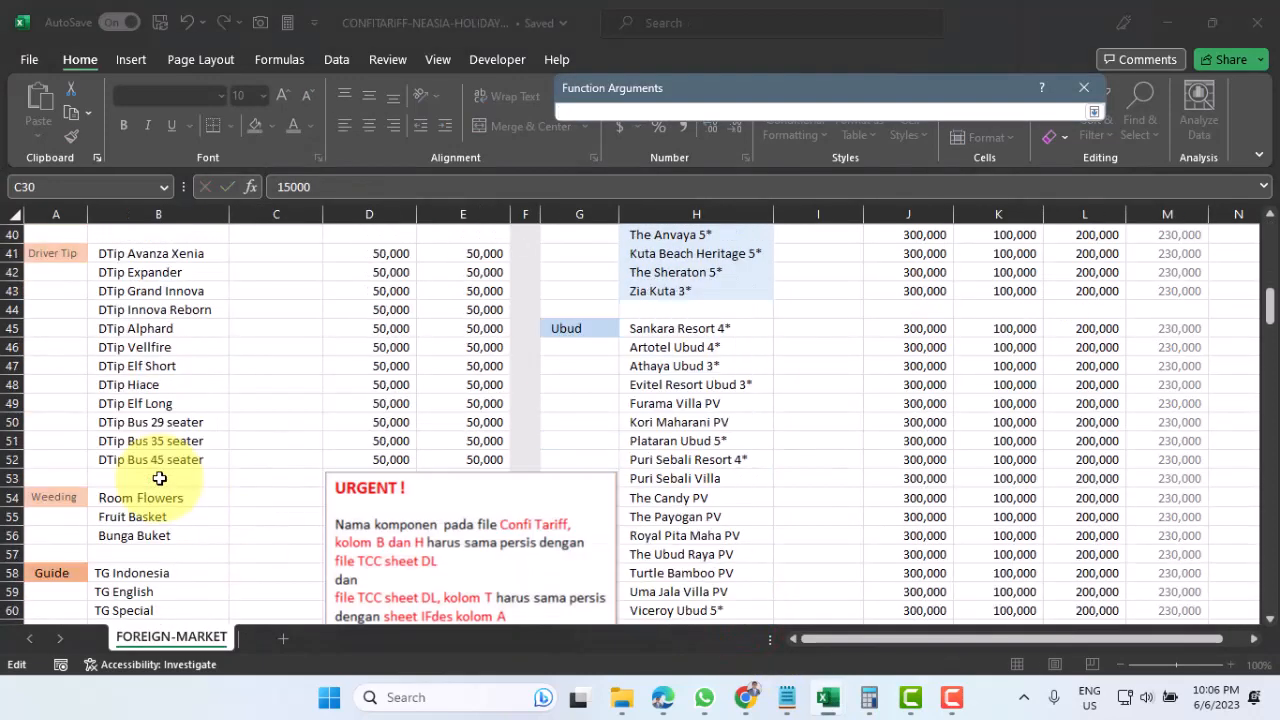
{"action": "scroll", "coordinate": [160, 478], "scroll_direction": "down", "scroll_amount": 3}
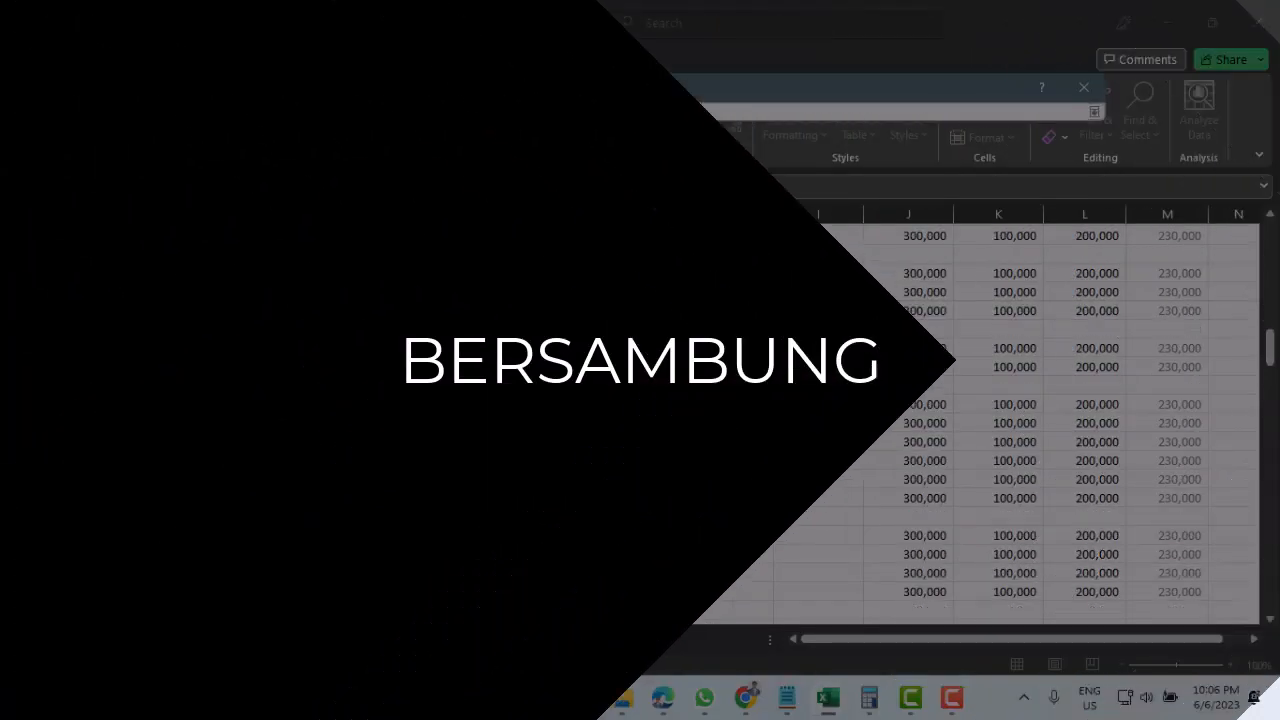